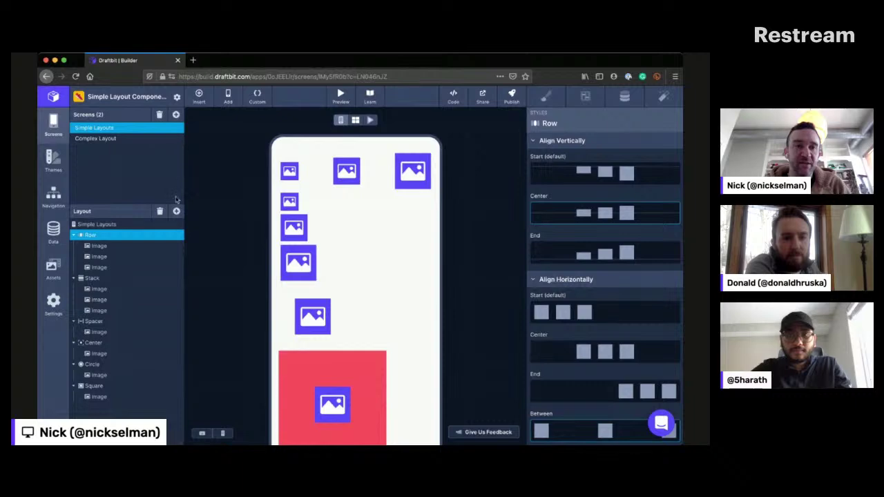
Step: Browse the Layout group of components available to add, from Divider and Row through Stack, Circle and Square
left_click(176, 210)
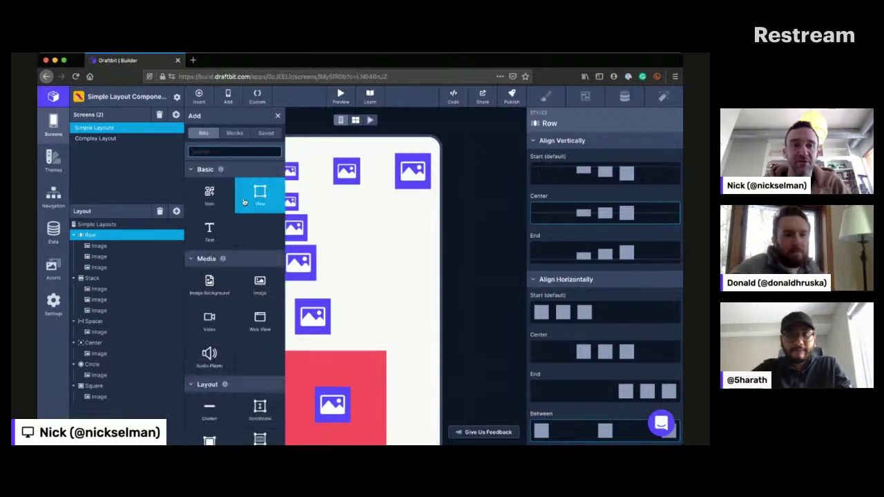
scroll(252, 225, "down", 5)
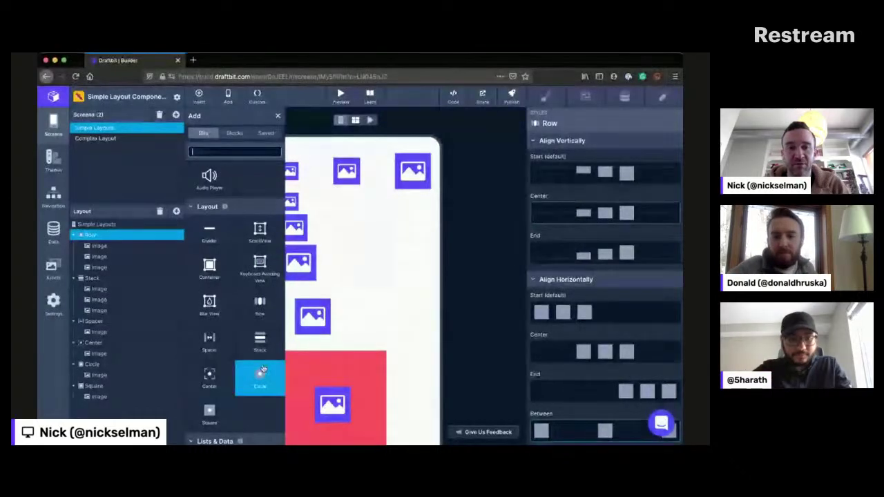
left_click(278, 115)
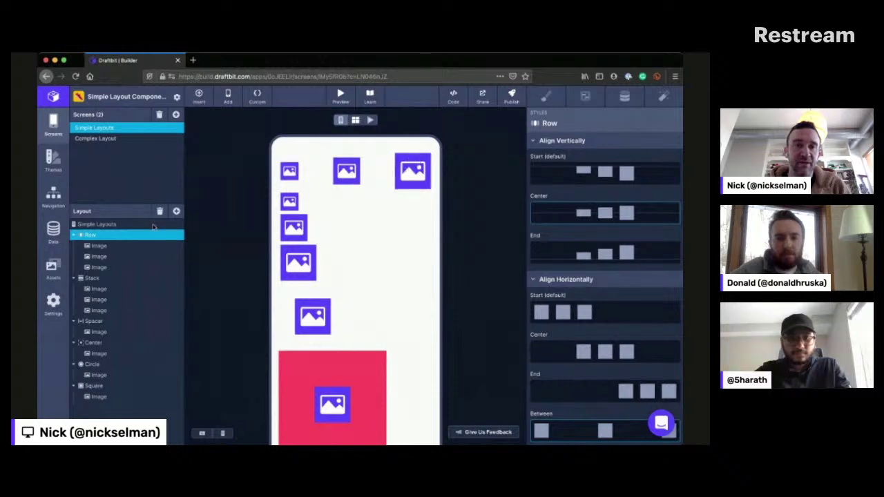
Step: Align the Row's images vertically to Start and horizontally to Center
left_click(569, 165)
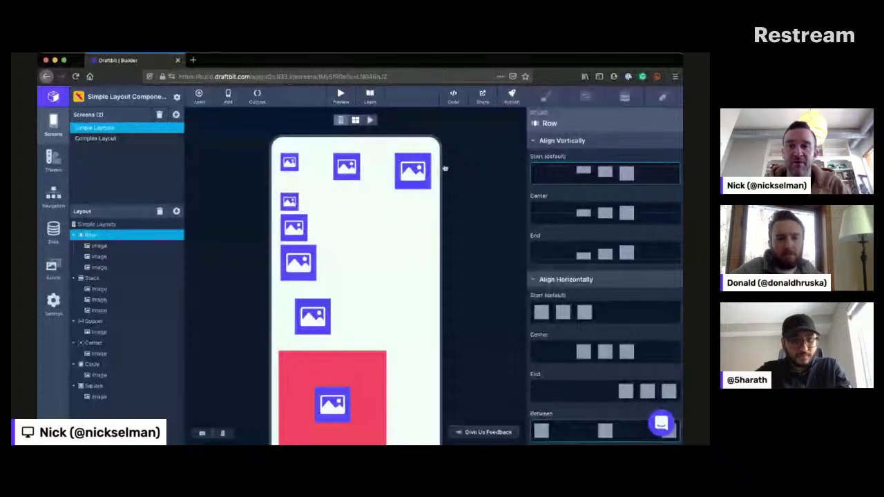
scroll(592, 311, "down", 1)
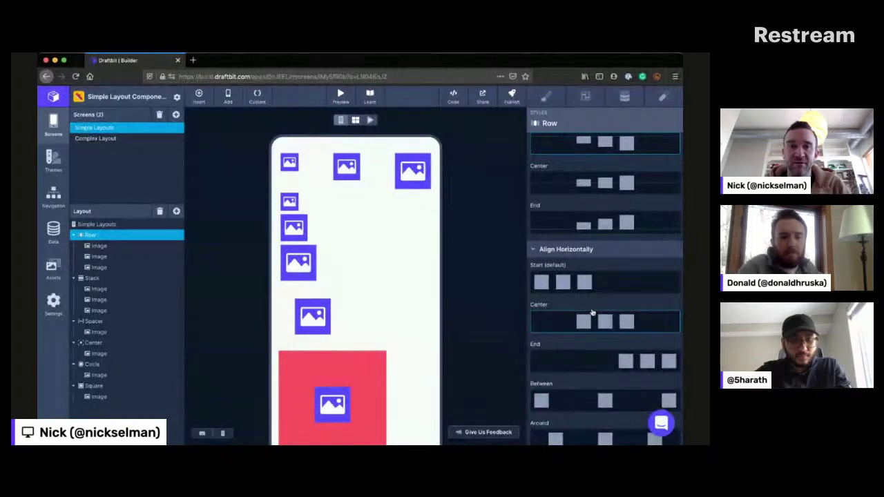
left_click(592, 312)
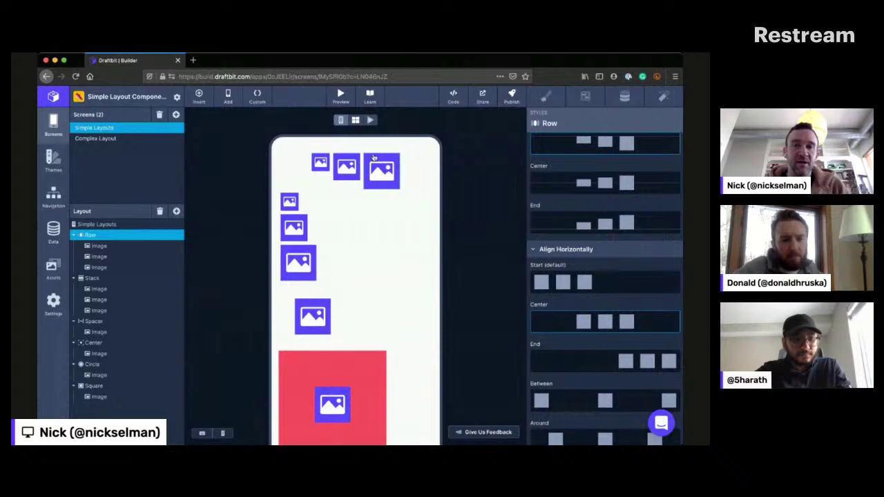
scroll(570, 279, "down", 1)
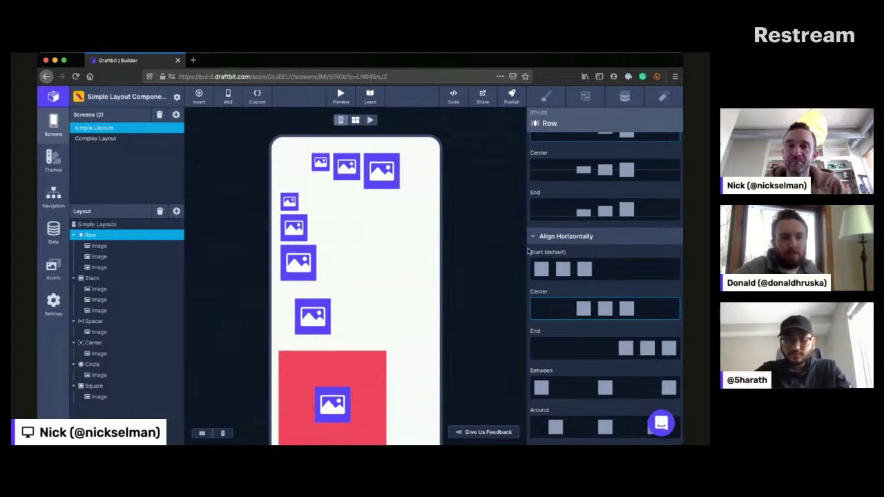
key("super+Tab")
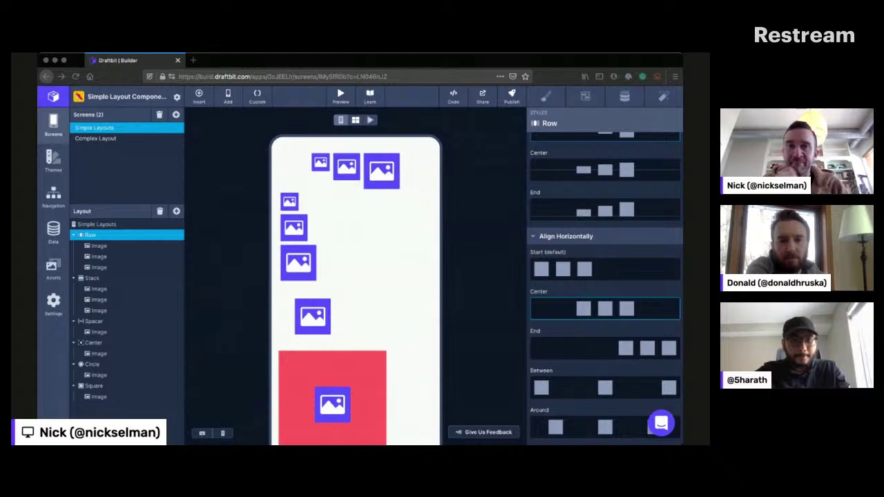
key("super+Tab")
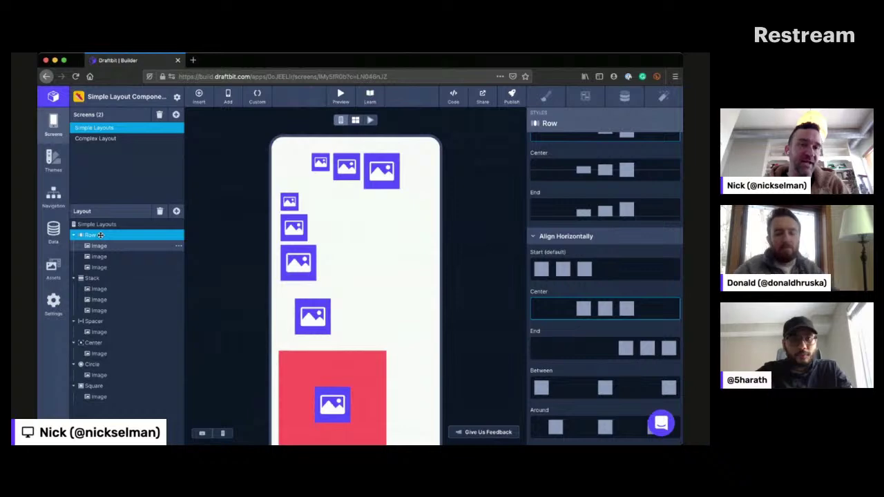
Step: Add a Text component inside the Row, after its three images
key("Down")
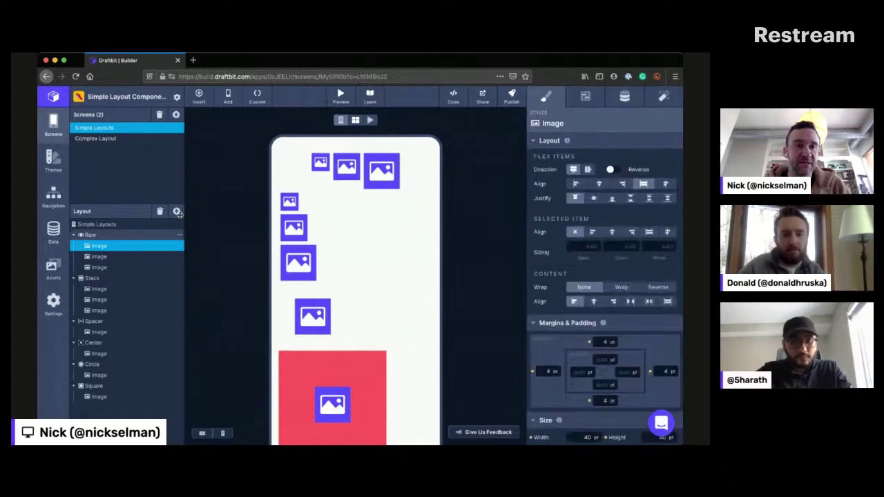
key("Up")
left_click(177, 206)
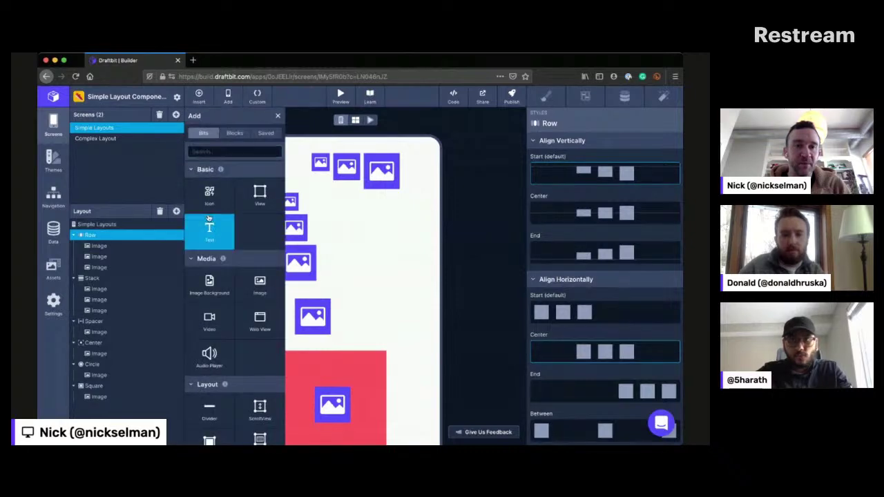
left_click(209, 218)
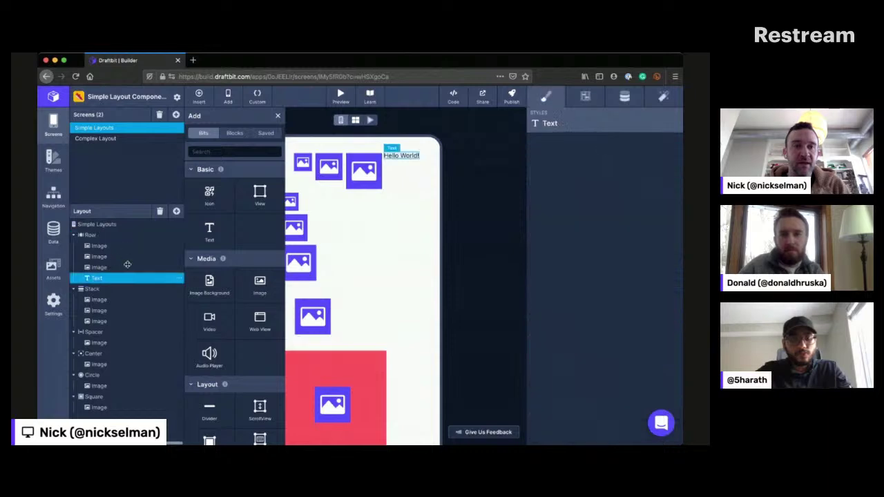
left_click(277, 116)
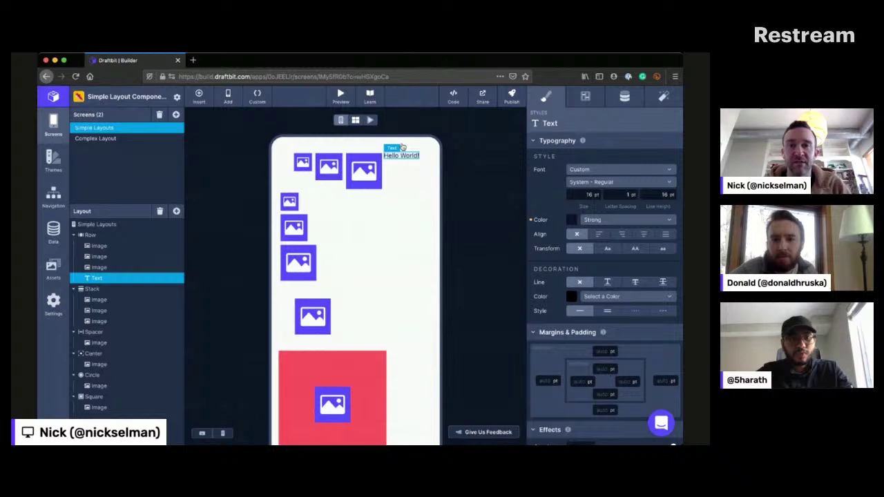
Step: Set the new Text component's content to "Hello Draftbit livestream attendees"
double_click(402, 151)
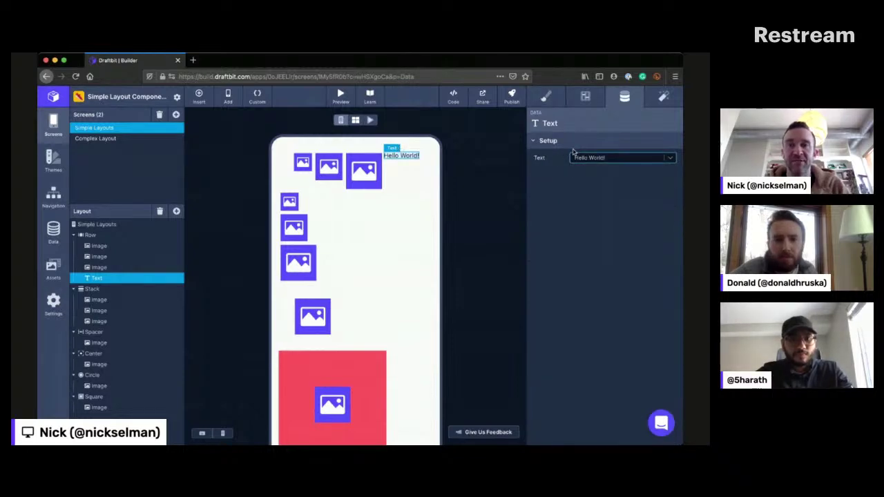
type("Hel")
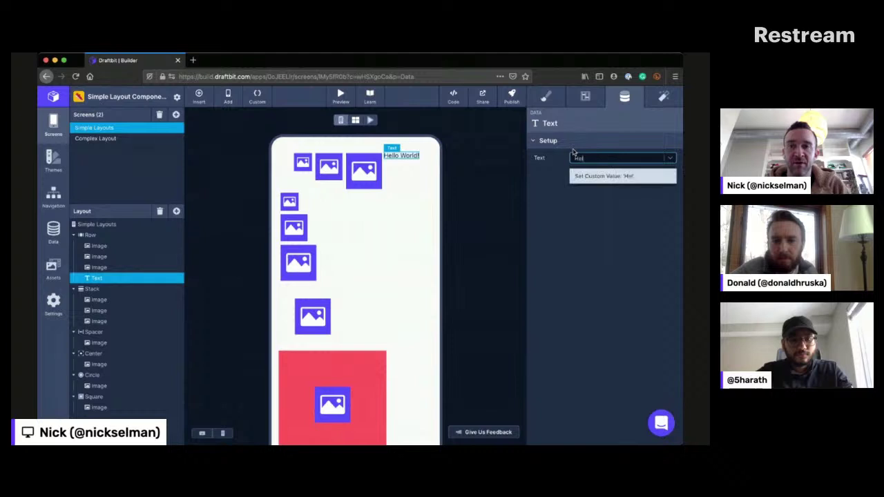
type("lo Draftbit l")
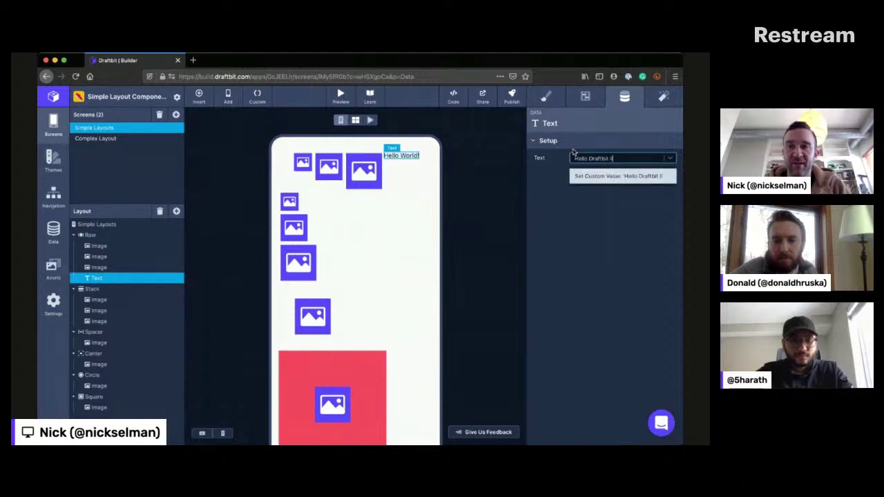
type("ivestream attendees")
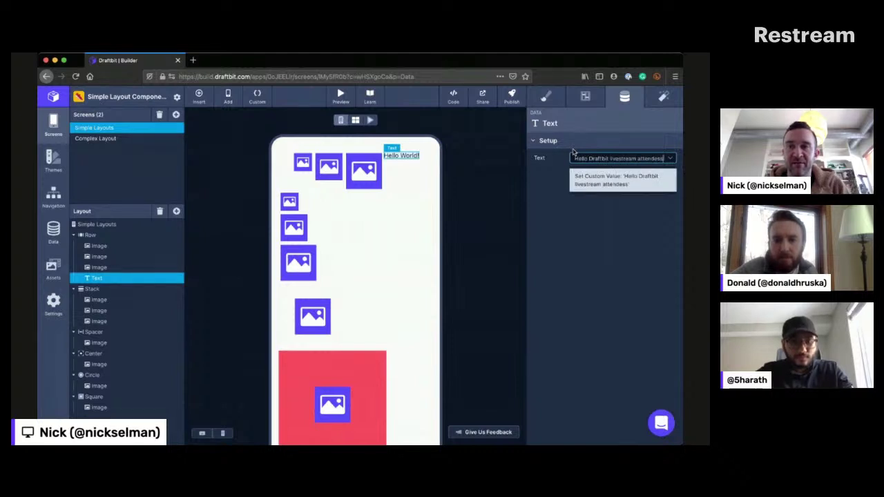
key("Return")
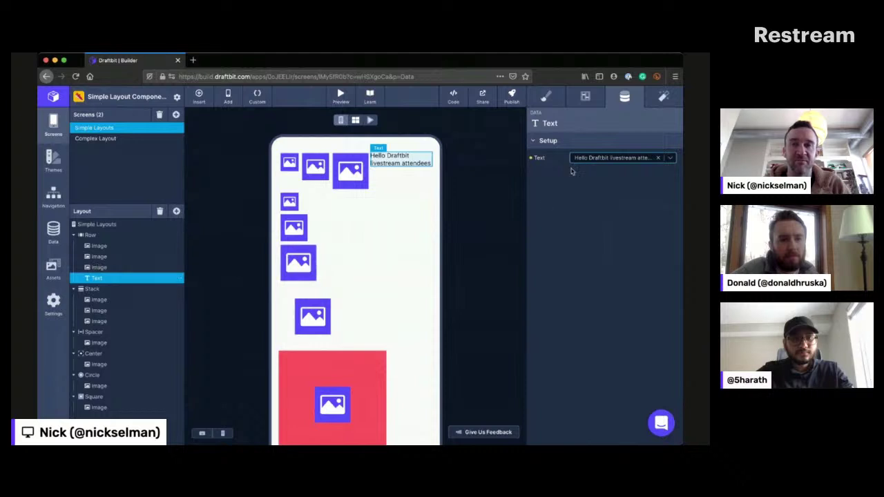
Step: Rename the Text component in the Row to "Livestream Text Component"
left_click(586, 94)
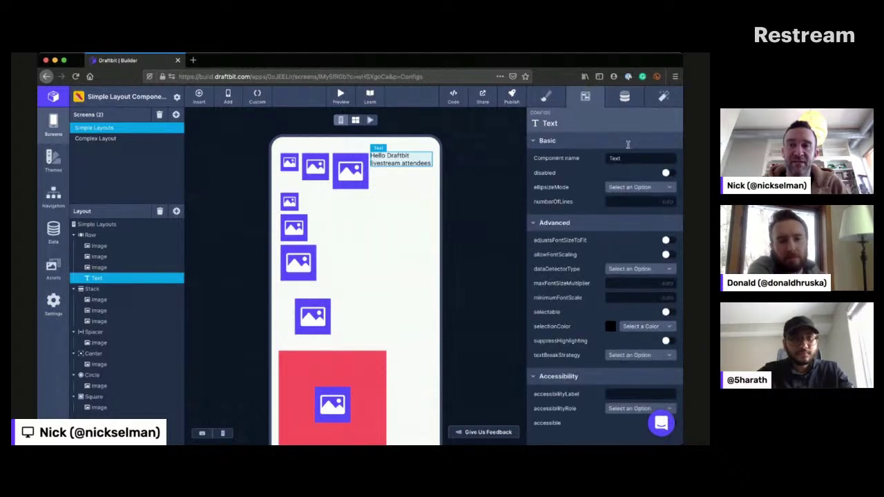
double_click(98, 276)
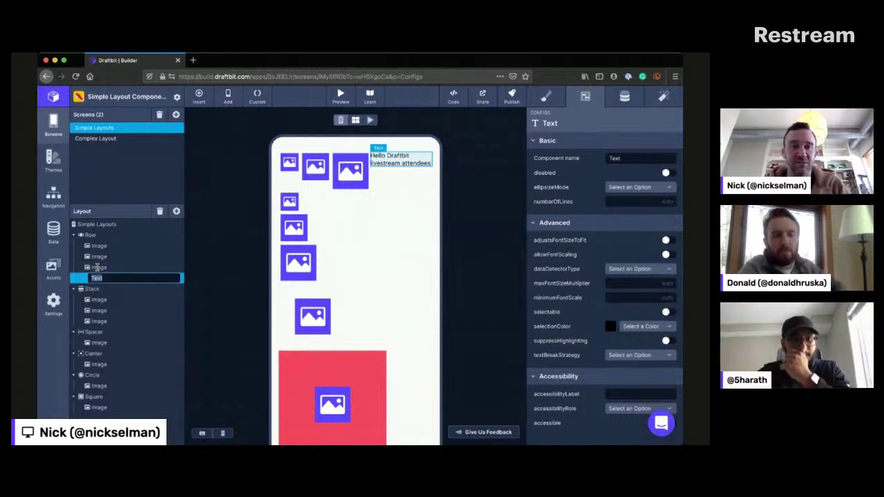
type("Livestream Text Component")
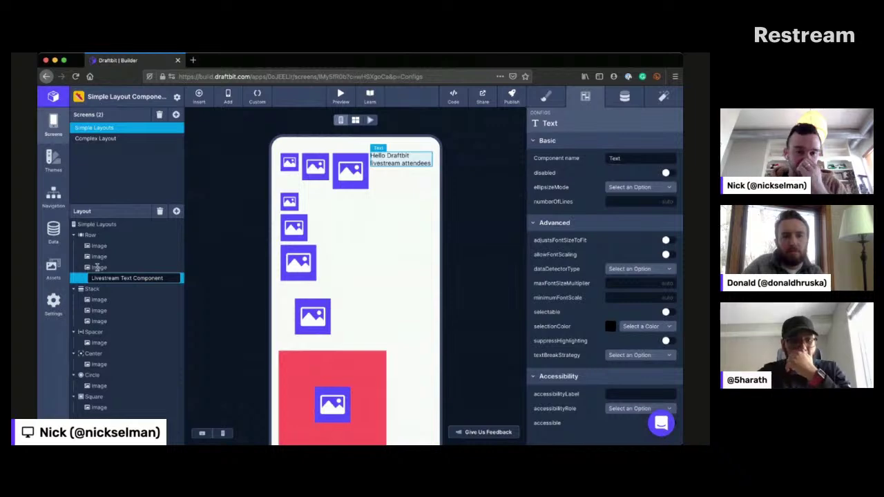
key("Return")
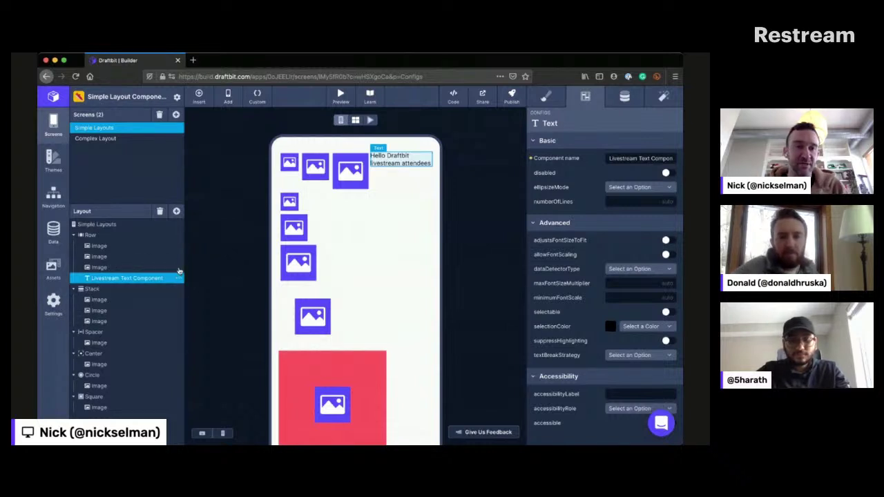
Step: Delete the Livestream Text Component from the Row and undo the deletion
left_click(179, 277)
left_click(198, 302)
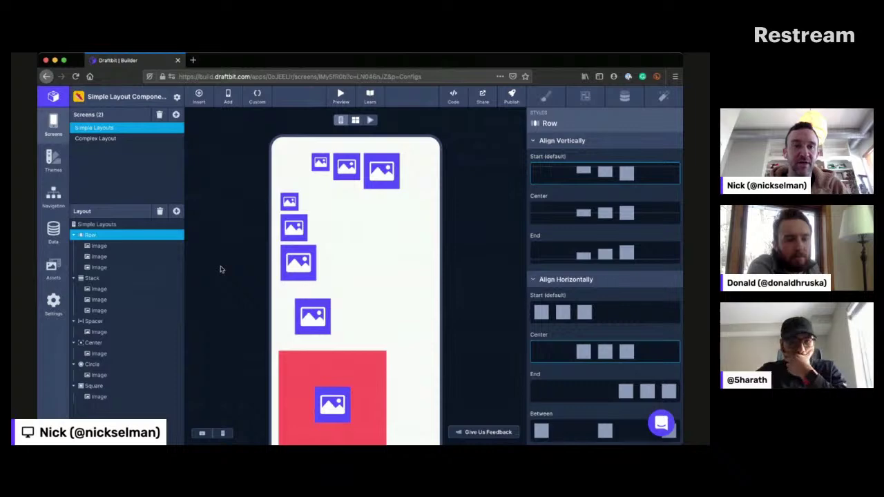
key("ctrl+z")
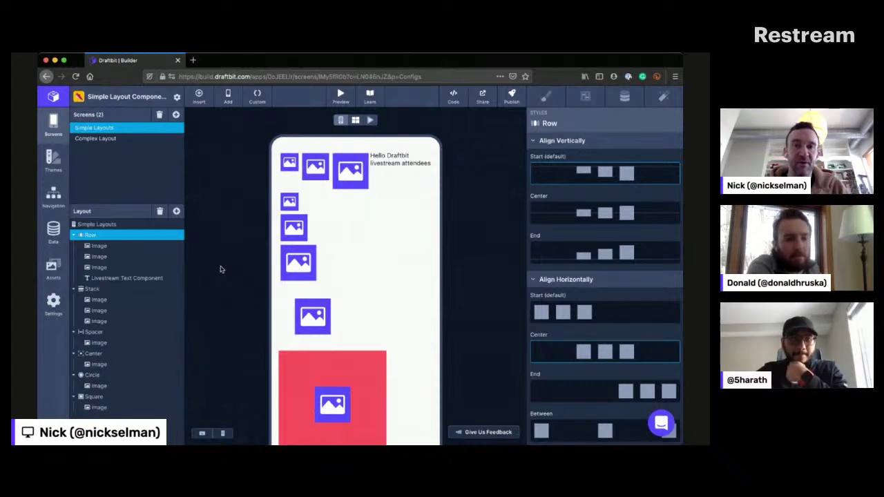
Step: Delete the Livestream Text Component again and restore it from the list of deleted components
left_click(179, 275)
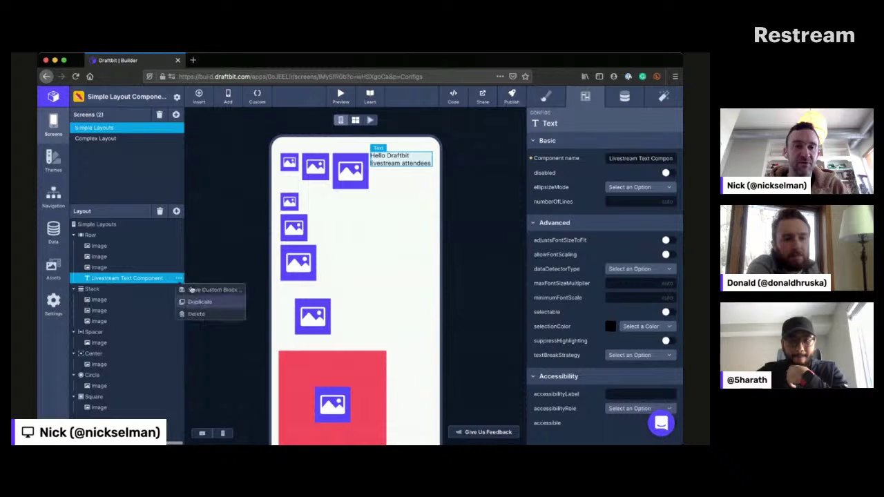
key("Escape")
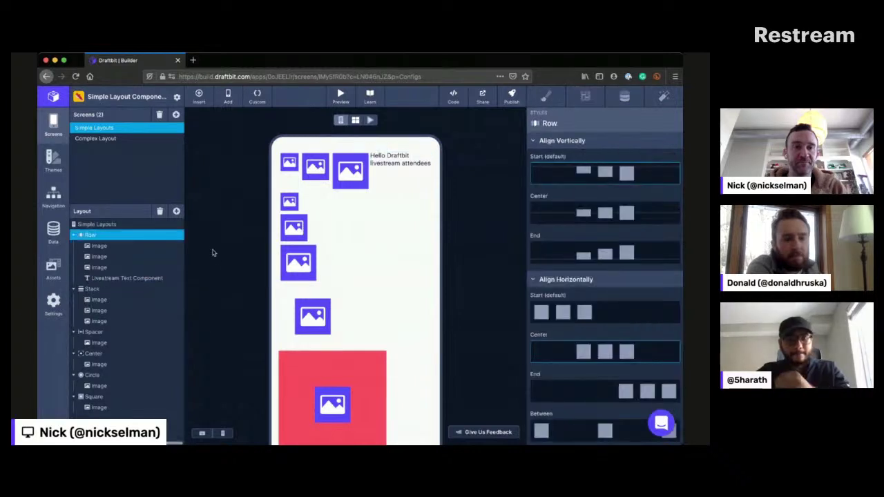
left_click(160, 211)
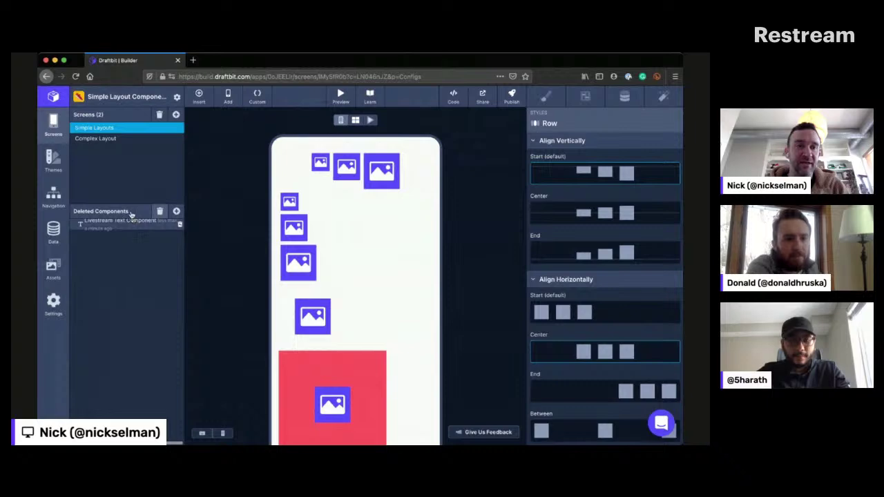
left_click(180, 220)
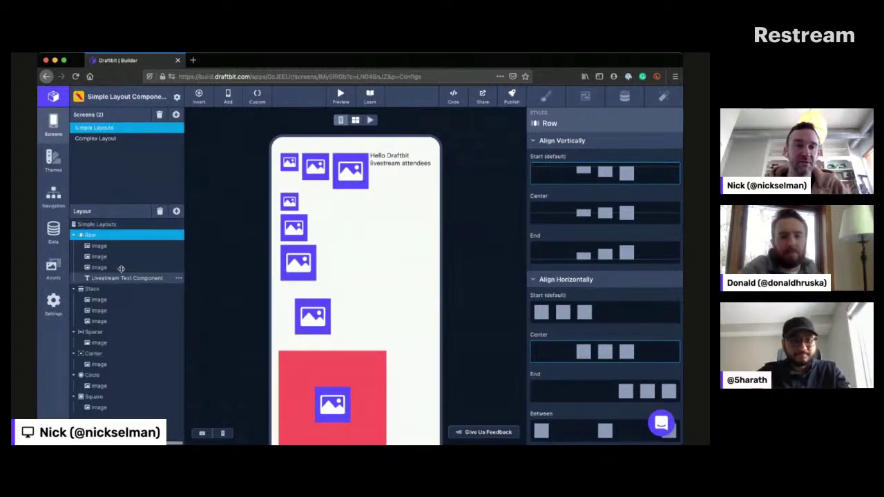
Step: Delete the Complex Layout screen and restore it from the list of deleted screens
left_click(103, 138)
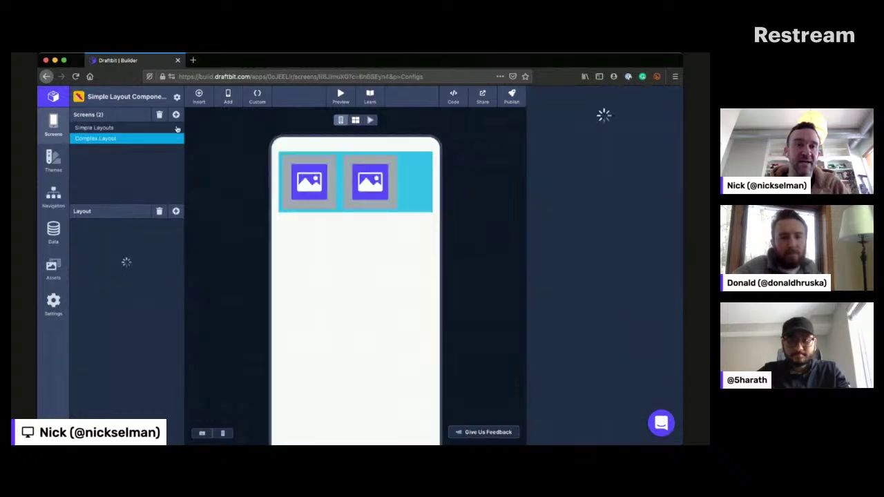
left_click(177, 138)
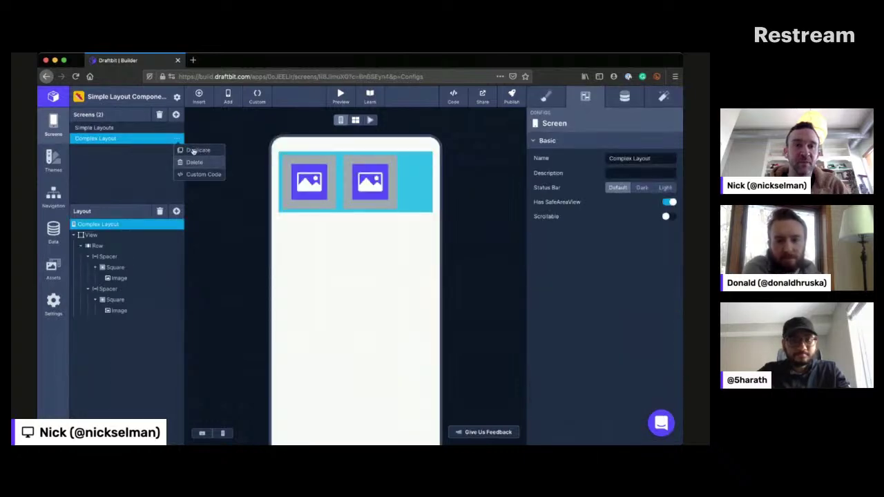
left_click(188, 150)
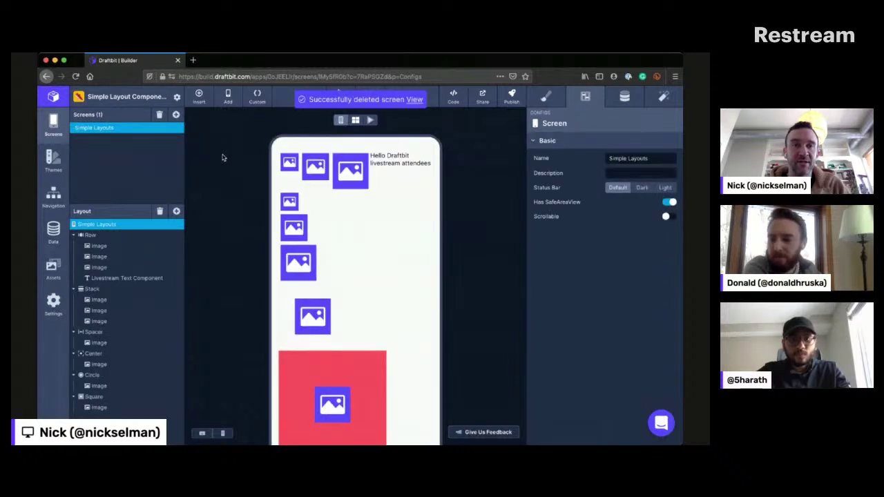
left_click(159, 114)
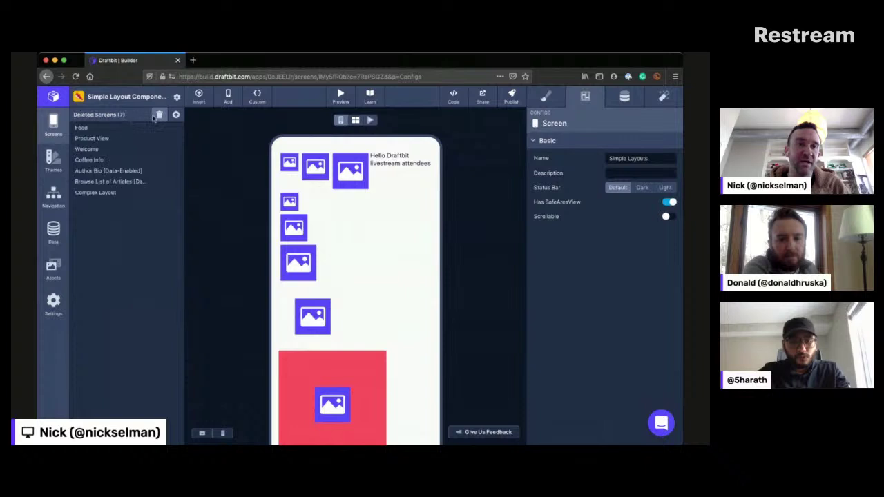
left_click(178, 183)
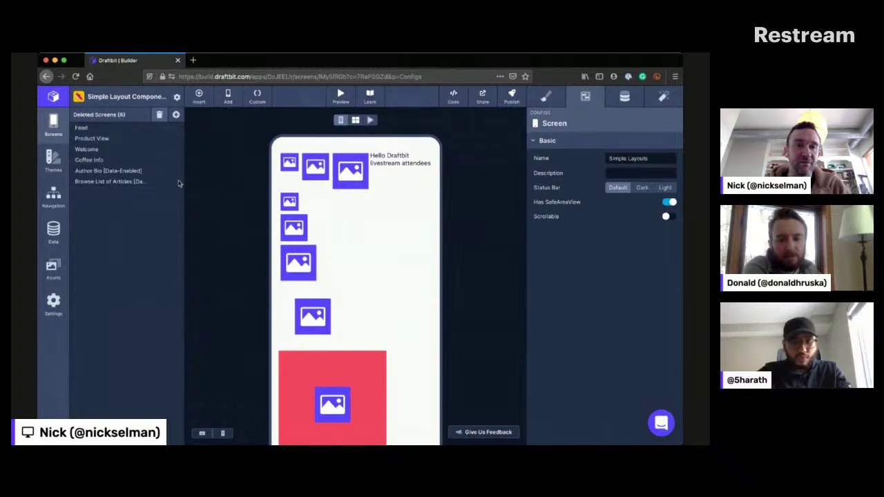
left_click(169, 117)
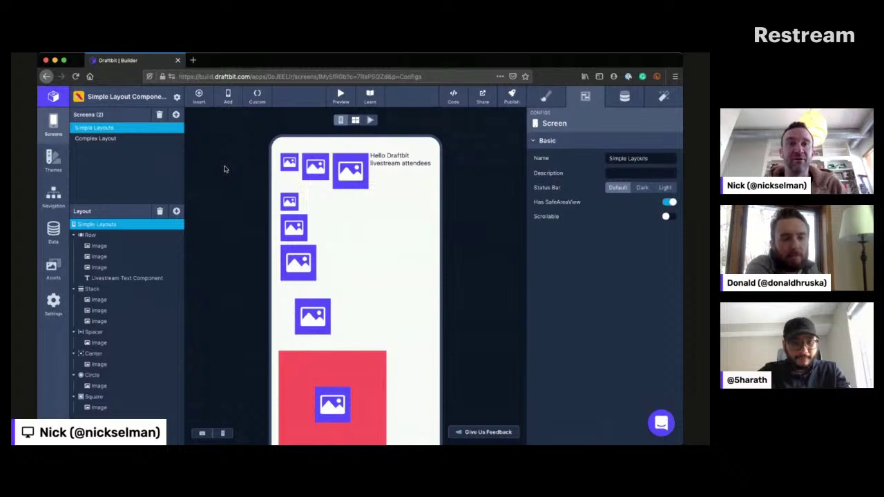
key("super+Tab")
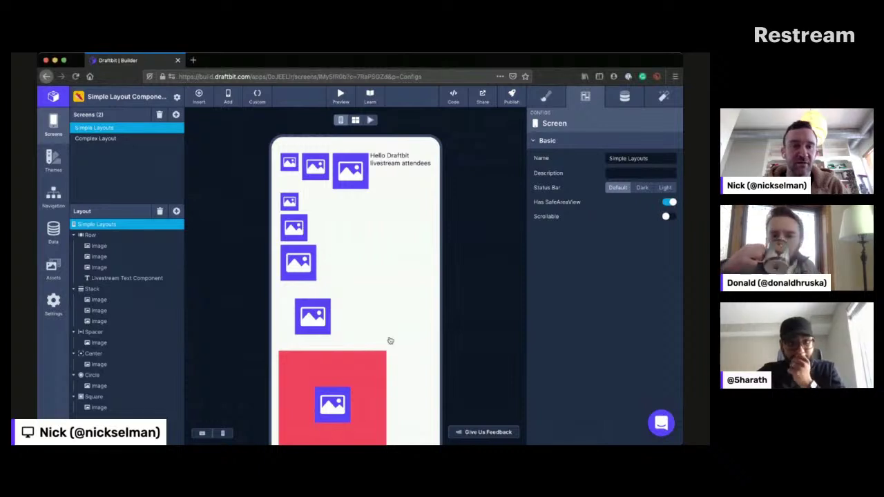
left_click(241, 230)
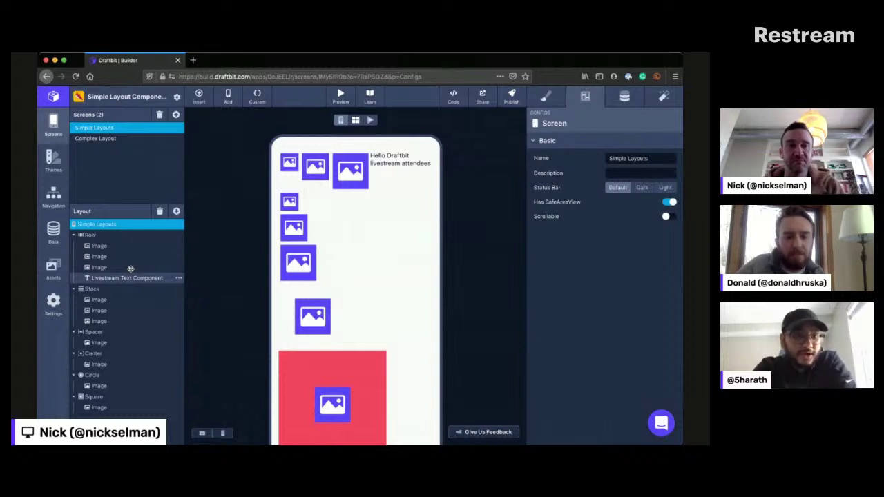
key("super+Tab")
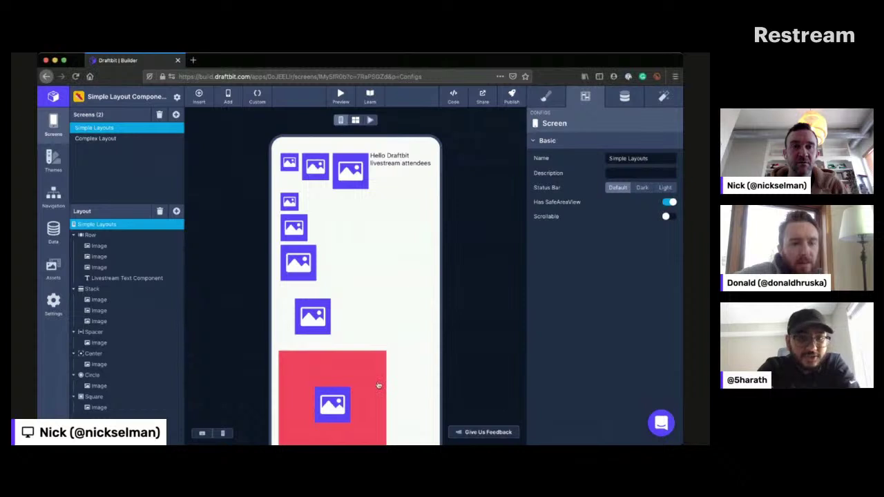
Step: Rename the Livestream Text Component in the Row to "Text"
left_click(121, 277)
left_click(121, 276)
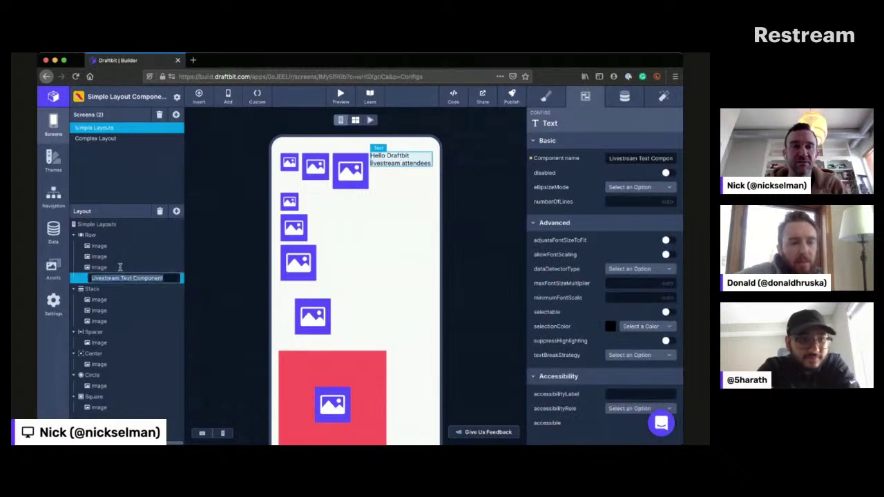
type("Text")
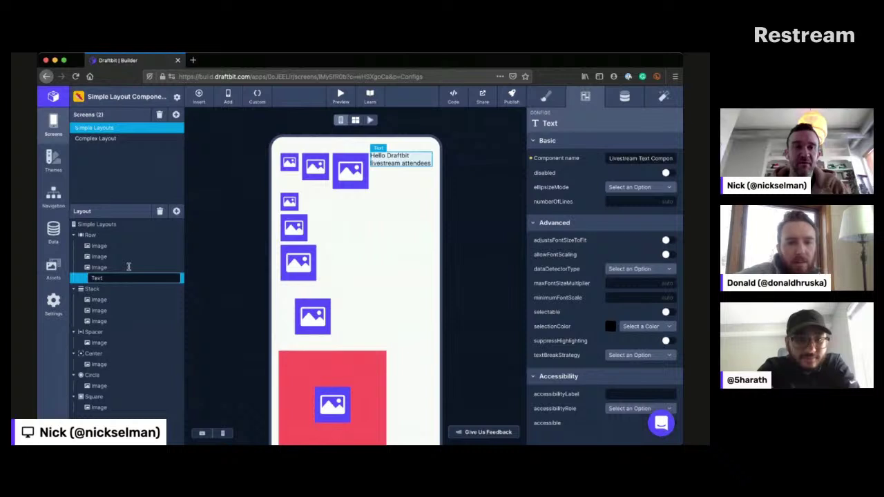
key("Return")
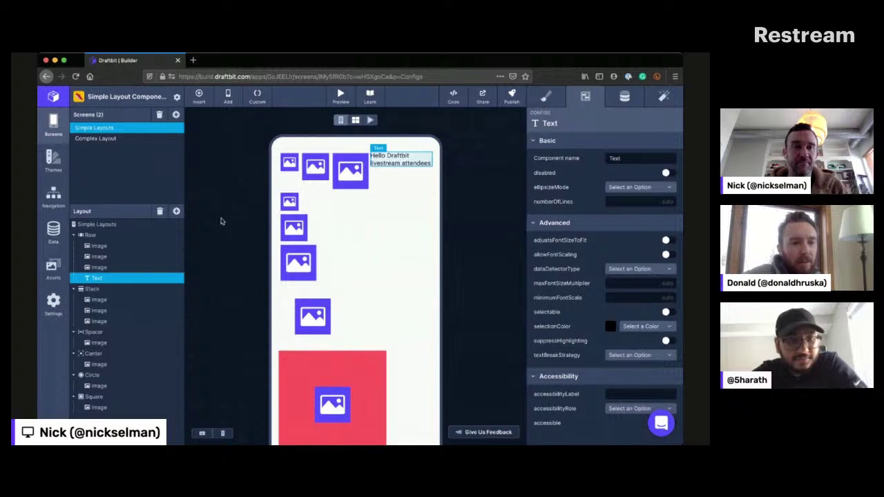
Step: Change the displayed content of the Row's Text component to "Hello world"
double_click(395, 155)
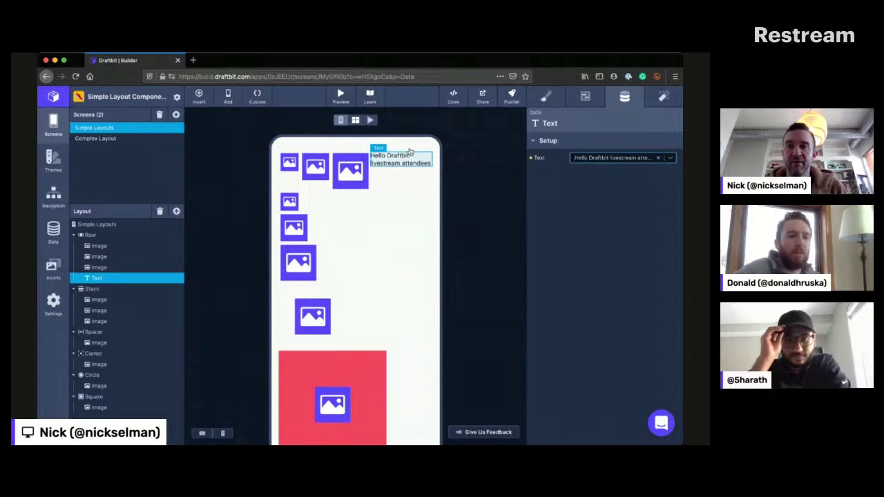
type("Hello world")
key("Return")
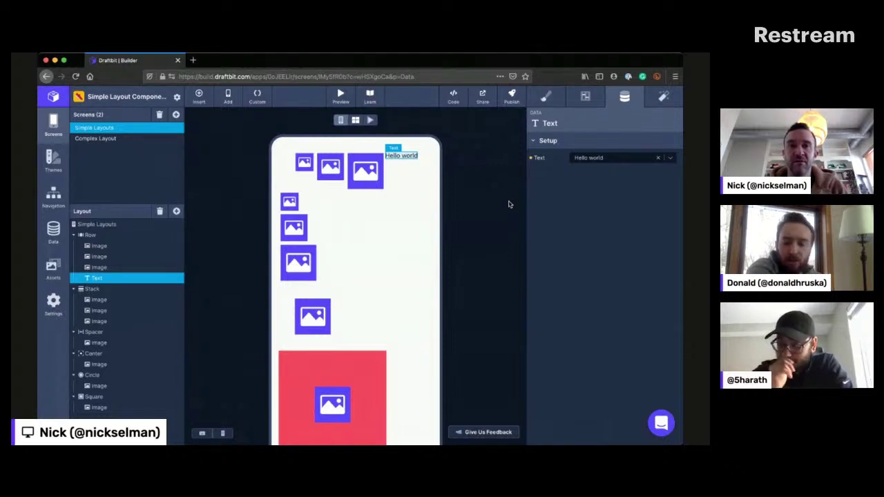
left_click(117, 269)
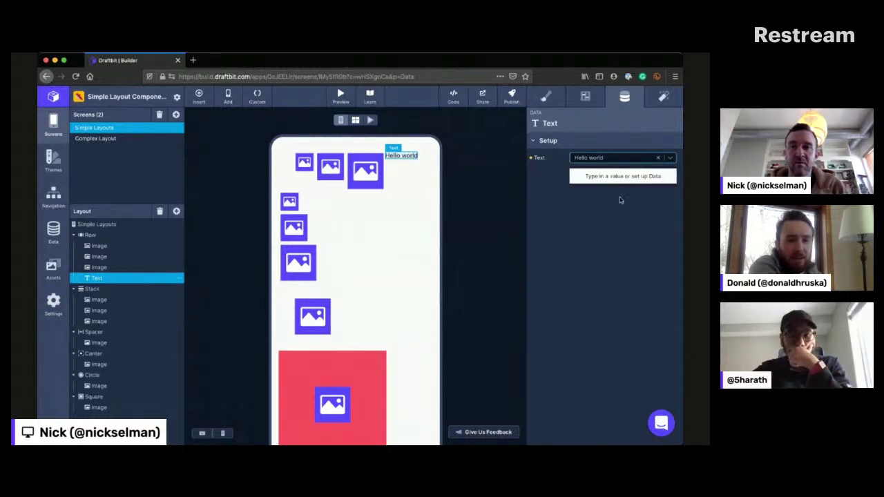
left_click(479, 219)
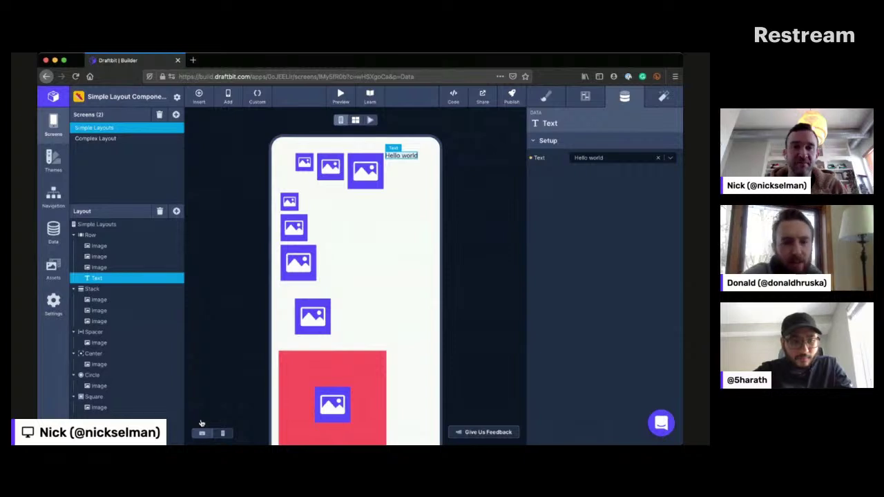
Step: Look over the list of available keyboard shortcuts and close it
key("shift+slash")
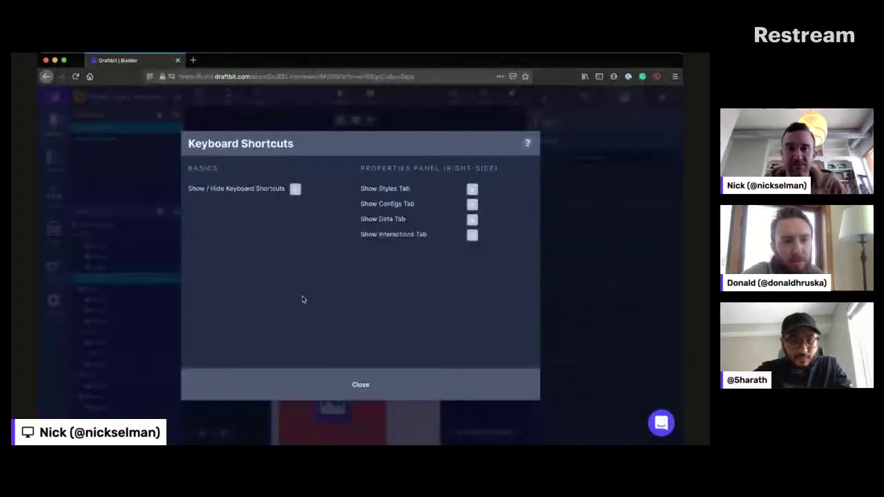
left_click(359, 380)
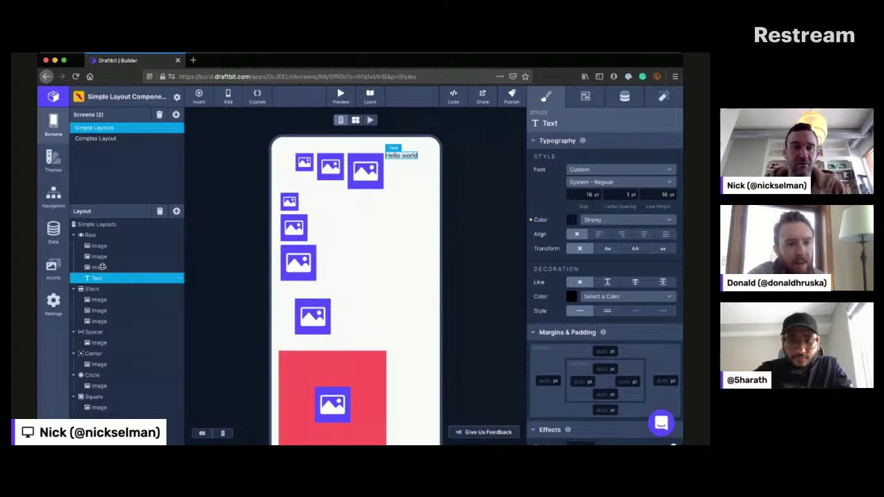
Step: Move the selection through the layout tree from the Text up to the Row, and down to the Stack's second Image, viewing their styles
key("Up")
key("Up")
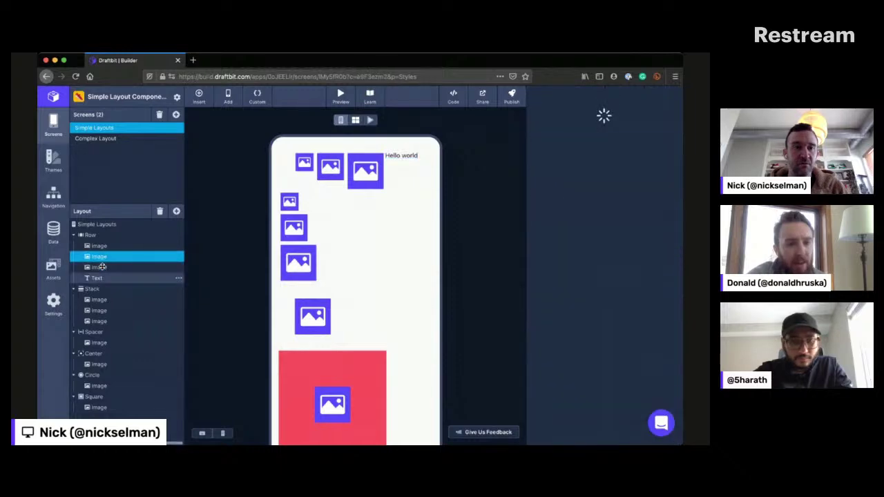
key("Up")
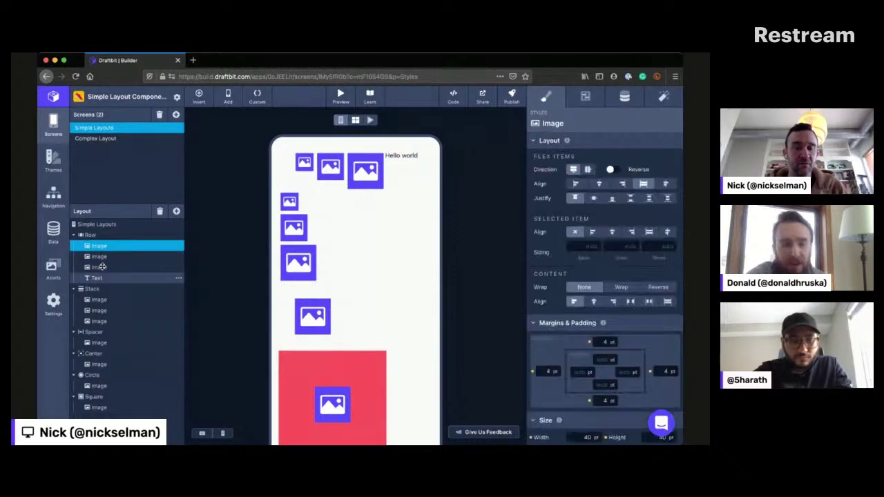
key("Up")
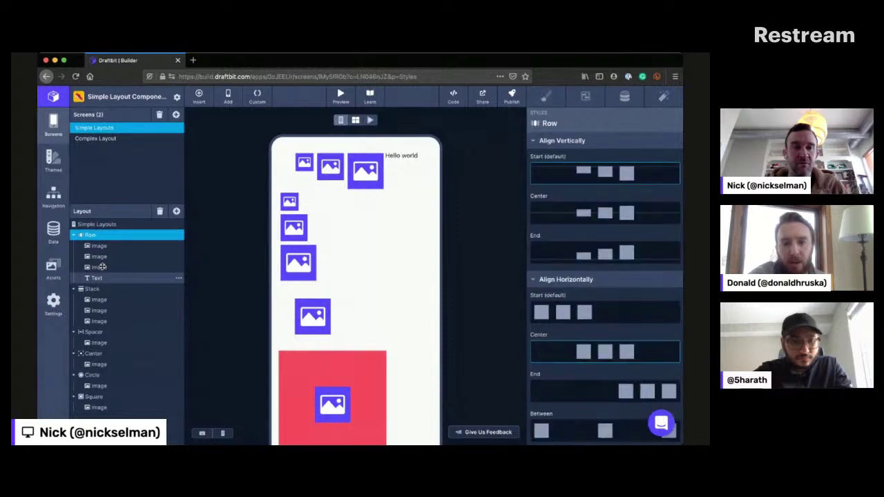
key("Down")
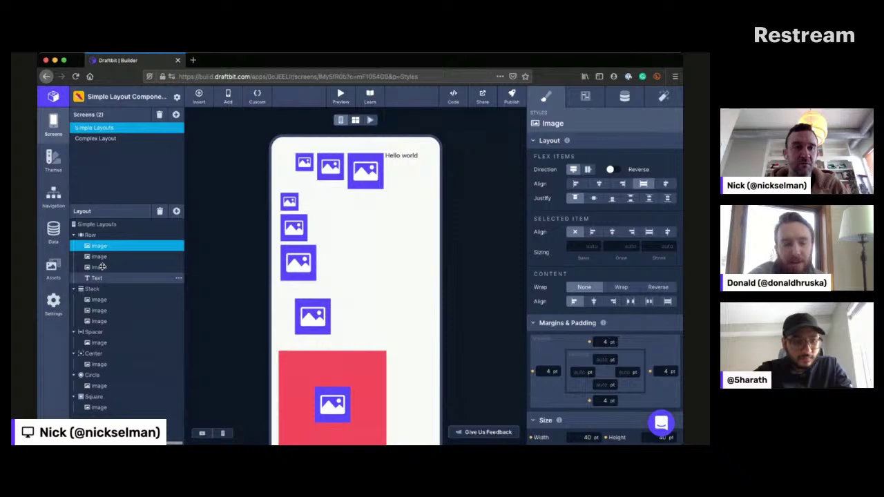
key("Down")
key("Down")
key("Down")
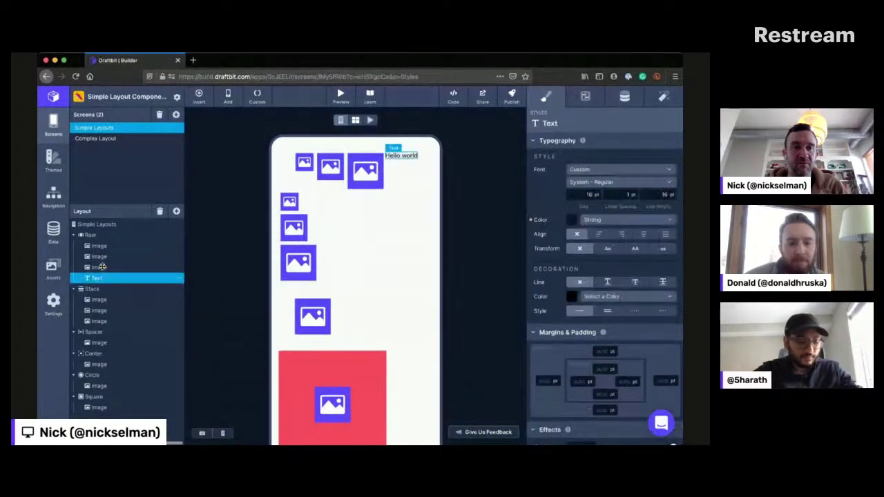
key("Down")
key("Down")
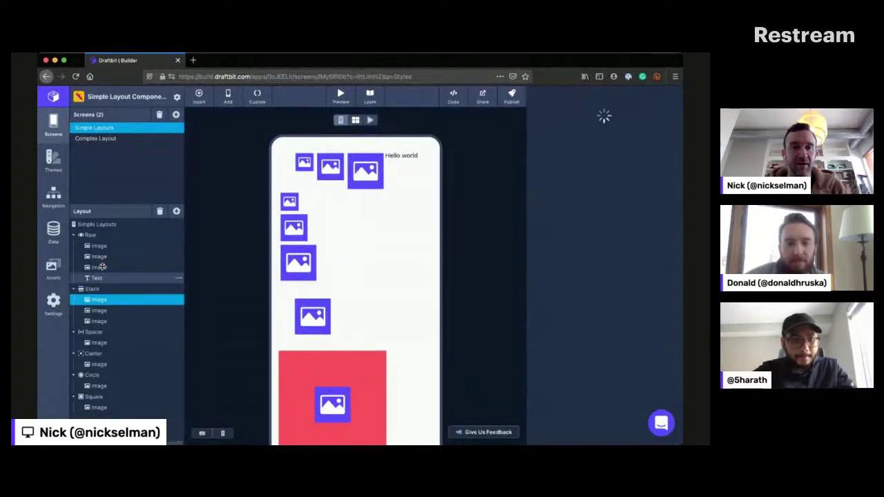
key("Down")
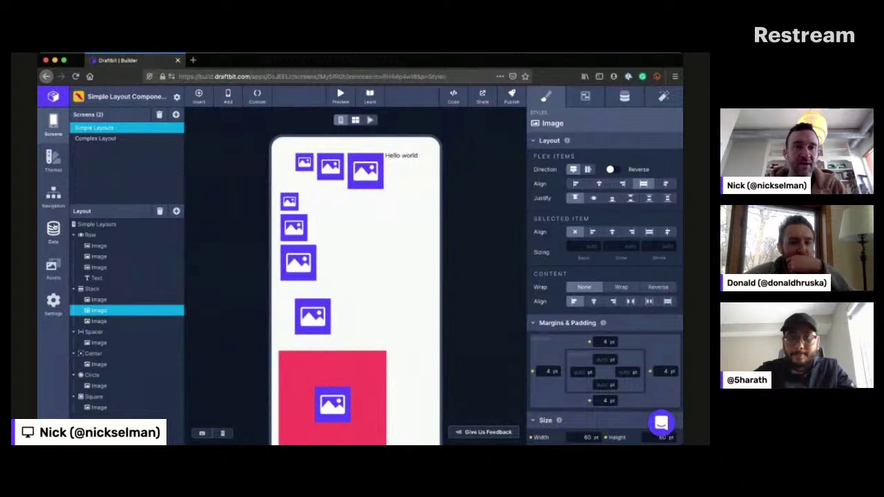
Step: Review the app's connected data services and the service types that can be added, and close the overview
left_click(53, 226)
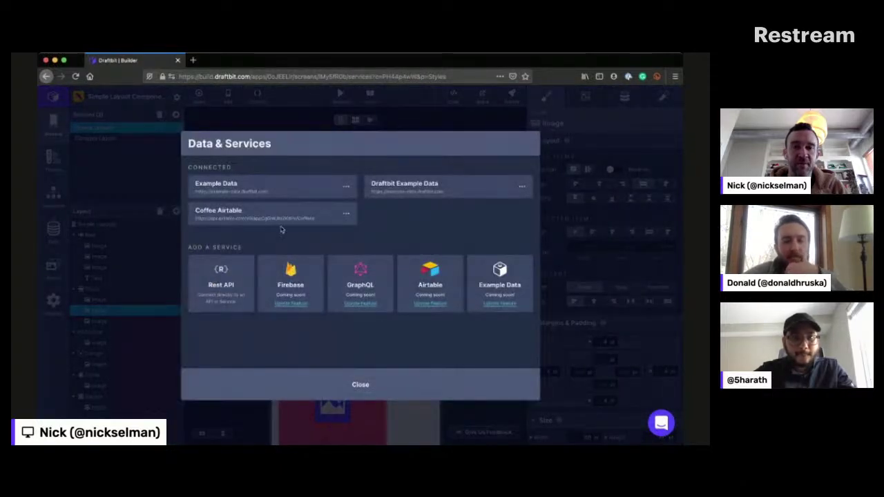
left_click(367, 373)
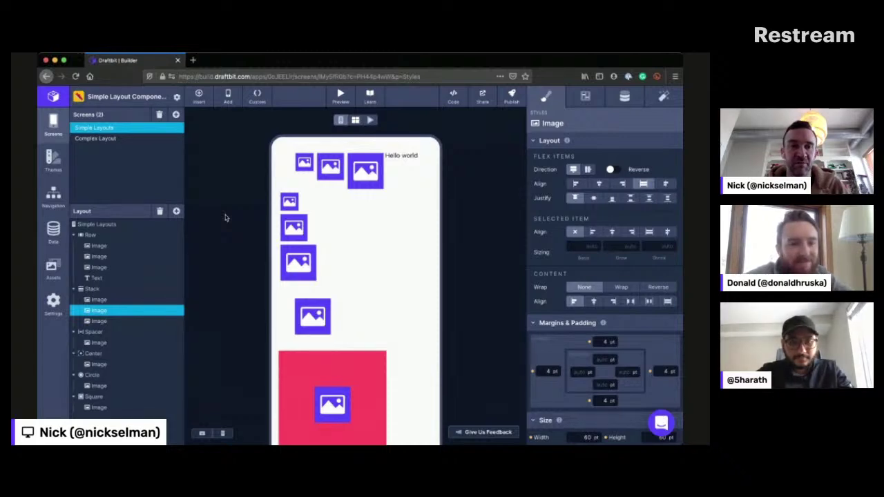
left_click(53, 214)
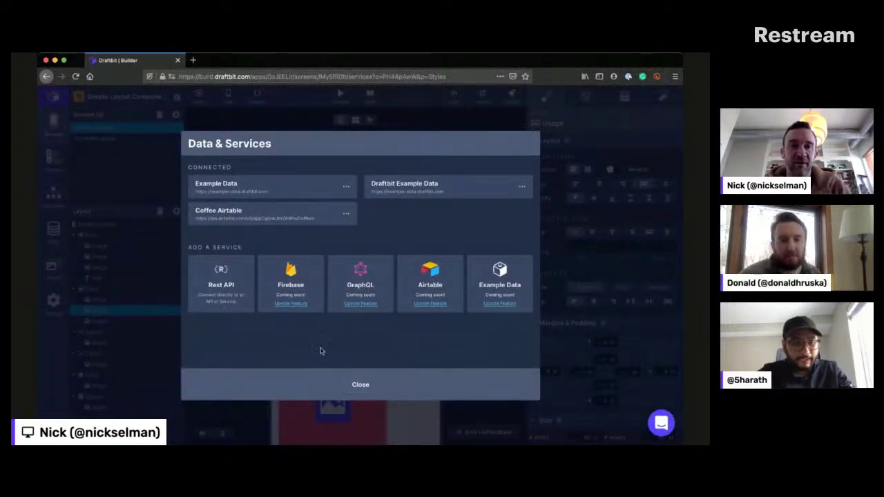
left_click(361, 383)
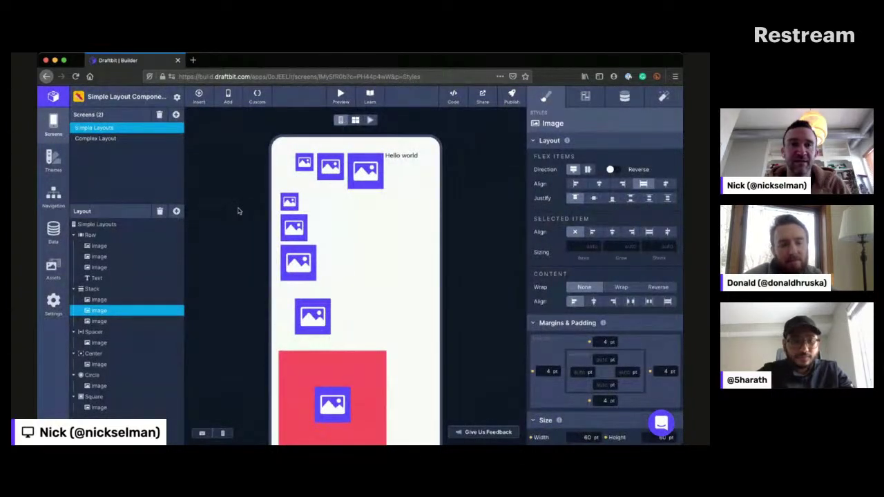
key("super+Tab")
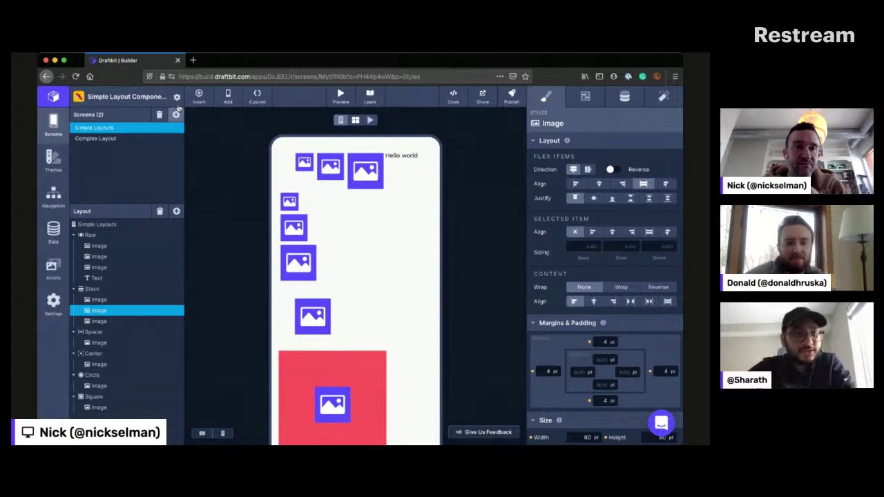
Step: Browse the full gallery of ready-made screen templates available for adding a screen, then close it without adding one
left_click(177, 111)
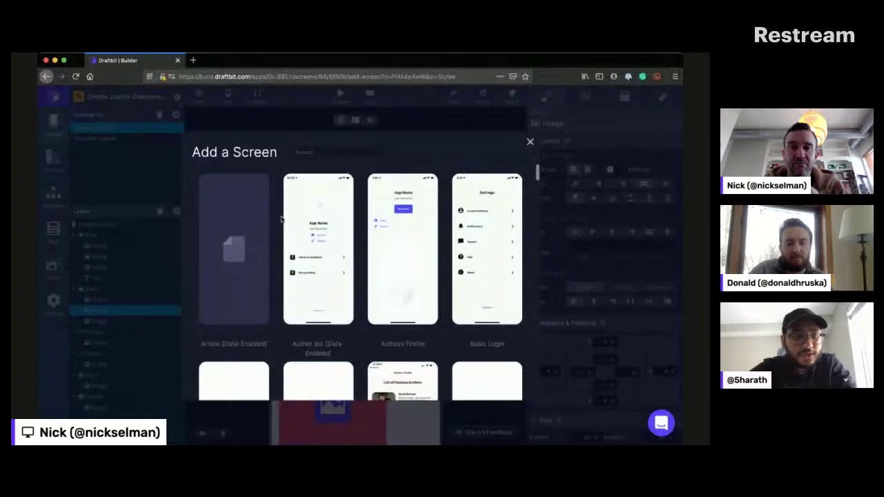
scroll(282, 220, "down", 5)
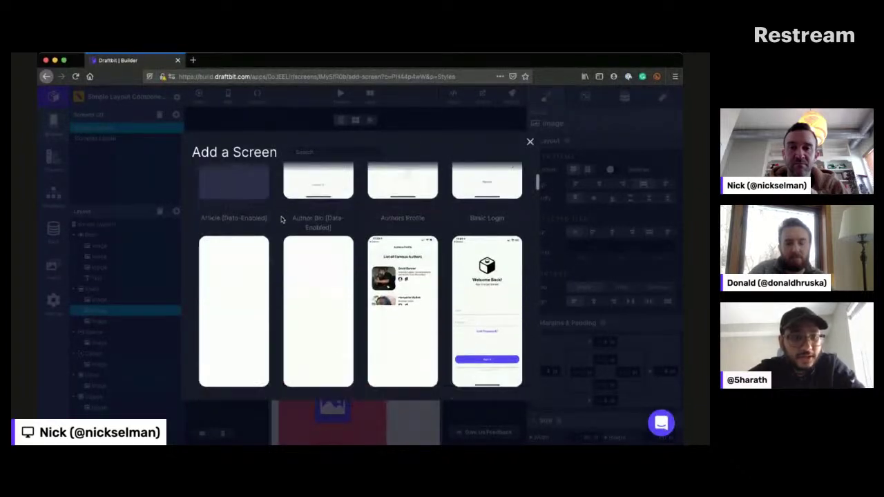
scroll(281, 220, "down", 1)
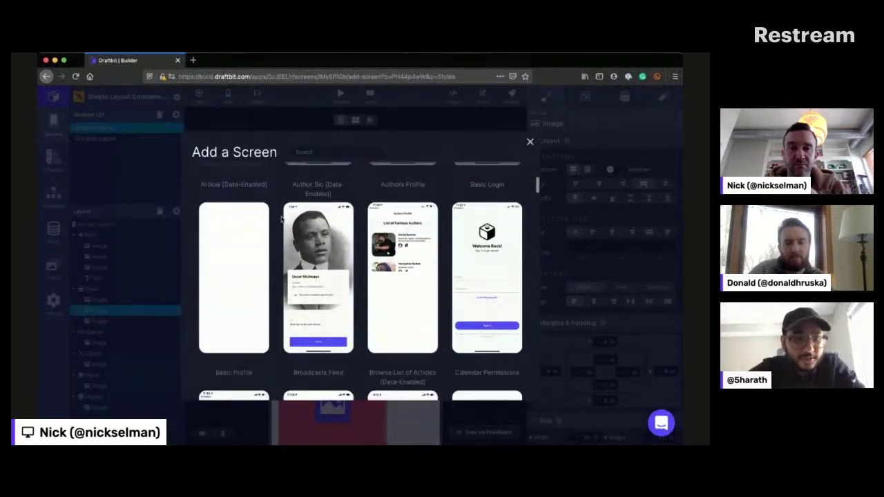
mouse_move(403, 255)
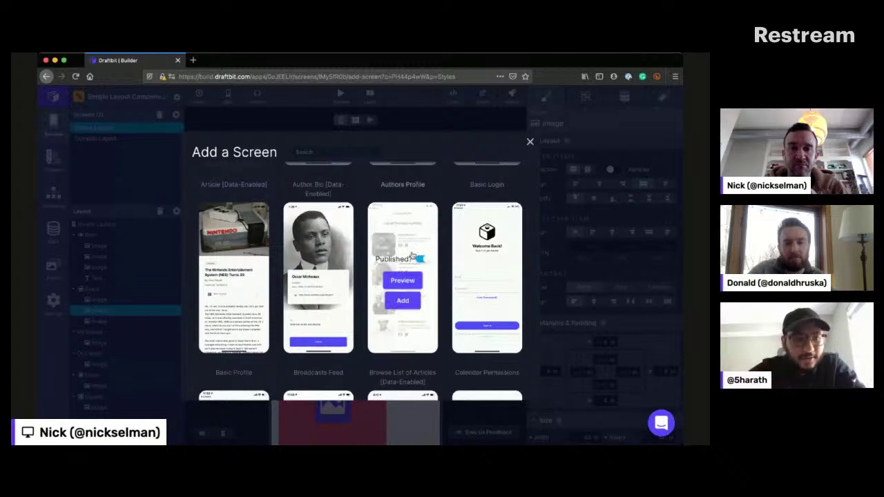
scroll(451, 276, "down", 5)
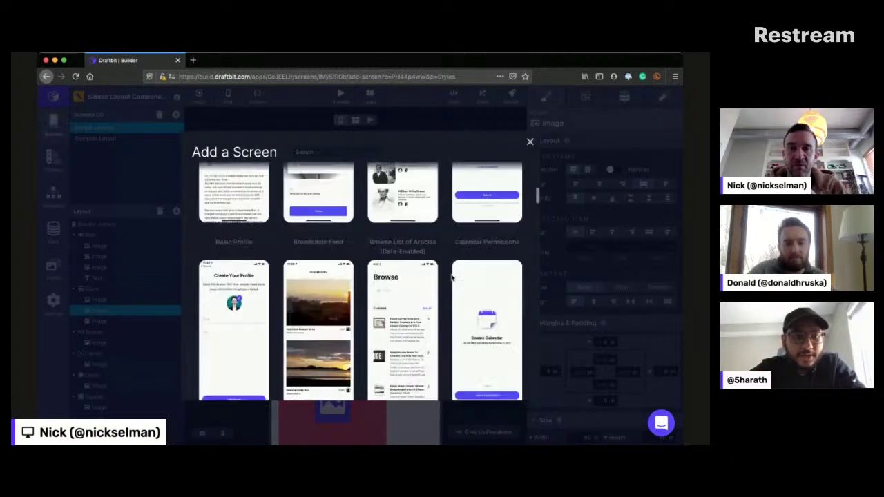
scroll(452, 278, "down", 6)
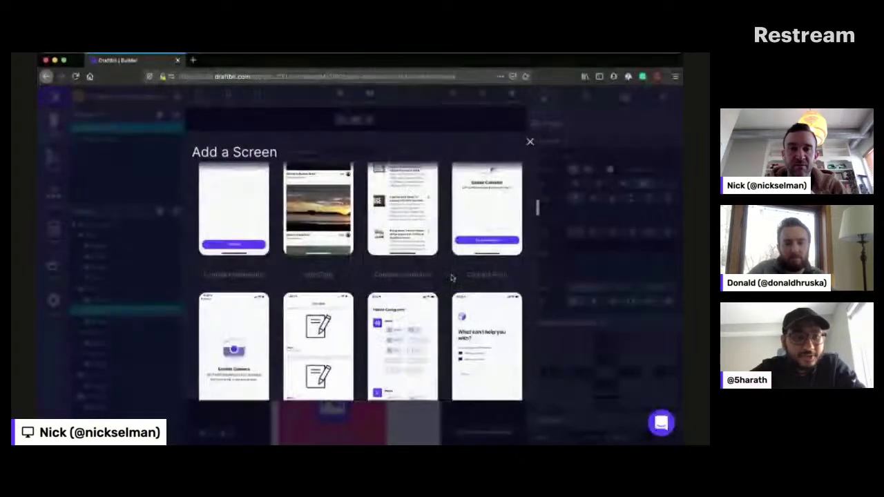
scroll(452, 277, "up", 5)
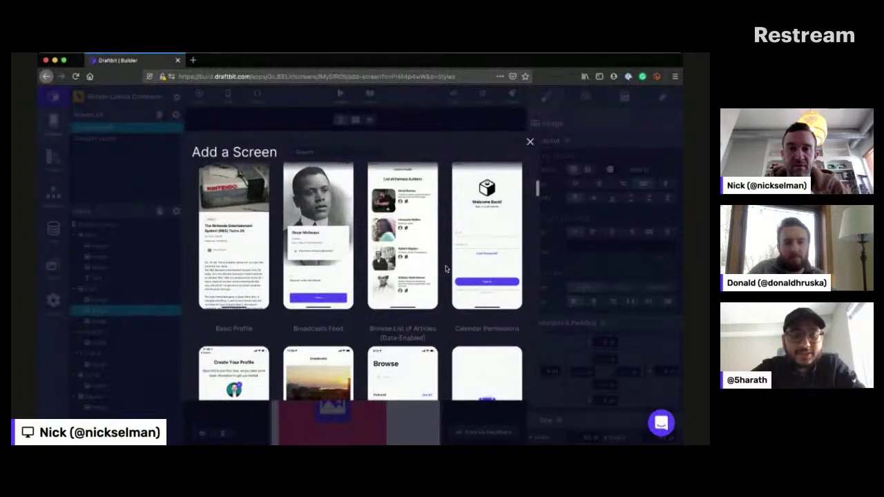
scroll(446, 270, "down", 1)
scroll(446, 269, "down", 10)
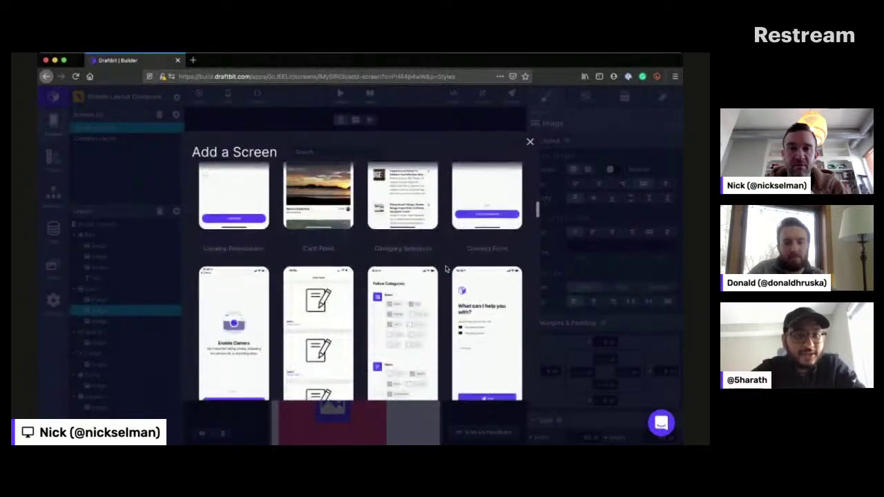
scroll(445, 270, "down", 6)
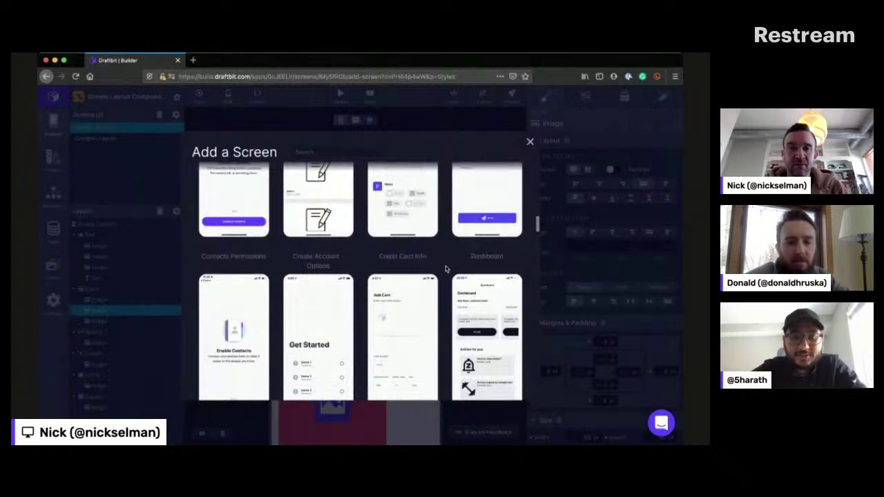
scroll(446, 269, "down", 7)
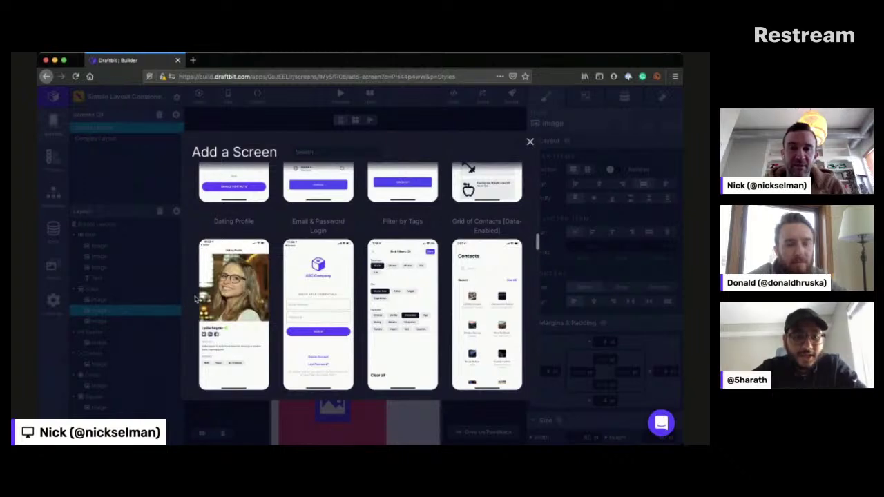
scroll(196, 298, "up", 1)
scroll(195, 298, "down", 8)
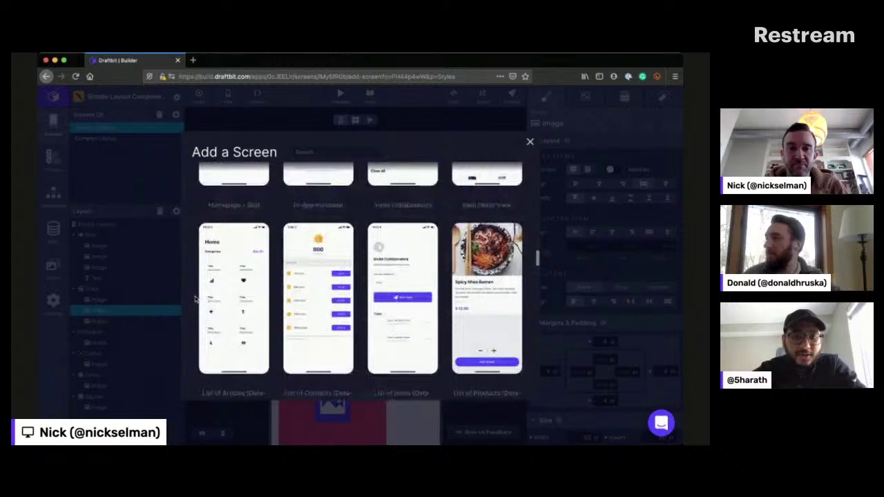
scroll(196, 299, "down", 6)
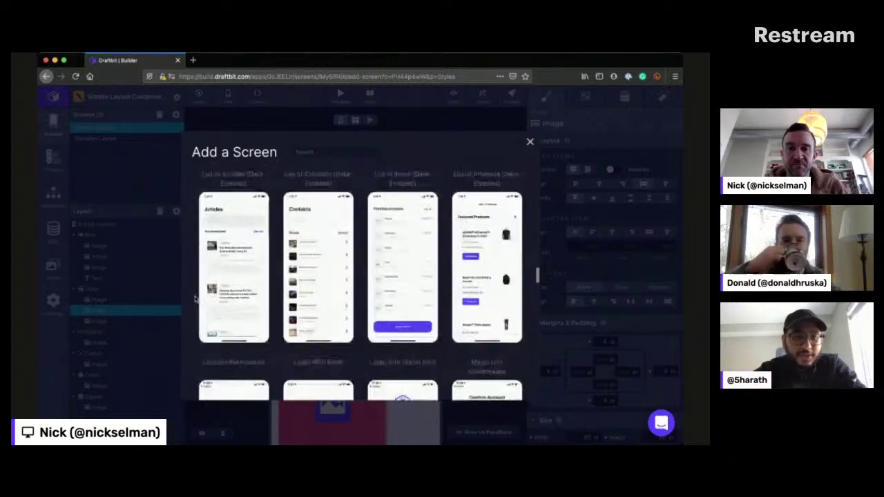
scroll(196, 299, "down", 1)
scroll(195, 298, "down", 8)
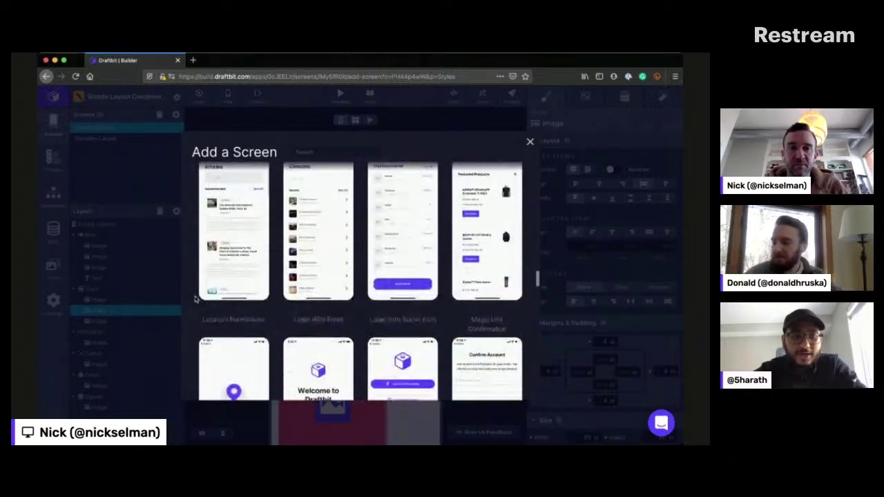
scroll(195, 299, "down", 12)
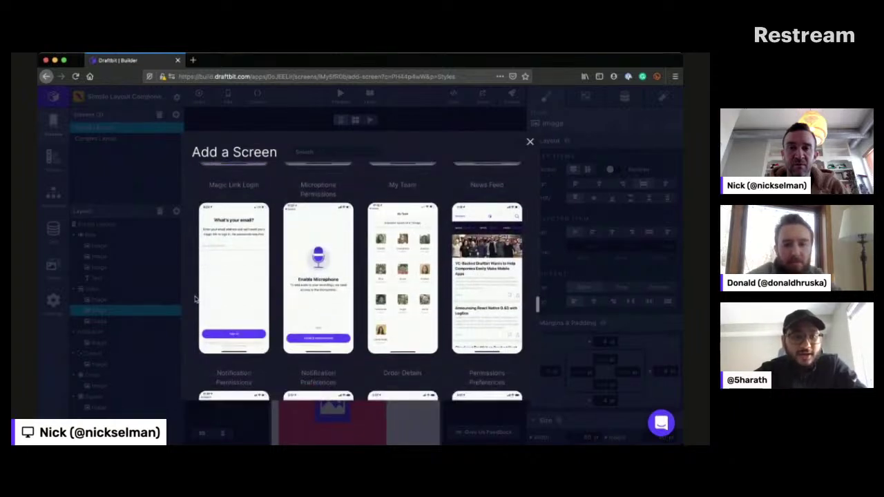
scroll(195, 298, "down", 2)
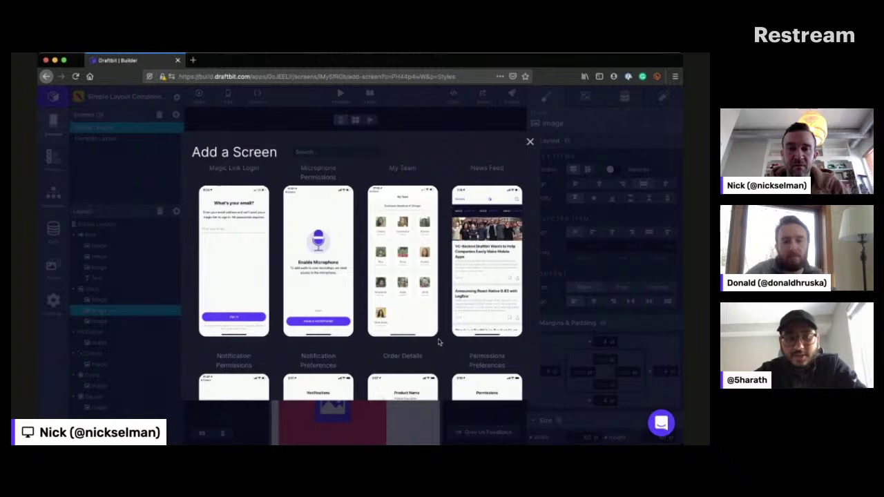
scroll(438, 341, "down", 6)
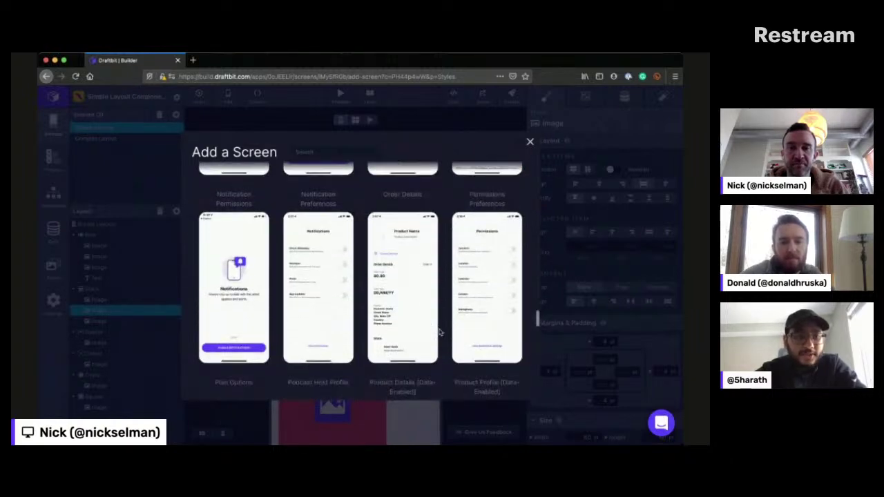
scroll(439, 332, "down", 5)
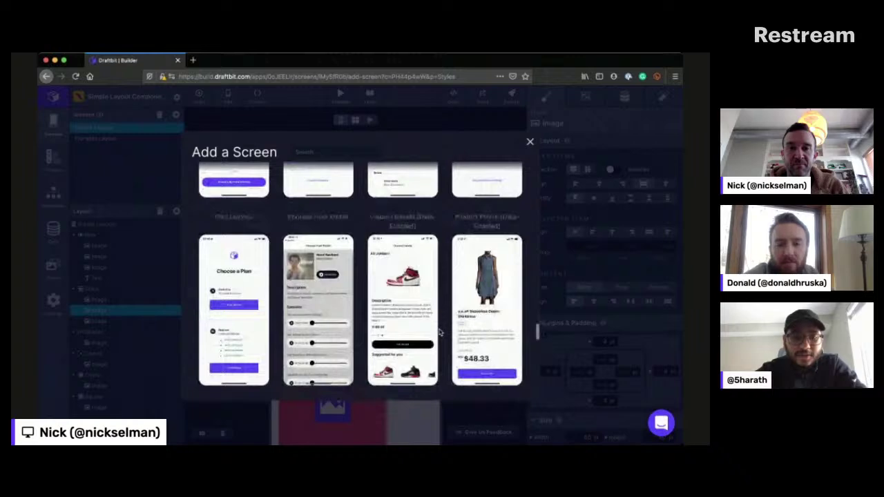
scroll(440, 332, "down", 3)
scroll(439, 333, "down", 4)
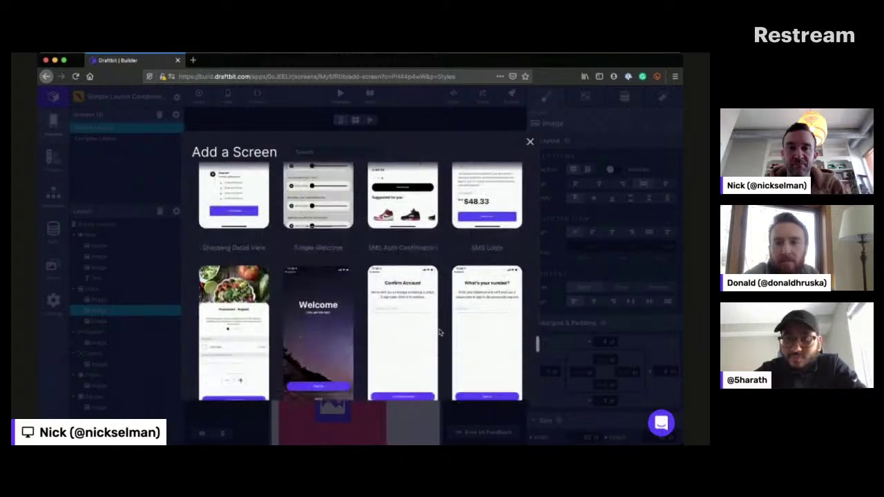
scroll(440, 332, "down", 4)
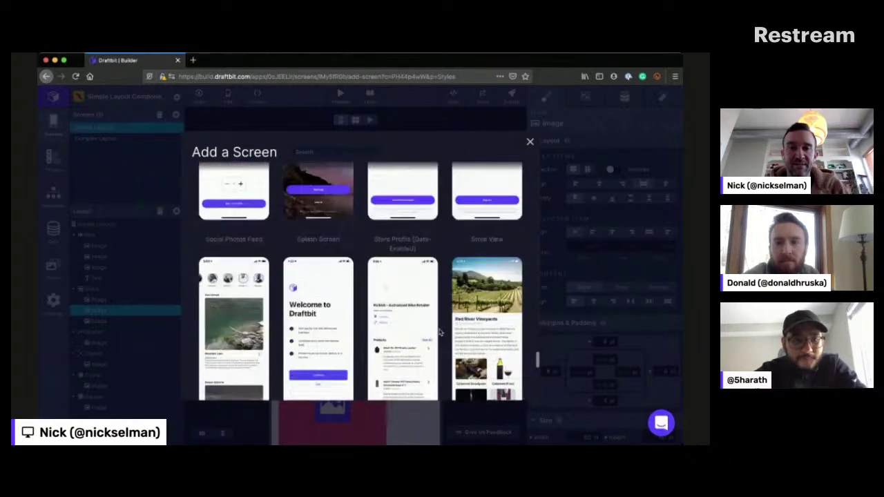
scroll(443, 320, "down", 5)
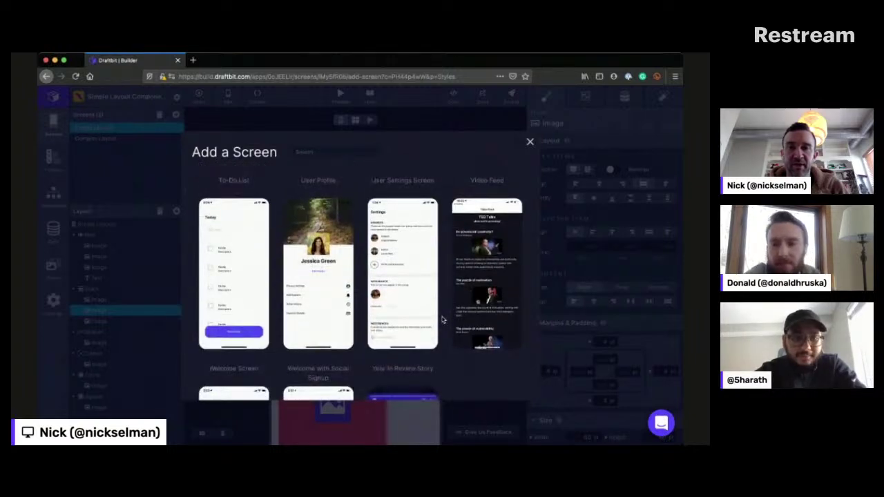
scroll(443, 319, "down", 3)
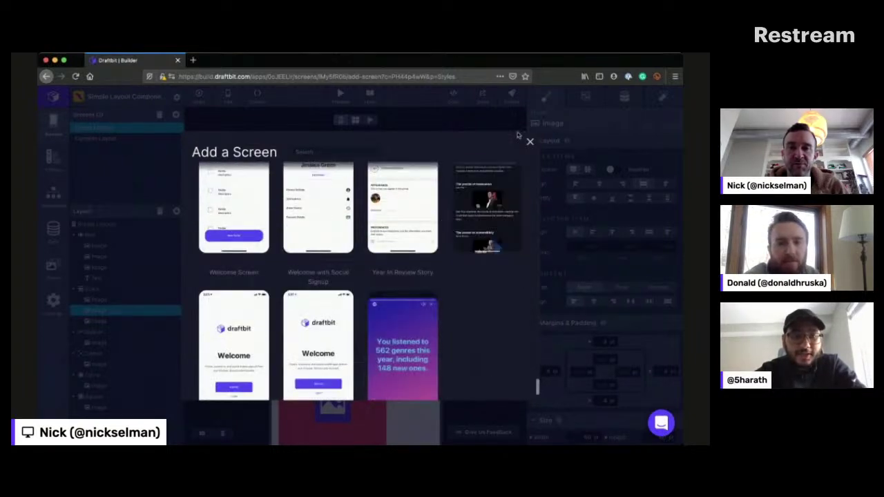
key("Escape")
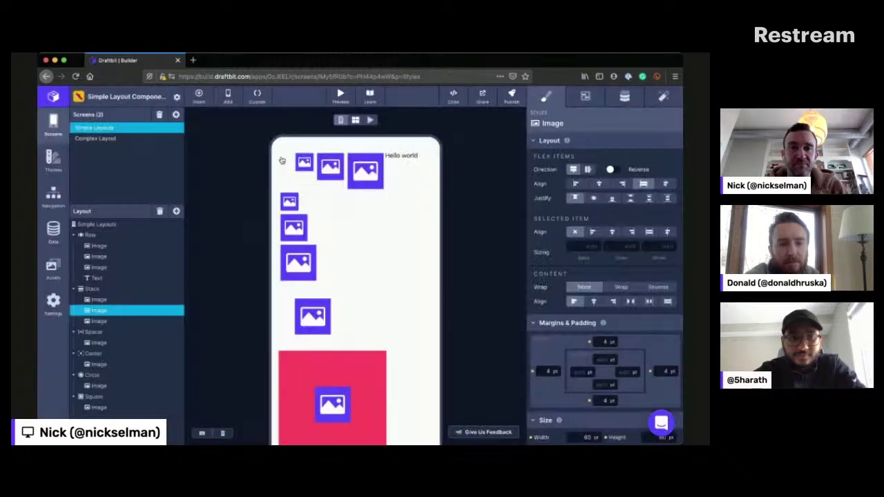
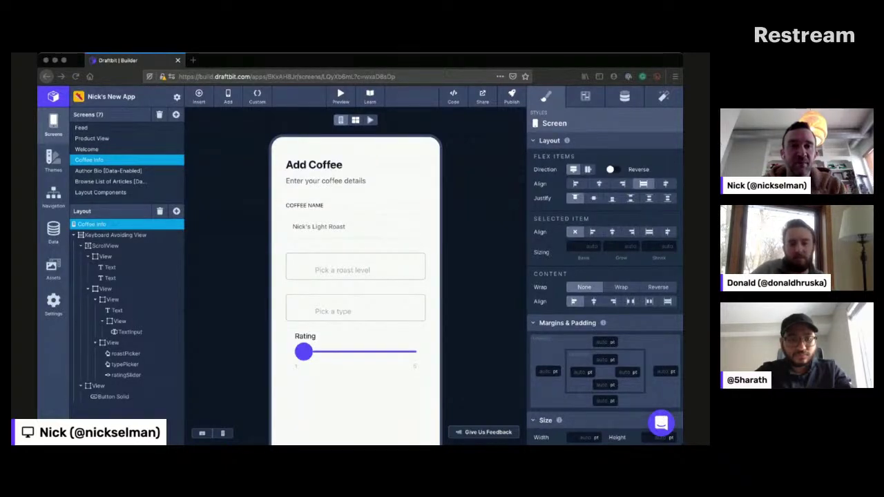
Step: Look over the Coffee Info screen's form, selecting the coffee name TextInput and the View holding the two pickers and rating slider
left_click(198, 203)
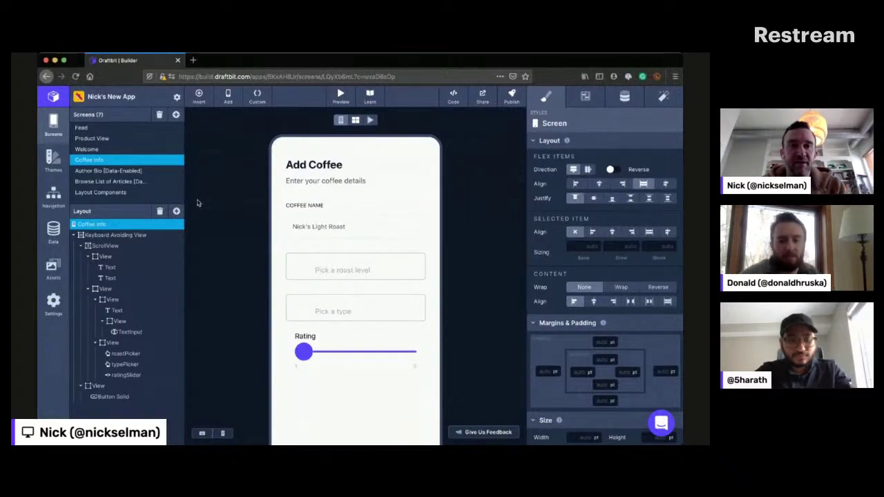
left_click(372, 224)
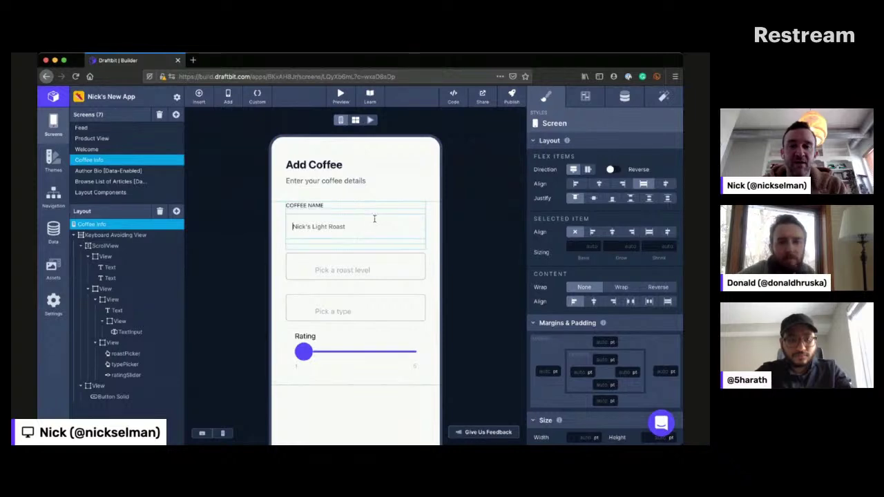
left_click(374, 219)
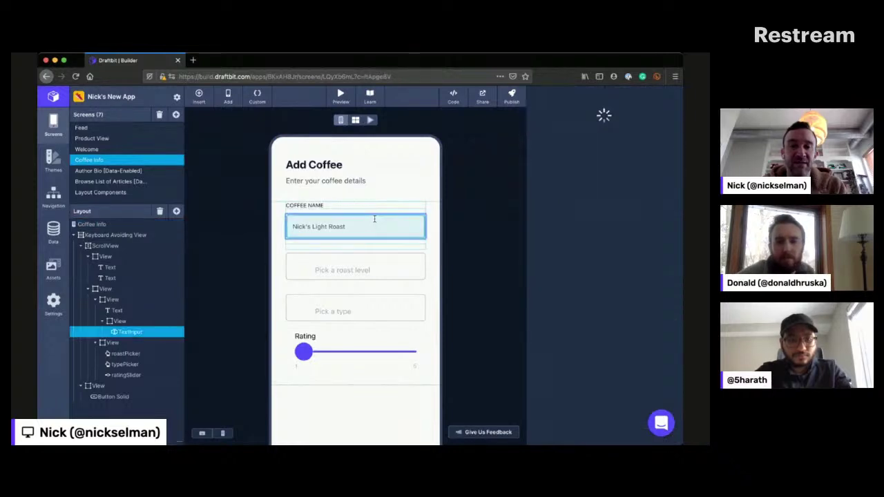
scroll(263, 281, "down", 1)
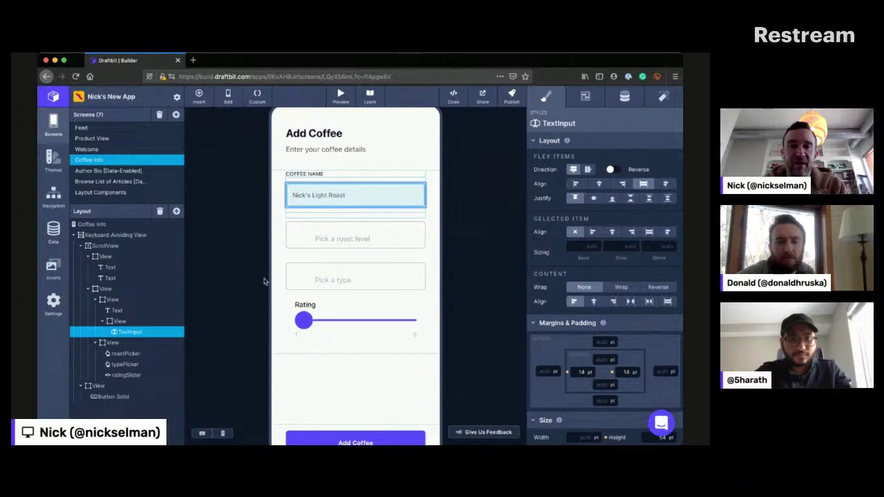
scroll(265, 282, "down", 1)
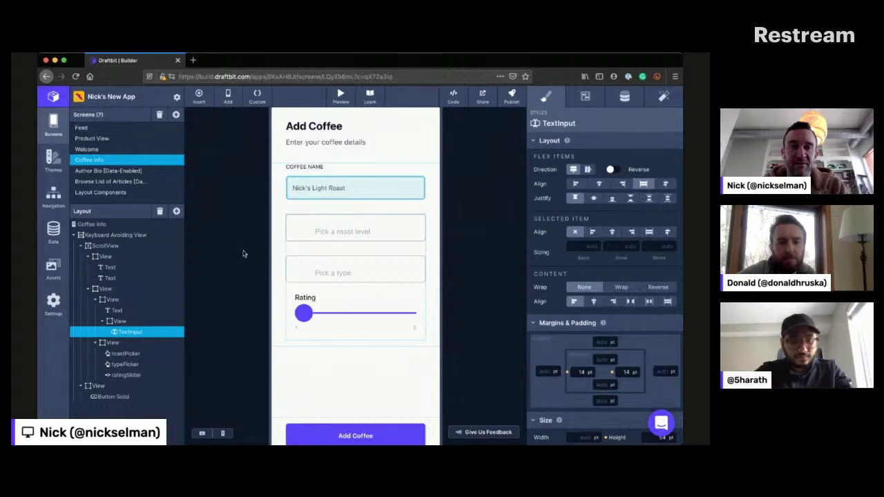
left_click(311, 297)
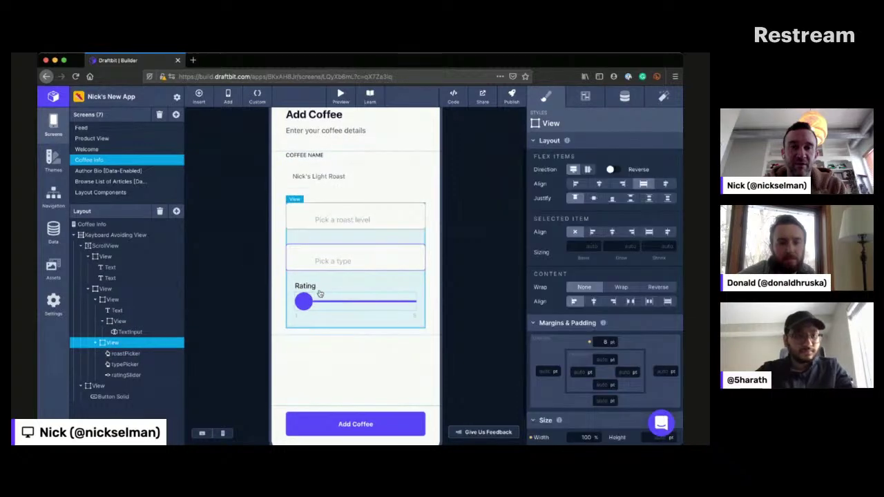
left_click_drag(320, 295, 292, 296)
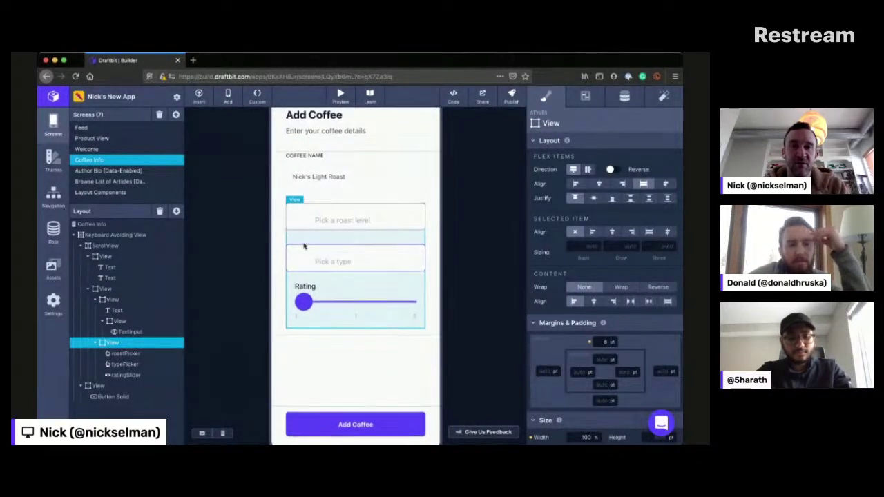
scroll(304, 246, "up", 2)
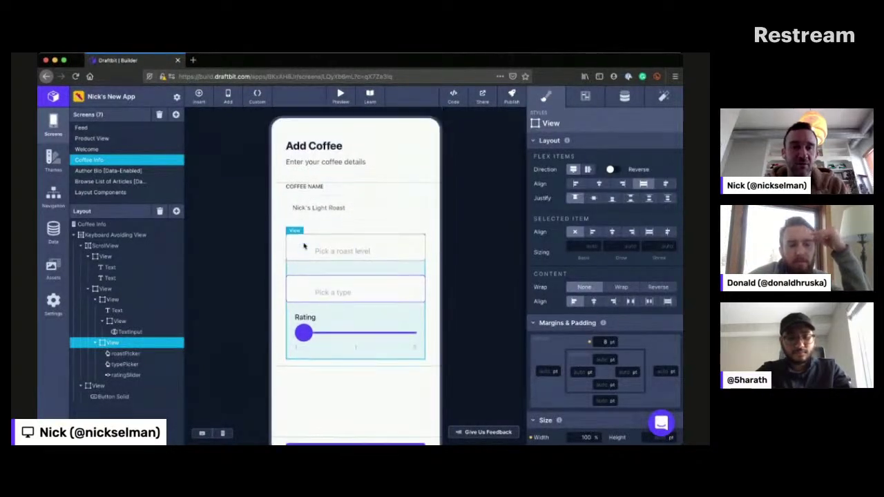
Step: Select the roastPicker component and review its data setup and its configuration settings
left_click(121, 353)
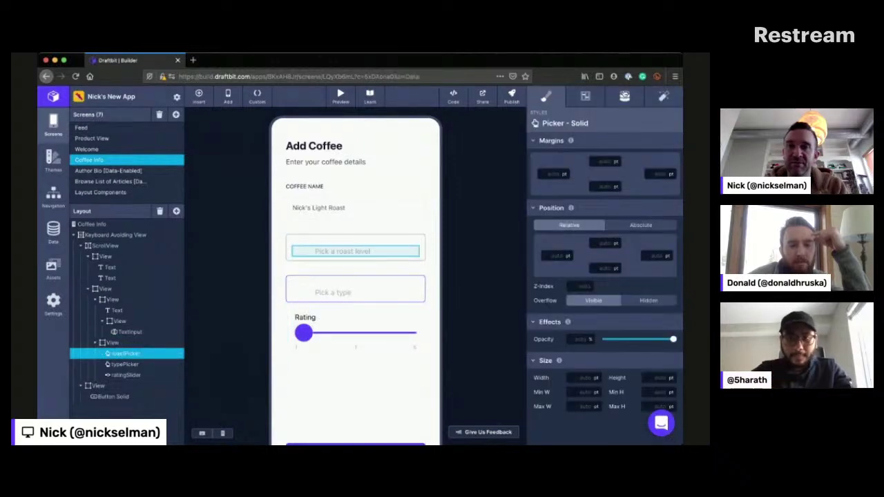
left_click(624, 95)
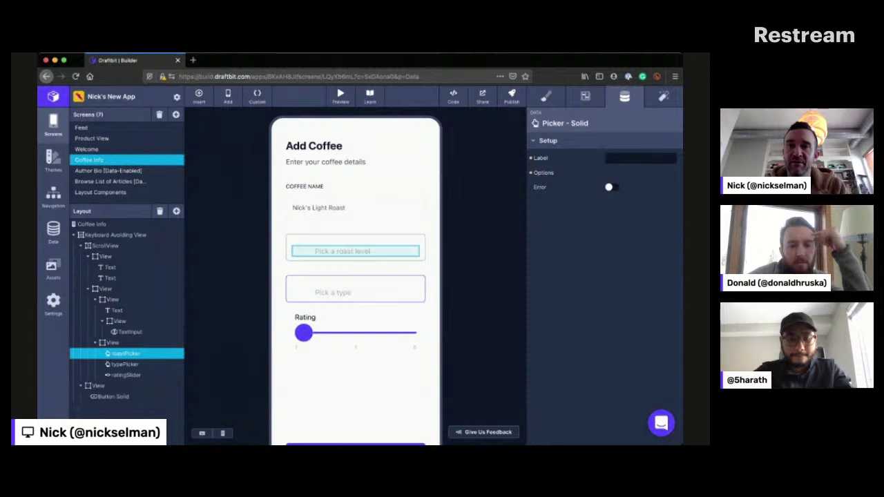
left_click(587, 95)
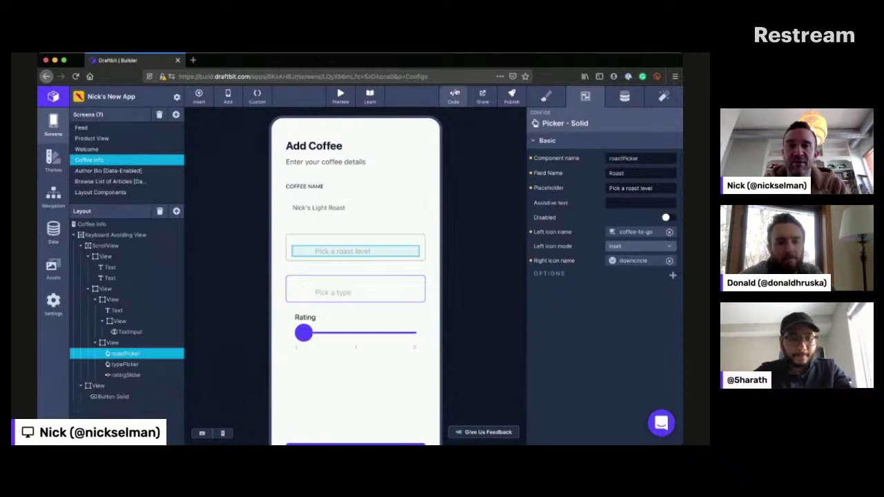
Step: View the Coffee Info screen's generated code, examining its state variables, Airtable POST request and coffee name TextInput
left_click(454, 94)
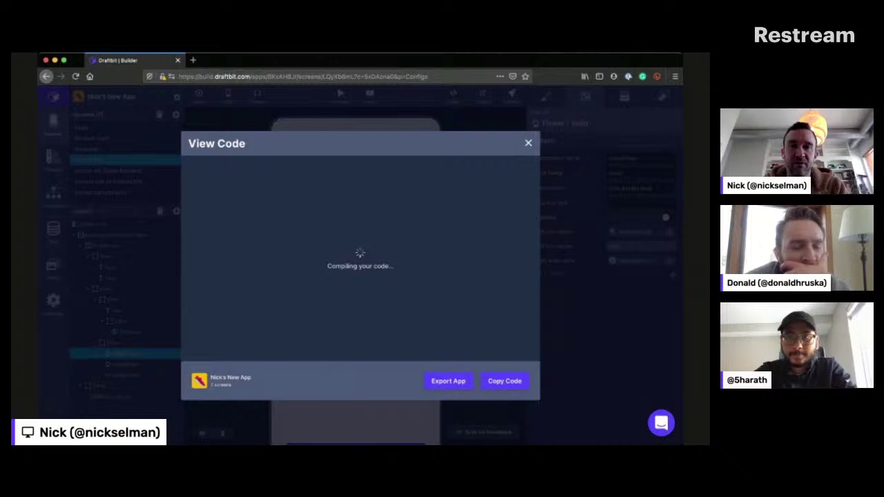
scroll(359, 259, "down", 8)
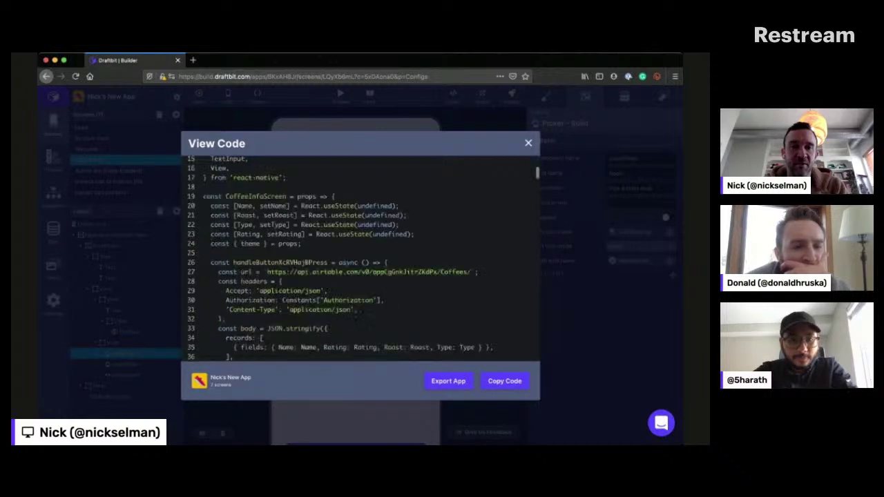
scroll(378, 256, "down", 8)
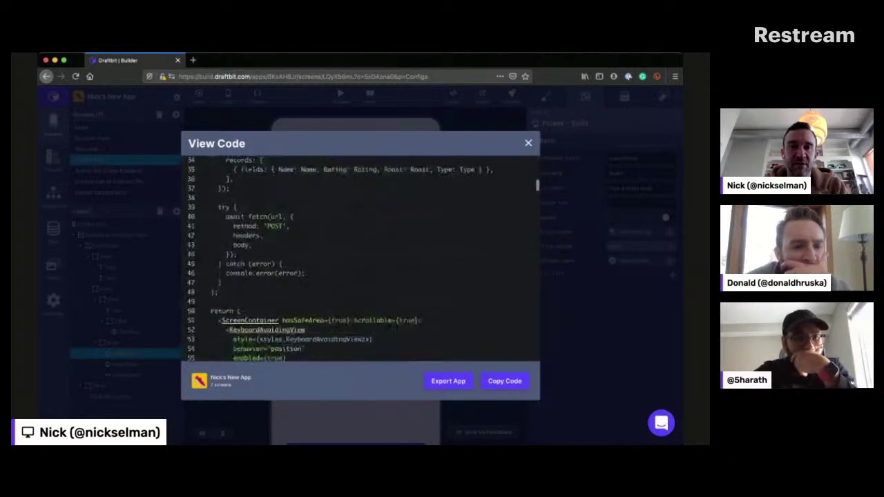
scroll(378, 257, "down", 12)
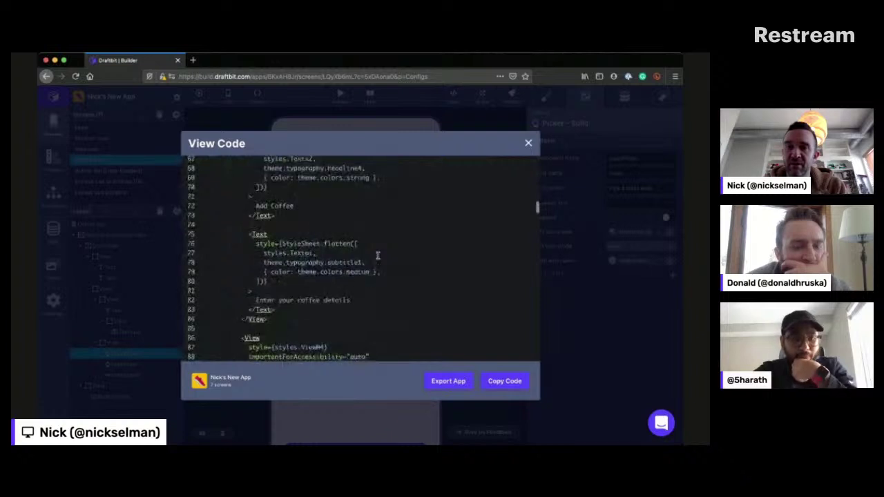
scroll(378, 259, "down", 14)
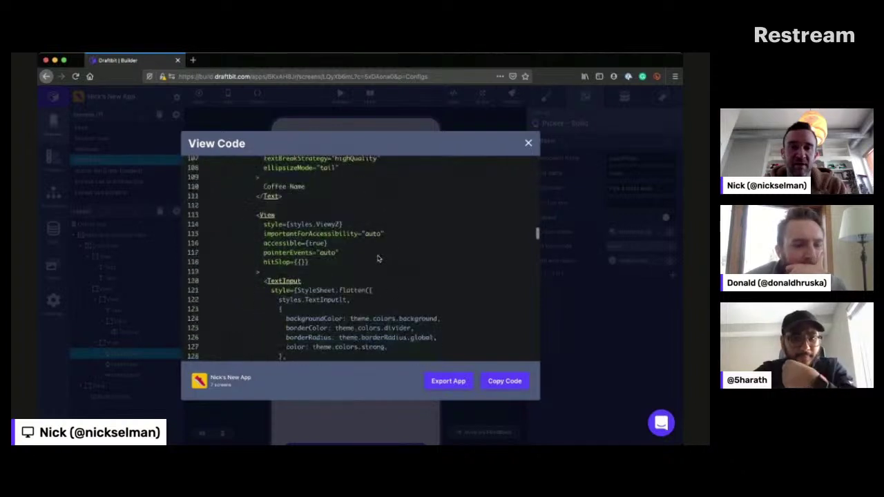
scroll(378, 258, "down", 3)
scroll(373, 248, "up", 3)
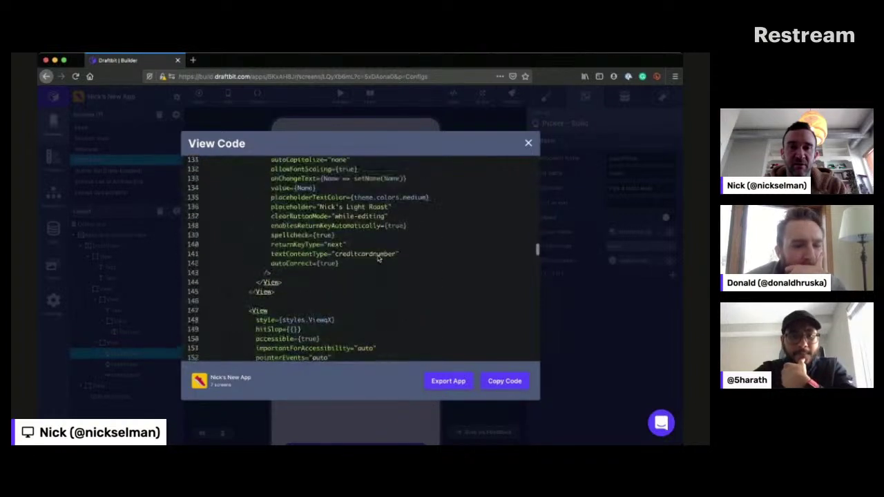
Step: Examine the generated code of the roast and type Picker components, including their options and change handlers, and close the code view
scroll(365, 231, "down", 8)
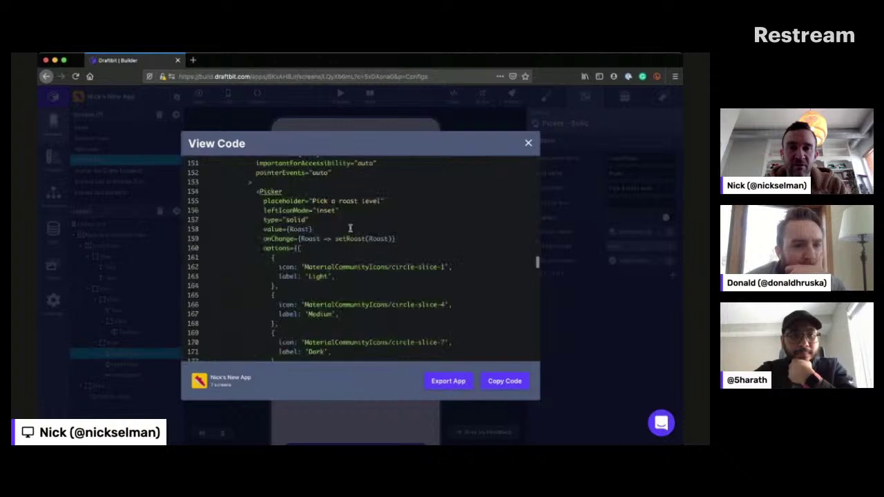
scroll(349, 230, "down", 1)
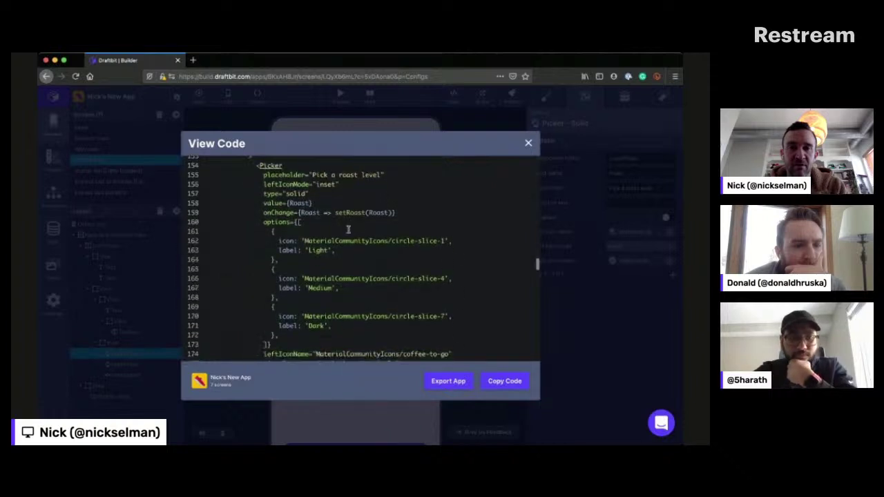
scroll(337, 260, "down", 3)
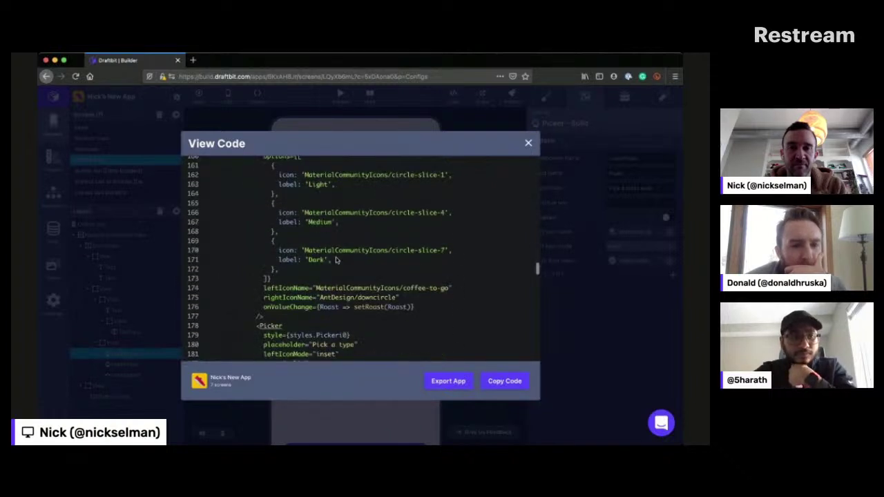
scroll(336, 258, "down", 3)
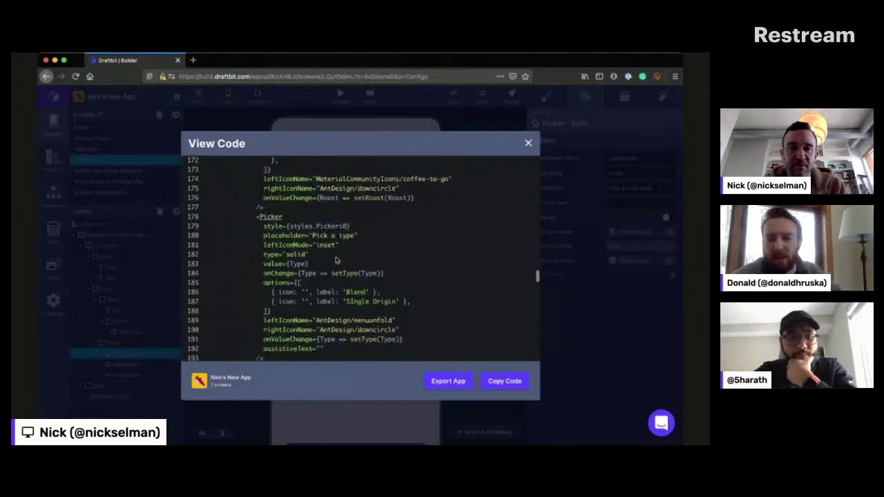
scroll(336, 259, "down", 1)
left_click_drag(281, 262, 379, 291)
left_click(528, 141)
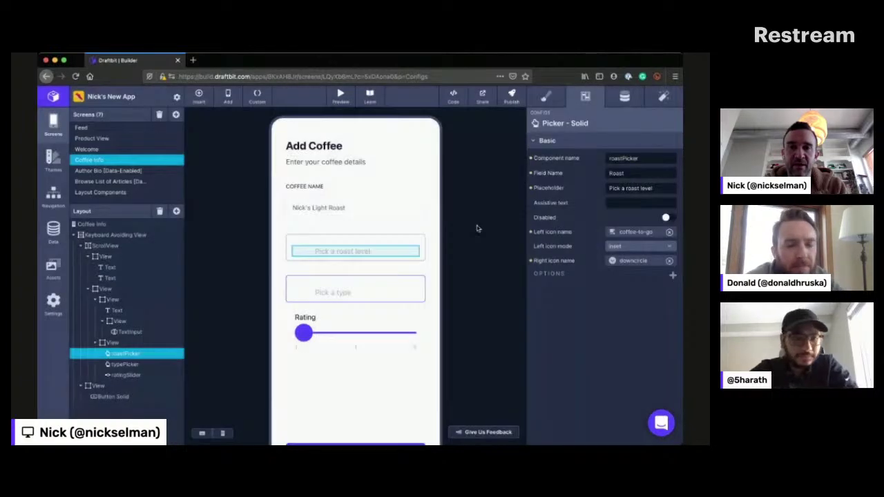
Step: Switch the Coffee Info screen to the interactive preview and open airtable.com in a new browser tab
scroll(389, 125, "up", 1)
left_click(371, 120)
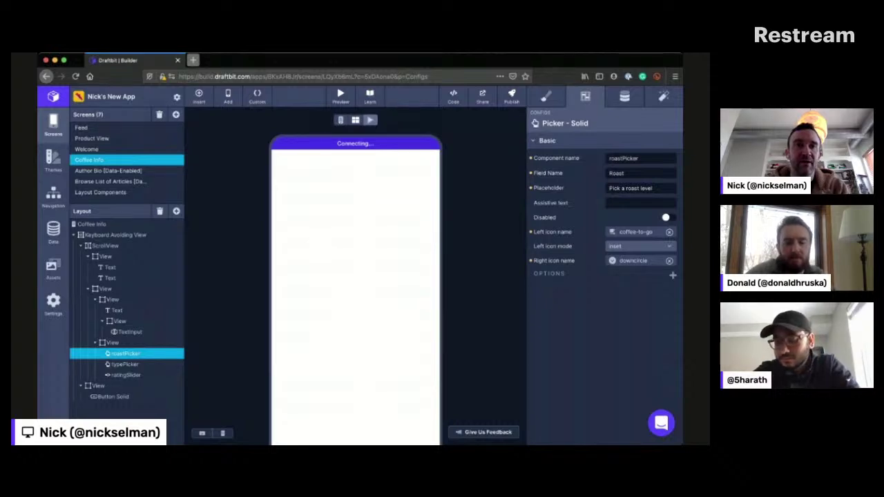
key("ctrl+t")
type("airtable.com/")
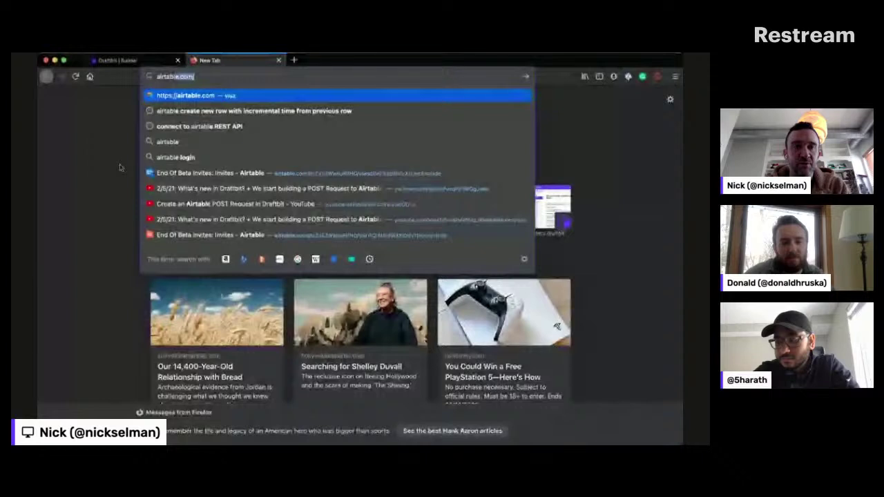
key("Return")
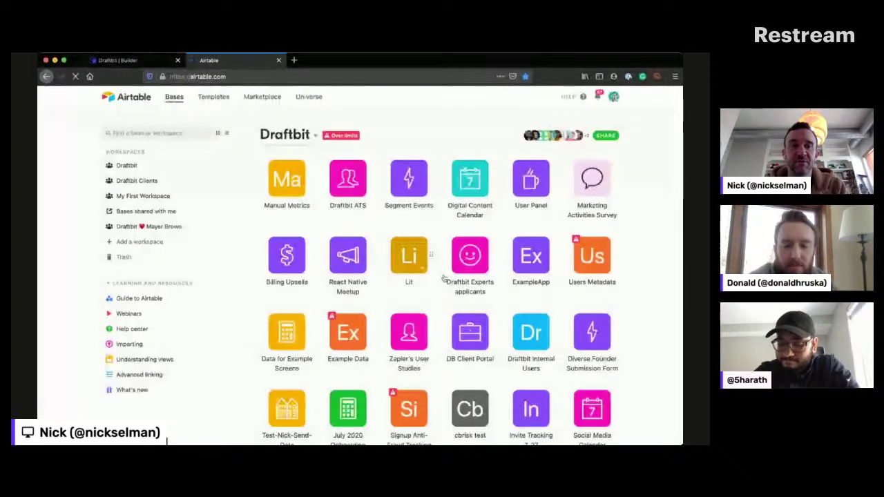
Step: Find the Coffee App base in Airtable's My First Workspace and open it
scroll(452, 290, "down", 1)
scroll(452, 290, "down", 4)
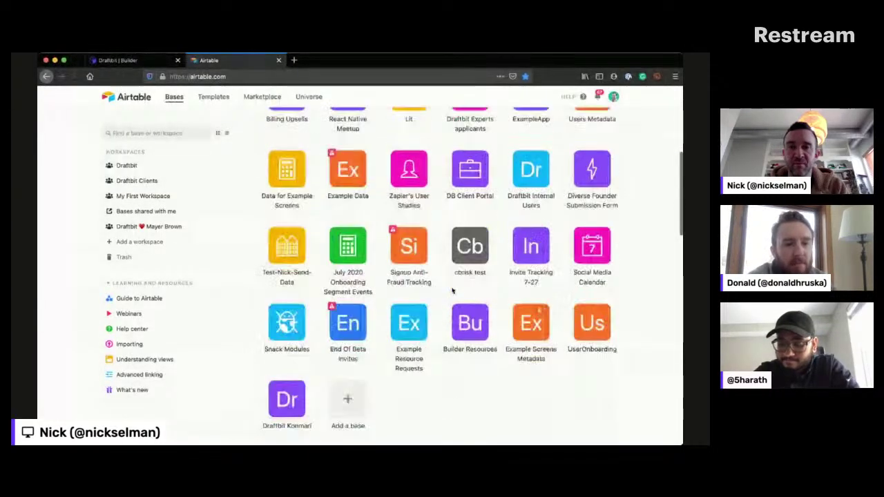
scroll(453, 291, "down", 12)
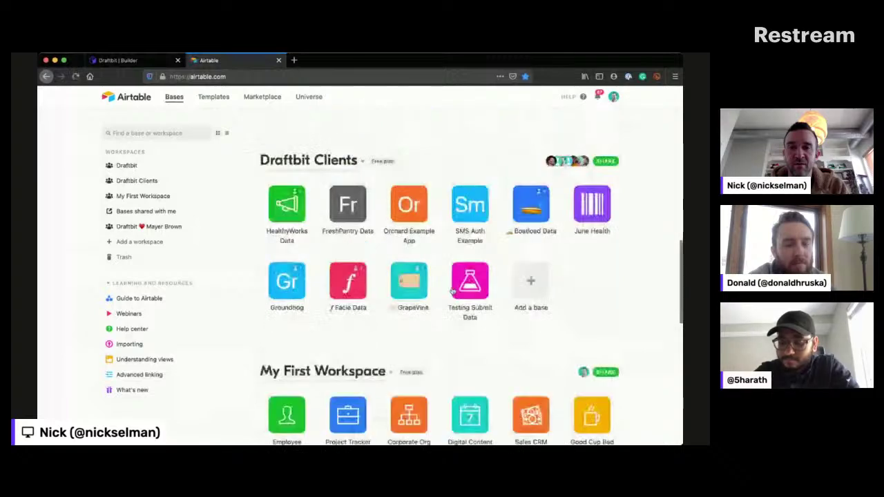
scroll(452, 291, "down", 3)
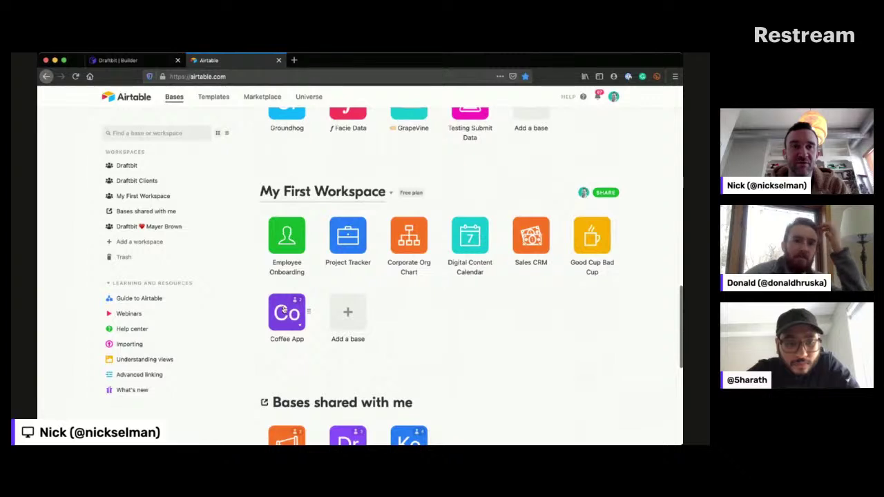
left_click(278, 308)
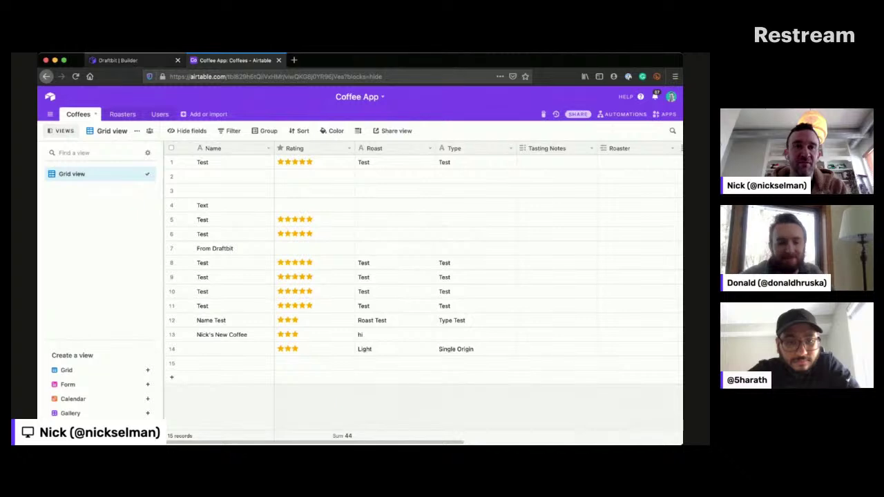
Step: Return to the Draftbit preview and enter "Test New Coffee" as the coffee name
key("ctrl+Tab")
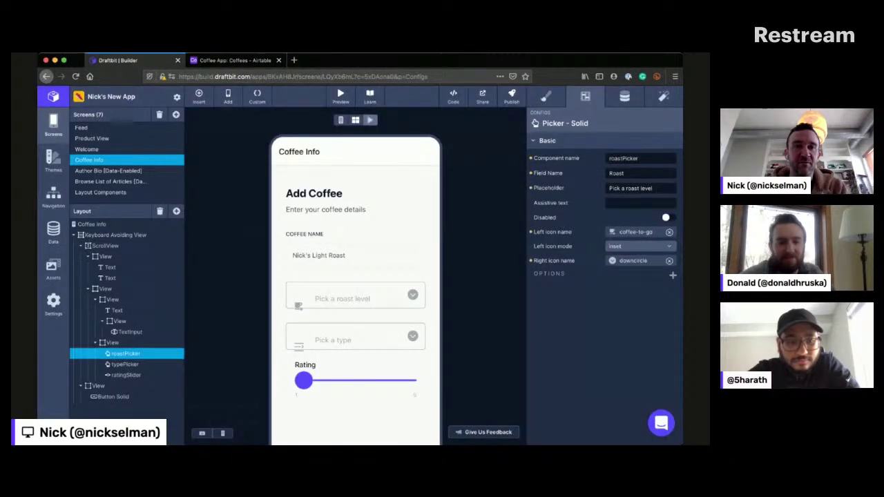
left_click(336, 247)
type("T")
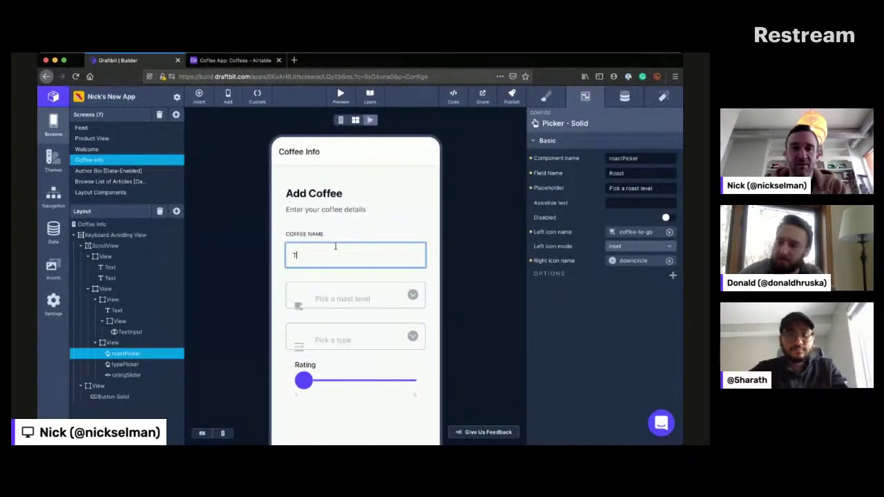
type("est New Cofee")
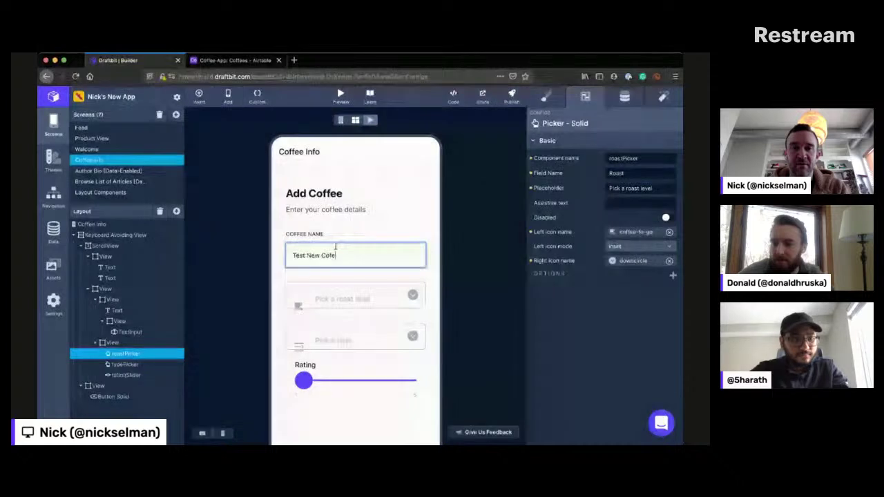
Step: Try to open the roast level and type pickers in the interactive preview
left_click(364, 294)
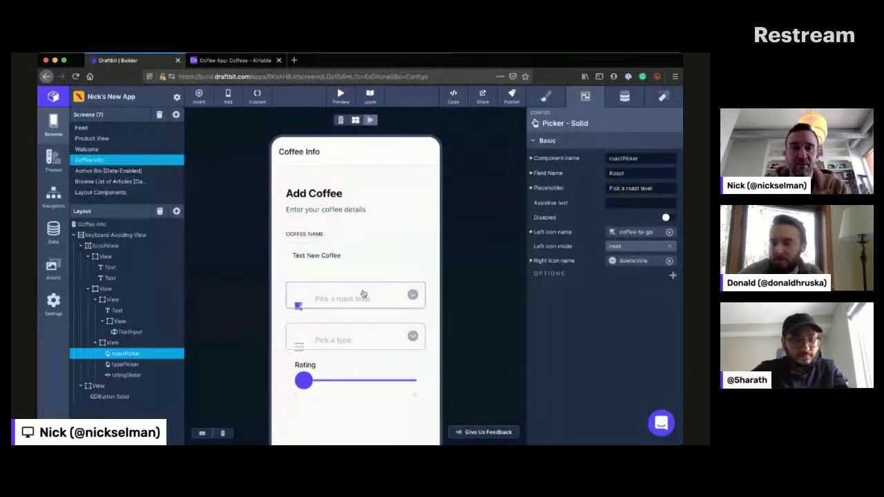
left_click(416, 290)
left_click(417, 332)
left_click(416, 332)
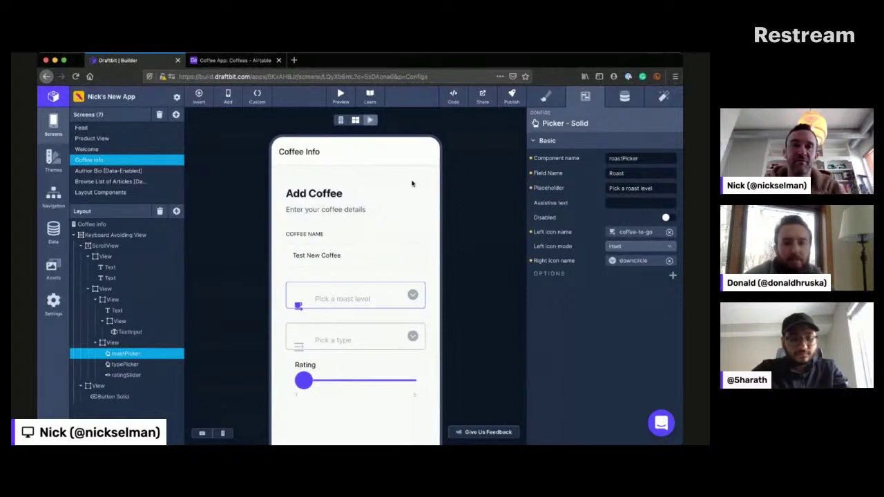
Step: Show the Live Preview QR code for opening the app on a device, and close it
left_click(341, 94)
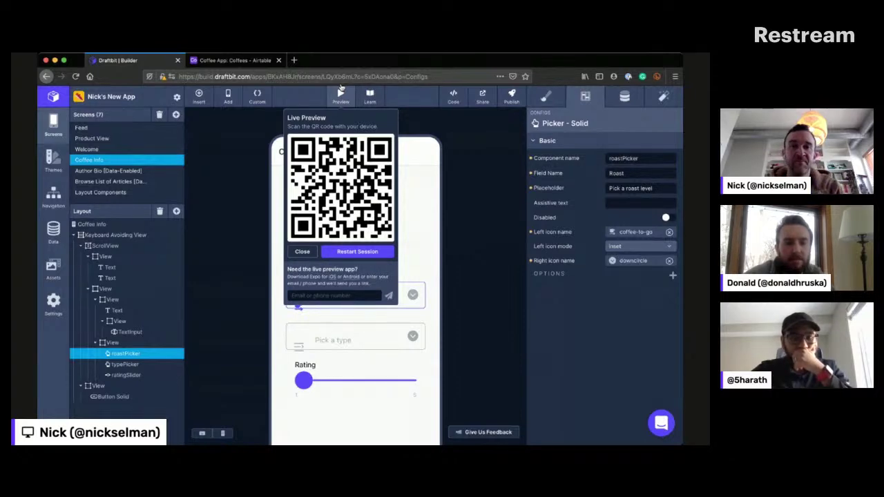
left_click(341, 89)
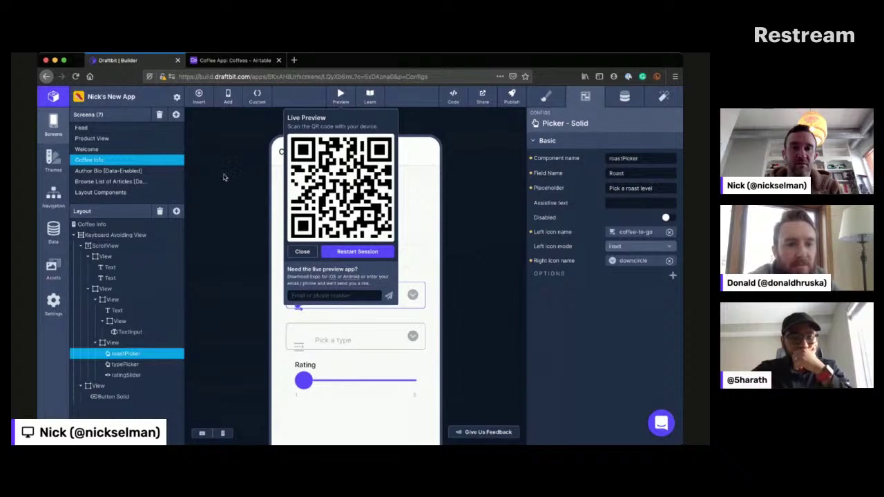
left_click(302, 251)
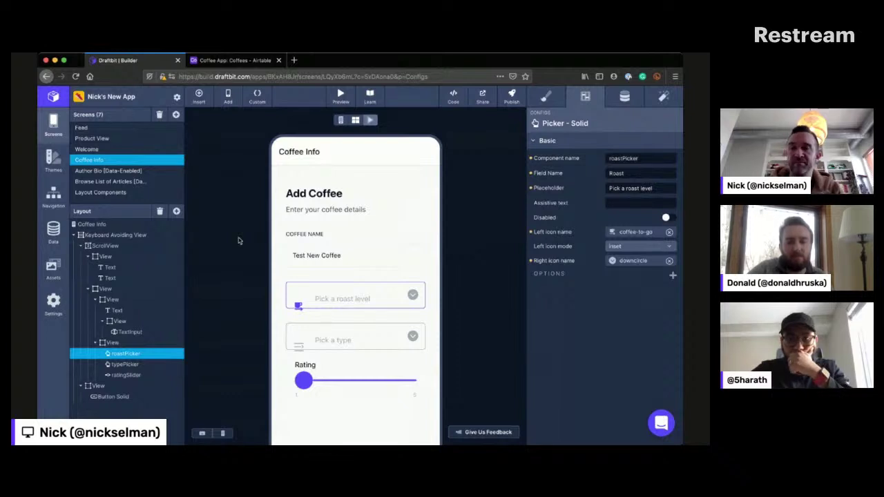
Step: Set the rating to 4, submit the form with Add Coffee, and check the Coffees table in Airtable for the record
scroll(241, 340, "down", 3)
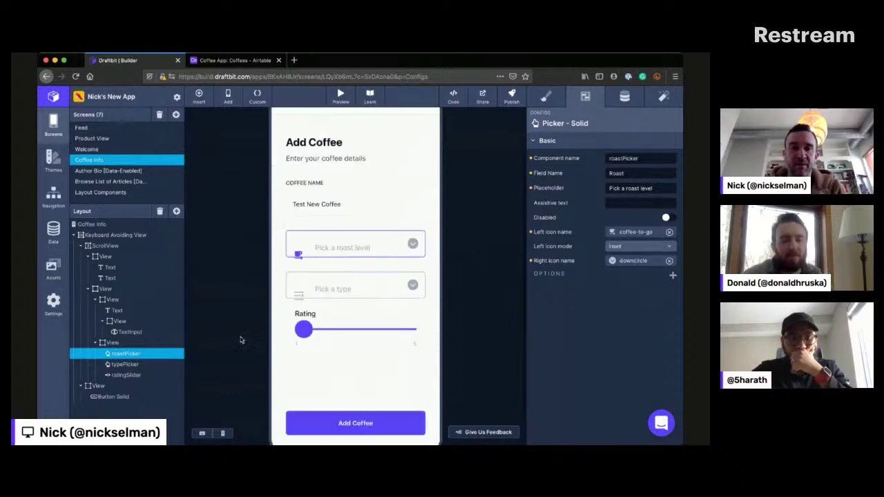
left_click_drag(304, 308, 382, 307)
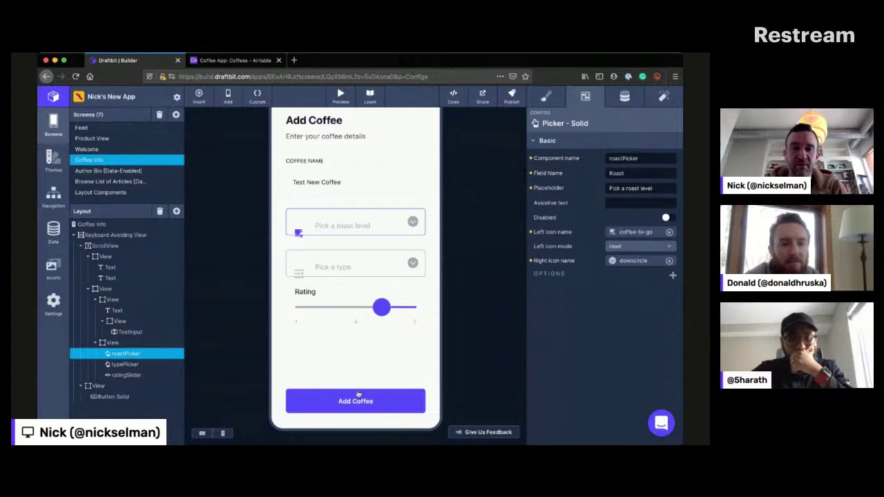
left_click(235, 60)
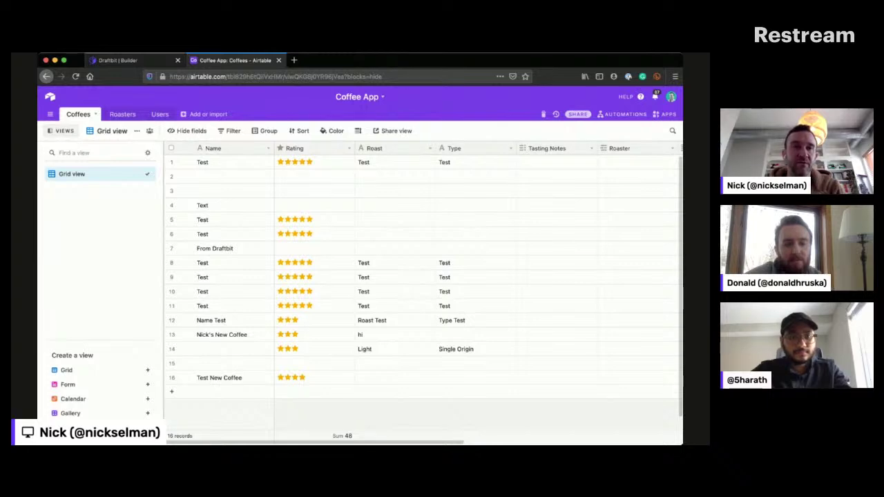
Step: Switch back to the Draftbit builder and browse the available templates for adding a screen
key("ctrl+shift+Tab")
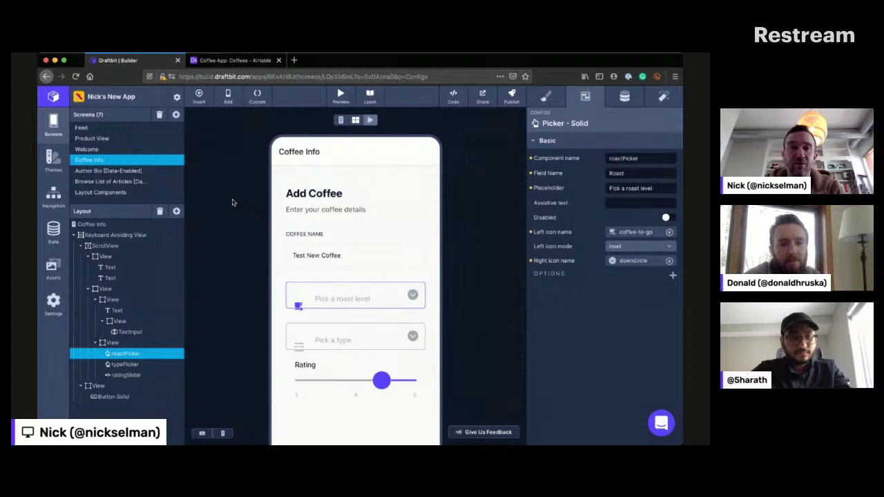
left_click(177, 109)
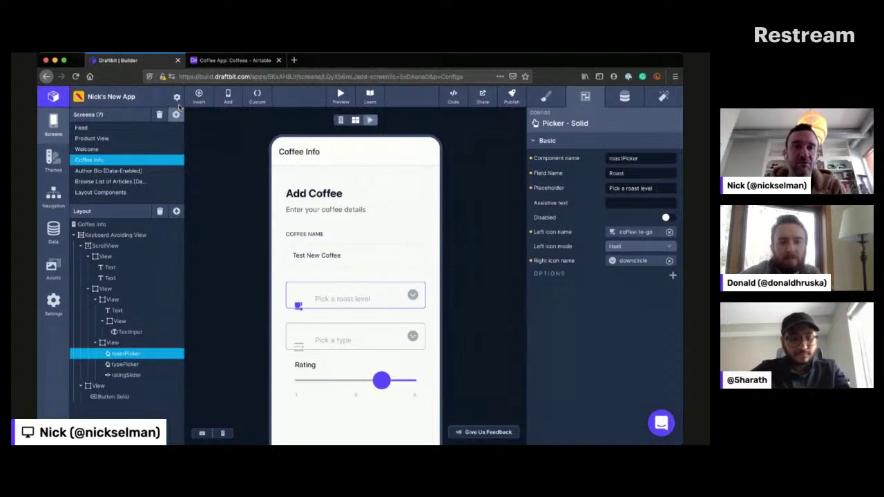
left_click(176, 113)
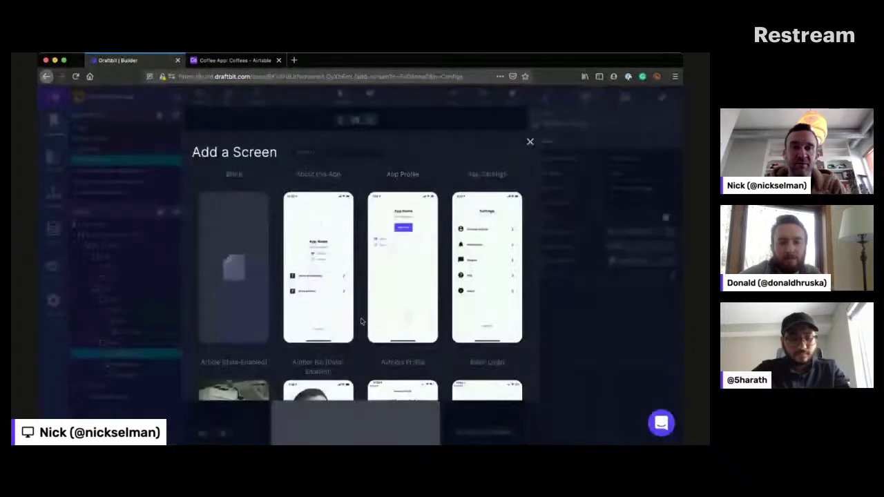
scroll(357, 338, "down", 5)
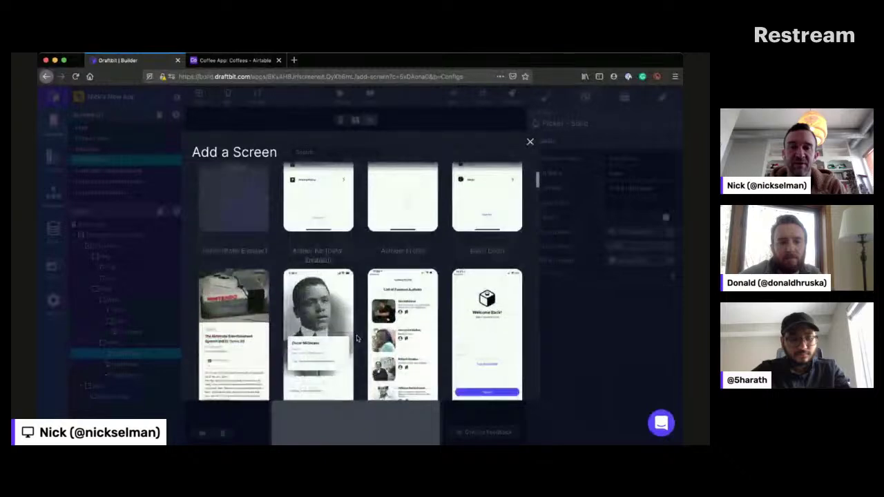
scroll(357, 338, "down", 3)
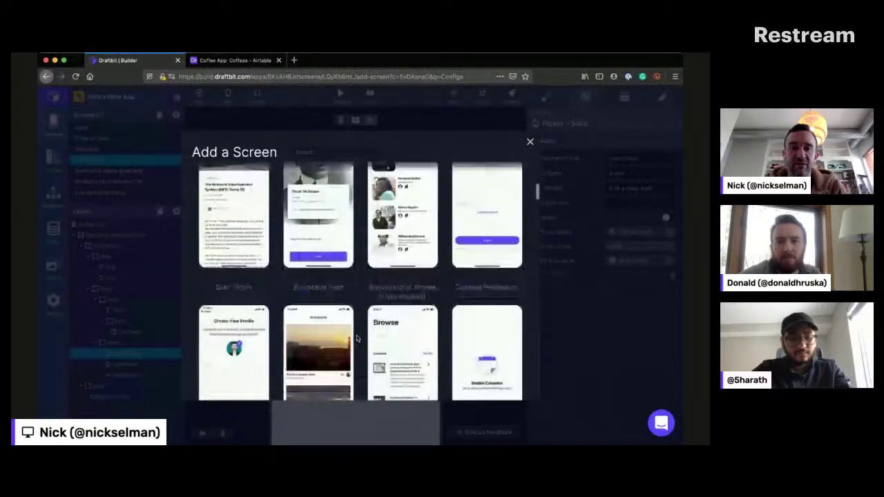
scroll(357, 338, "down", 5)
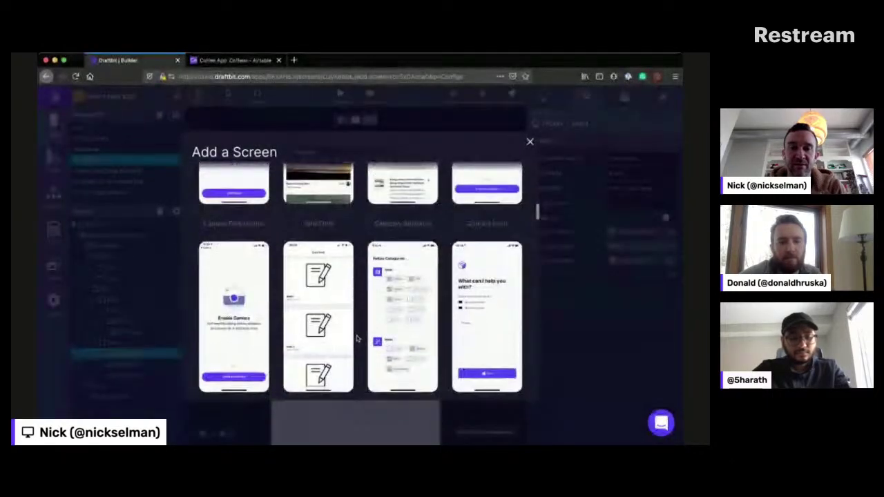
scroll(357, 338, "down", 6)
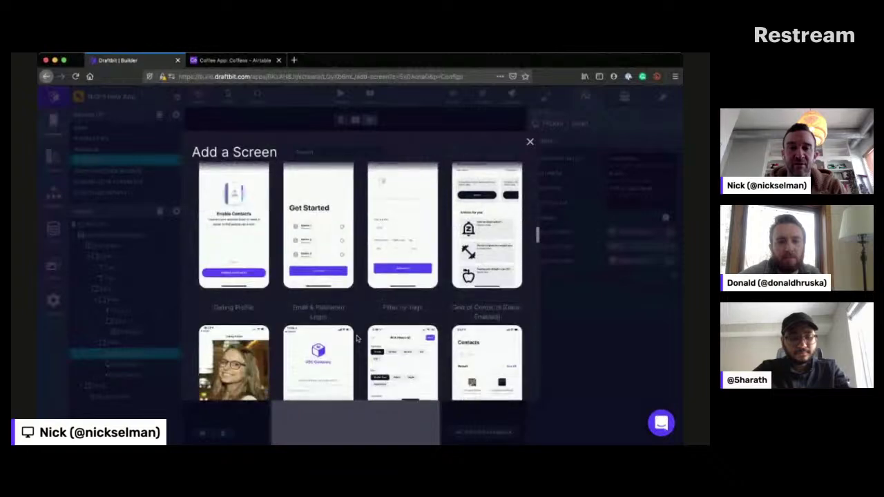
scroll(357, 339, "down", 10)
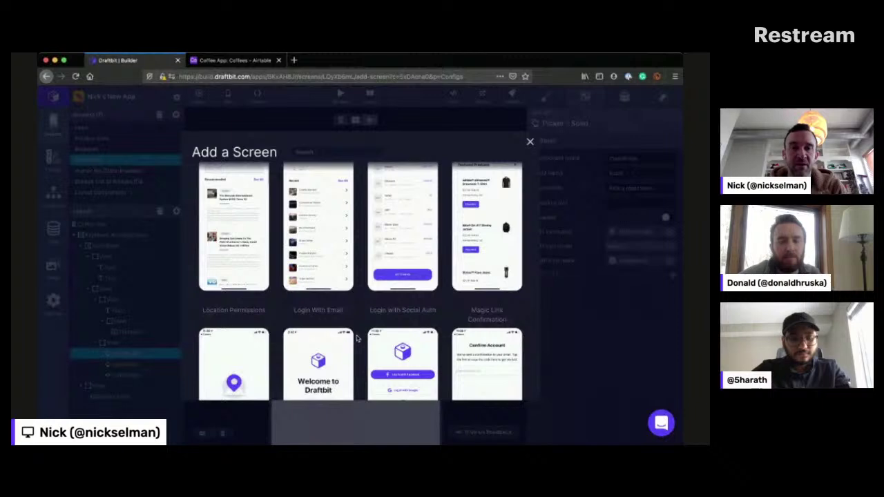
scroll(358, 338, "down", 5)
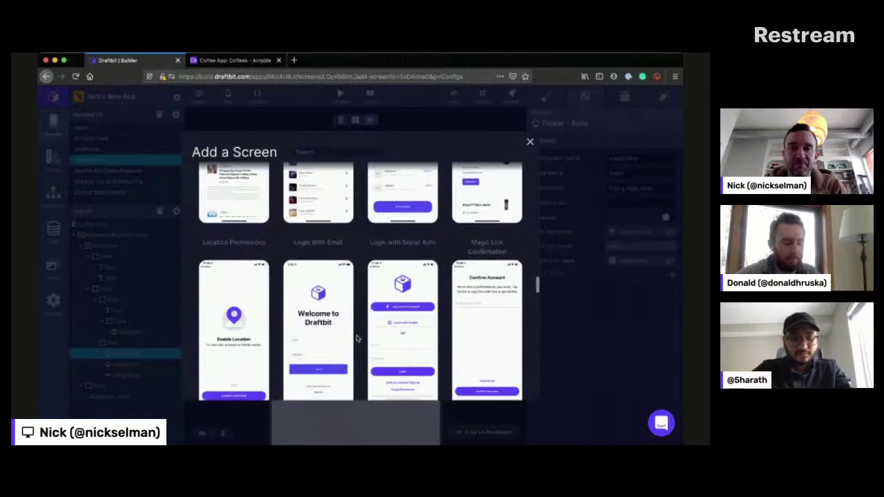
scroll(357, 339, "down", 5)
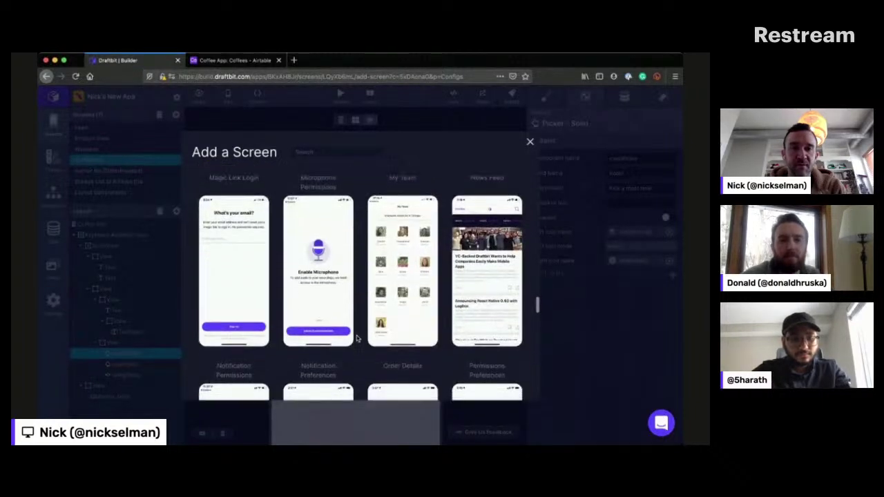
scroll(357, 338, "up", 3)
scroll(357, 339, "up", 10)
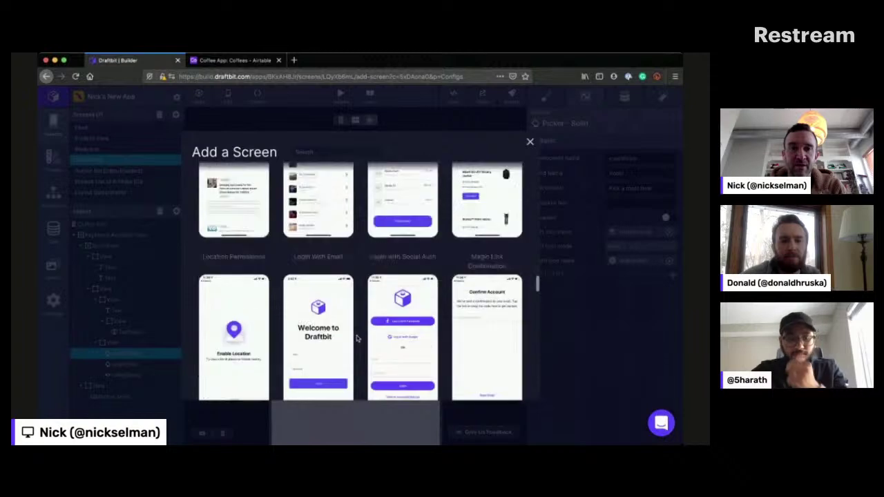
Step: Preview the List of Contacts [Data-Enabled] template, add it to the app, and close the template gallery
mouse_move(307, 277)
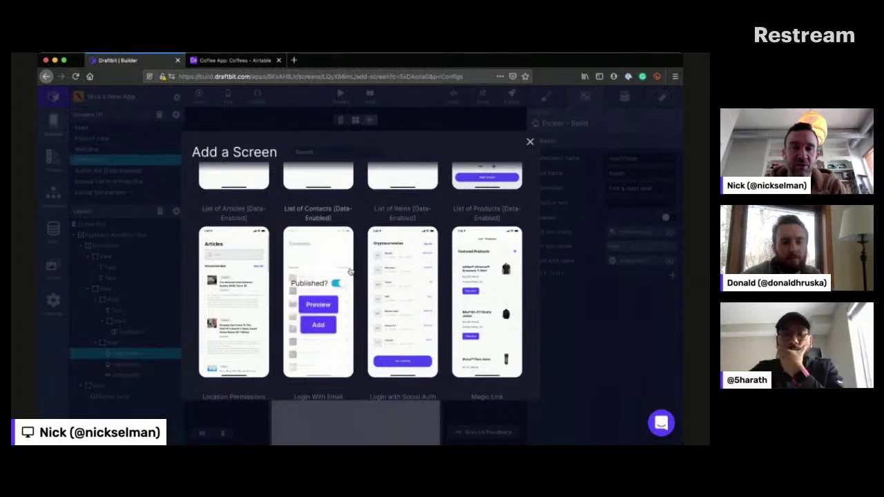
mouse_move(352, 271)
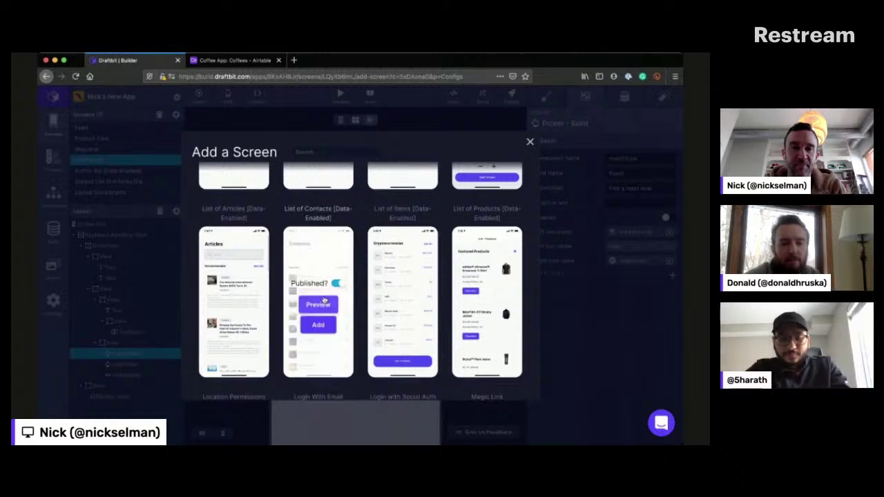
left_click(325, 301)
left_click(322, 301)
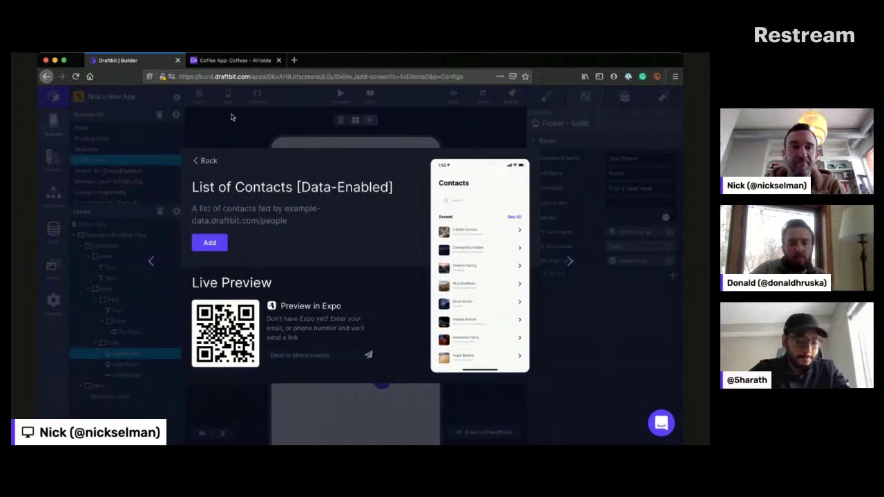
left_click(206, 161)
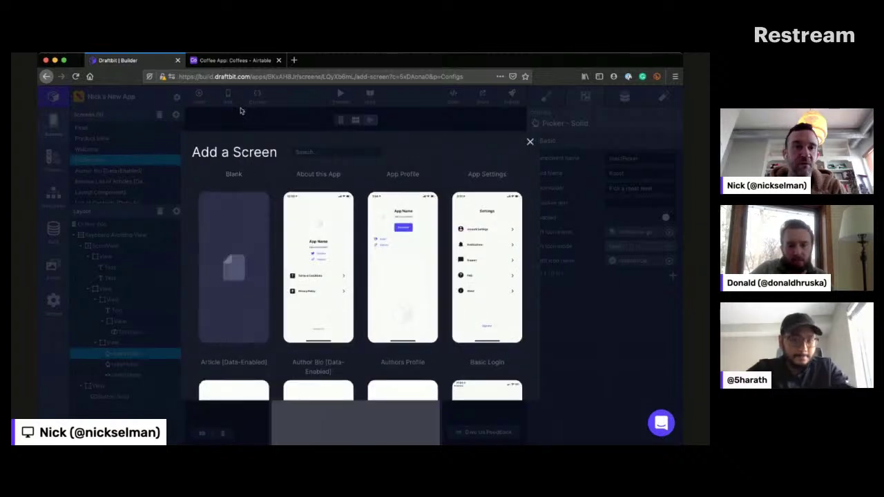
left_click(118, 173)
Step: Delete the duplicate List of Contacts [Data-Enabled] screen at the end of the screen list
scroll(116, 173, "down", 1)
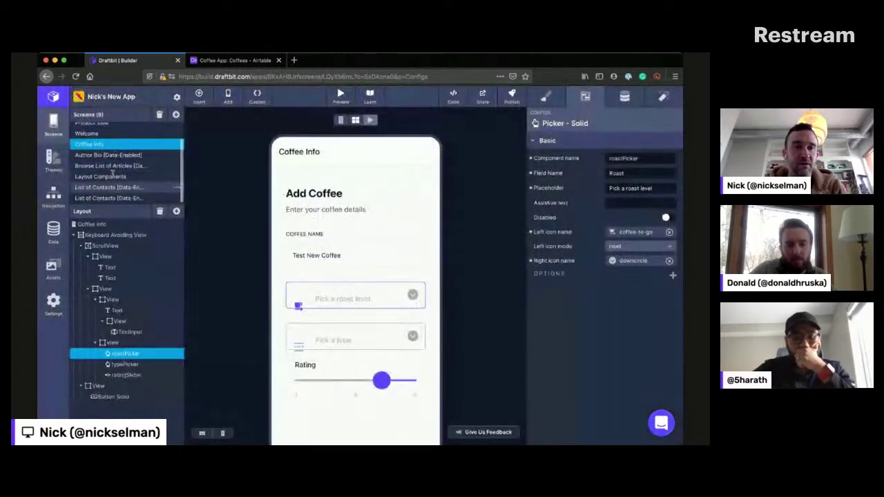
left_click(175, 199)
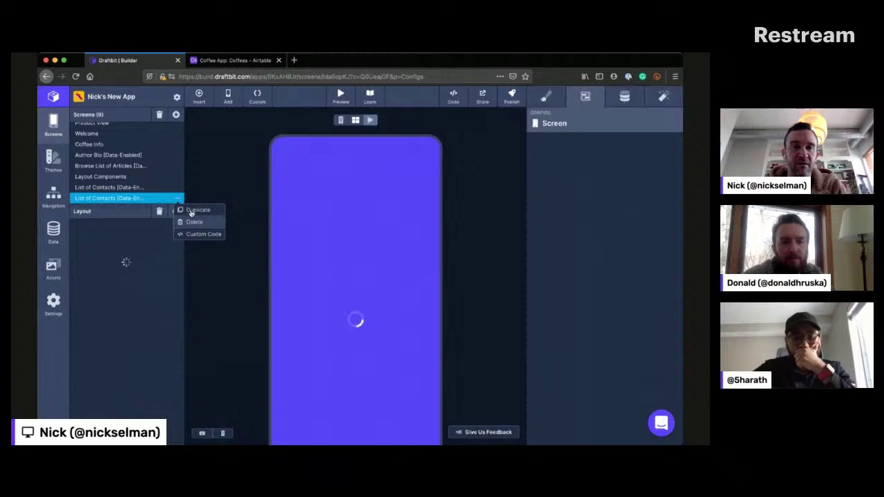
left_click(191, 213)
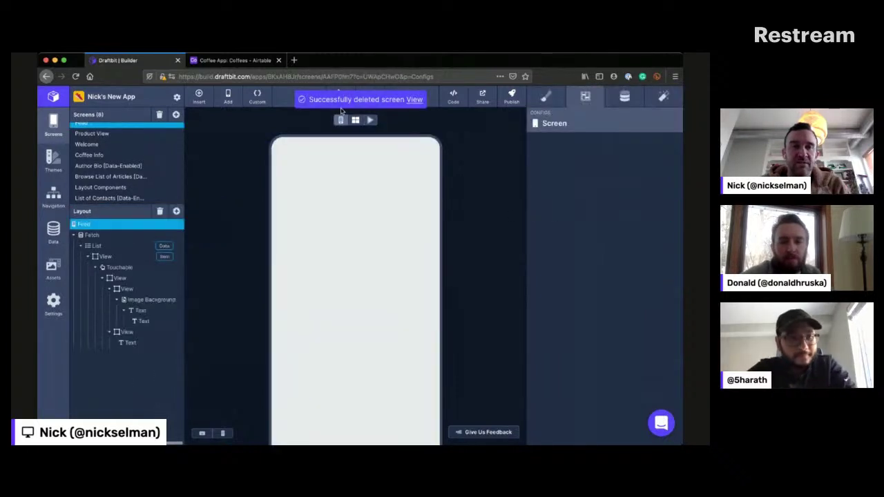
Step: Open the remaining List of Contacts screen and inspect its list item Touchable and its Fetch component
left_click(114, 199)
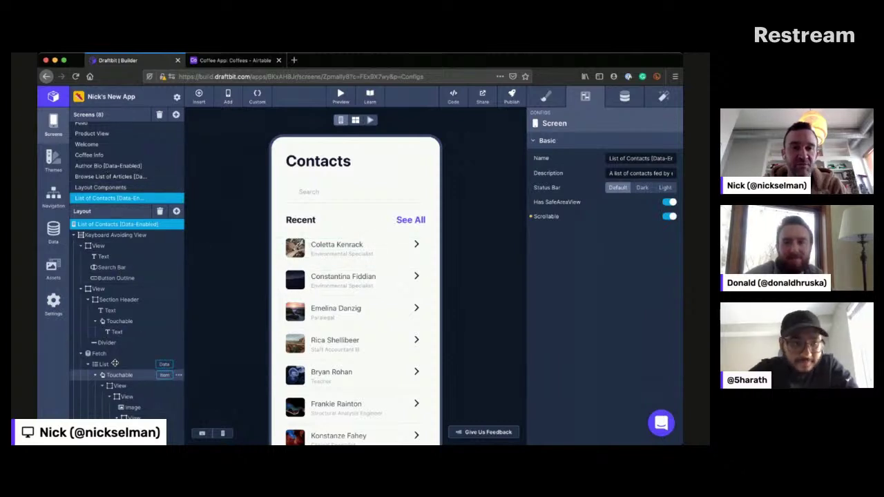
left_click(121, 375)
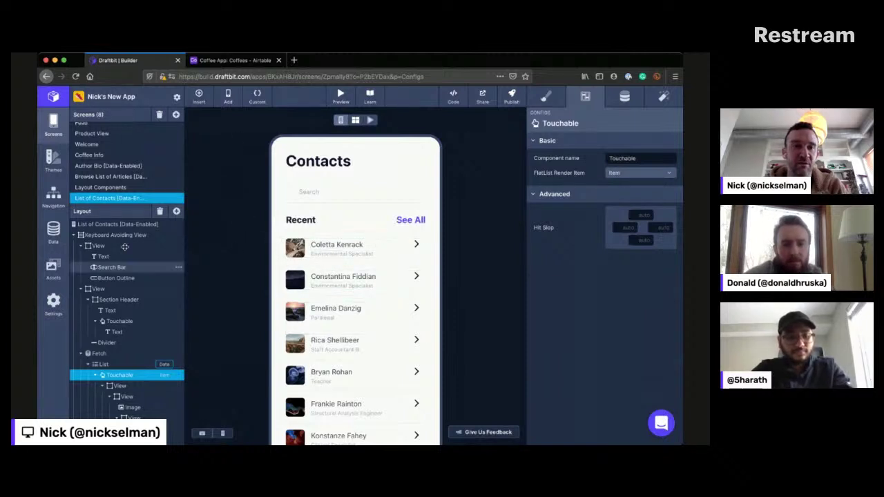
left_click(114, 343)
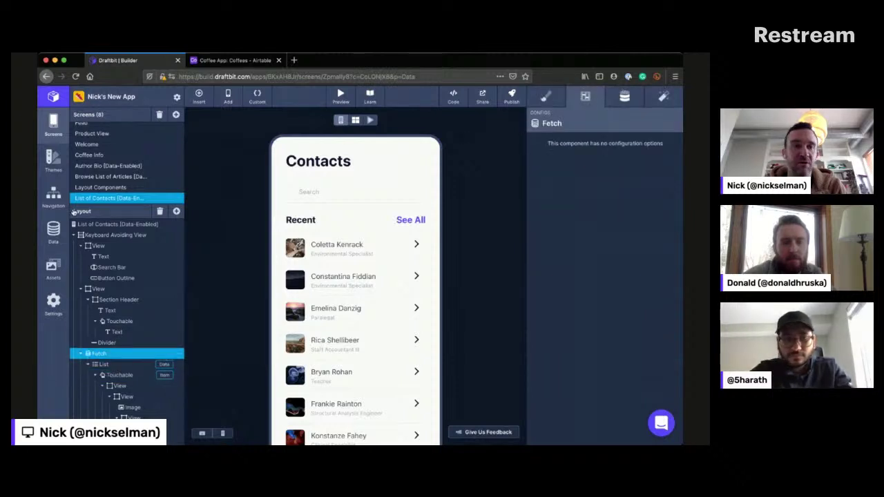
Step: Start a new GET endpoint in the Coffee Airtable service and name it "Get Coffee List"
left_click(58, 223)
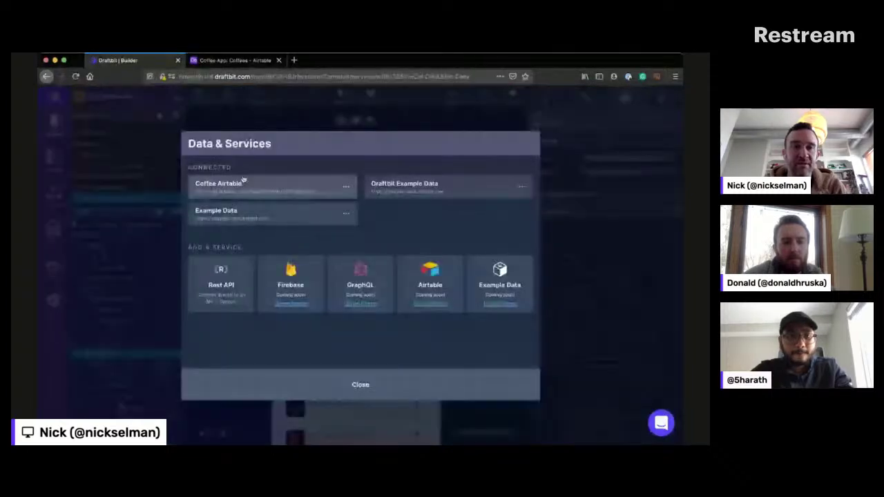
left_click(243, 181)
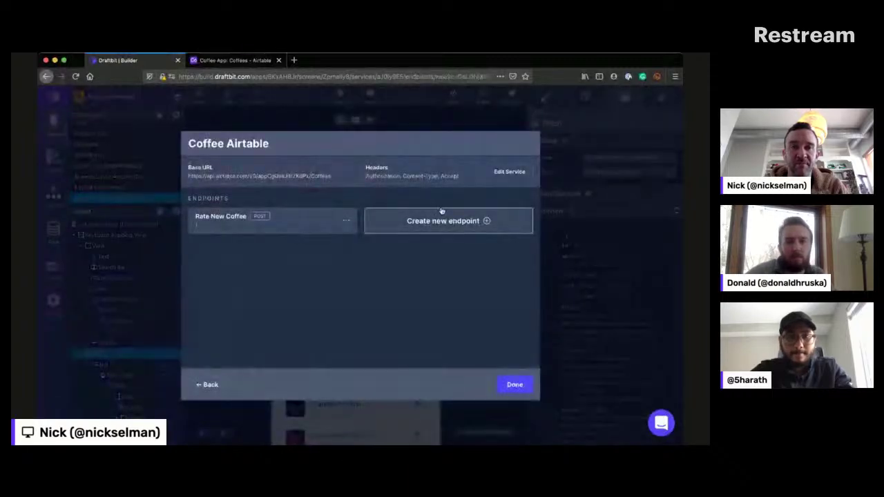
left_click(442, 214)
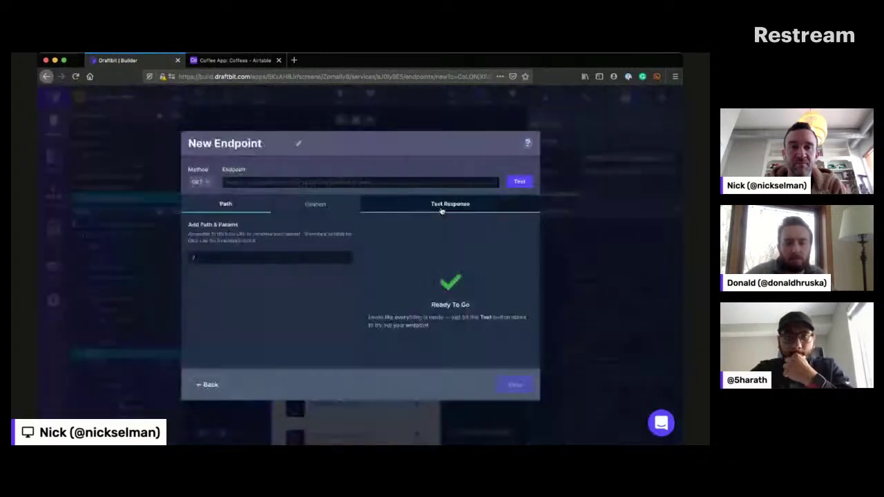
key("alt+shift+Left")
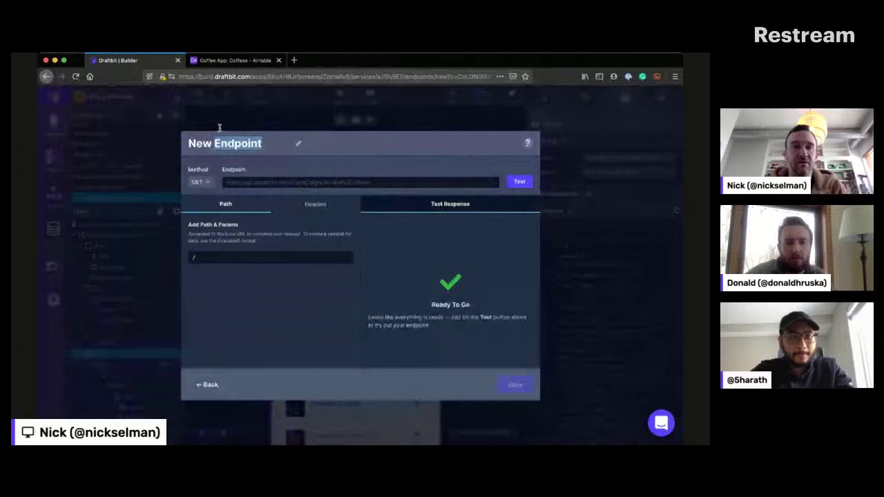
key("alt+shift+Left")
type("Get Co")
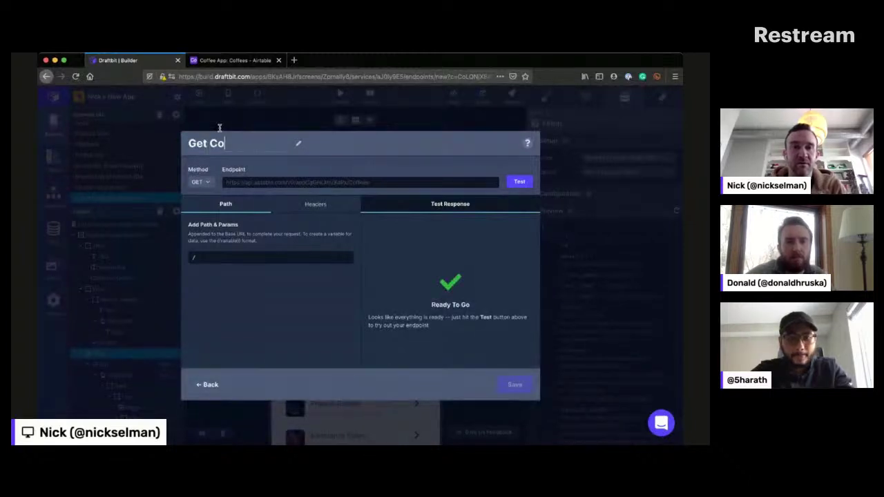
type("ffee List")
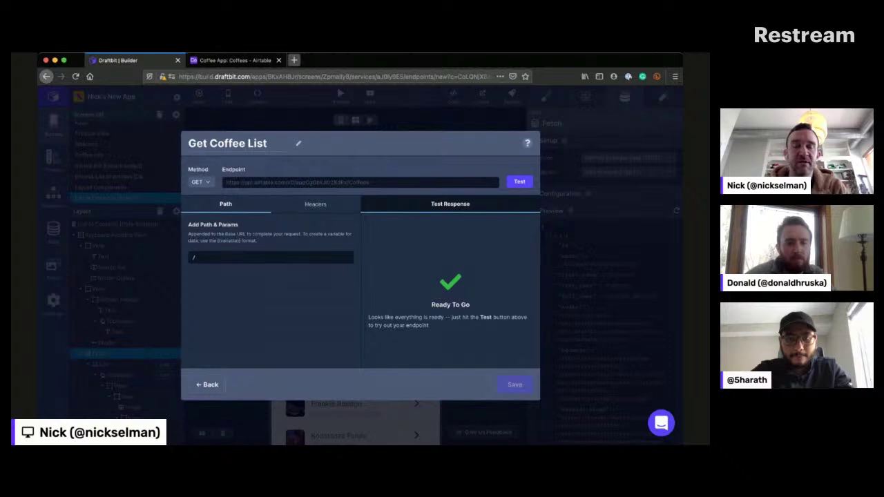
Step: Open the Draftbit documentation in a new browser tab and go to the Airtable guide under REST API Integrations
key("ctrl+t")
type("do")
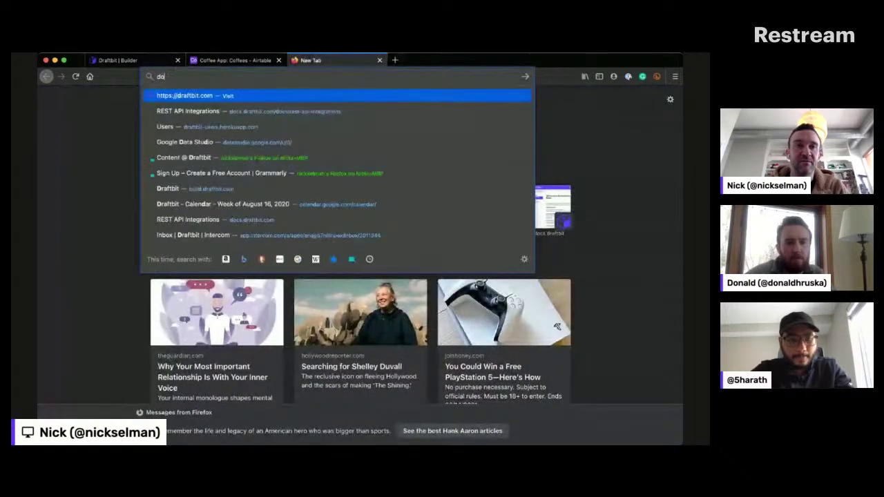
key("Return")
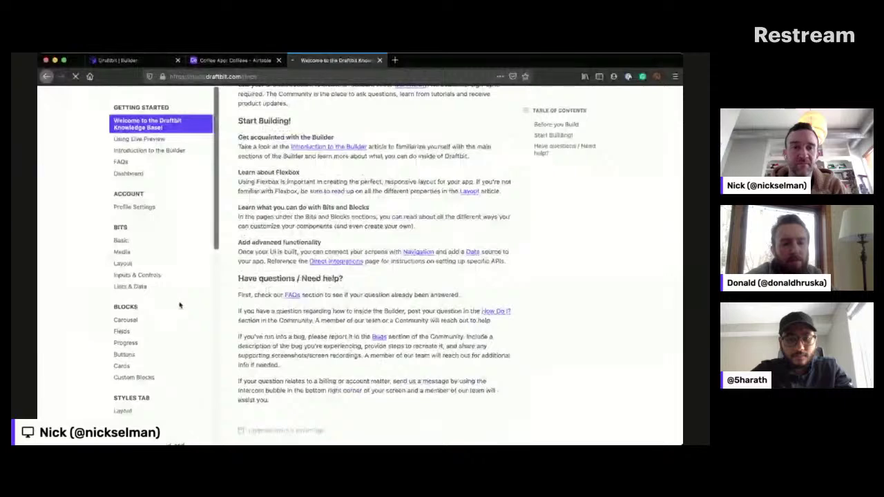
scroll(181, 304, "down", 5)
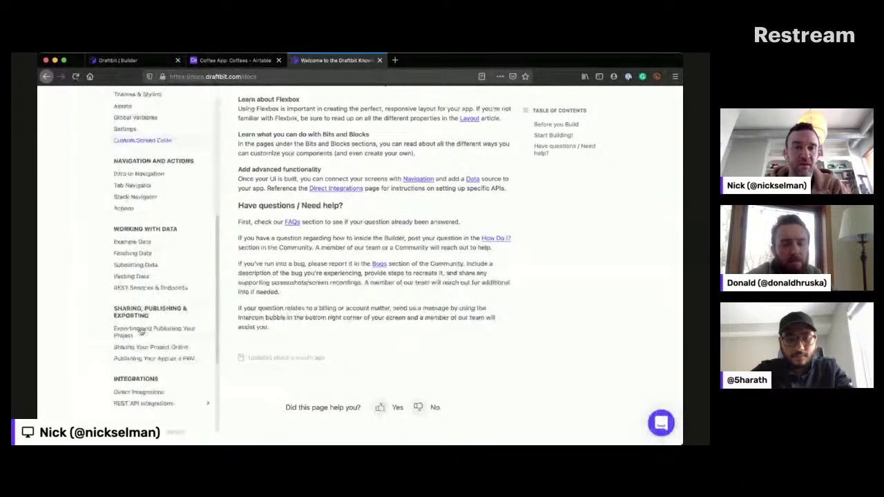
left_click(142, 402)
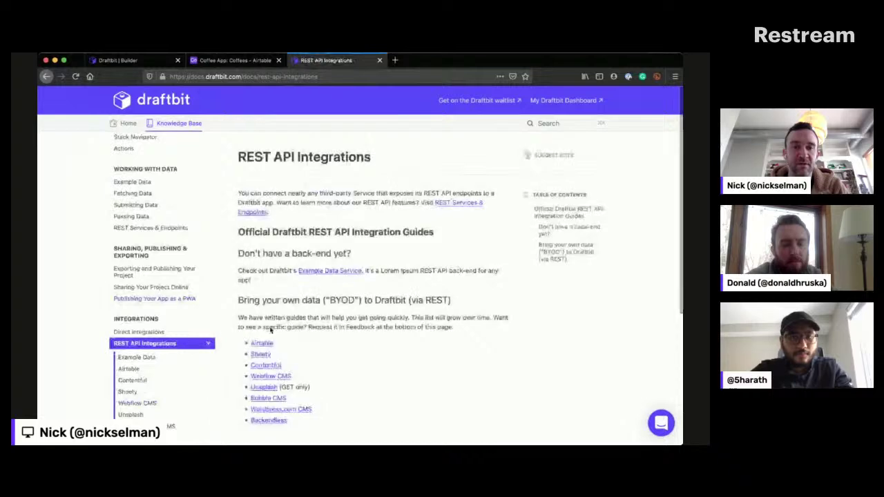
left_click(263, 334)
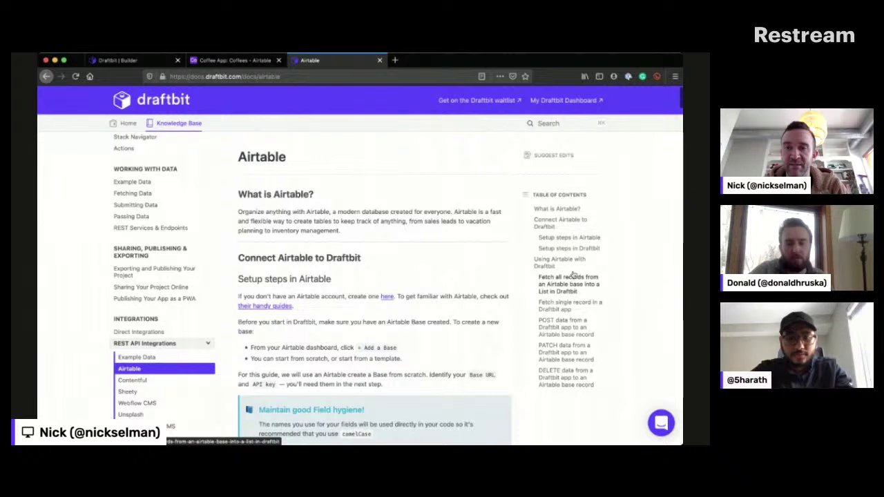
Step: Read the Airtable guide's section on fetching all records from an Airtable base into a List in Draftbit
left_click(573, 275)
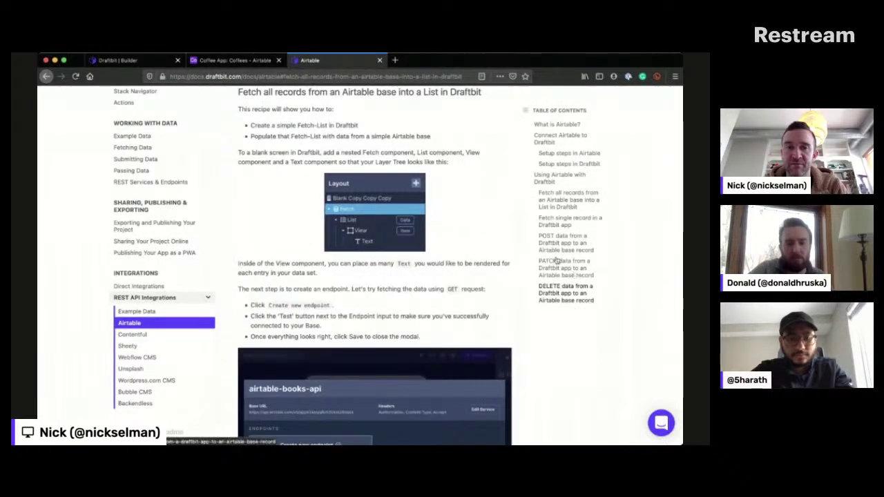
scroll(509, 203, "up", 1)
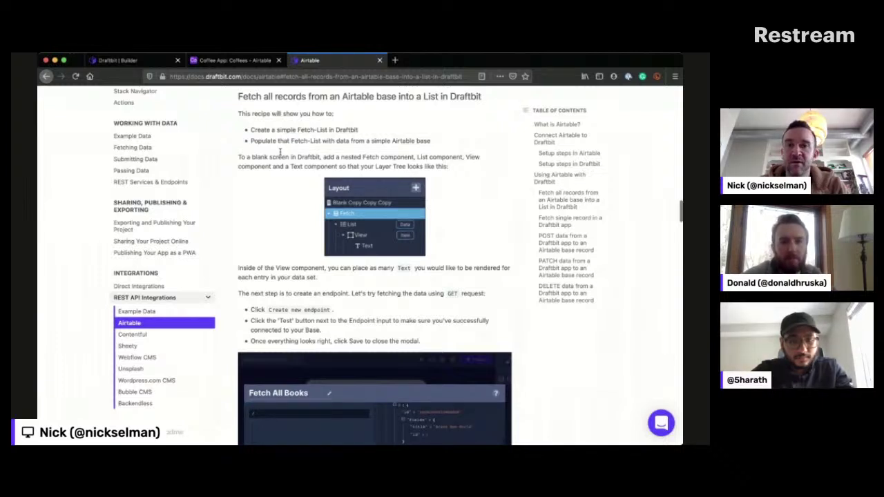
scroll(280, 152, "down", 3)
scroll(279, 151, "down", 4)
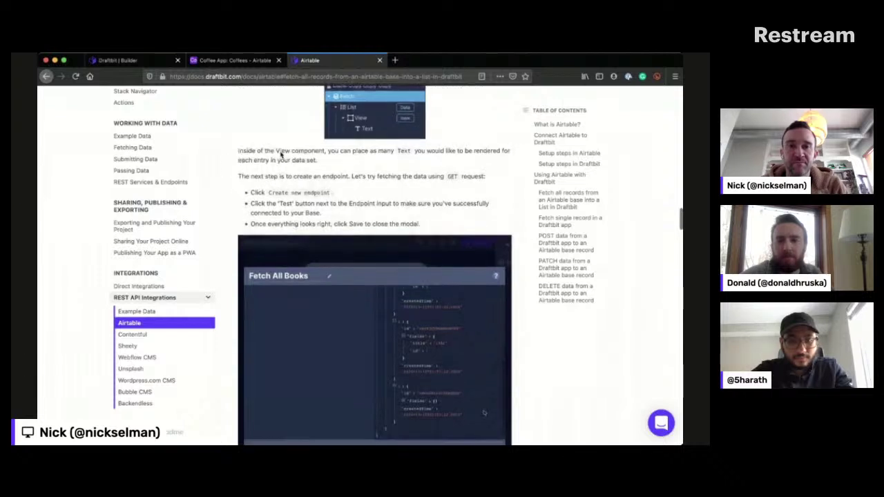
Step: Return to the Draftbit builder and test the Get Coffee List endpoint with the root path
scroll(279, 151, "down", 1)
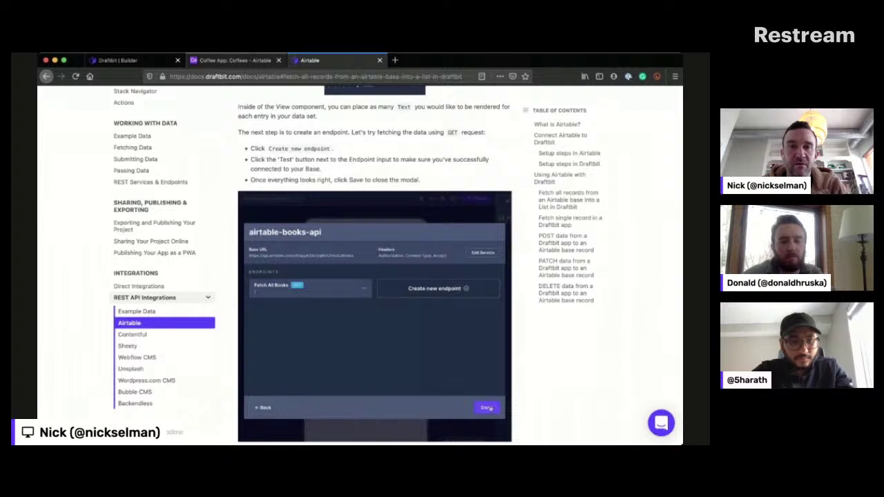
left_click(128, 60)
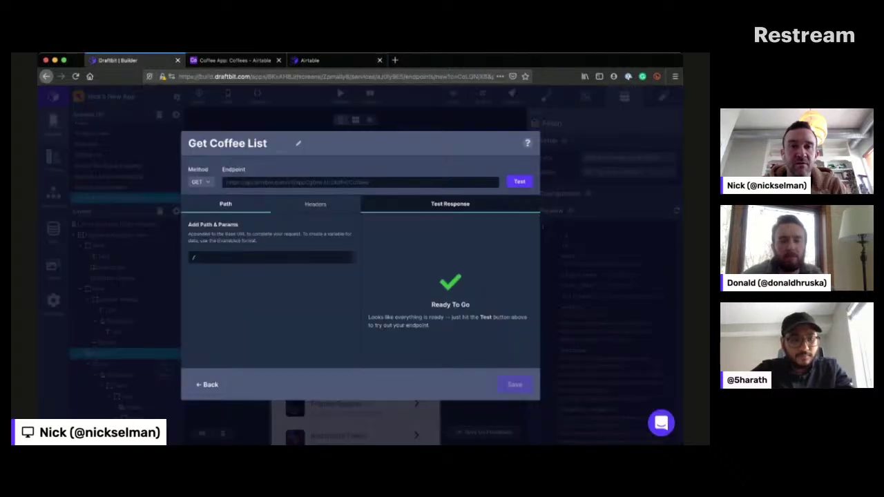
left_click(520, 180)
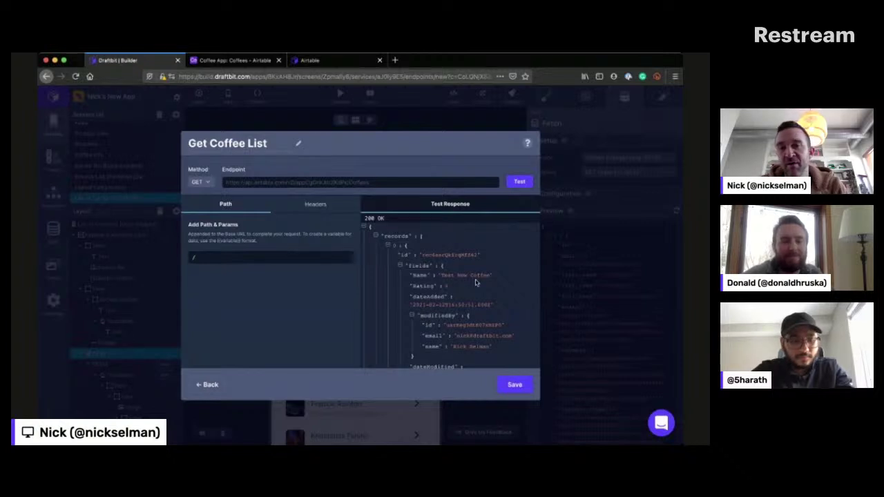
Step: Examine the coffee records and their fields in the Get Coffee List test response
scroll(475, 282, "down", 3)
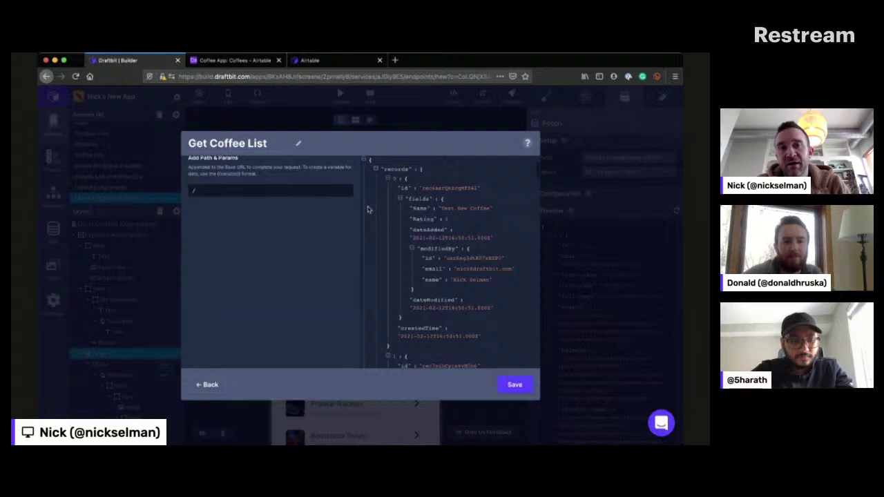
scroll(401, 208, "up", 3)
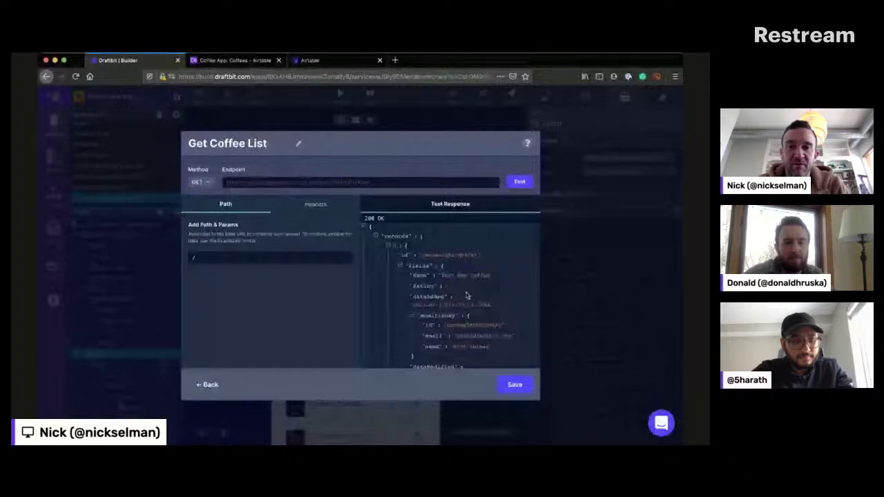
scroll(469, 266, "down", 1)
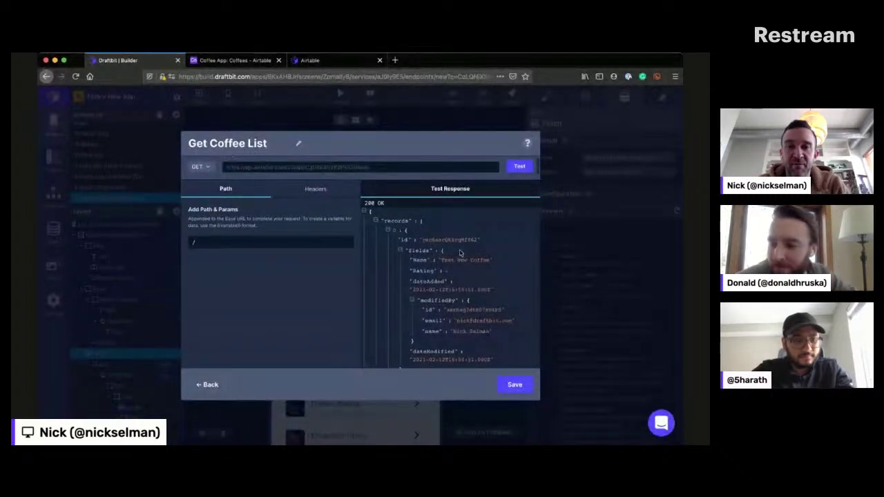
scroll(460, 253, "down", 2)
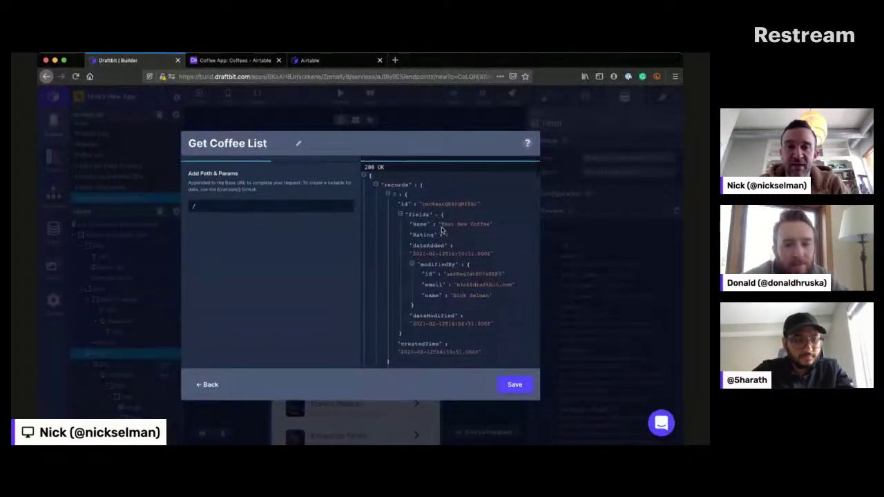
scroll(442, 230, "down", 1)
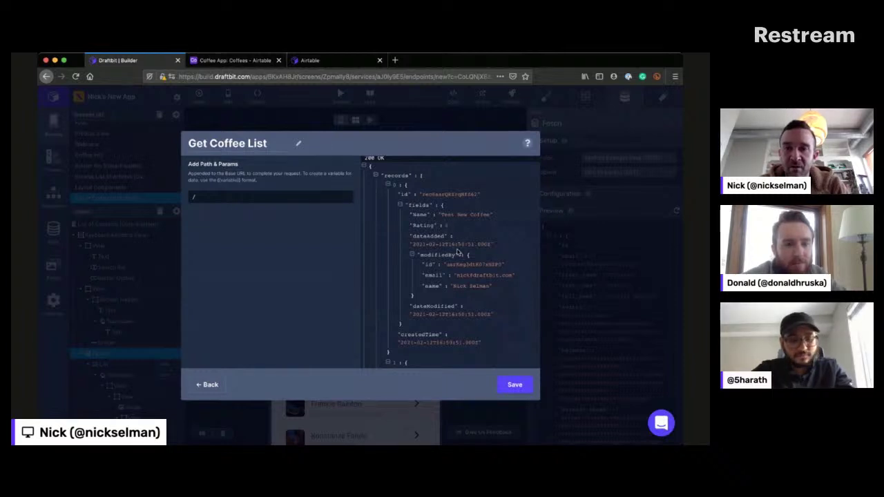
scroll(456, 252, "down", 5)
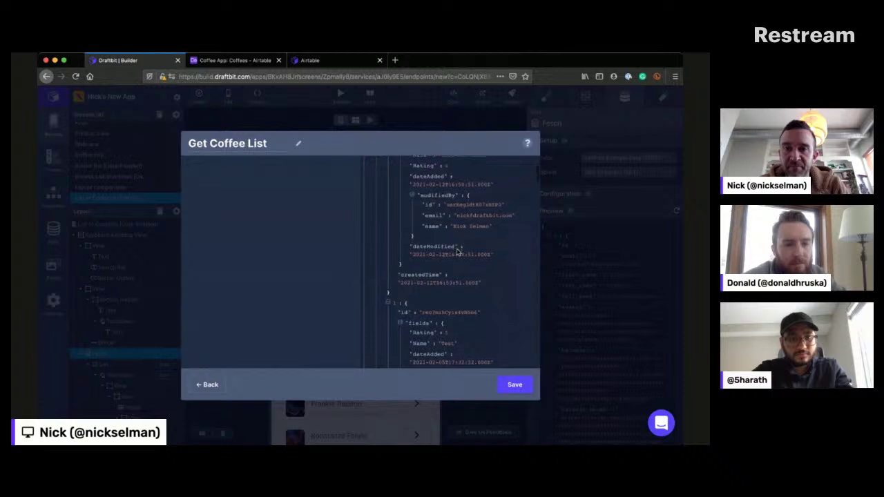
scroll(457, 252, "down", 1)
scroll(440, 223, "down", 3)
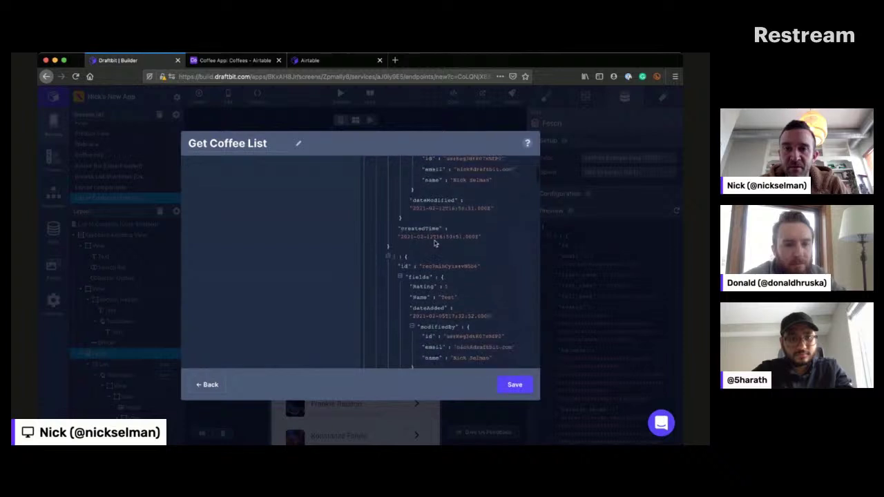
scroll(434, 242, "down", 1)
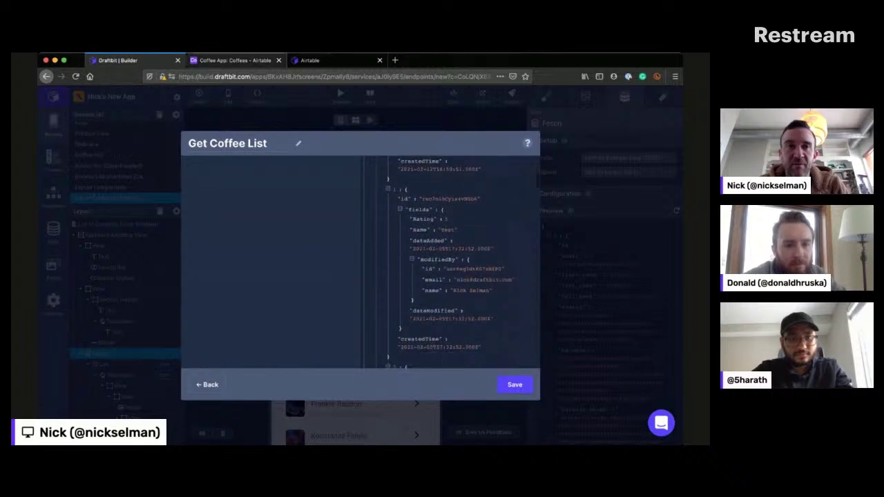
Step: Switch to Airtable and inspect the Coffees table's columns through dateAdded and dateModified
key("ctrl+Tab")
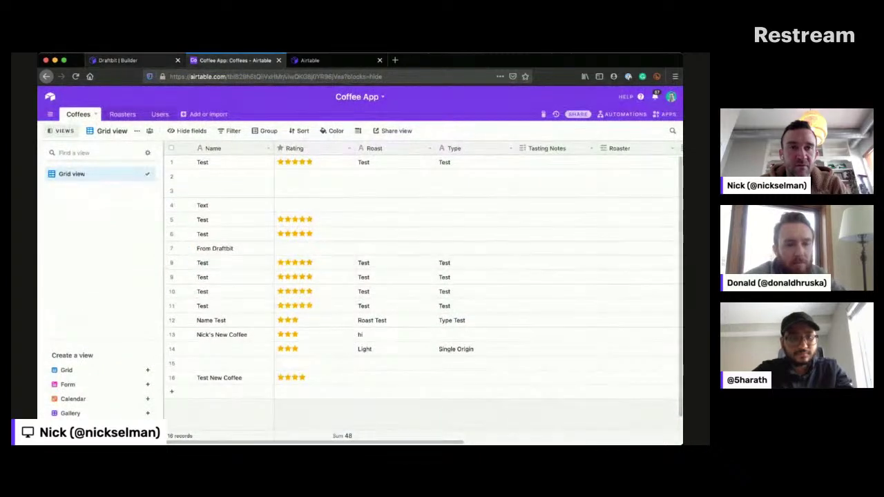
scroll(442, 156, "right", 1)
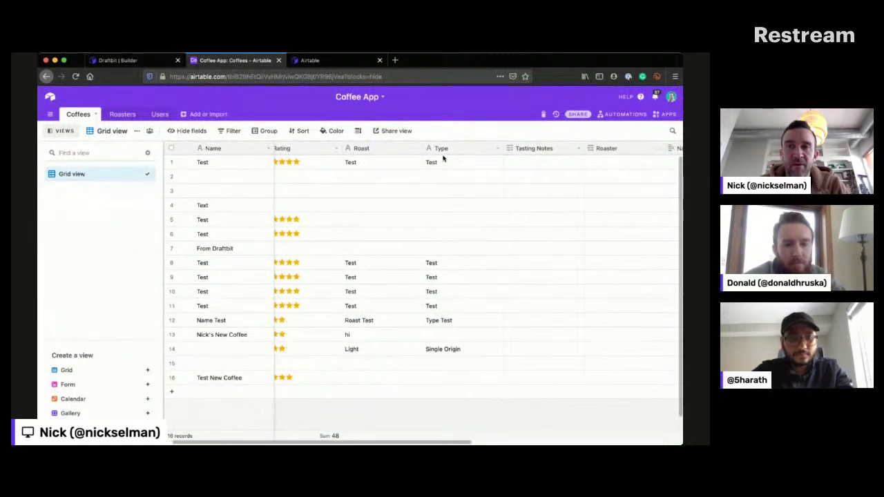
scroll(443, 159, "right", 5)
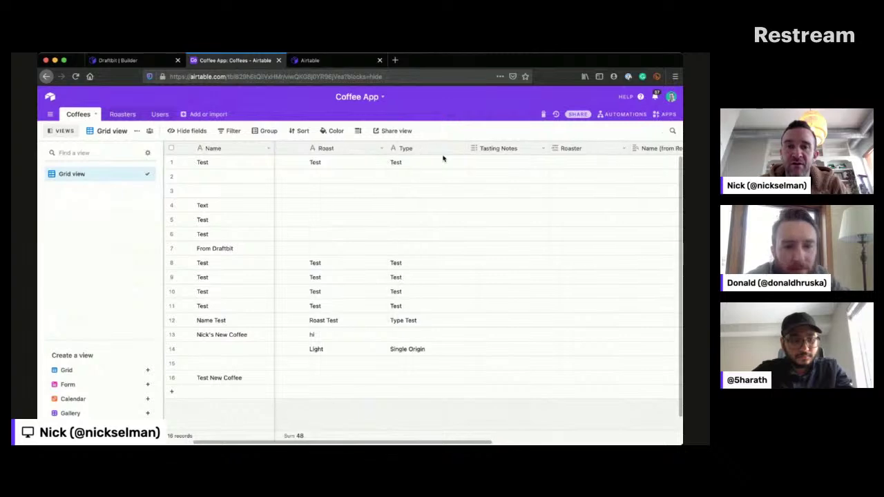
scroll(581, 295, "right", 3)
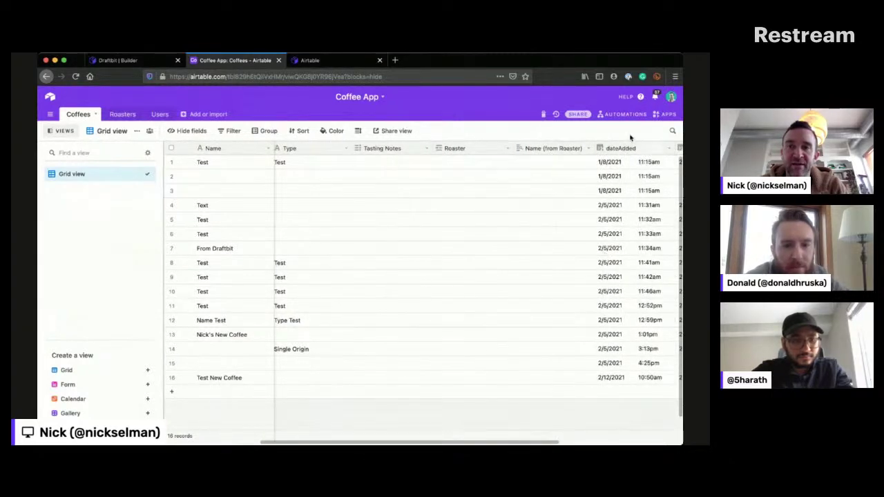
scroll(646, 145, "right", 1)
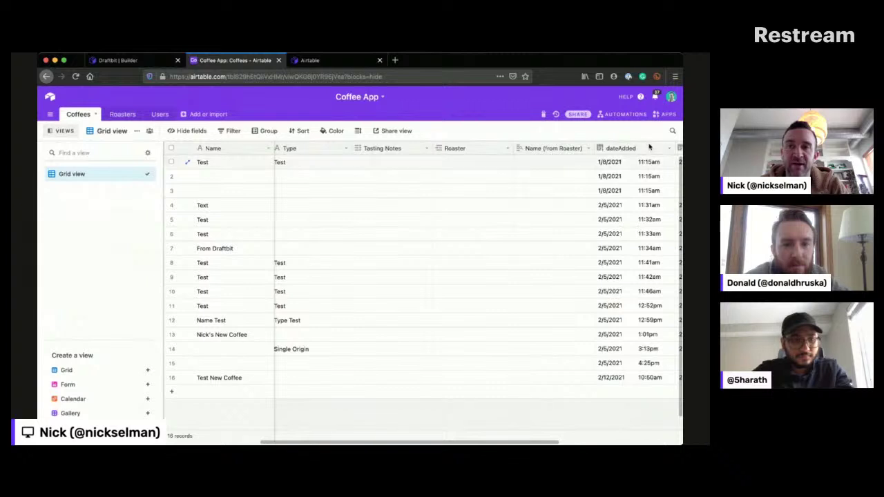
scroll(650, 147, "right", 3)
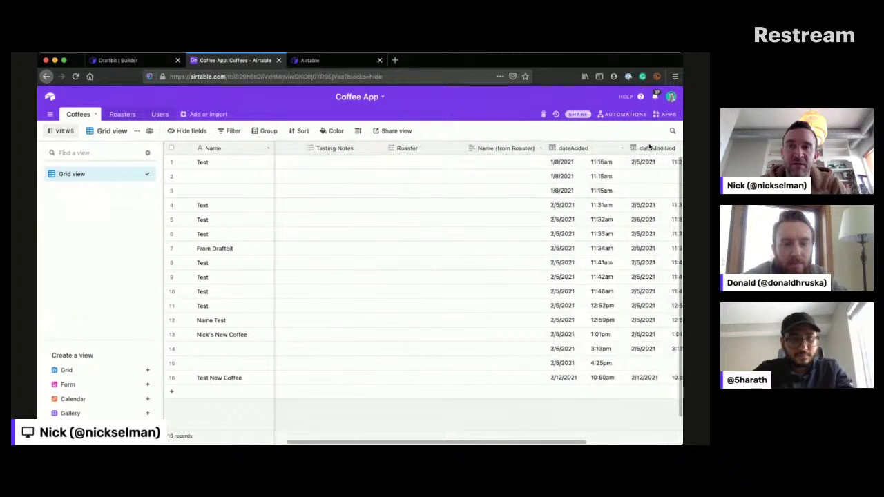
scroll(651, 146, "right", 1)
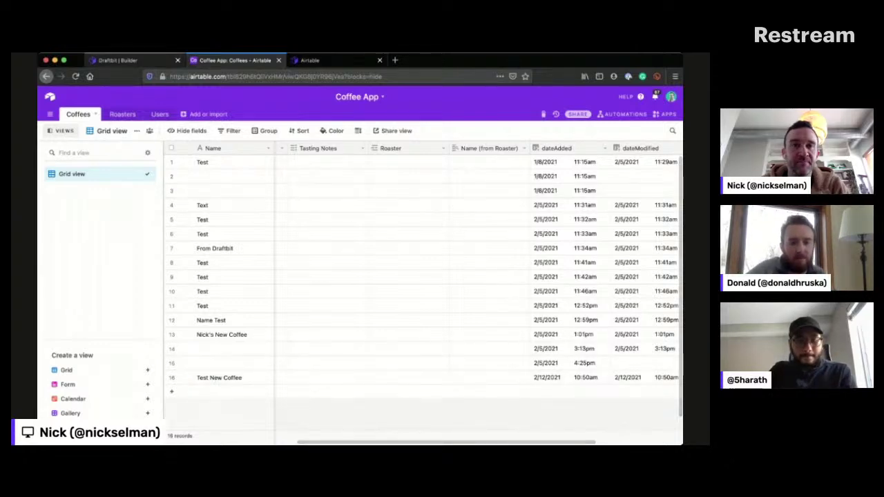
Step: Check the Airtable guide's instructions on creating the GET endpoint and selecting it in the Fetch component
left_click(311, 60)
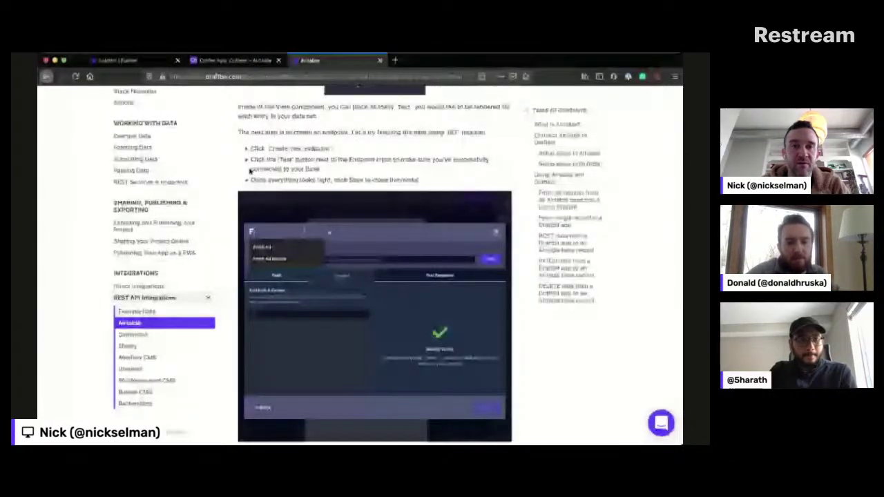
scroll(253, 152, "down", 5)
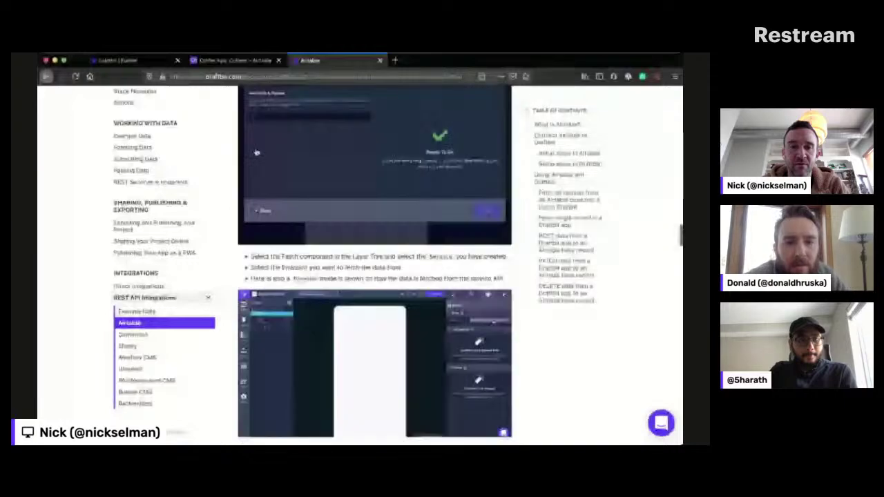
scroll(255, 152, "up", 5)
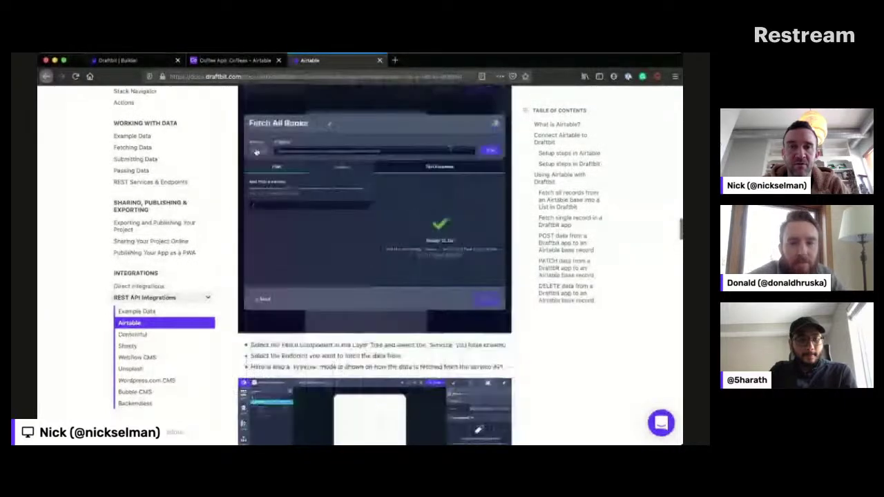
Step: Back in the Draftbit builder, set the Get Coffee List endpoint's path to "/?_sort="
left_click(119, 60)
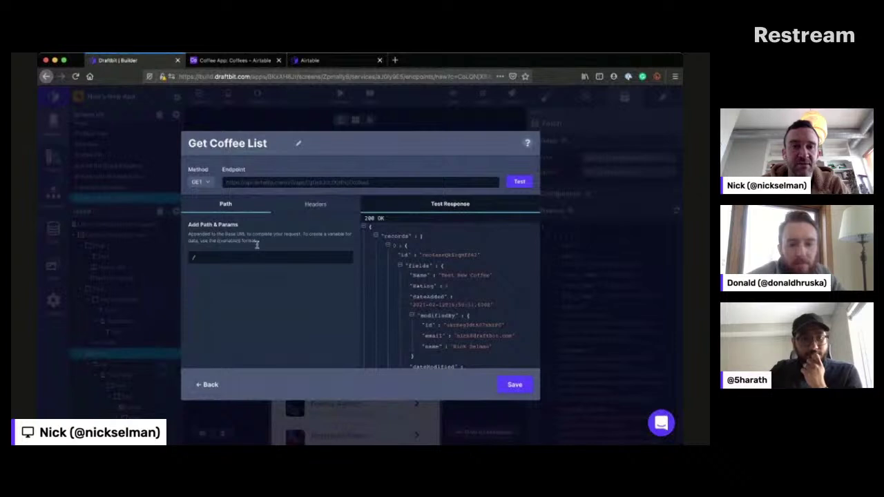
left_click(257, 245)
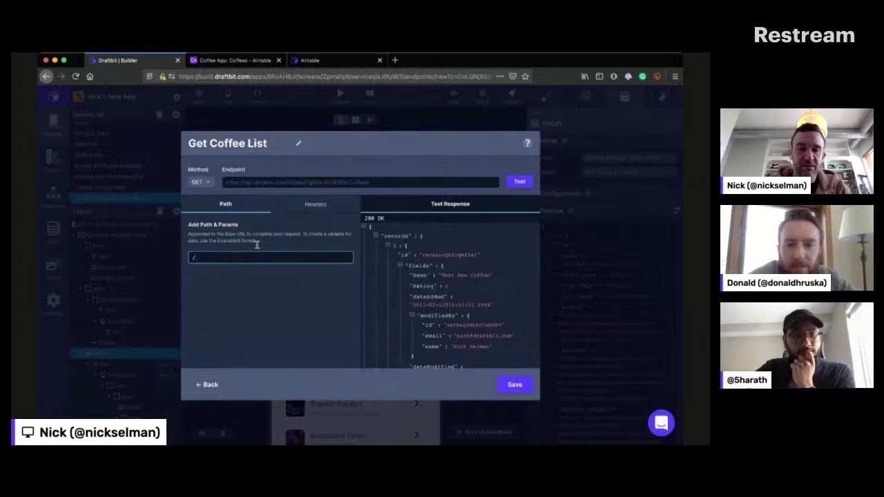
type("{")
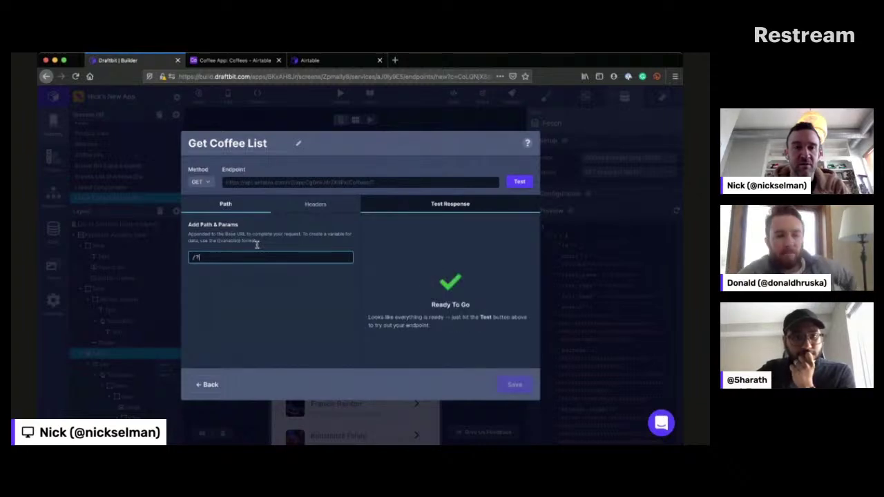
type("sor")
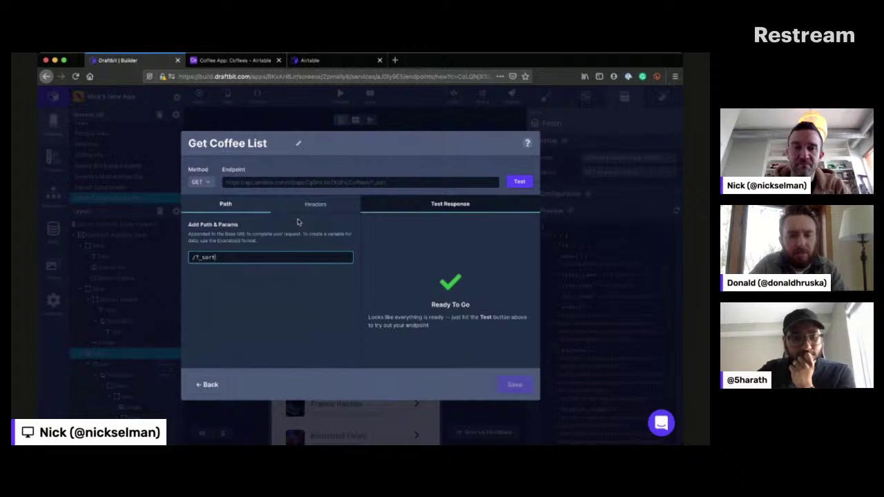
type("t")
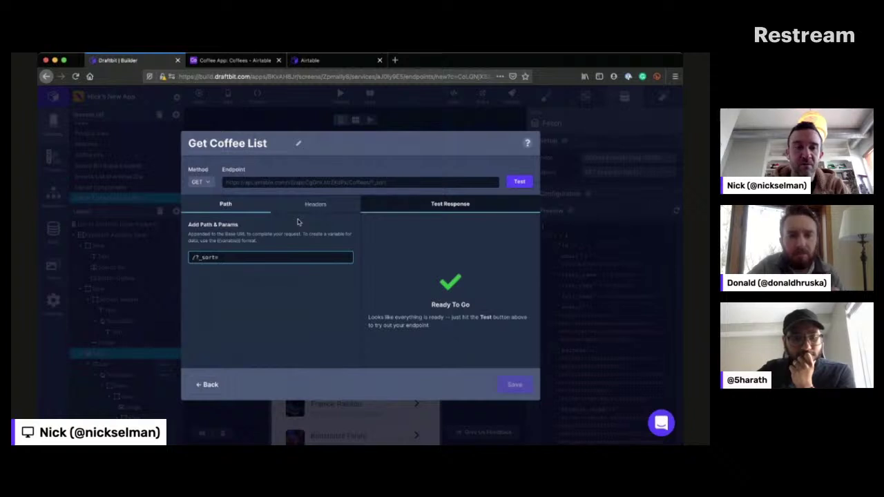
type("=")
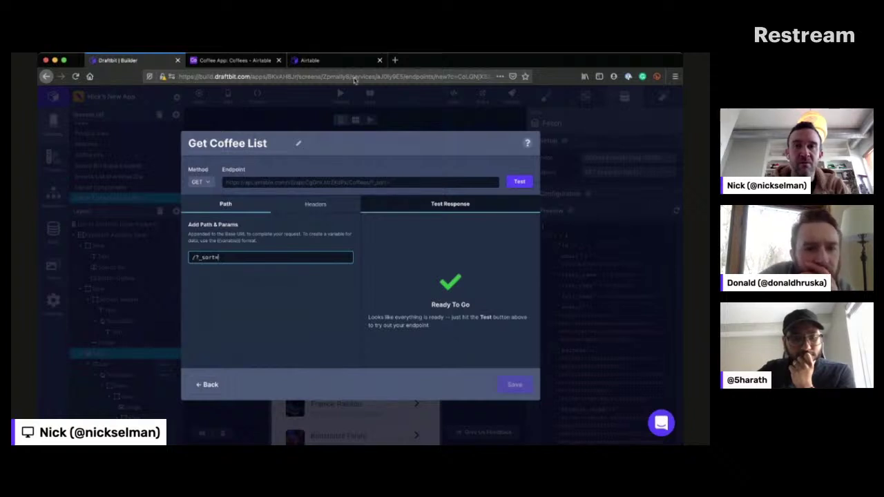
Step: Open example-data.draftbit.com in a new browser tab and read its guidance on filtering, sorting and searching records
left_click(395, 60)
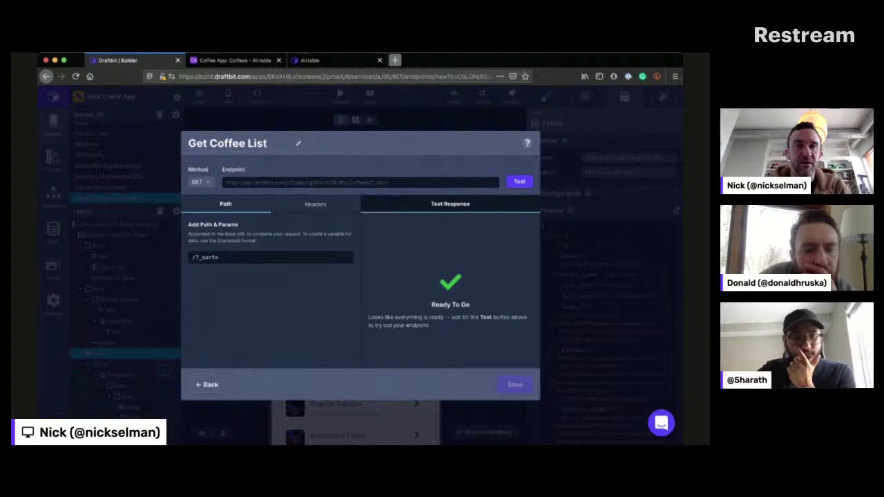
type("https://example-data.draftbit.com")
key("Return")
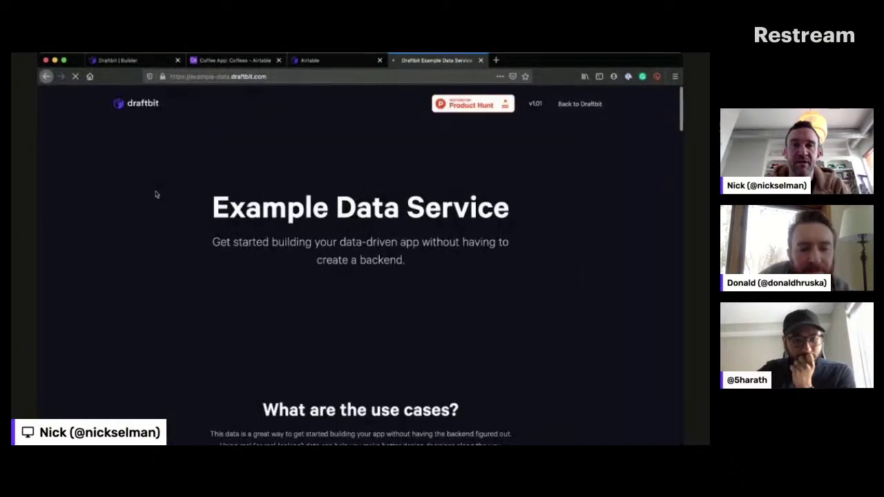
scroll(150, 227, "down", 2)
scroll(152, 225, "up", 2)
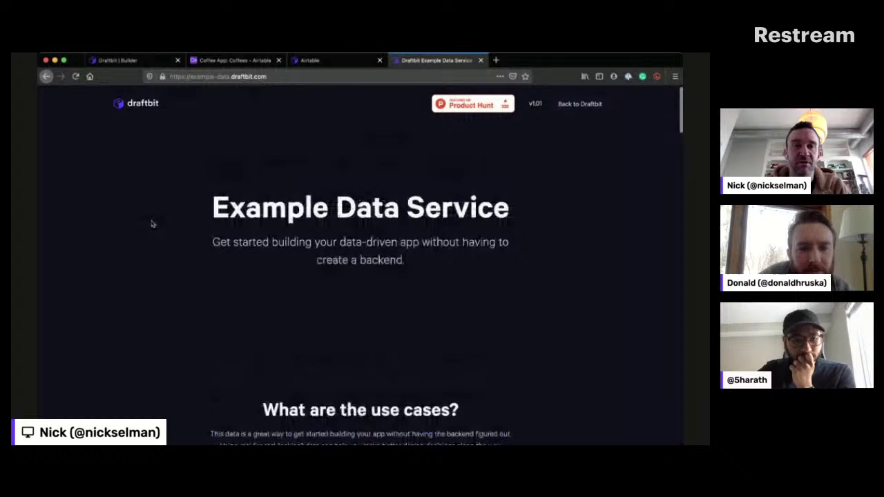
left_click(234, 76)
left_click(104, 189)
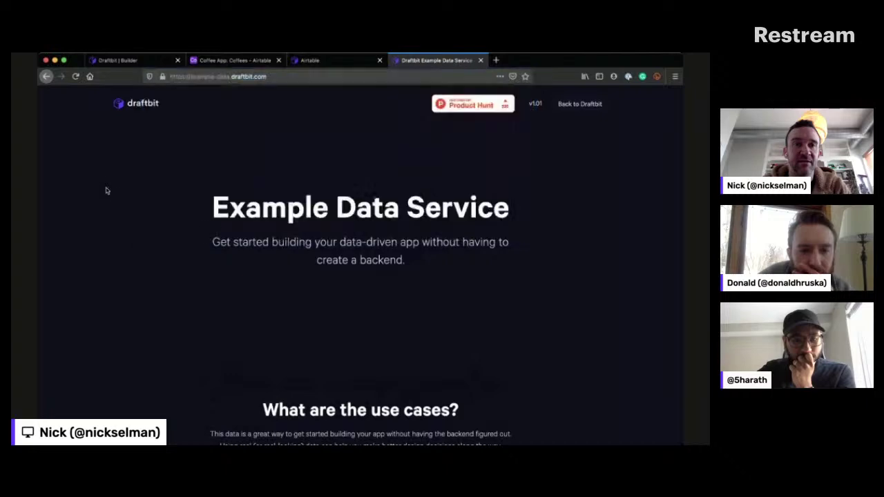
scroll(192, 255, "down", 5)
scroll(191, 257, "down", 15)
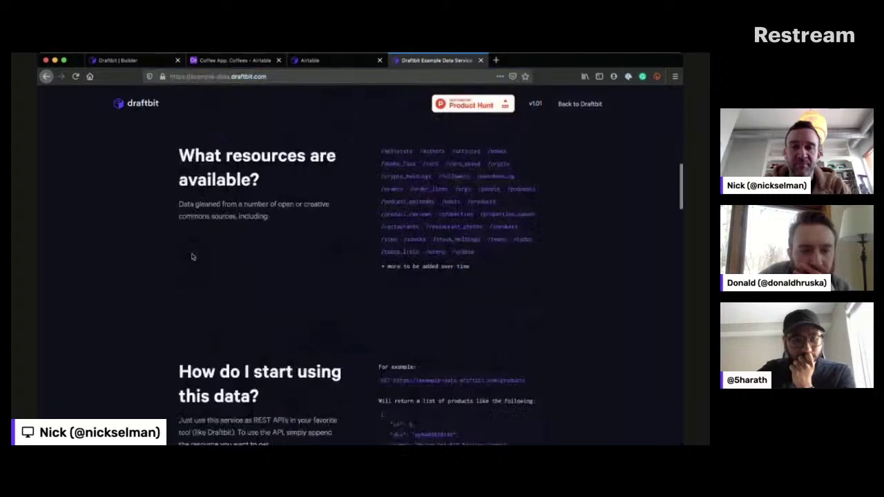
scroll(191, 257, "down", 9)
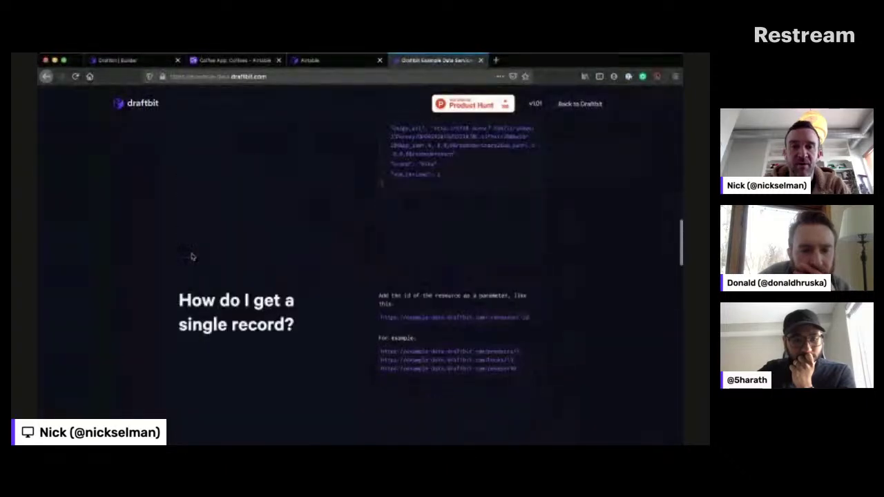
scroll(192, 255, "down", 10)
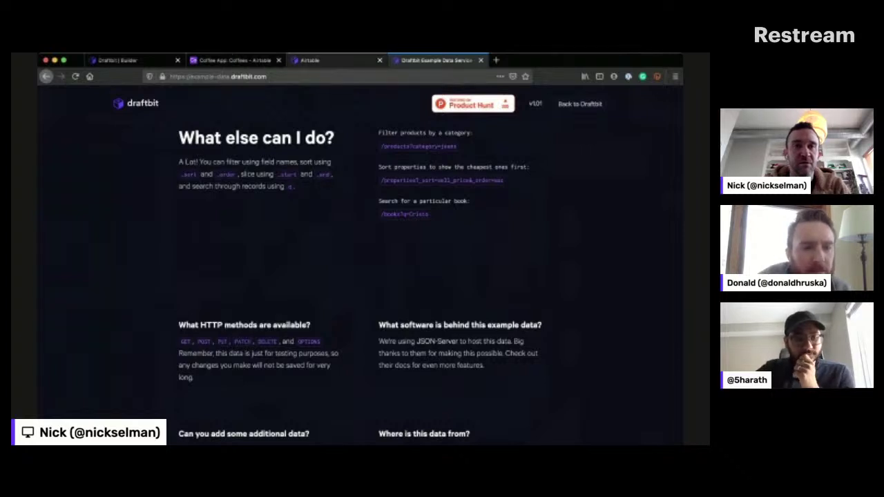
Step: Check the date column's name in Airtable's Coffees table, and test the Get Coffee List endpoint with path "/?_sort=dateAdded&_order=desc"
left_click(233, 60)
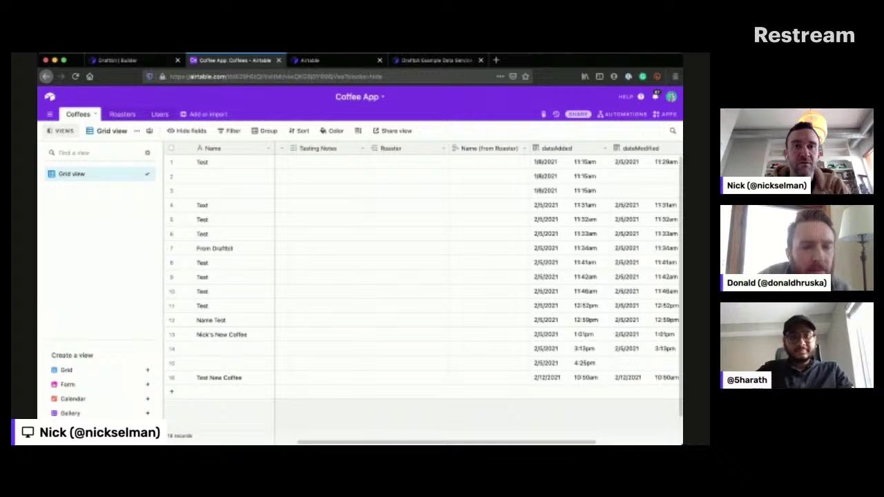
left_click(117, 60)
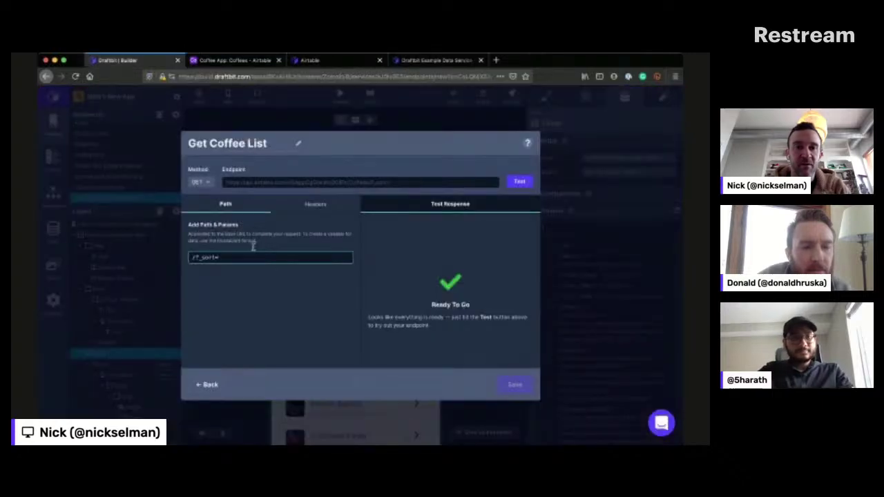
left_click(232, 60)
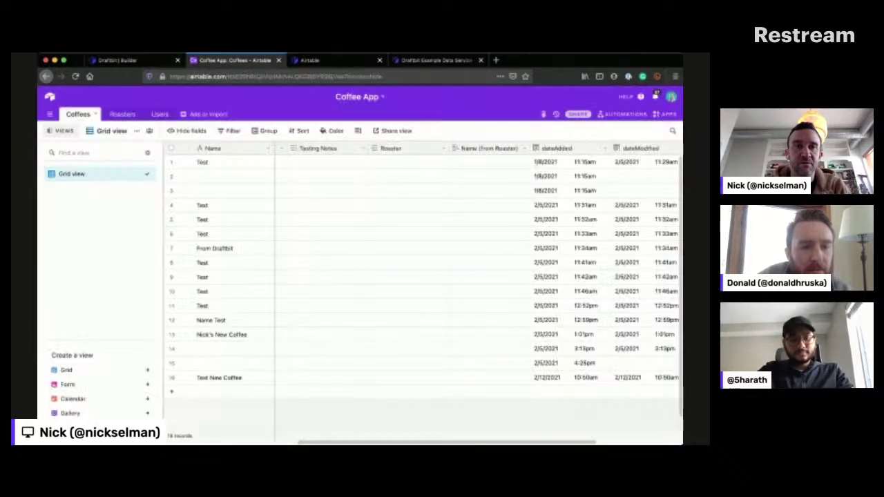
left_click(117, 60)
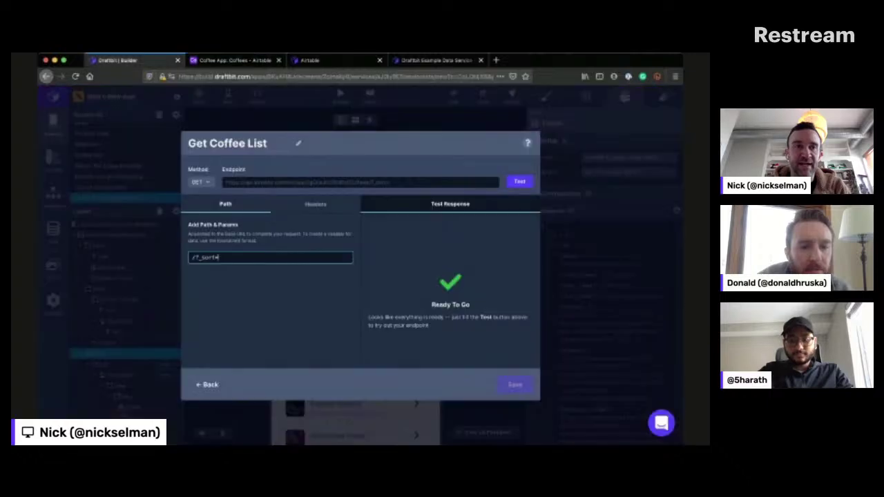
type("dateAdde")
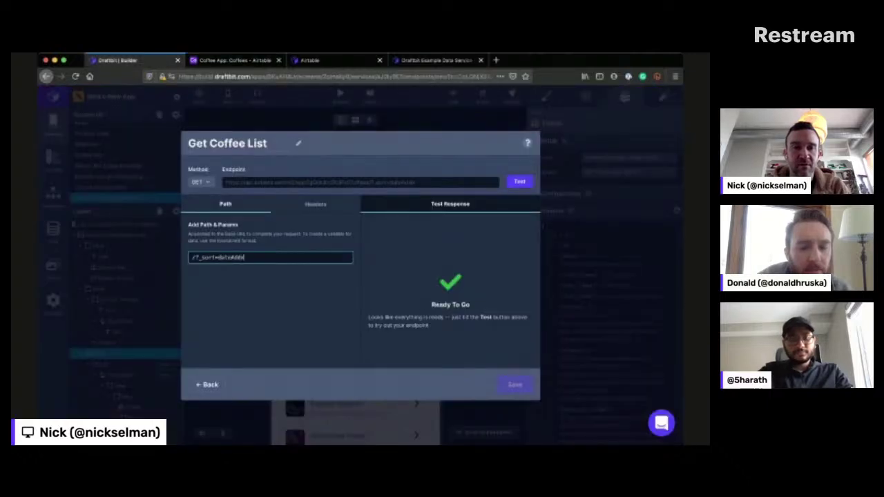
type("d&_order=")
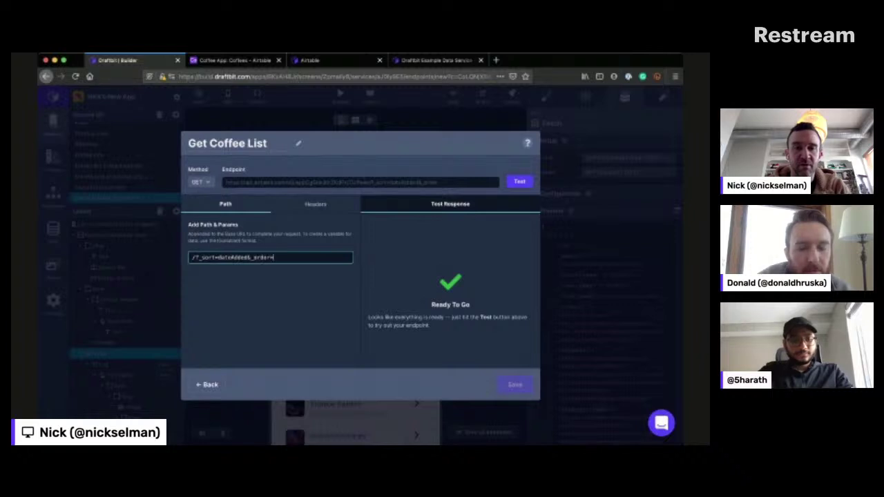
type("desc")
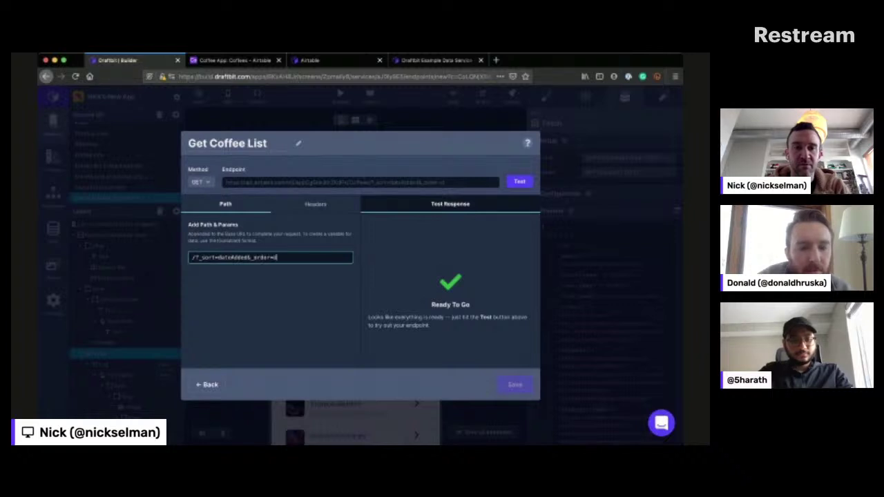
left_click(521, 177)
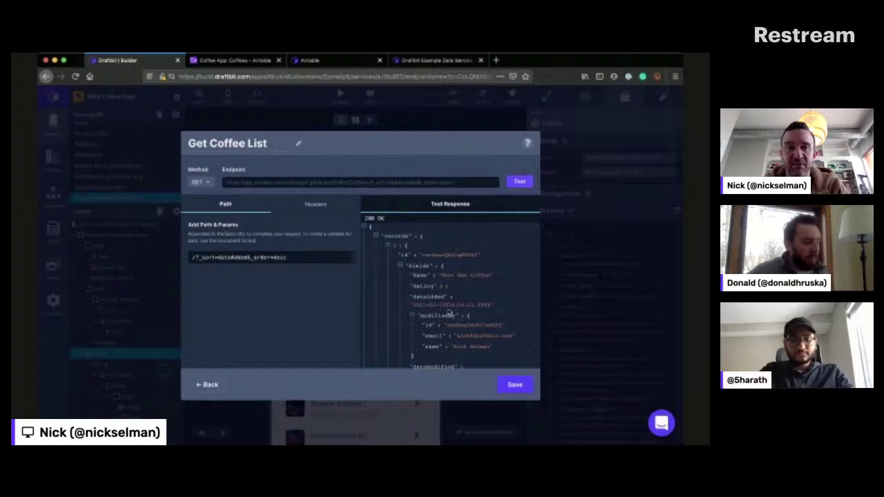
scroll(449, 312, "down", 2)
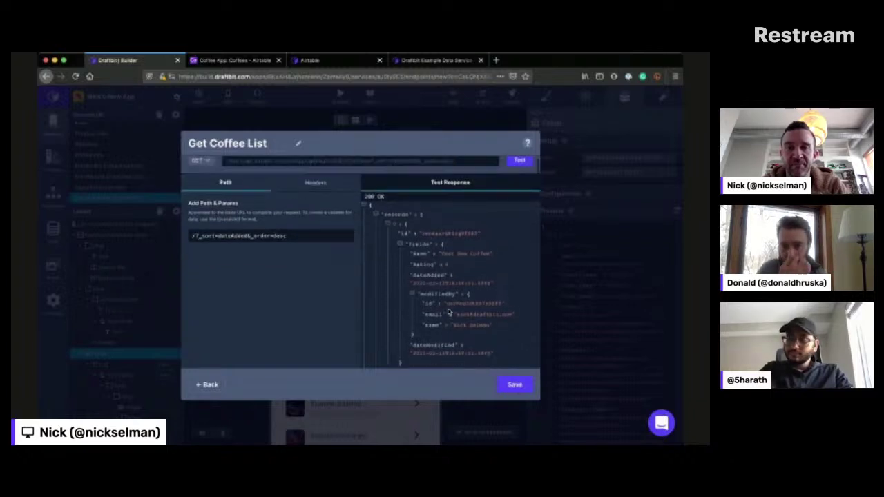
Step: Change the path's sort order to asc, test the endpoint again and review the returned records
left_click(293, 235)
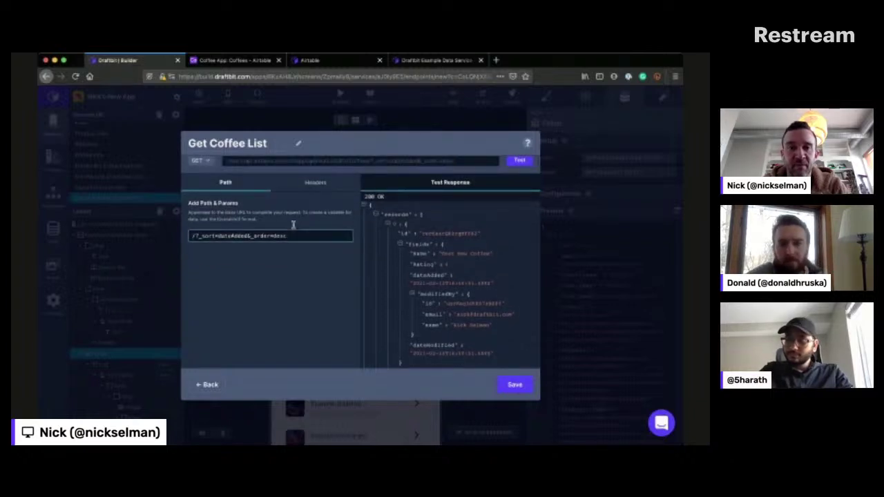
key("BackSpace")
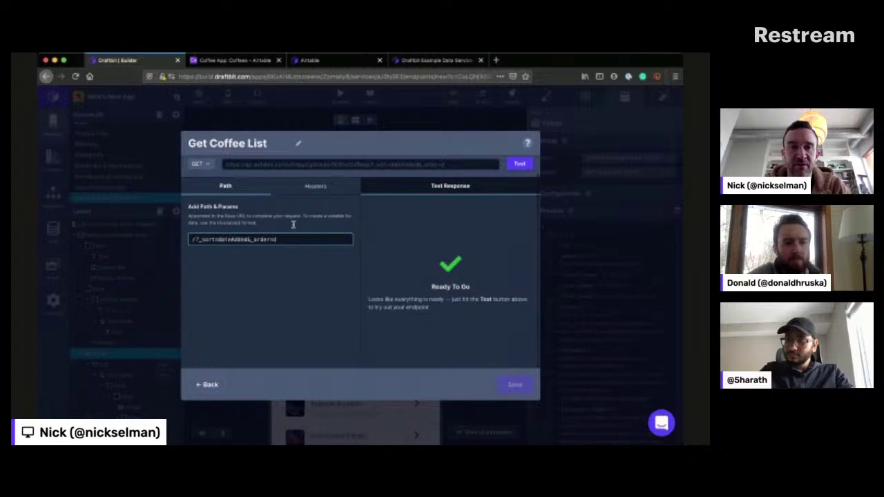
key("BackSpace")
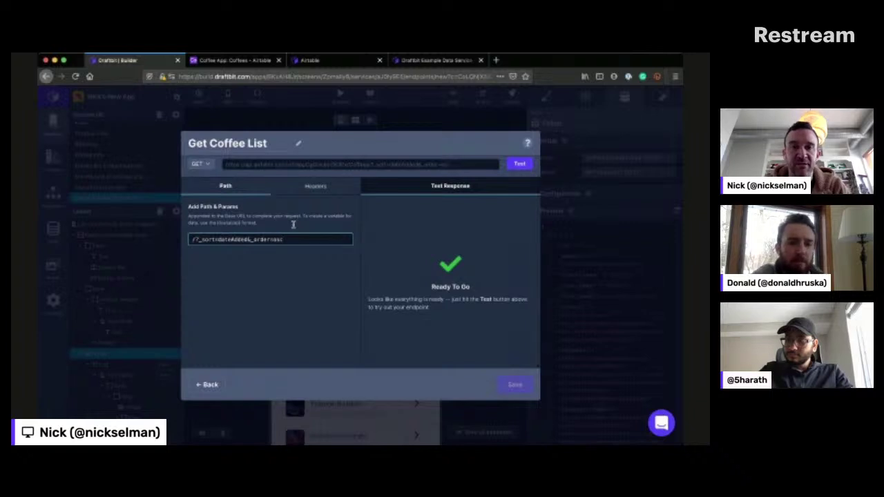
left_click(520, 163)
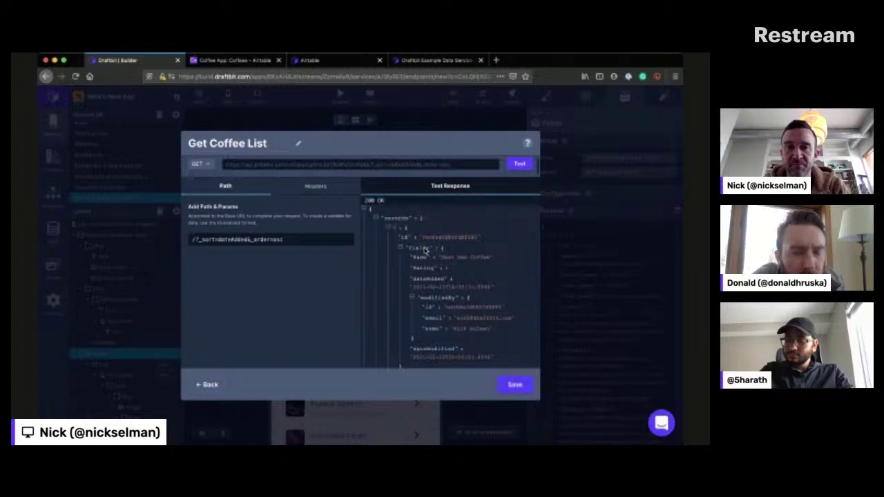
scroll(426, 252, "down", 2)
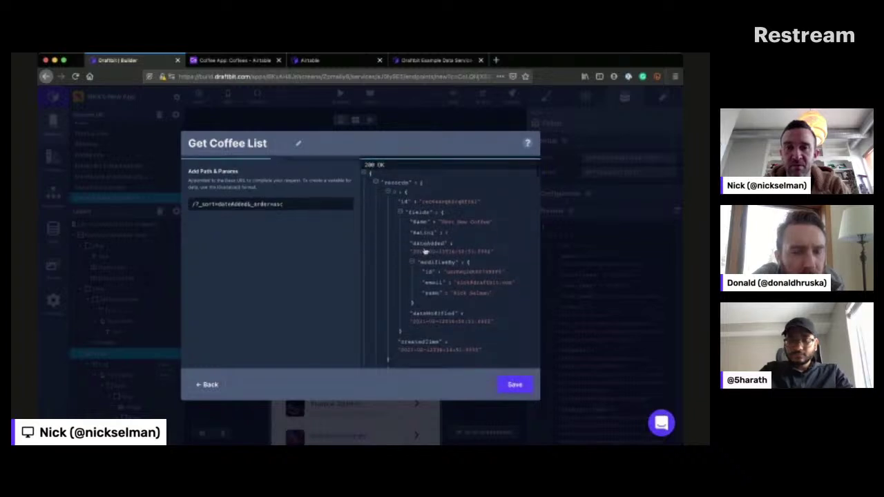
scroll(426, 252, "up", 3)
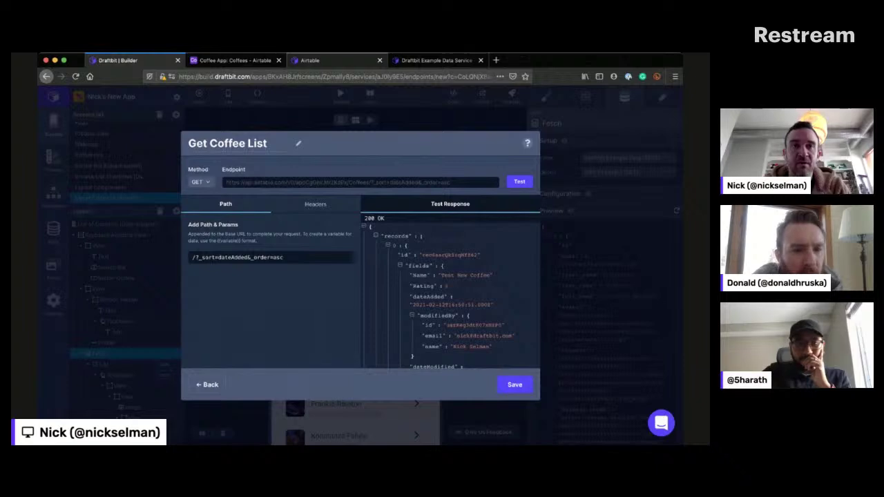
Step: Switch to the Coffee App base in Airtable and open its API documentation
left_click(325, 60)
left_click(232, 60)
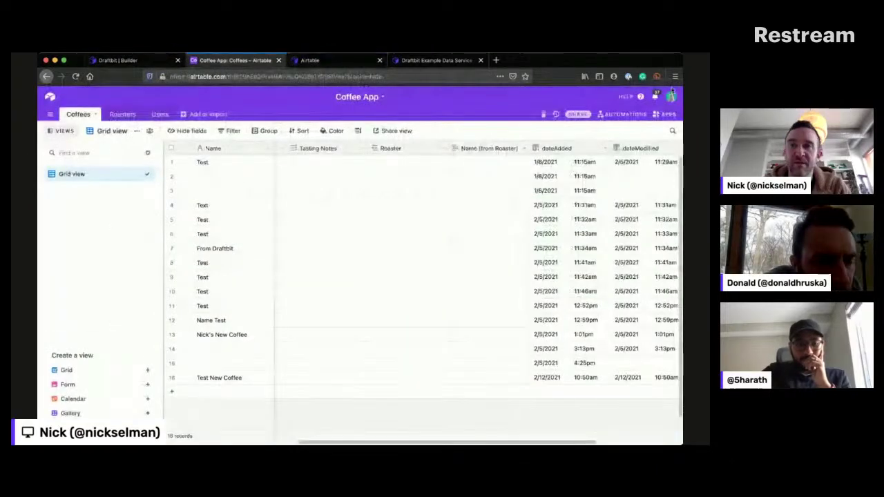
left_click(640, 96)
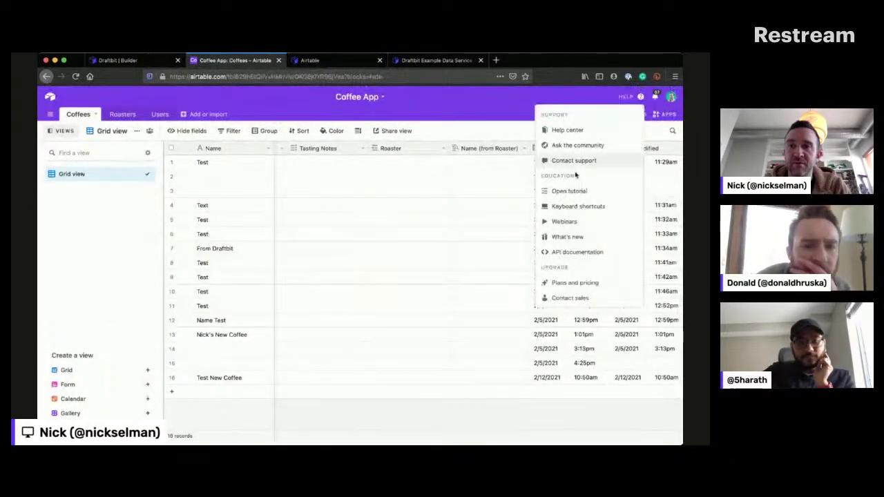
left_click(568, 252)
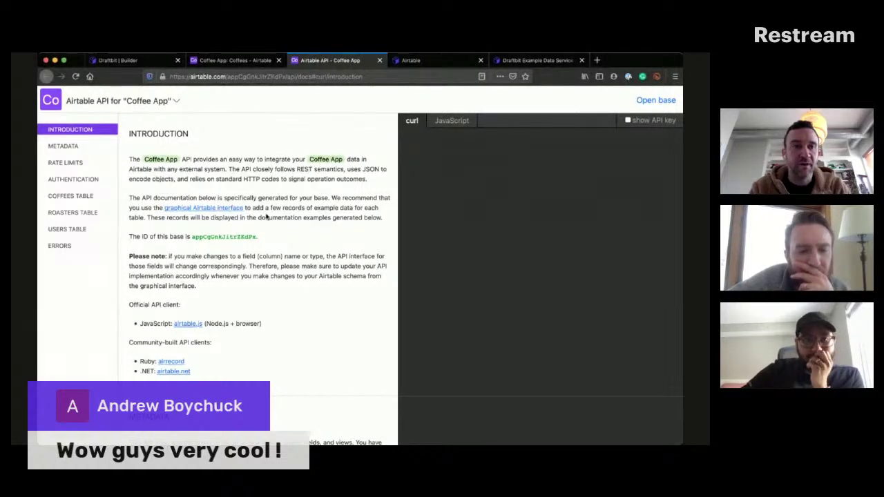
Step: Read the List records section for the Coffees table, from the fields parameter down to the sort parameter
left_click(69, 192)
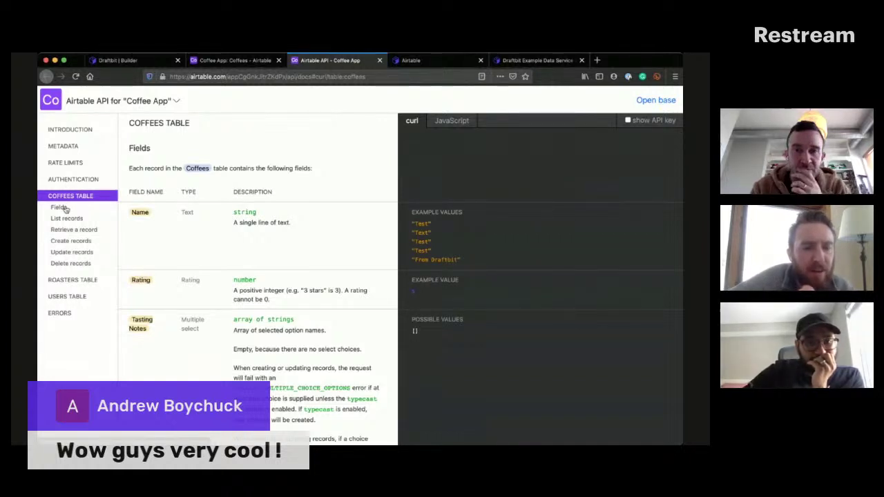
left_click(66, 218)
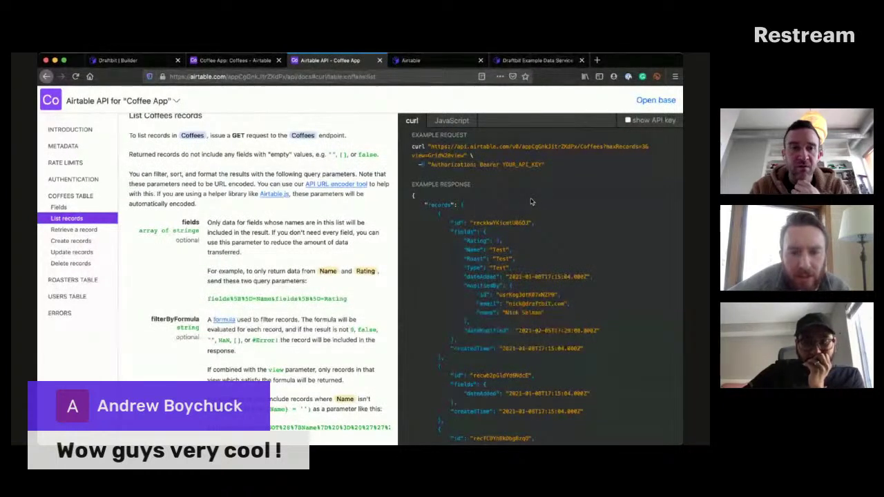
scroll(187, 254, "down", 1)
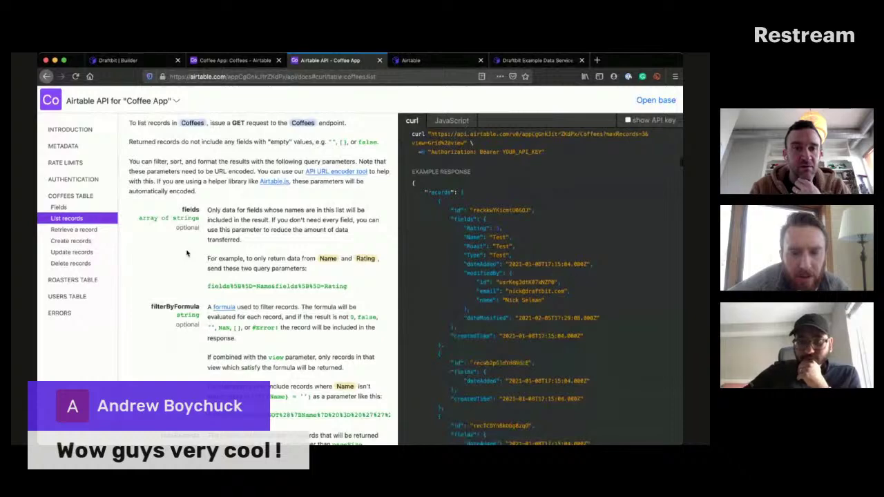
scroll(187, 253, "down", 1)
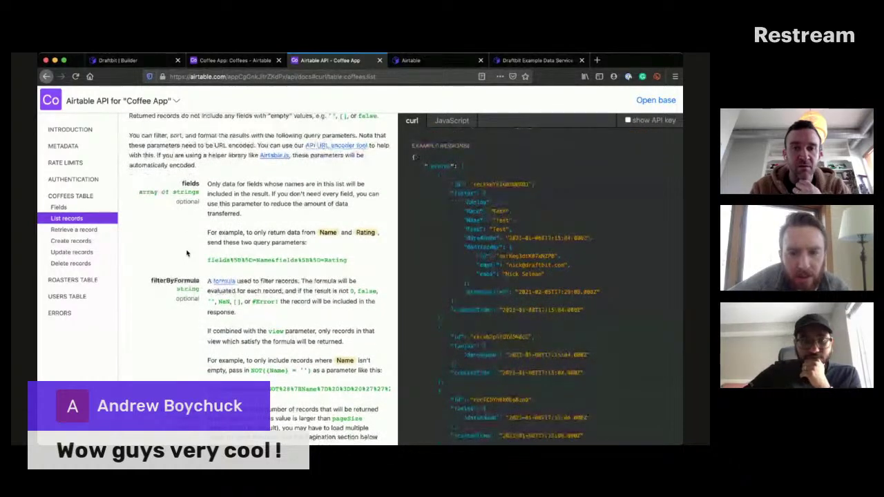
scroll(186, 254, "down", 4)
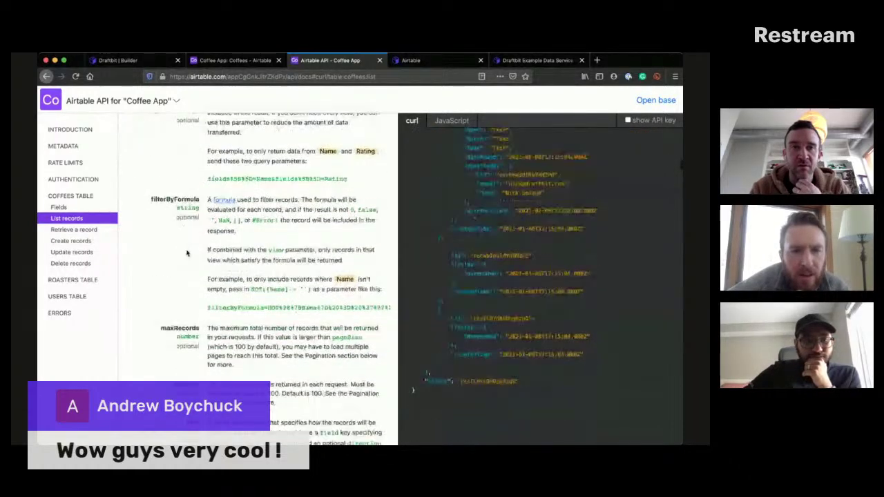
scroll(186, 254, "down", 1)
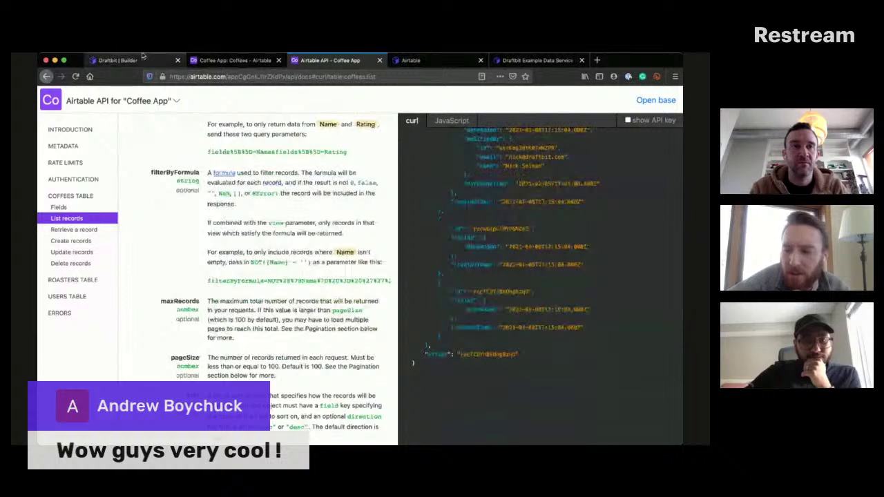
Step: Back in the Draftbit builder, test the endpoint with paths "/?sort=dateAdded&_order=asc" and "/?sort=dateAdded&order=asc"
left_click(118, 60)
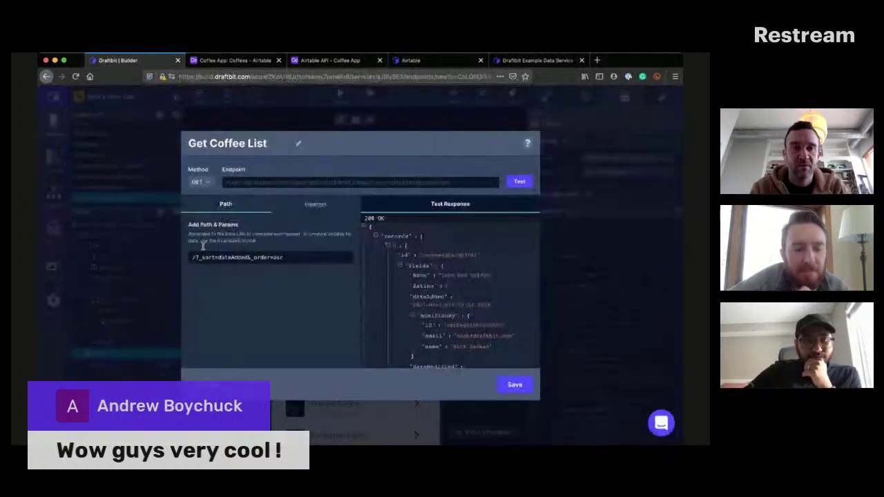
left_click(228, 253)
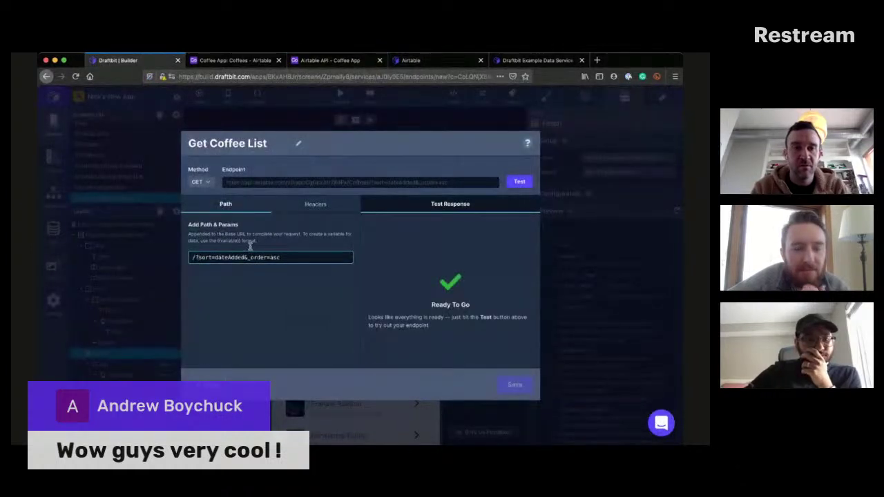
left_click(520, 181)
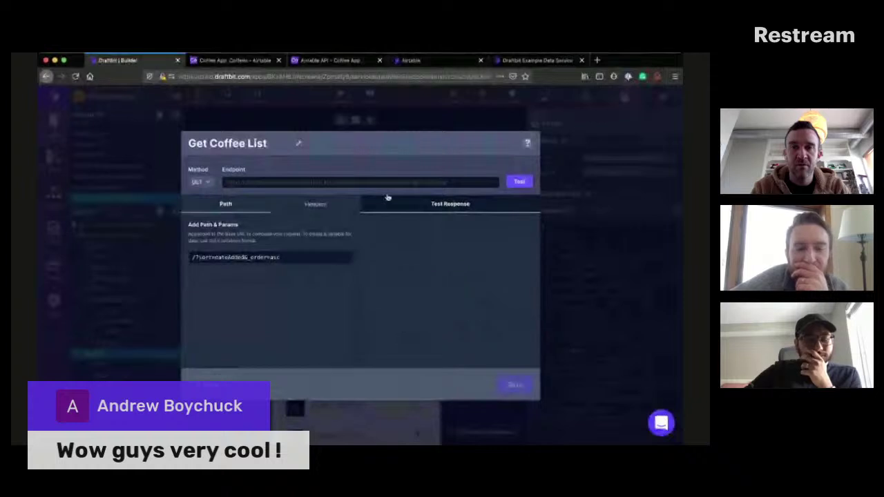
left_click(247, 257)
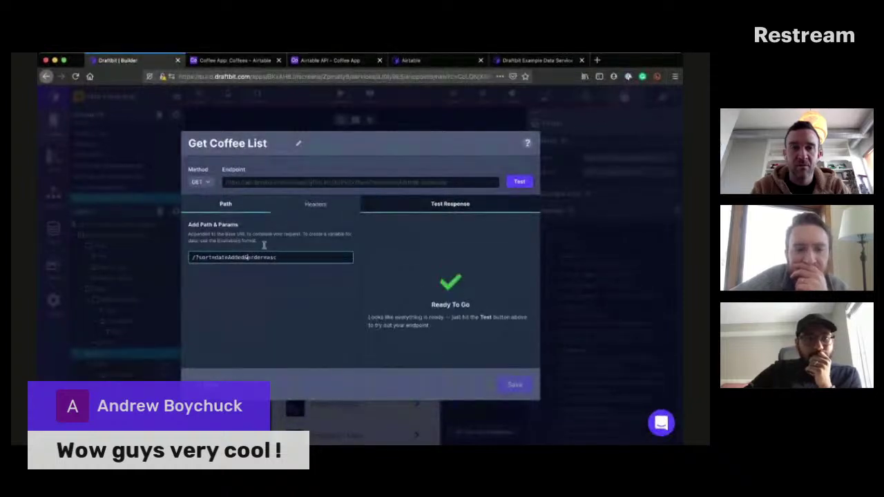
left_click(526, 183)
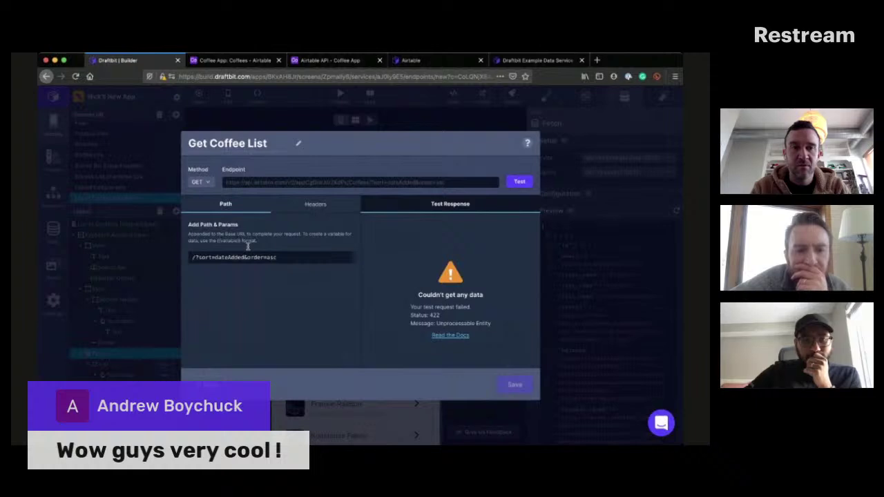
Step: Remove the order parameter so the path reads "/?sort=dateAdded", and test the endpoint
left_click_drag(245, 257, 322, 246)
key("BackSpace")
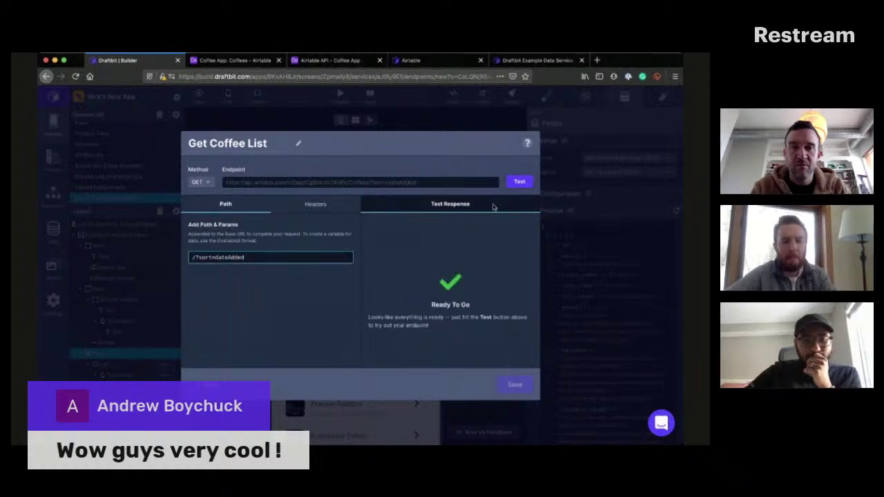
left_click(515, 179)
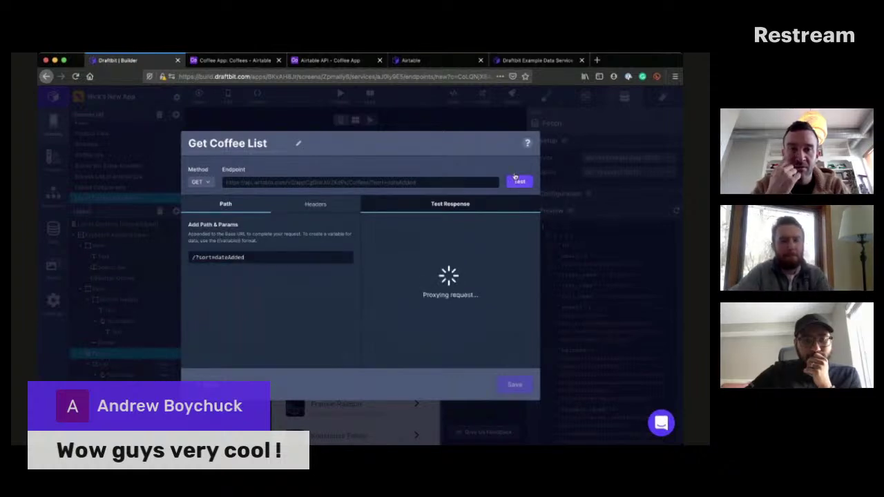
Step: Restore the underscore so the path reads "/?_sort=dateAdded", test the endpoint and review the response
left_click(197, 256)
type("_")
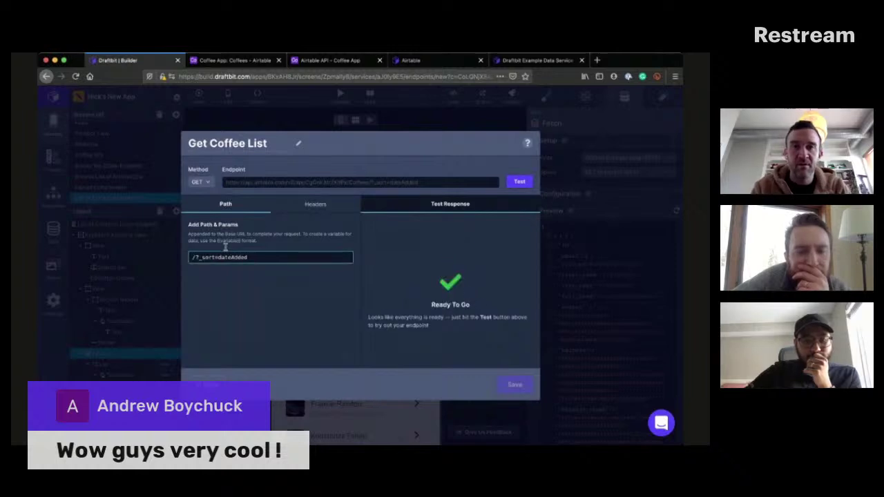
left_click(518, 181)
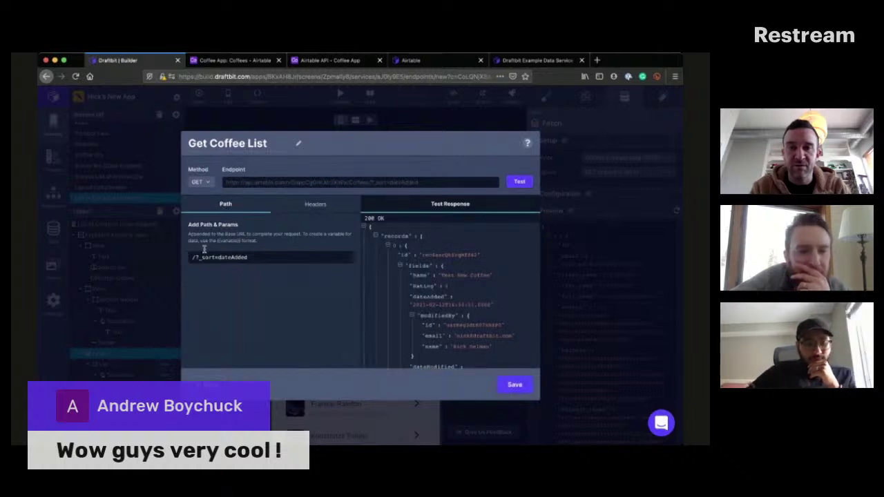
scroll(197, 242, "down", 1)
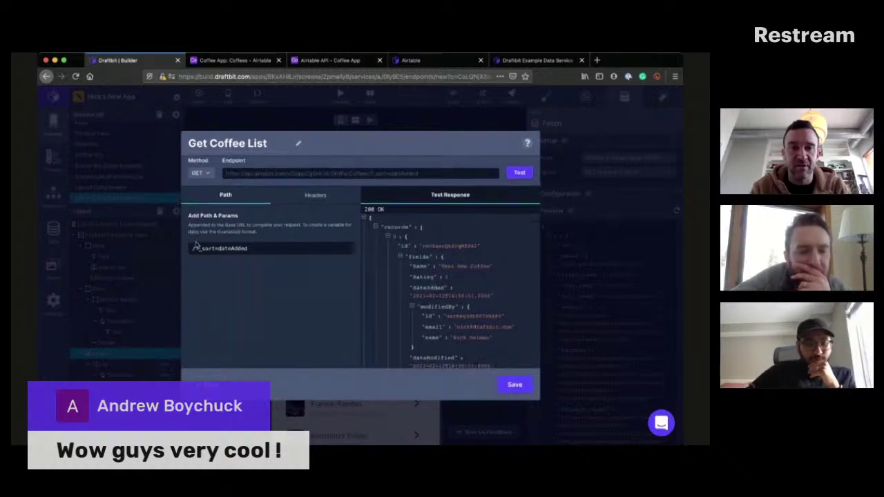
scroll(406, 263, "up", 1)
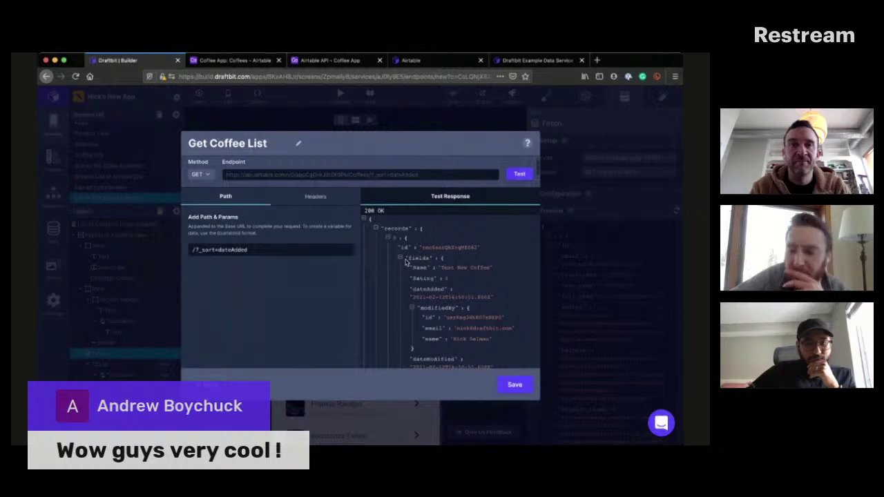
Step: In the Airtable API docs, read the sort parameter description and its example query parameters for sorting by Name in descending order
scroll(406, 262, "up", 1)
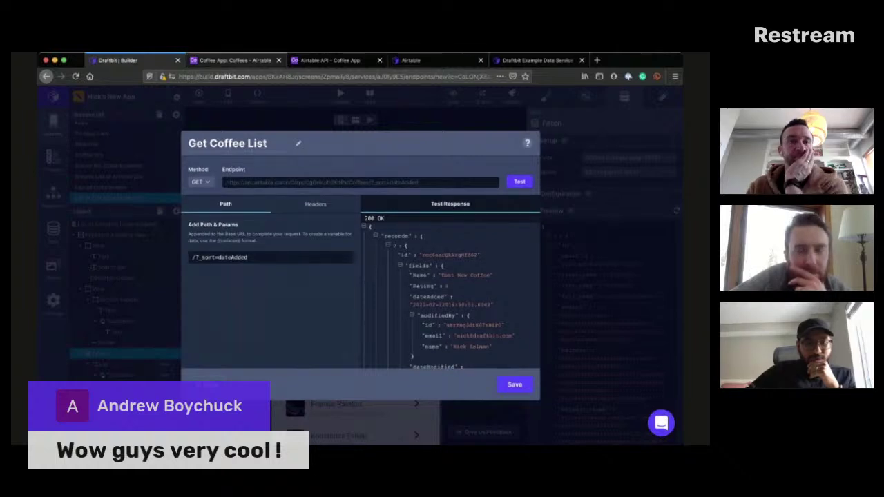
left_click(330, 60)
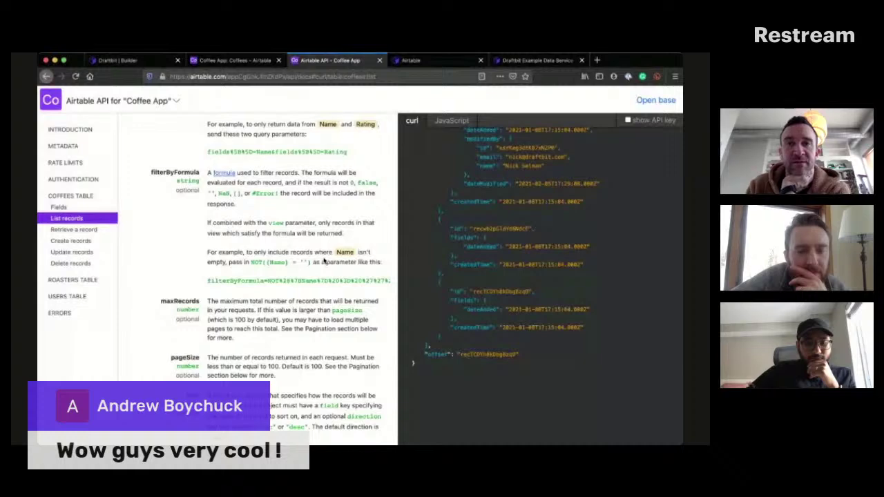
scroll(325, 240, "down", 3)
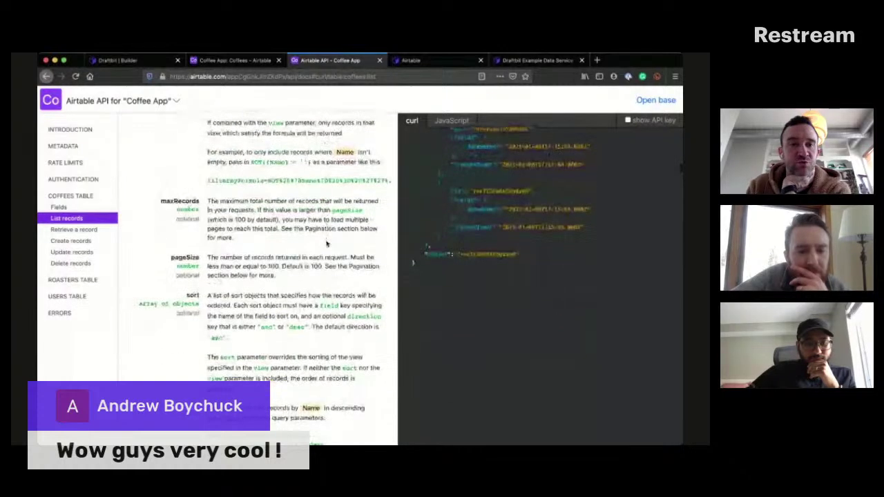
scroll(325, 240, "down", 2)
scroll(276, 252, "down", 1)
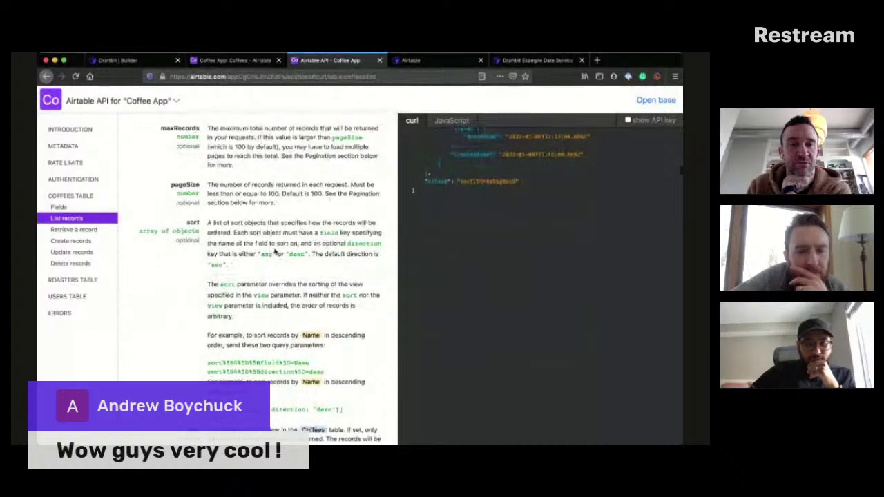
scroll(286, 298, "down", 2)
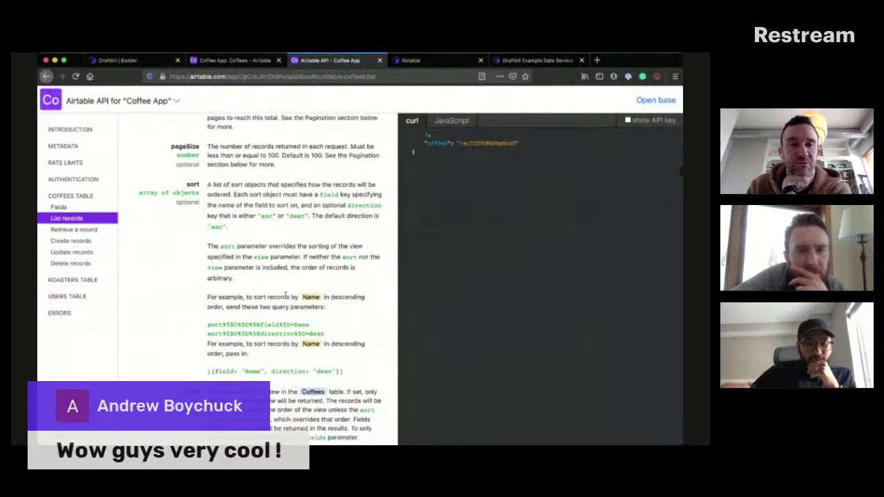
scroll(286, 297, "down", 2)
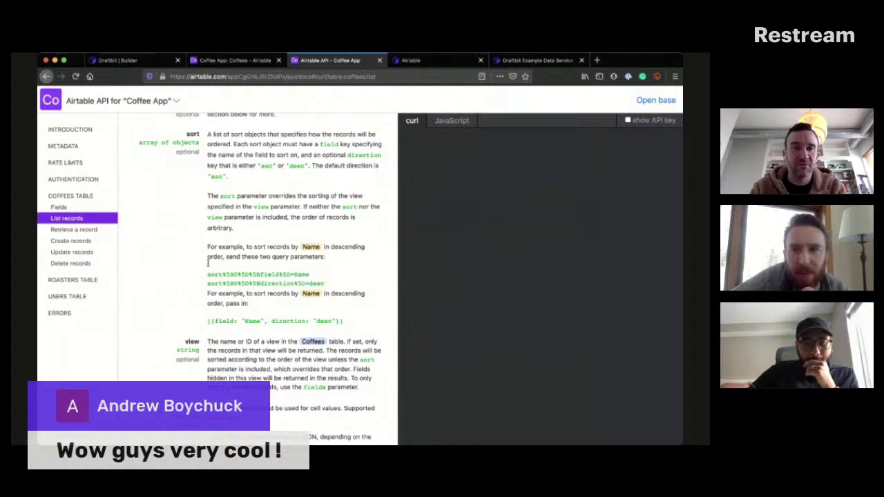
left_click_drag(208, 273, 311, 266)
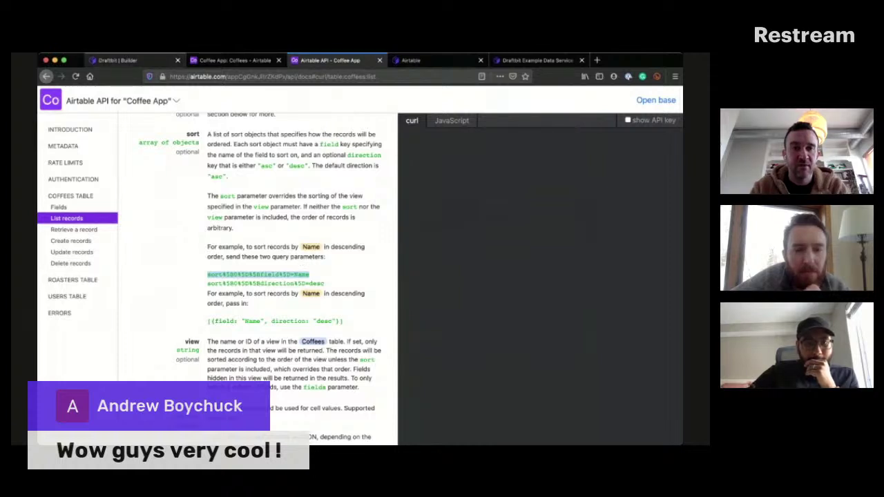
Step: Back in the Draftbit builder, extend the path to "/?_sort=dateAdded&_direction=asc", test the endpoint and review the response
left_click(131, 60)
left_click(279, 255)
type("&")
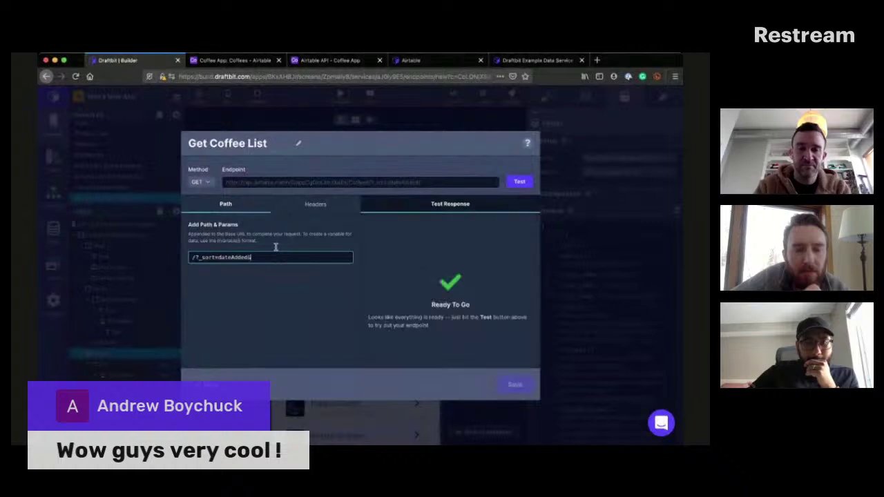
type("_direction")
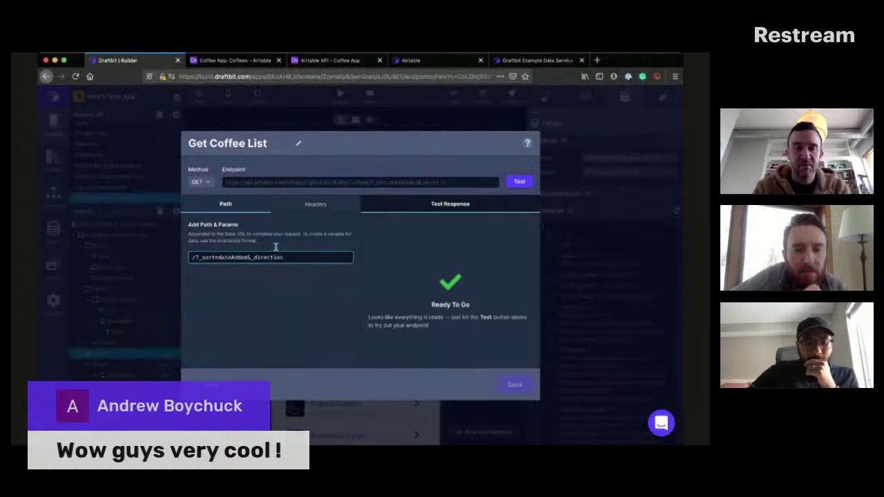
type("=")
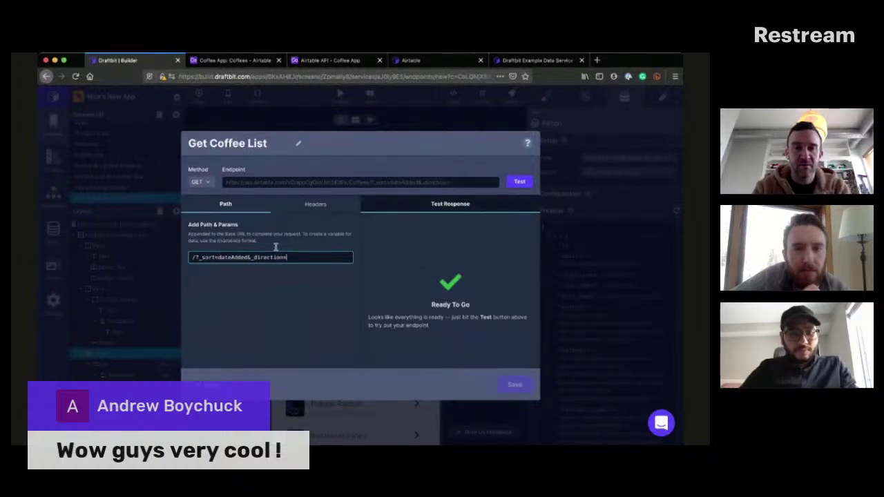
type("asc")
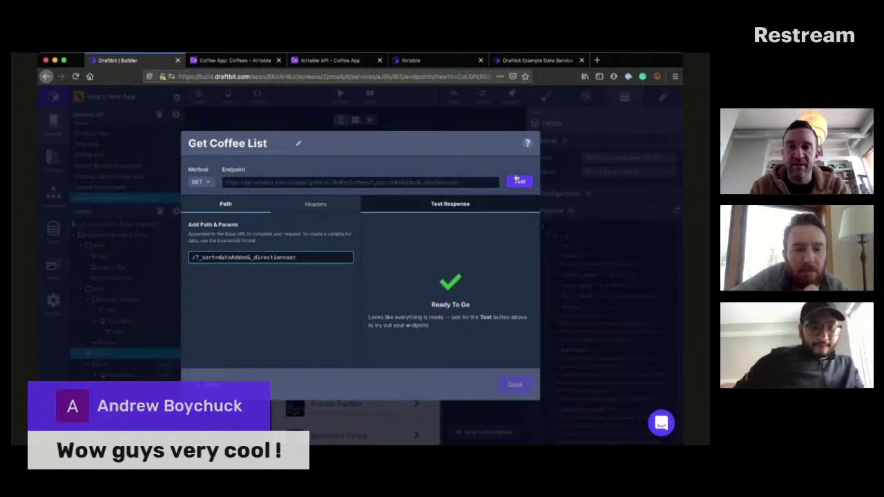
left_click(518, 180)
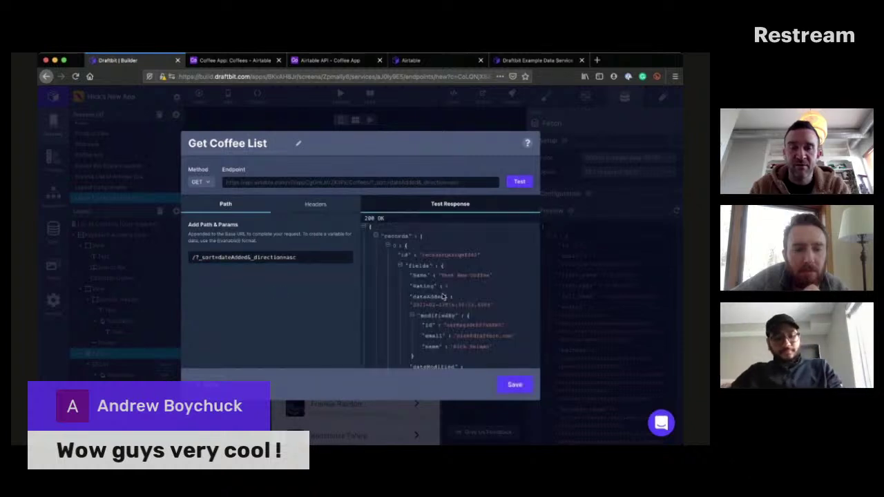
scroll(444, 296, "down", 2)
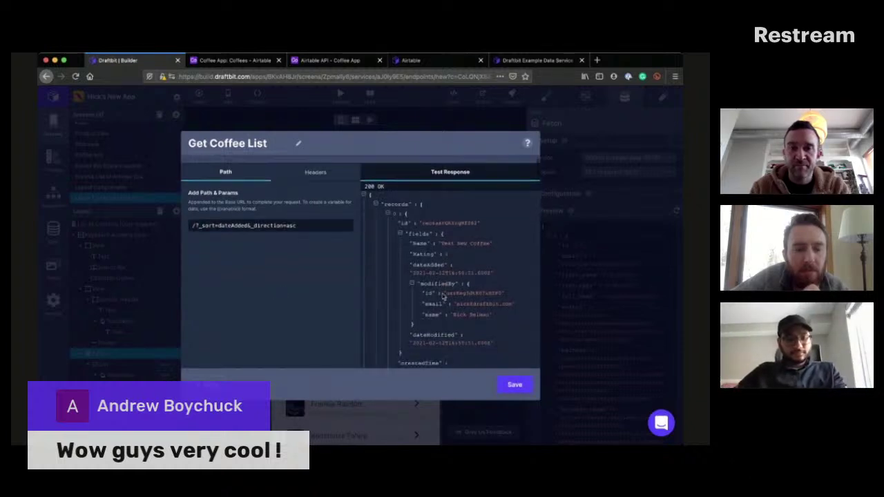
scroll(444, 296, "up", 2)
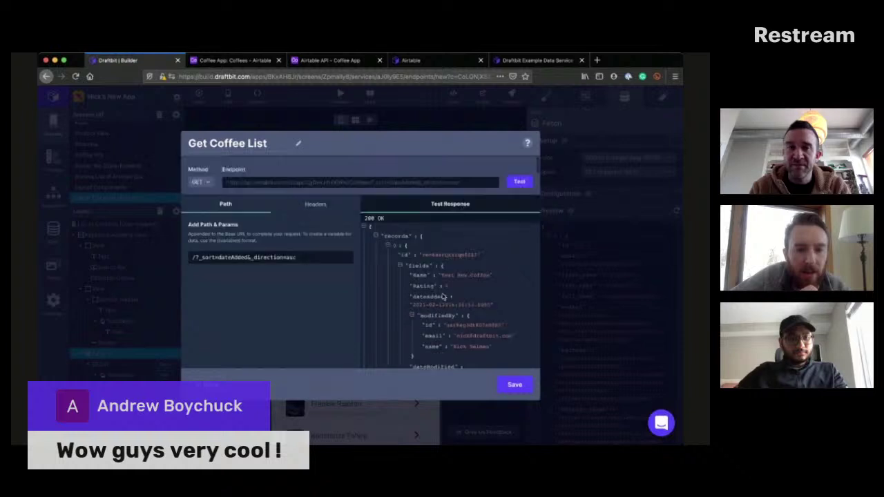
Step: Switch the direction parameter to desc so the path reads "/?_sort=dateAdded&_direction=desc", and test the endpoint
left_click(293, 248)
key("BackSpace")
key("BackSpace")
key("BackSpace")
type("de")
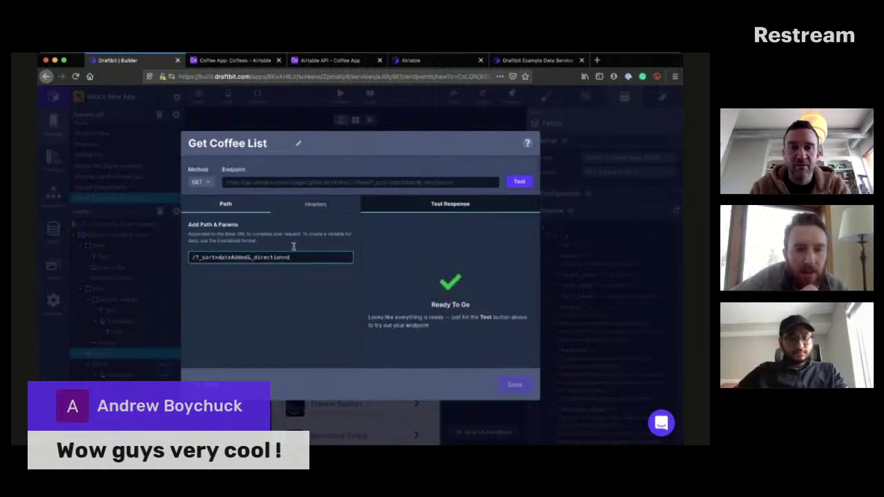
left_click(519, 181)
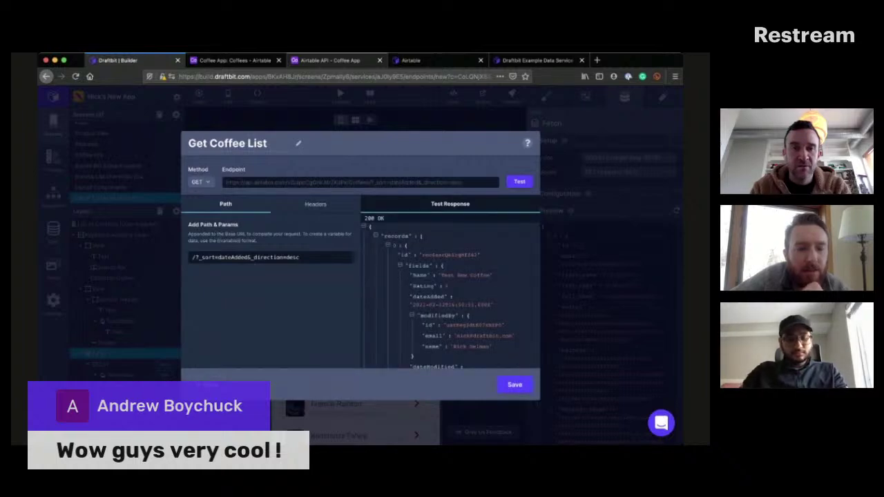
Step: In the Airtable API docs, reread the sort parameter examples and continue down to the URL encoding note and the Pagination section
left_click(330, 61)
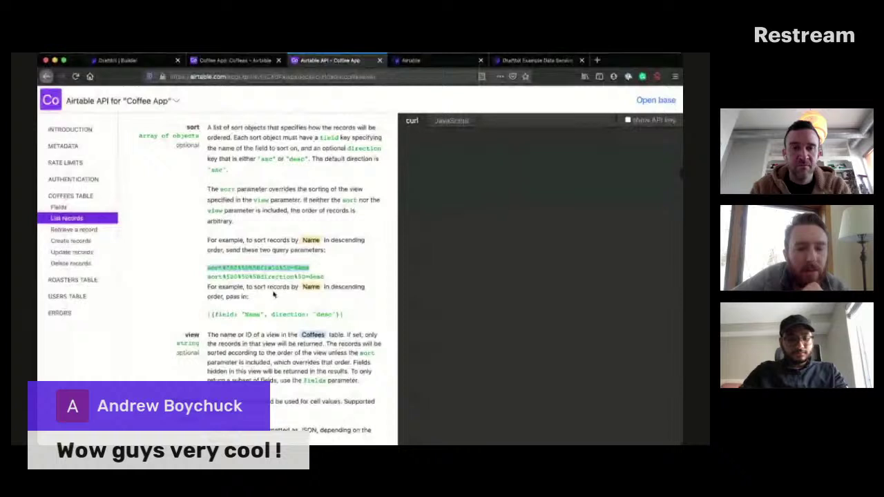
scroll(273, 294, "up", 1)
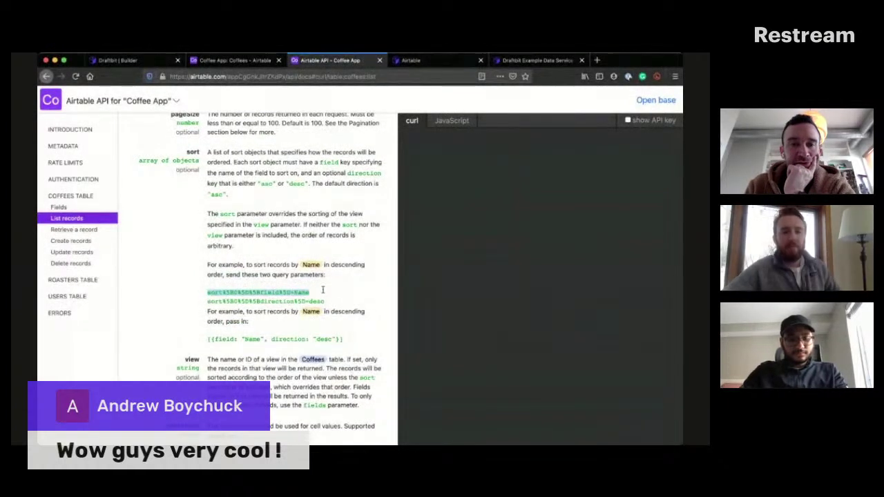
left_click(284, 292)
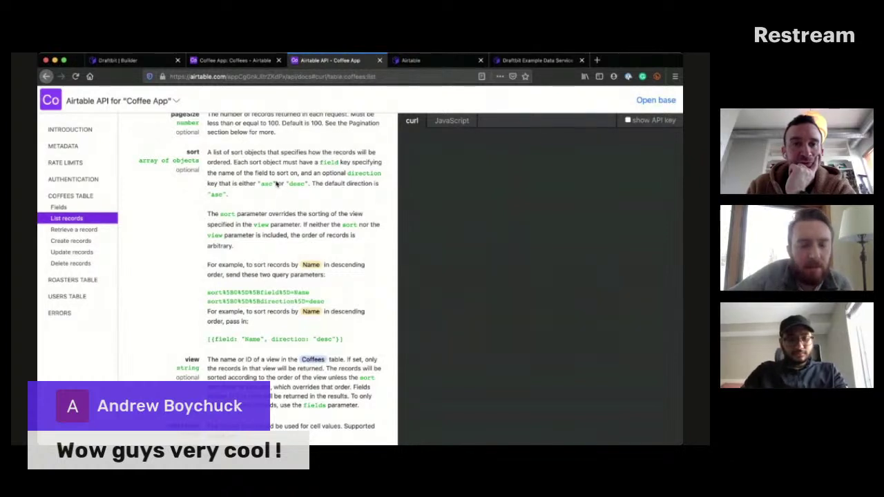
scroll(273, 178, "down", 1)
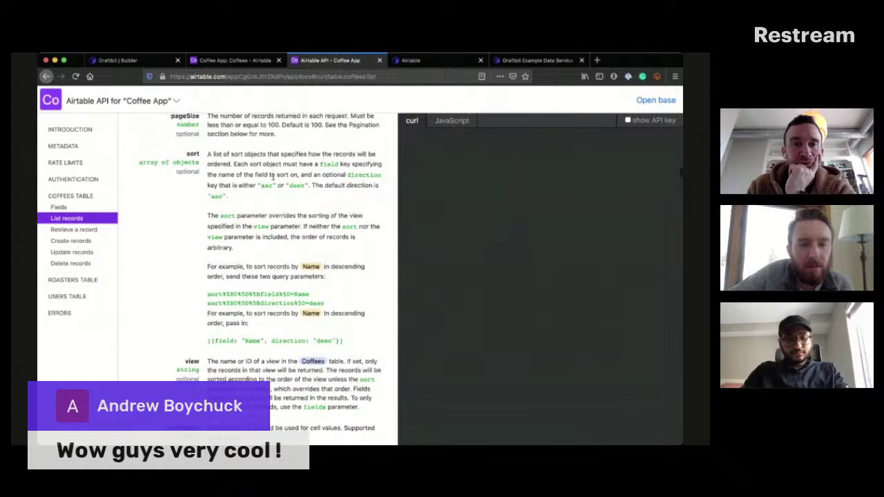
scroll(274, 179, "down", 5)
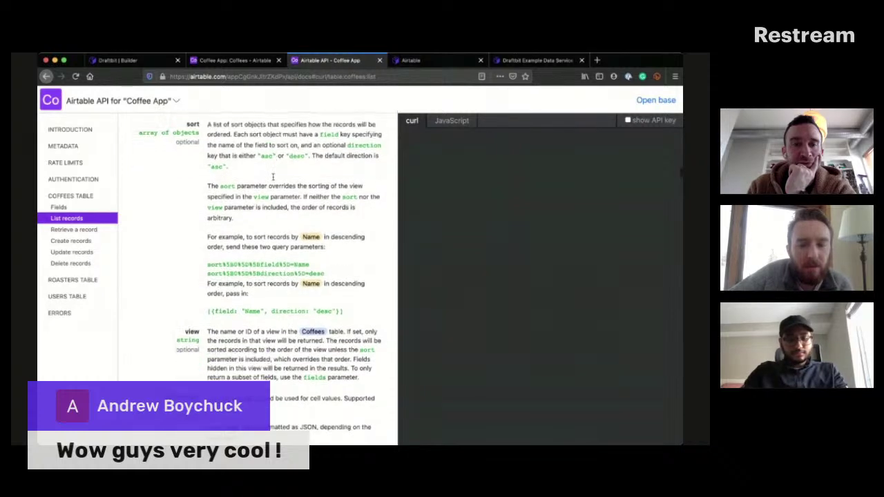
scroll(273, 180, "down", 6)
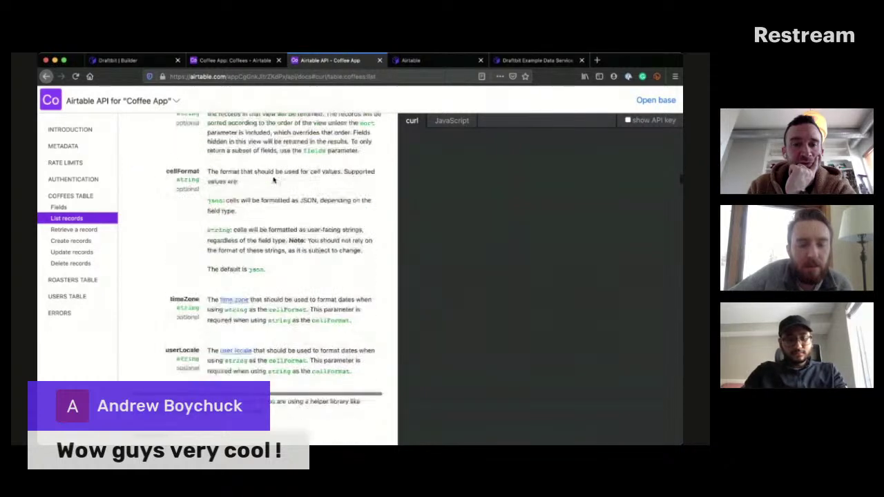
scroll(274, 180, "down", 1)
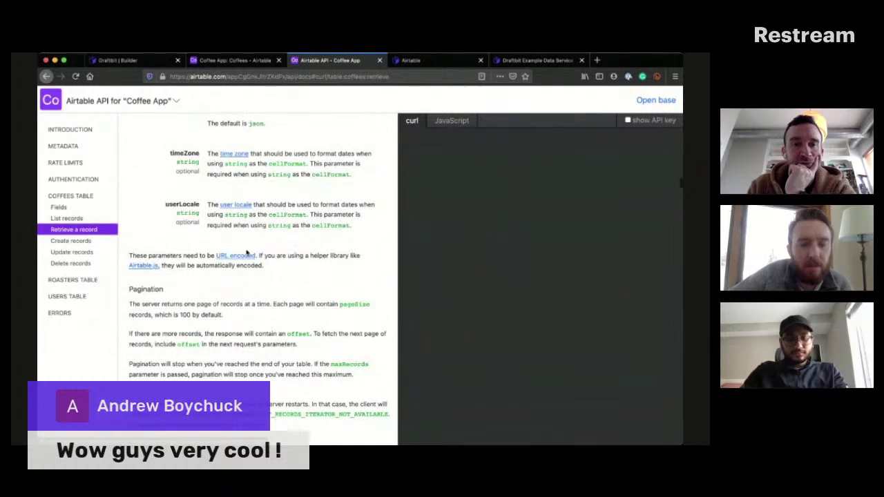
scroll(246, 250, "down", 1)
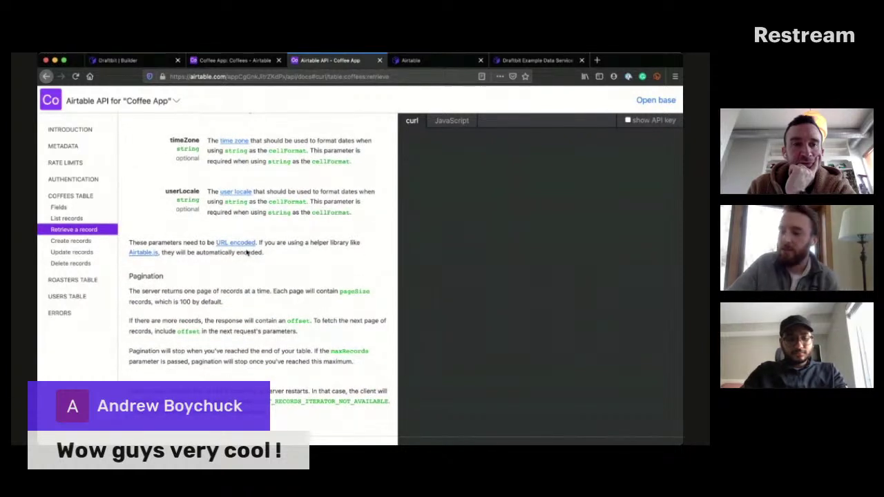
Step: Copy the encoded sort field example from the docs and replace the Draftbit endpoint path with "/?_sort%5B0%5D%5Bfield%5D=dateAdded"
scroll(245, 250, "up", 3)
scroll(245, 253, "up", 3)
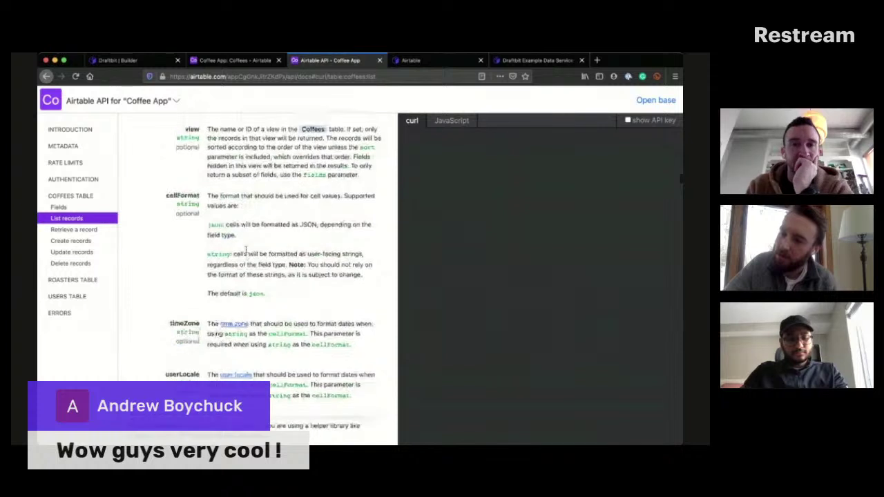
scroll(246, 250, "up", 5)
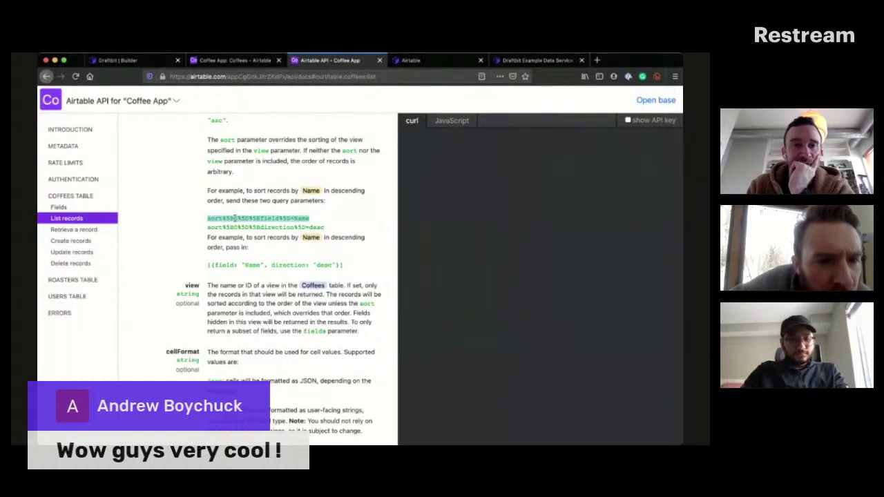
scroll(239, 219, "up", 1)
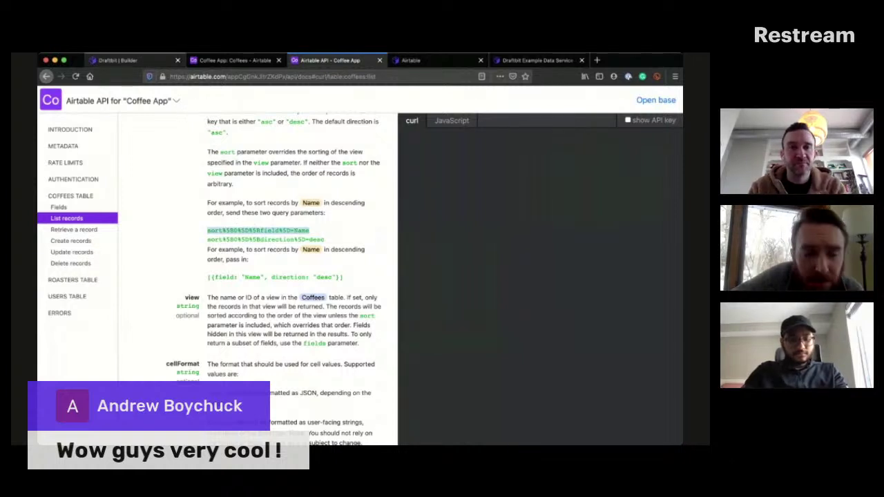
key("super+1")
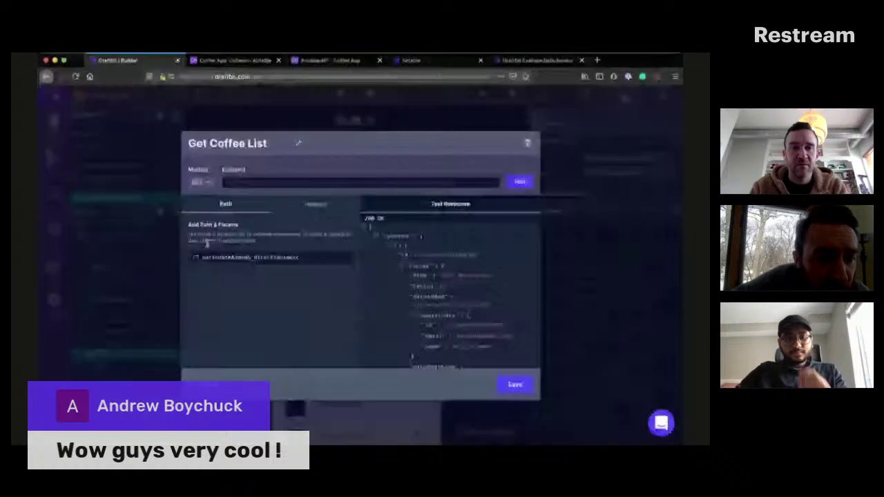
left_click_drag(206, 243, 350, 252)
type("/?")
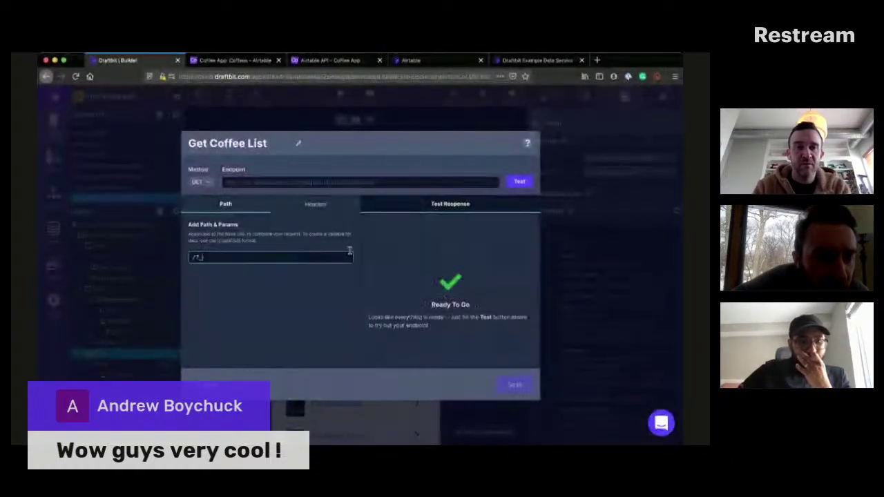
type("sort%5B0%5D%5Bfield%5D=Name")
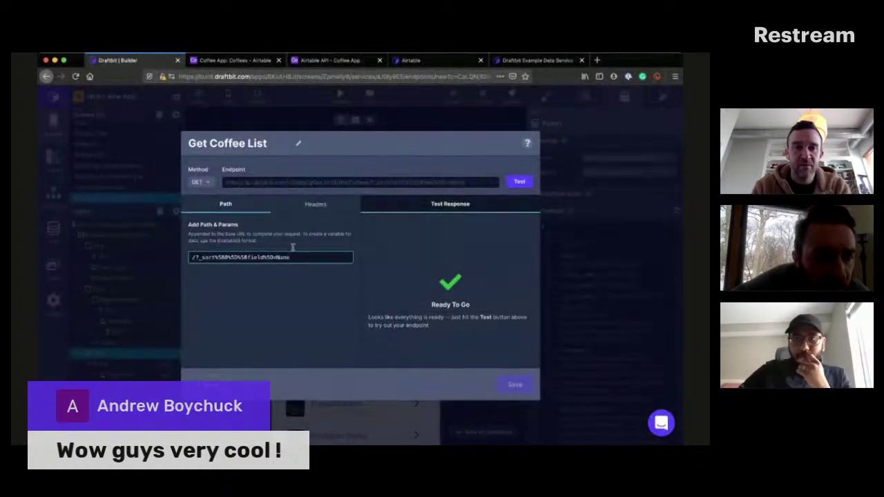
key("shift+alt+Left")
type("dateA")
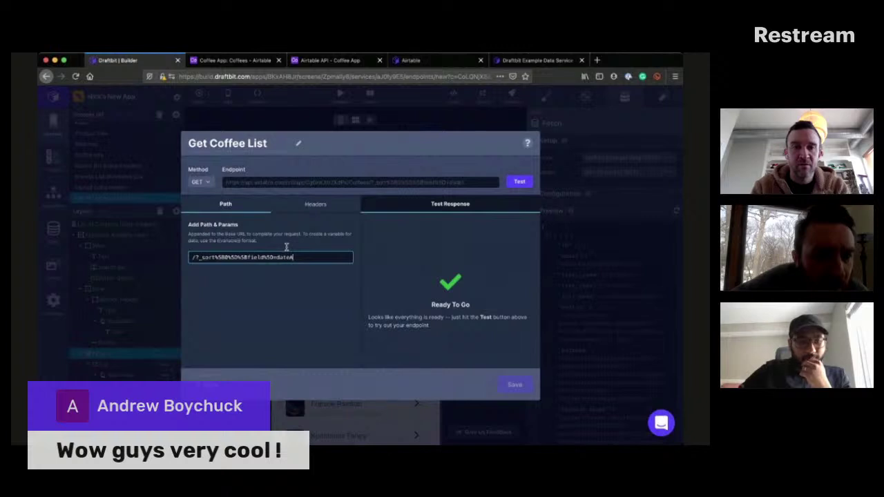
type("dded")
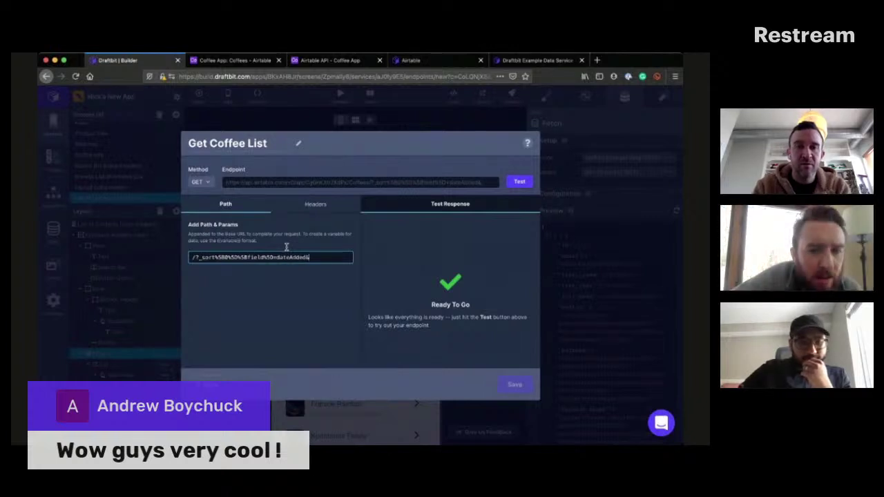
Step: Copy the encoded sort direction example from the docs and append "&_sort%5B0%5D%5Bdirection%5D=desc" to the Draftbit endpoint path
type("&")
left_click(331, 60)
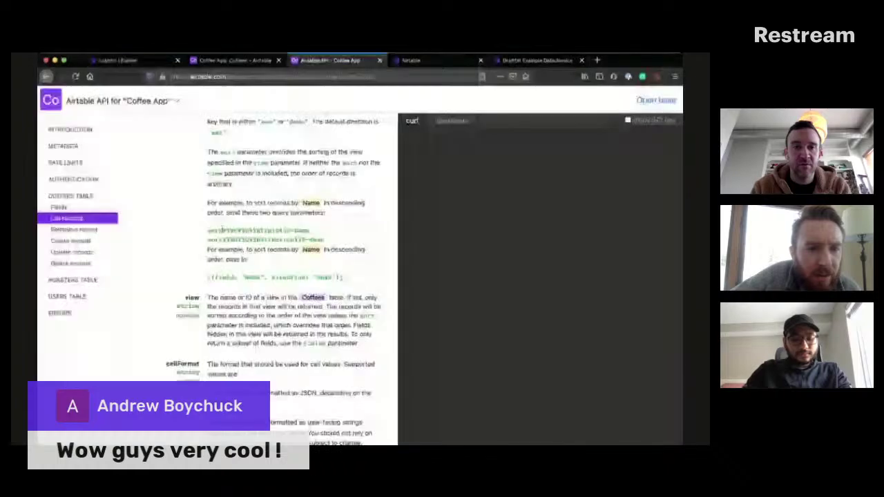
key("super+1")
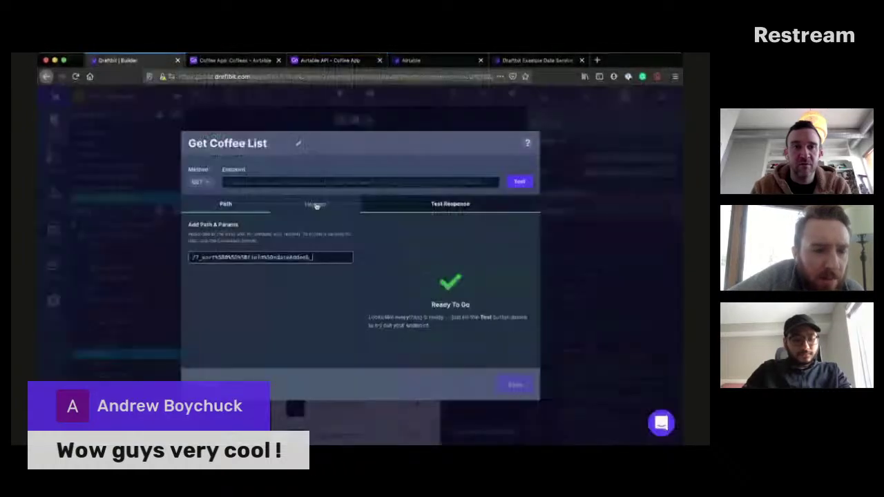
type("sort%5B0%5D%5Bdirection%5D=desc")
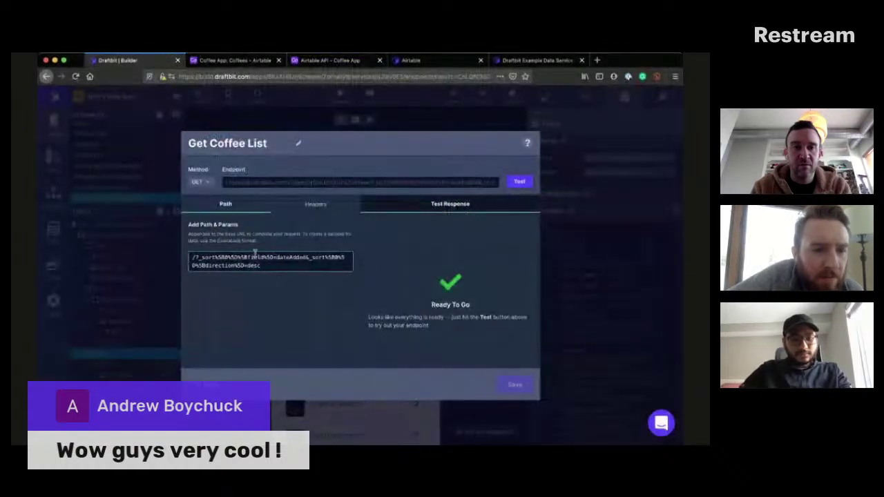
Step: Change the sort direction value in the Get Coffee List path to asc and test the endpoint
type("a")
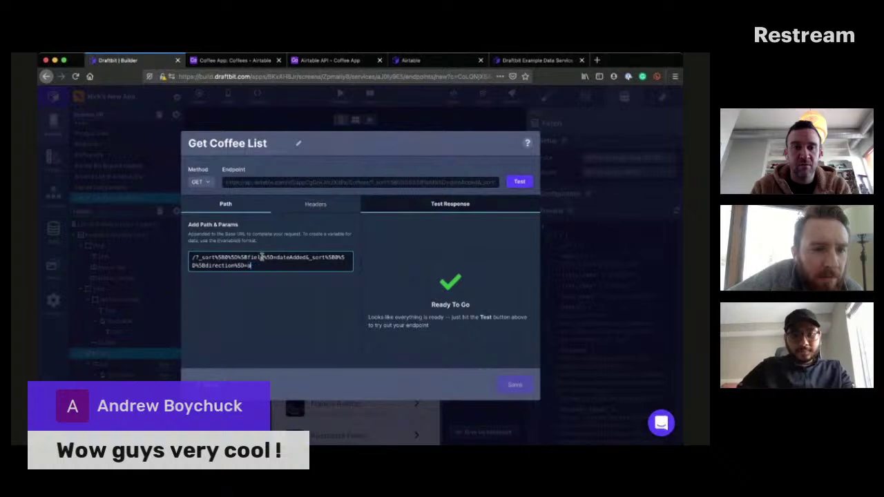
type("sc")
left_click(519, 181)
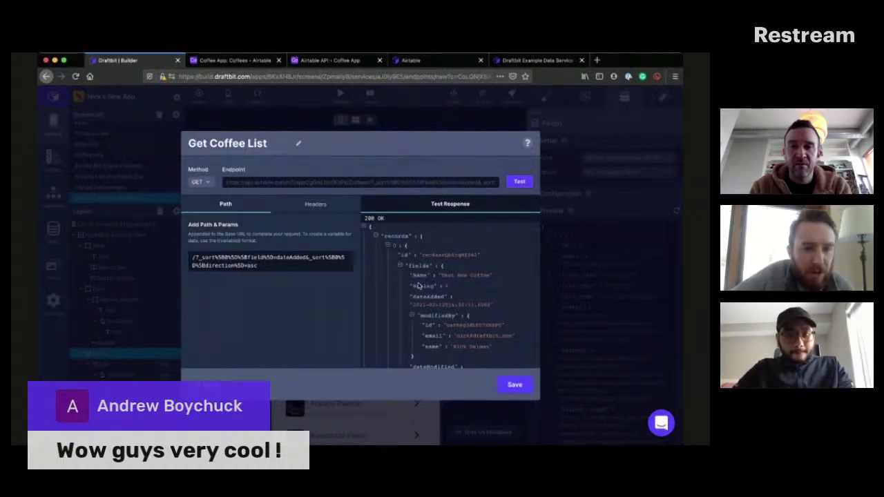
scroll(418, 286, "down", 1)
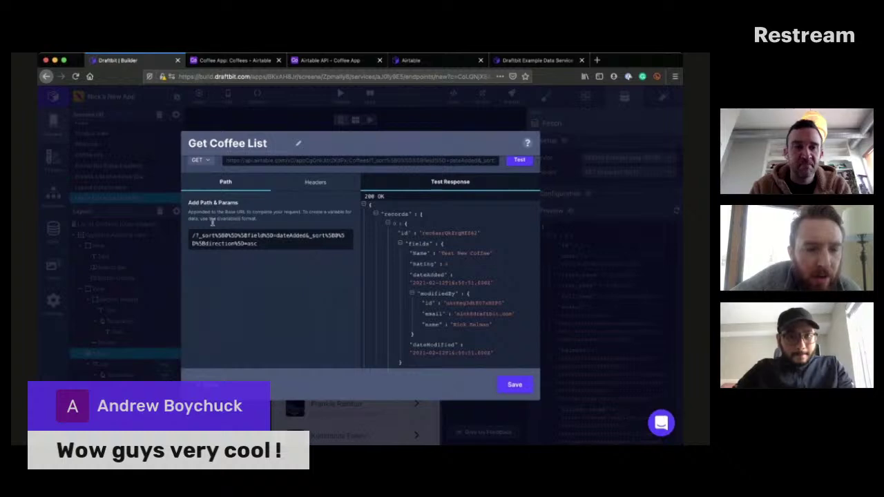
Step: Remove the underscore before both sort parameters so the path begins "/?sort%5B0%5D%5Bfield%5D=dateAdded&sort", and test the endpoint
left_click(239, 226)
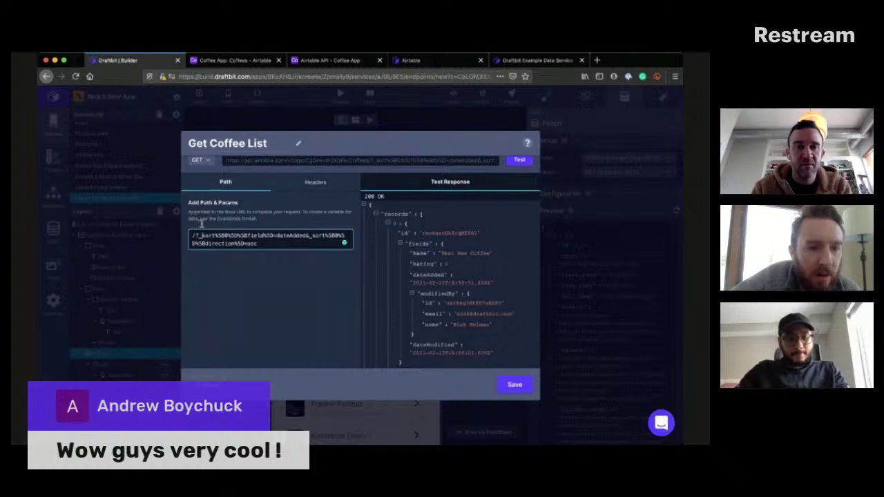
key("BackSpace")
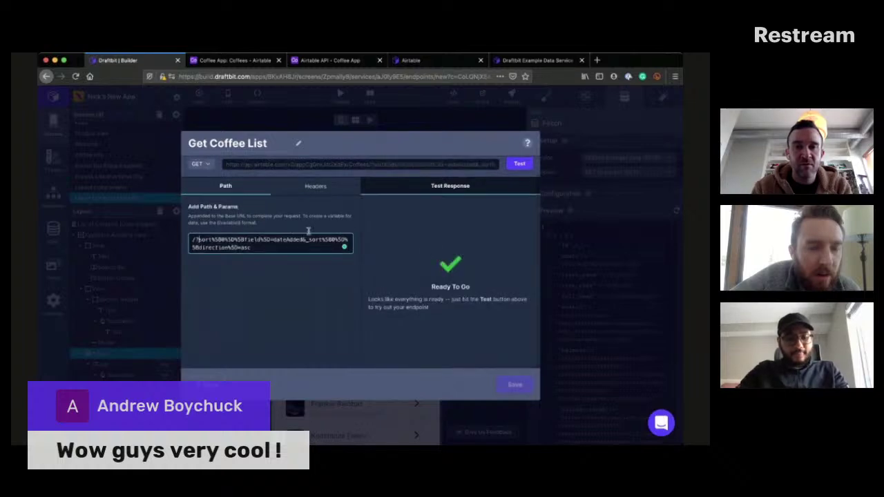
key("BackSpace")
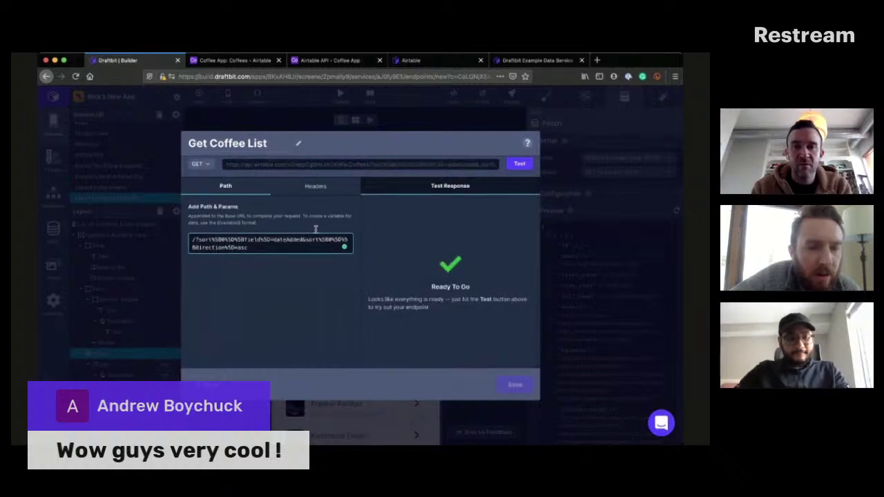
left_click(519, 158)
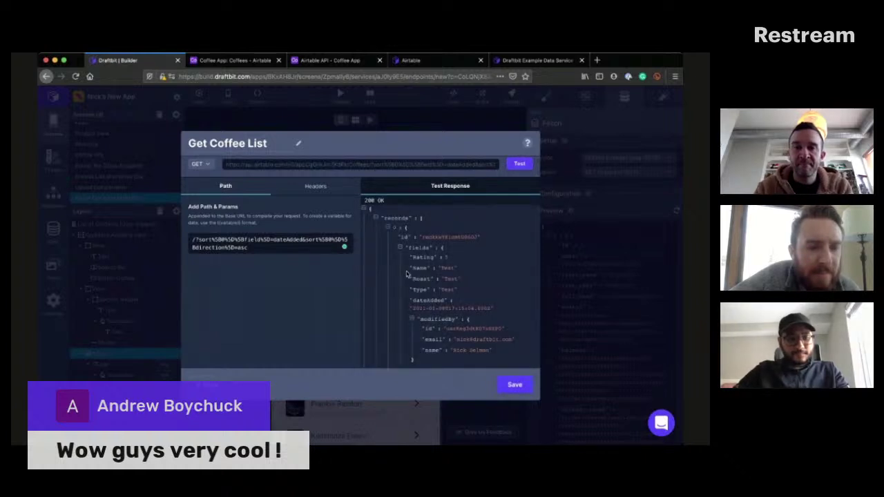
scroll(407, 274, "down", 1)
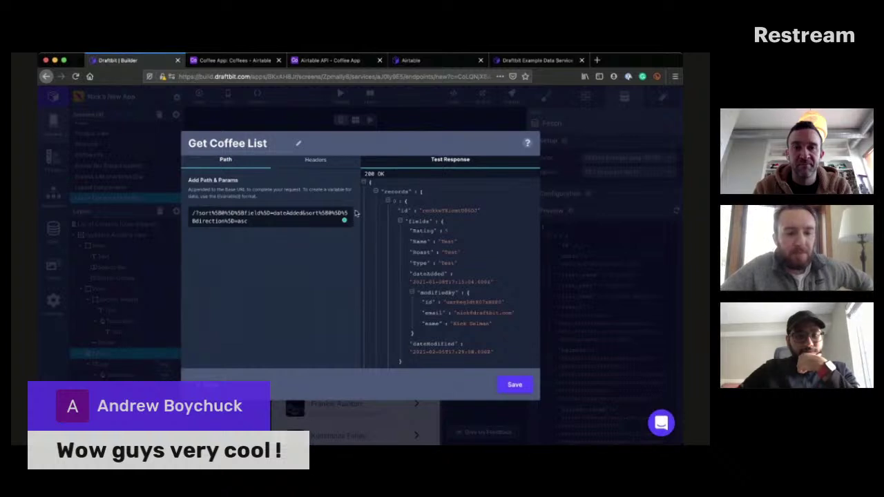
Step: Set the path's sort direction value to desc and test the Get Coffee List endpoint
left_click(270, 211)
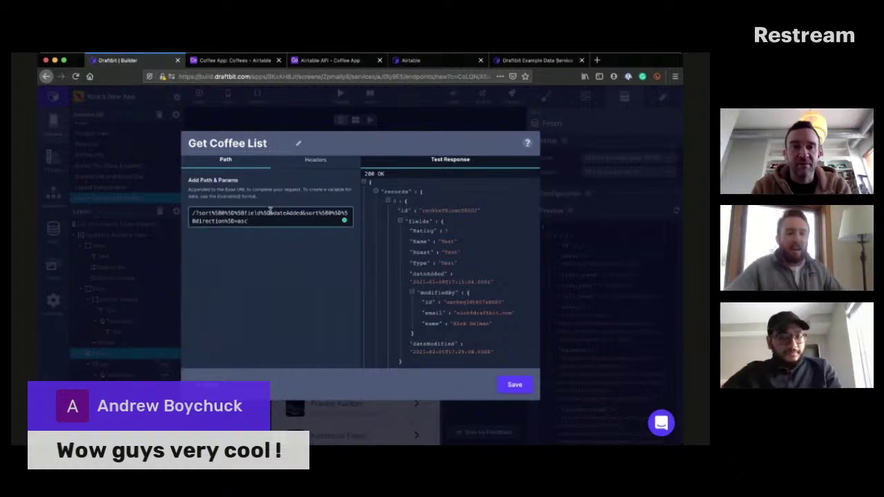
key("BackSpace")
key("BackSpace")
key("BackSpace")
type("desc")
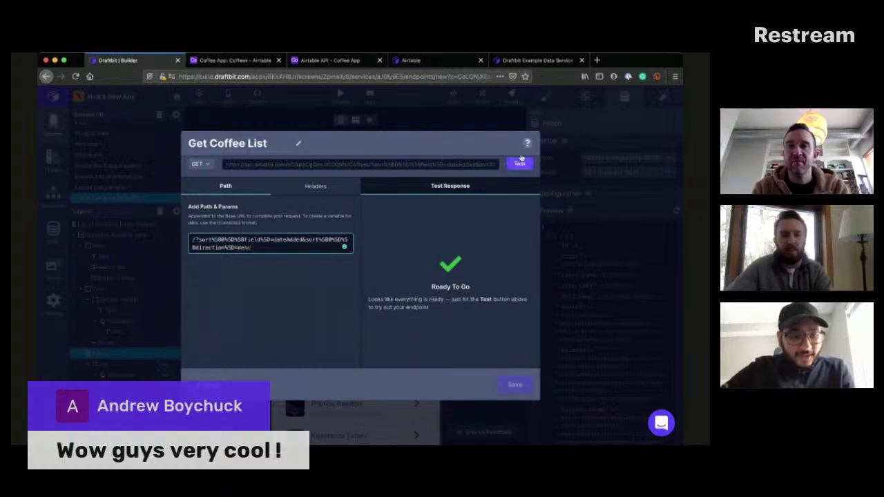
left_click(520, 162)
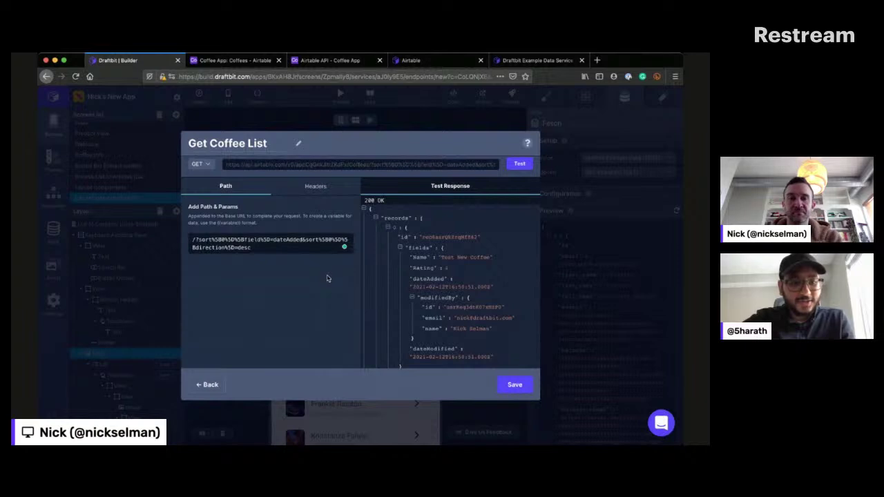
Step: Append "&" to the endpoint path and go back to the pageSize and sort parameter descriptions in the Airtable API docs
left_click(281, 237)
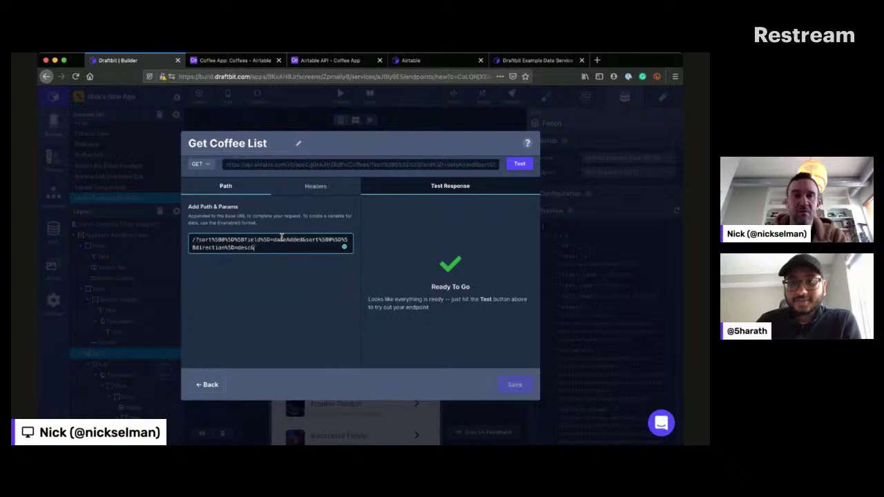
left_click(330, 60)
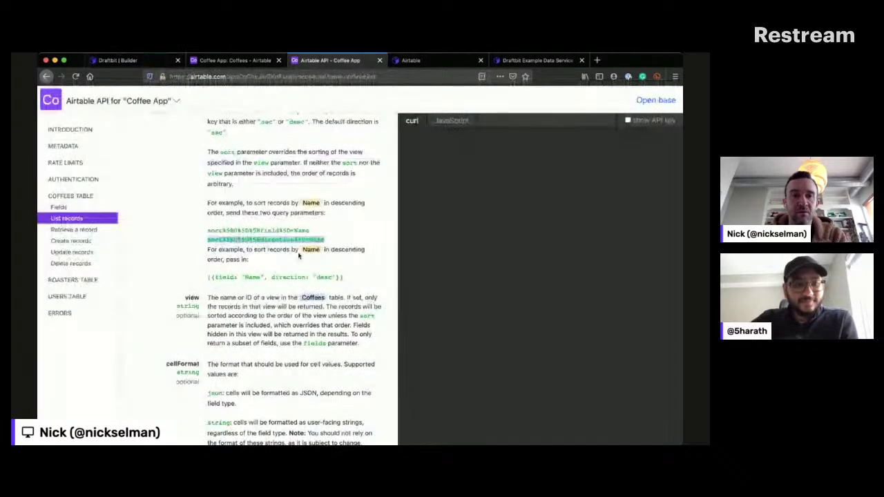
scroll(297, 259, "up", 3)
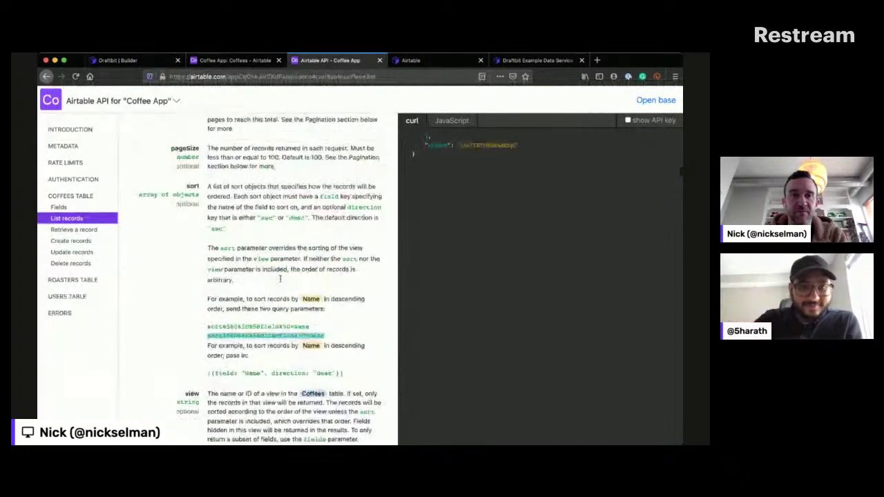
Step: Examine the List records query parameters of the Coffees table in the Airtable API documentation, especially maxRecords and its relation to pageSize
scroll(280, 279, "up", 4)
scroll(280, 279, "up", 1)
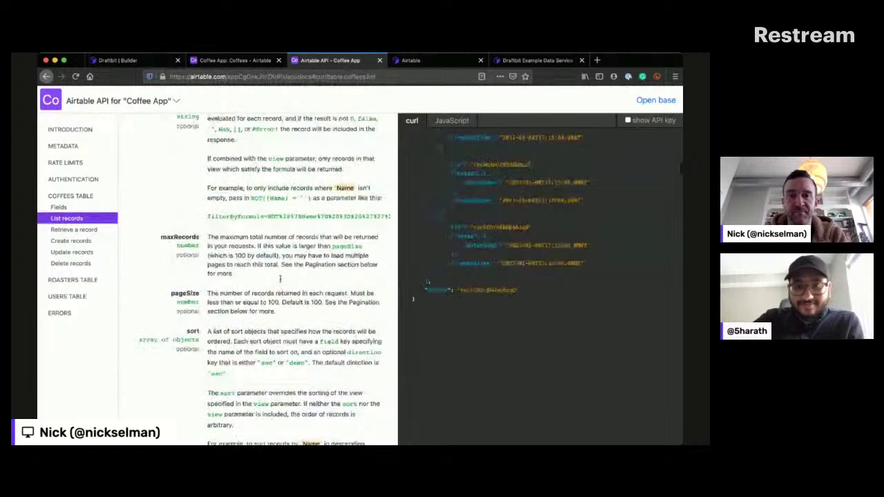
scroll(274, 257, "up", 1)
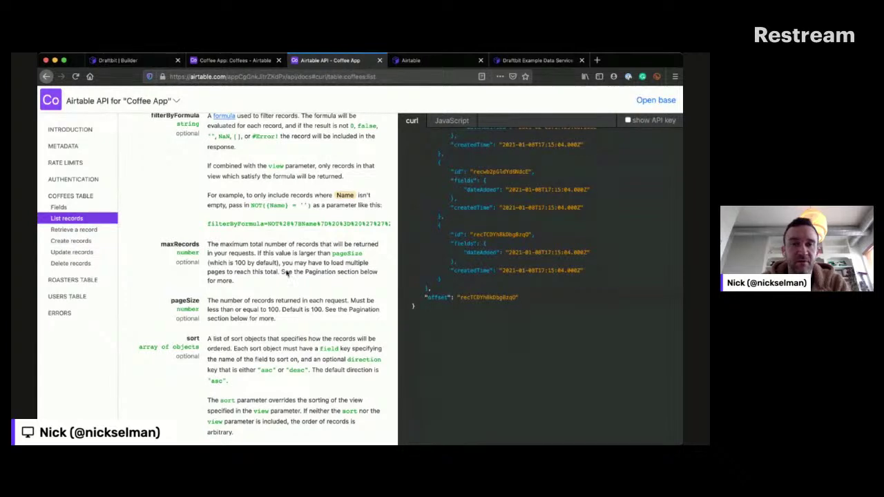
scroll(287, 274, "up", 1)
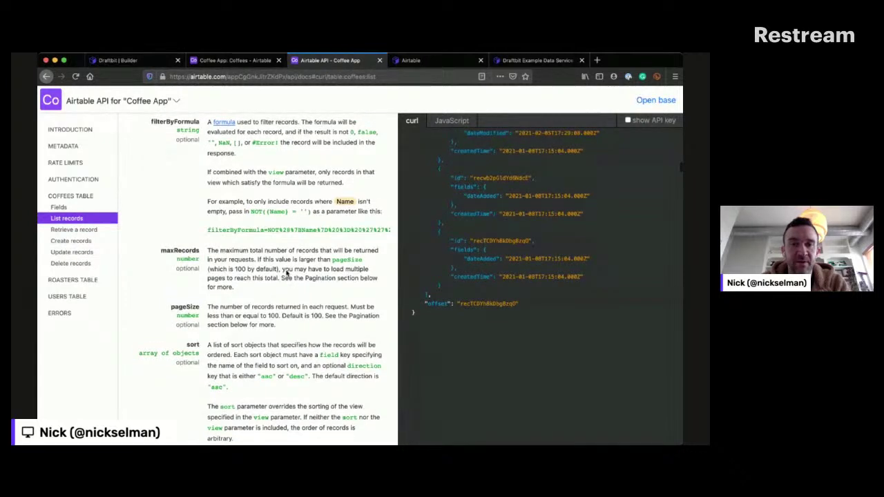
scroll(287, 273, "up", 3)
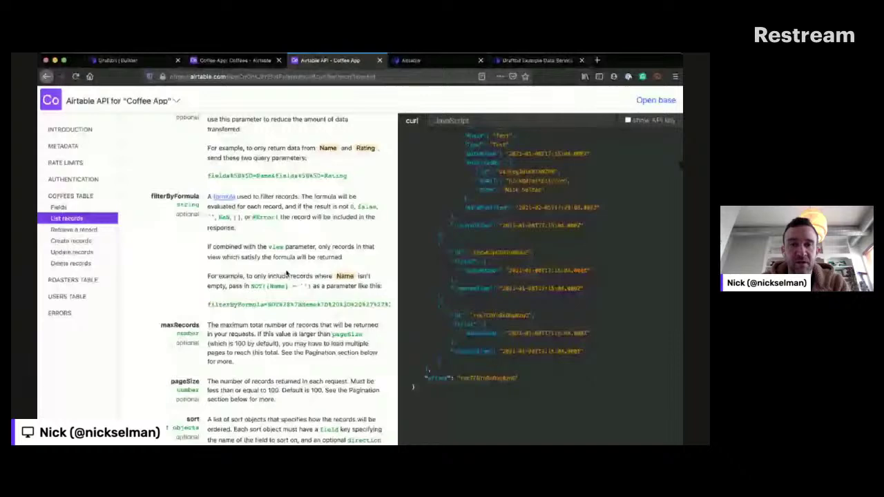
scroll(288, 274, "up", 2)
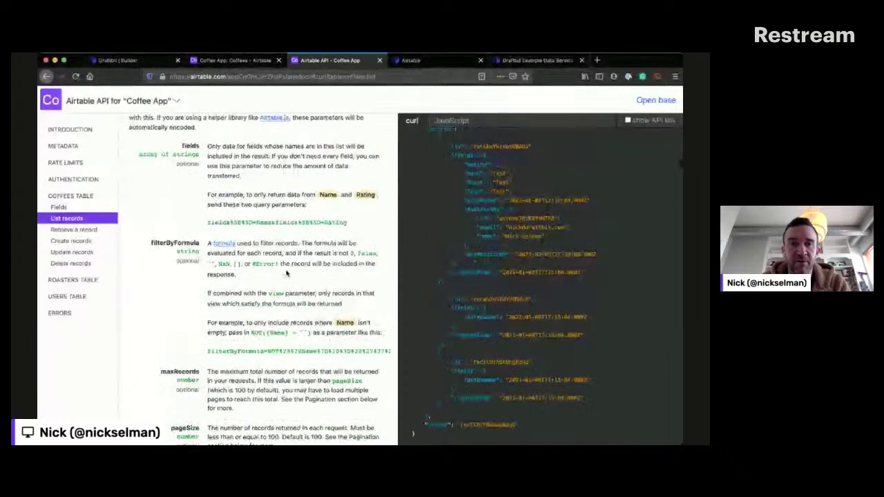
scroll(287, 274, "up", 1)
scroll(287, 273, "down", 3)
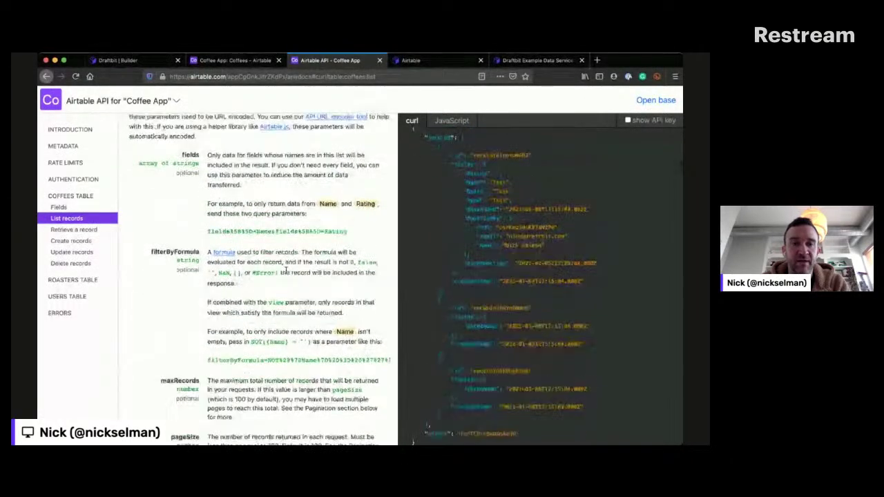
scroll(287, 274, "down", 2)
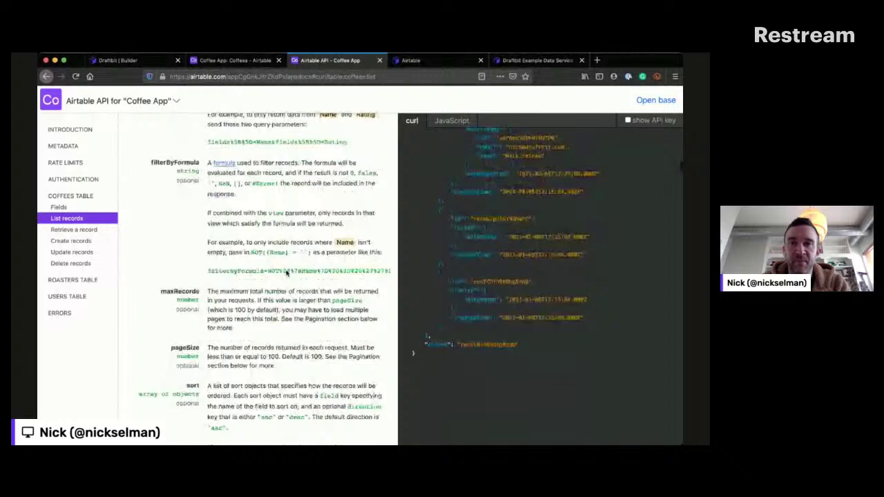
scroll(288, 274, "down", 2)
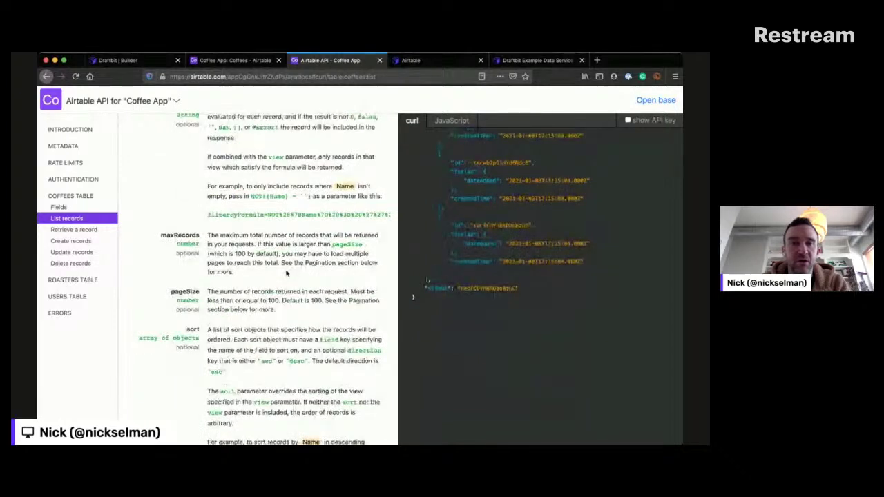
left_click_drag(238, 272, 211, 238)
left_click(233, 250)
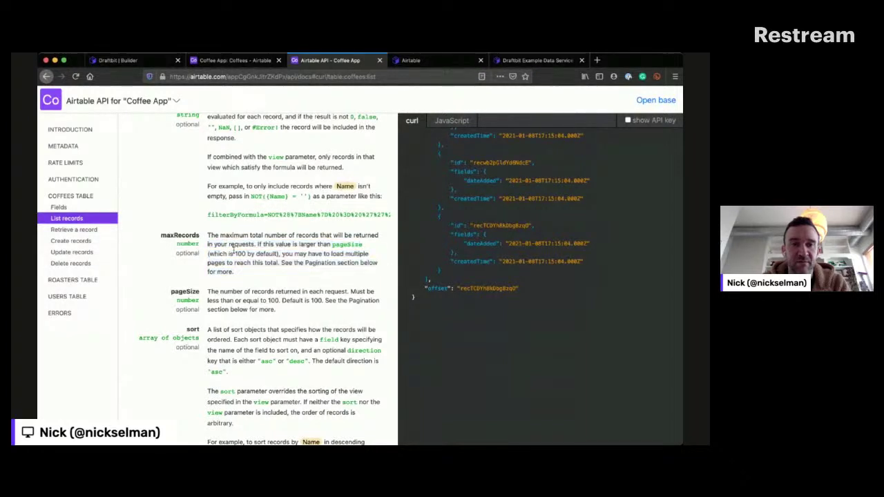
mouse_move(244, 263)
left_mouse_down()
mouse_move(209, 228)
mouse_move(237, 262)
left_mouse_up()
left_click(209, 223)
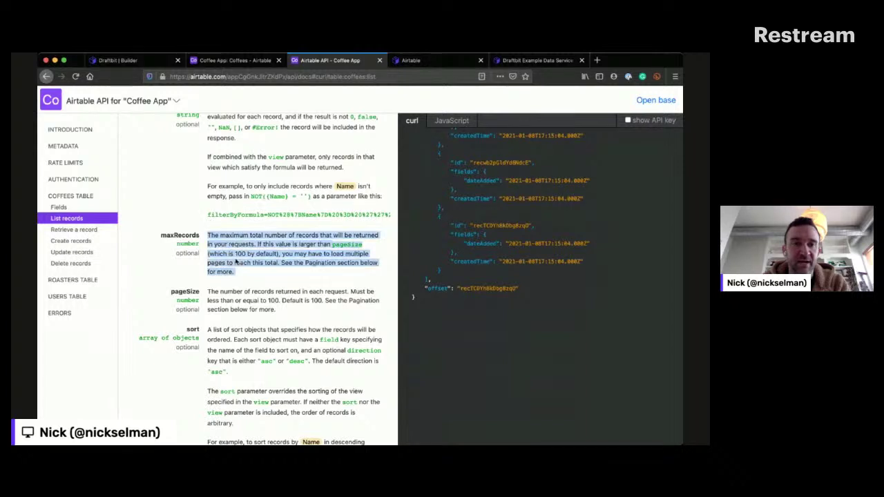
left_click(236, 262)
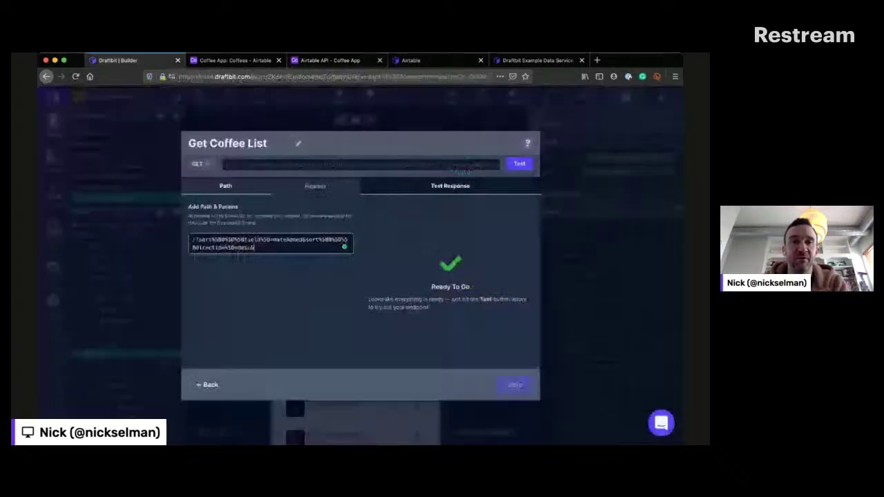
Step: Switch to Draftbit, test the Get Coffee List endpoint, and save it with the trailing "&" removed from its path
left_click(118, 60)
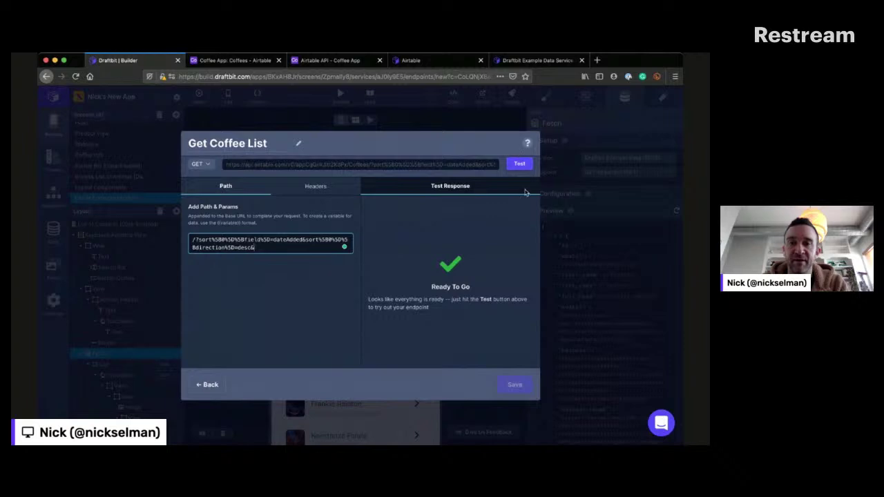
left_click(520, 163)
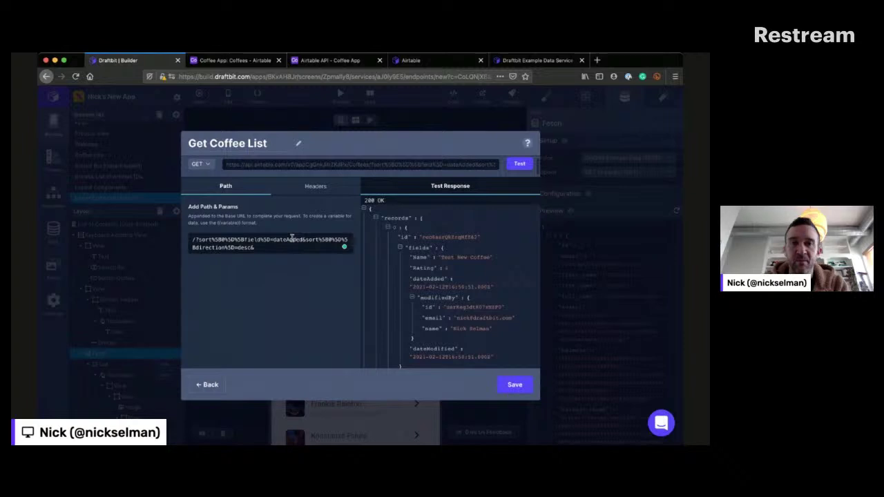
key("BackSpace")
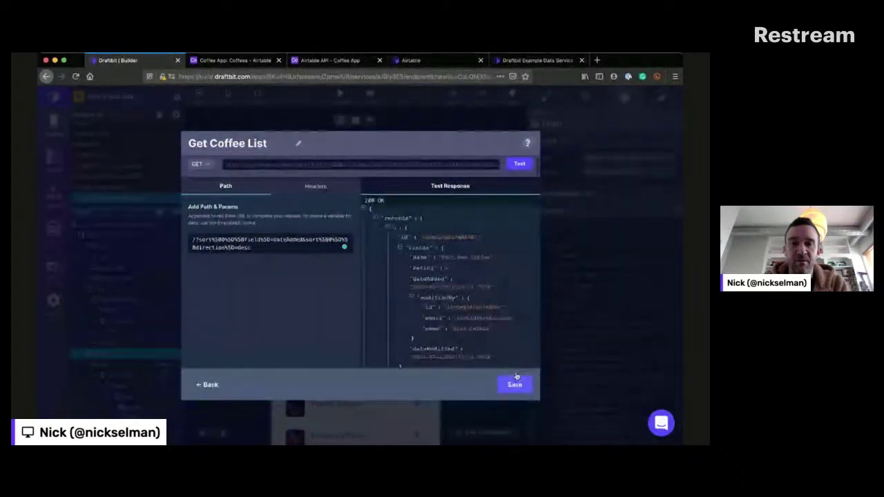
left_click(515, 384)
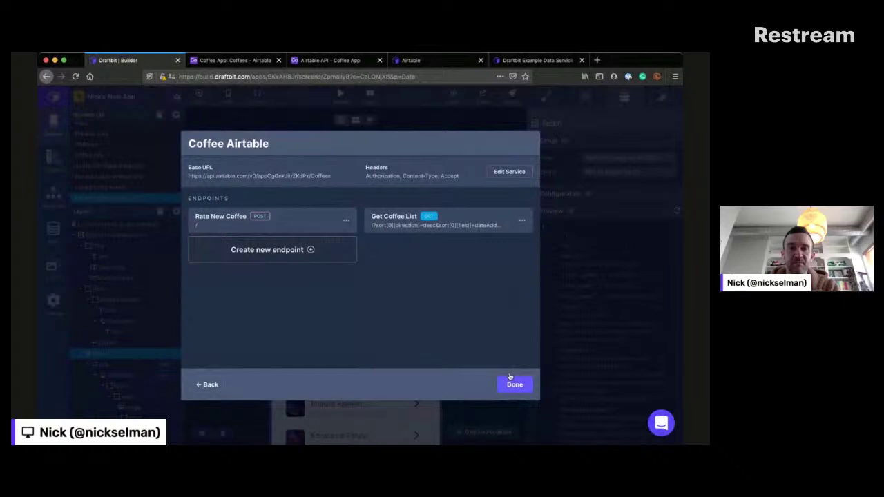
left_click(512, 382)
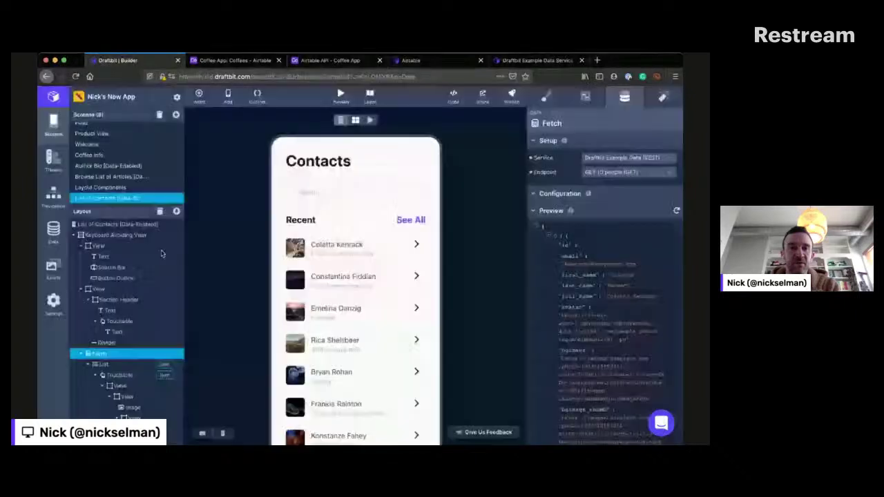
Step: Set the Fetch component's service to Coffee Airtable (REST) and its endpoint to Get Coffee List (GET)
left_click(625, 157)
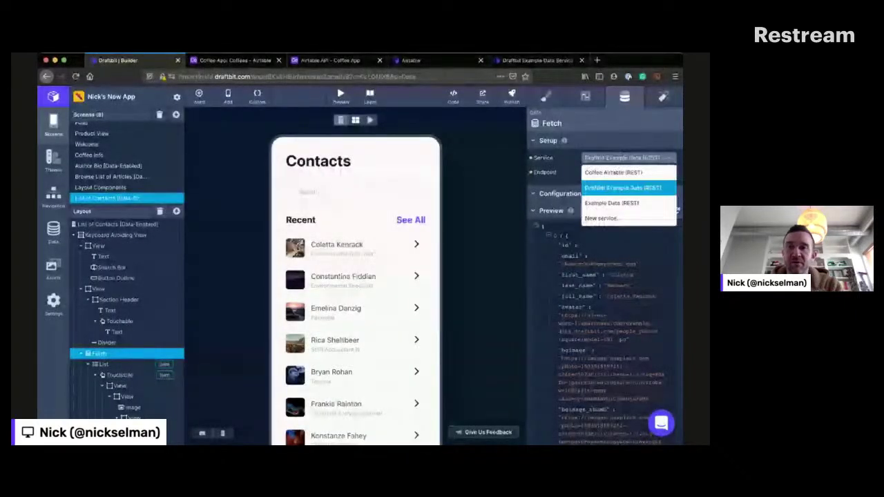
left_click(628, 158)
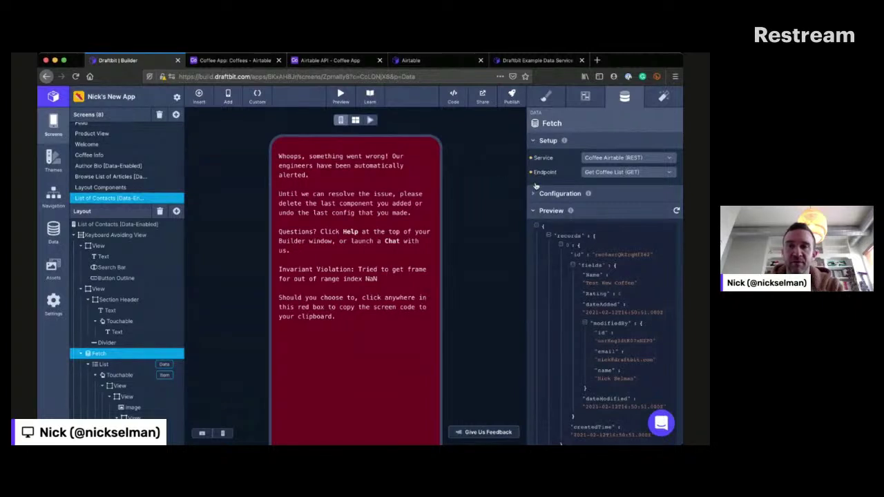
Step: Set the image source of the list item's Image to the first existing photo asset
scroll(125, 329, "down", 1)
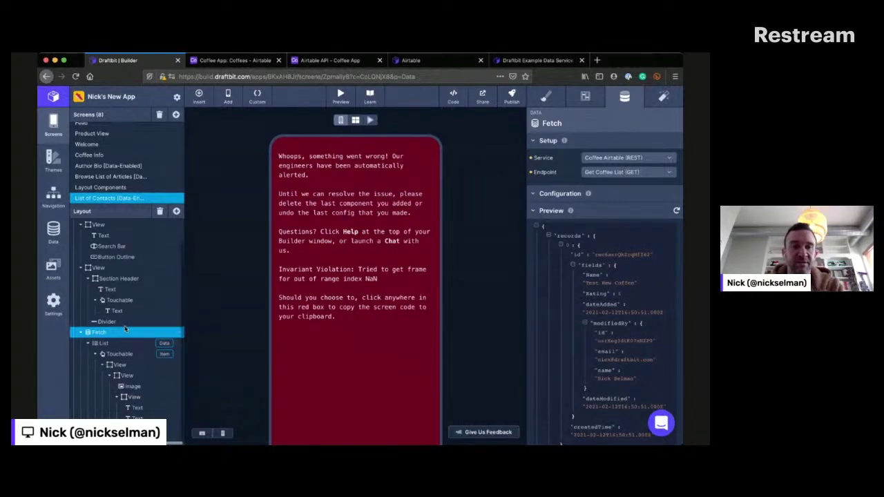
left_click(131, 386)
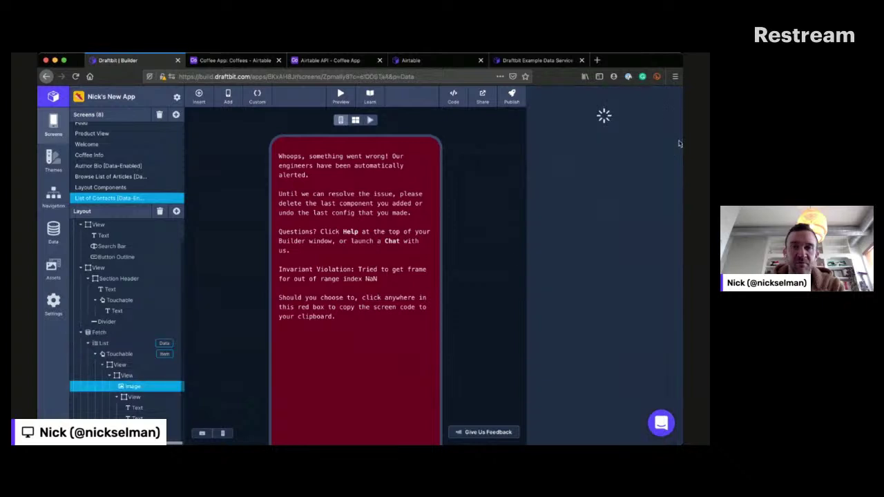
left_click(636, 156)
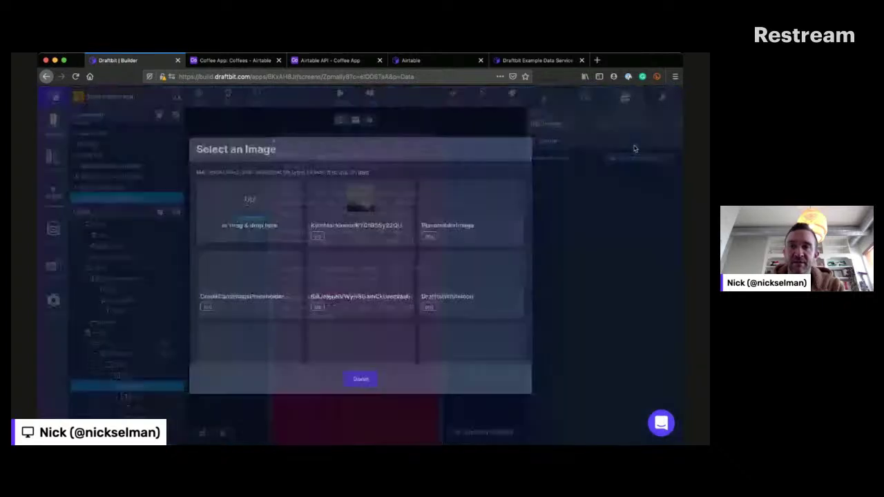
left_click(378, 191)
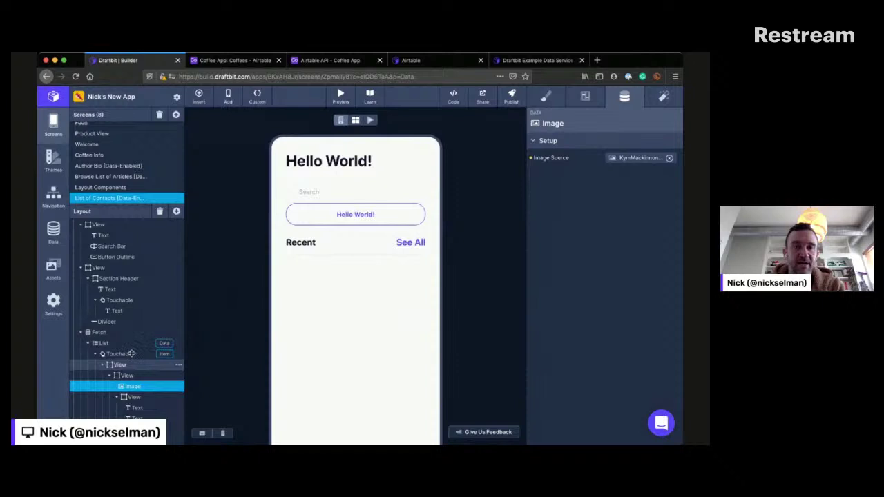
Step: Set the mapped data value of the List inside the Fetch component to data.records
left_click(135, 408)
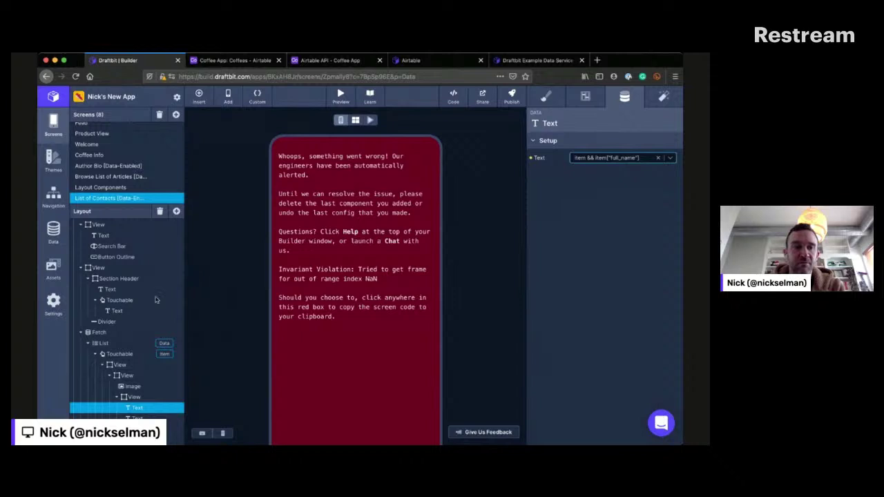
left_click(104, 332)
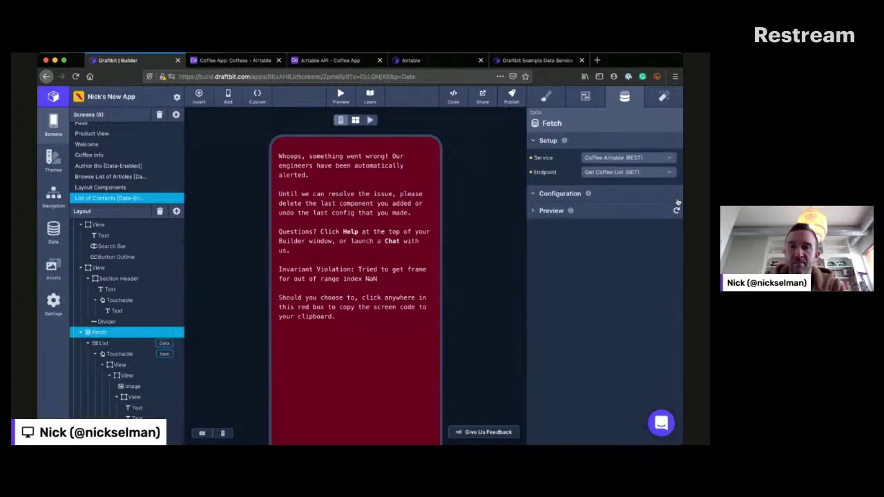
left_click(116, 354)
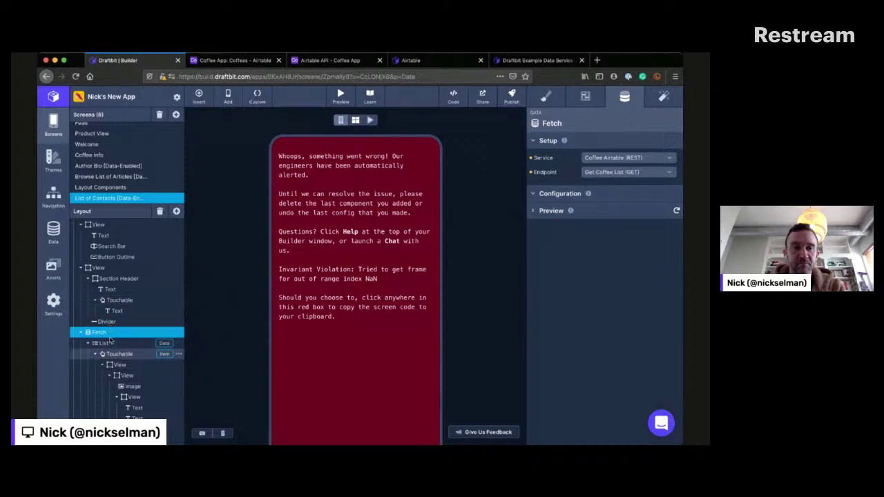
left_click(104, 342)
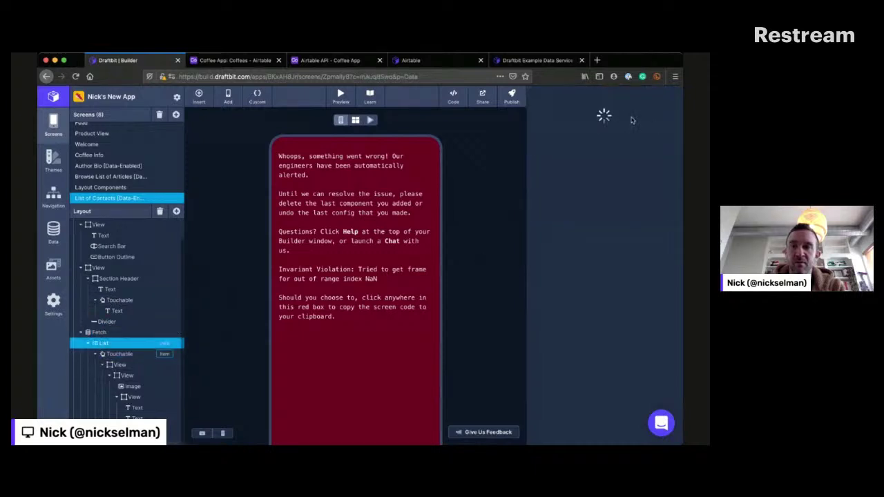
left_click(632, 158)
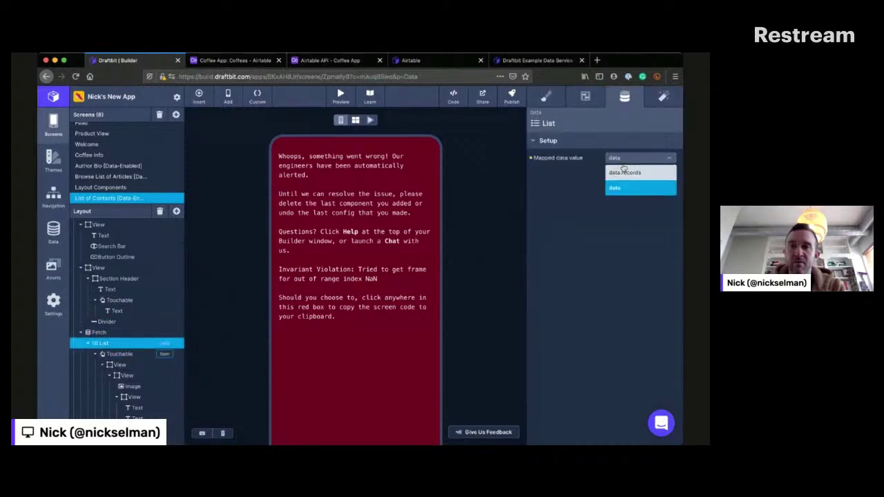
left_click(623, 166)
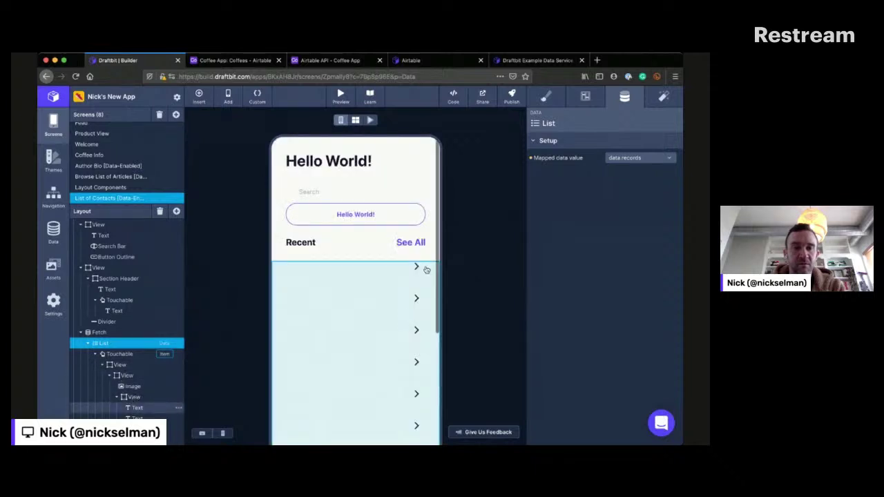
Step: Bind the first Text in the list item to fields.Name
left_click(424, 270)
left_click(668, 157)
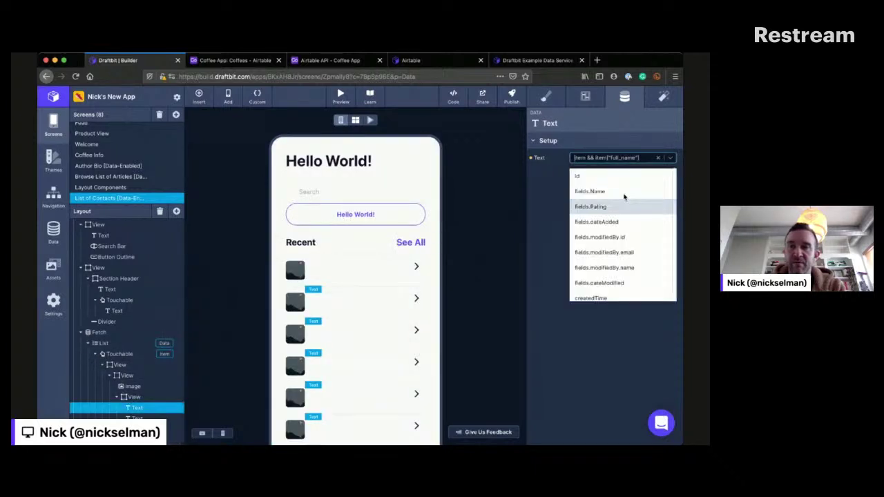
left_click(612, 184)
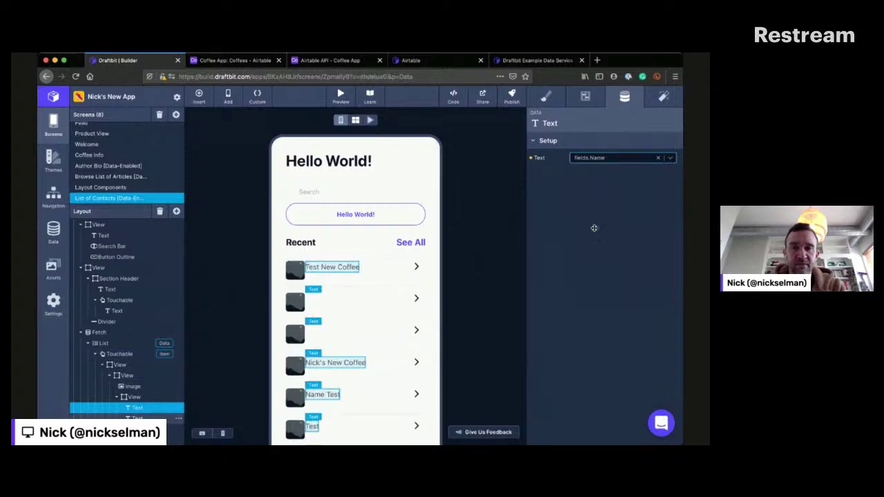
Step: Bind the second Text in the list item to fields.Rating and check the List in the screen preview
left_click(670, 156)
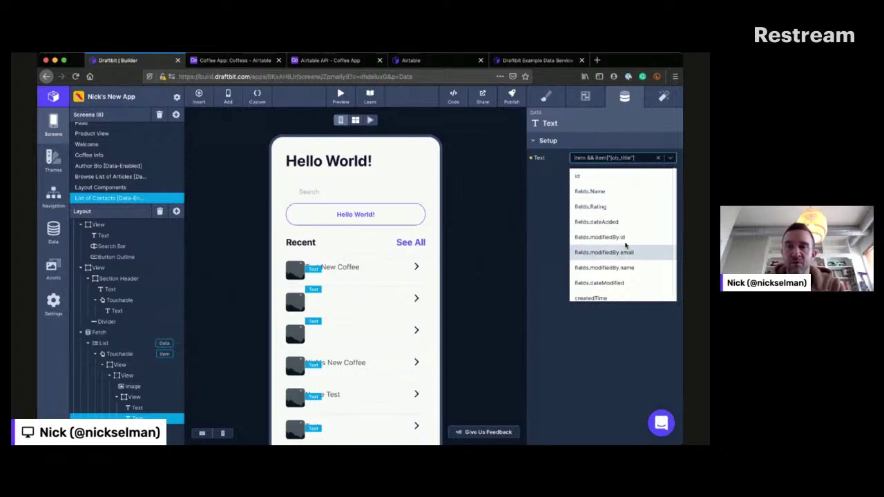
scroll(622, 225, "down", 1)
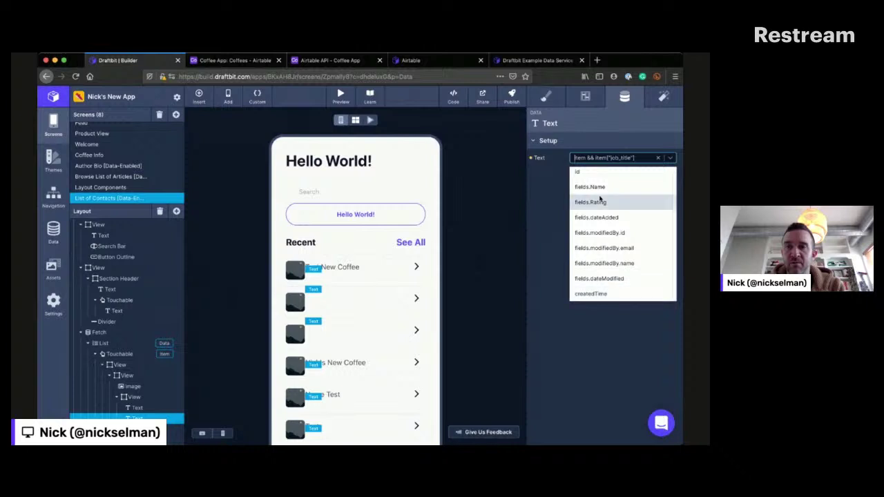
left_click(599, 200)
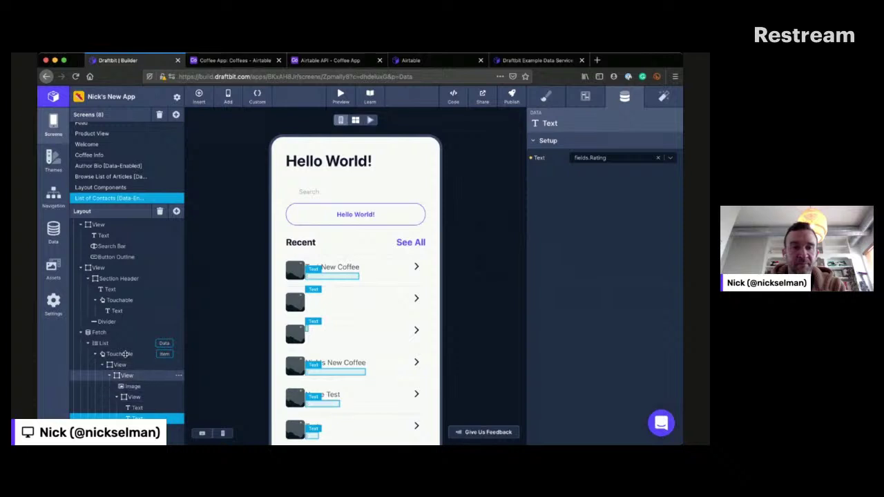
left_click(109, 343)
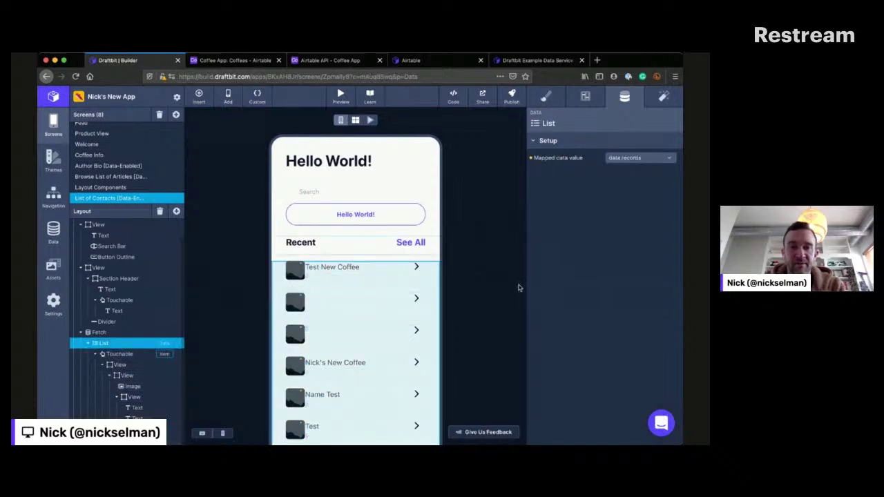
scroll(337, 338, "down", 3)
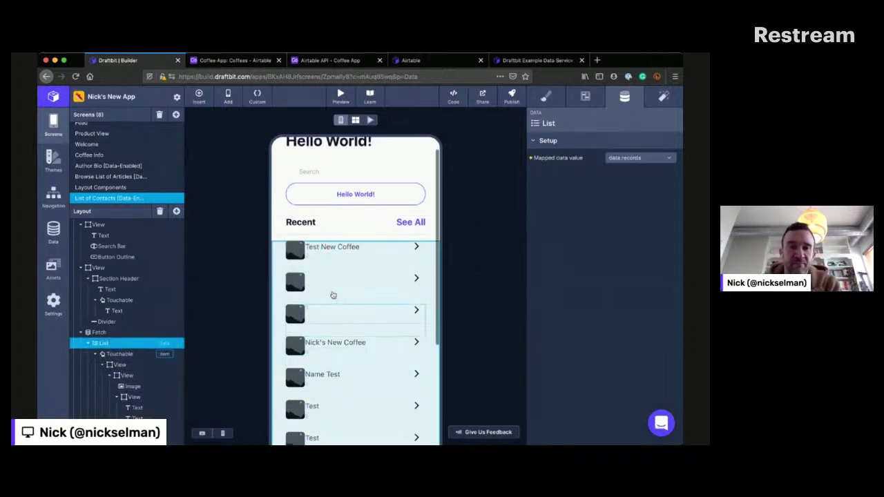
Step: Check the data bindings of the name and rating Texts in the list items of the screen preview
scroll(347, 286, "down", 1)
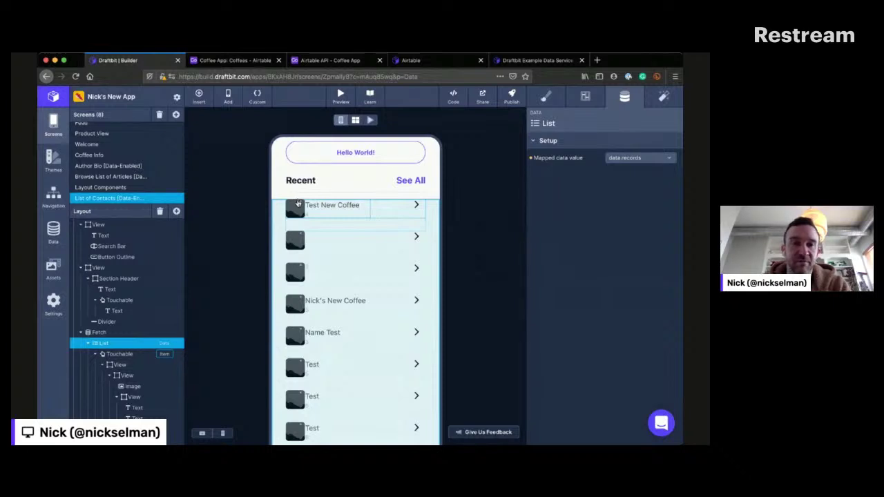
left_click(330, 200)
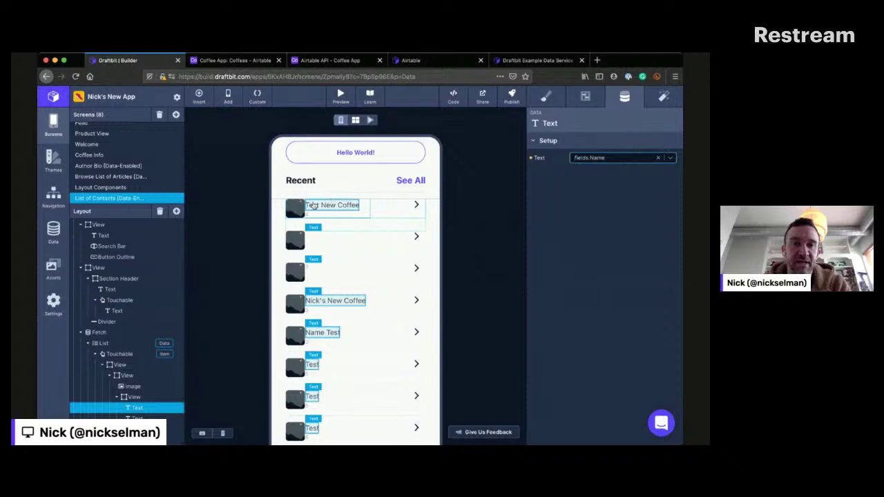
left_click(315, 206)
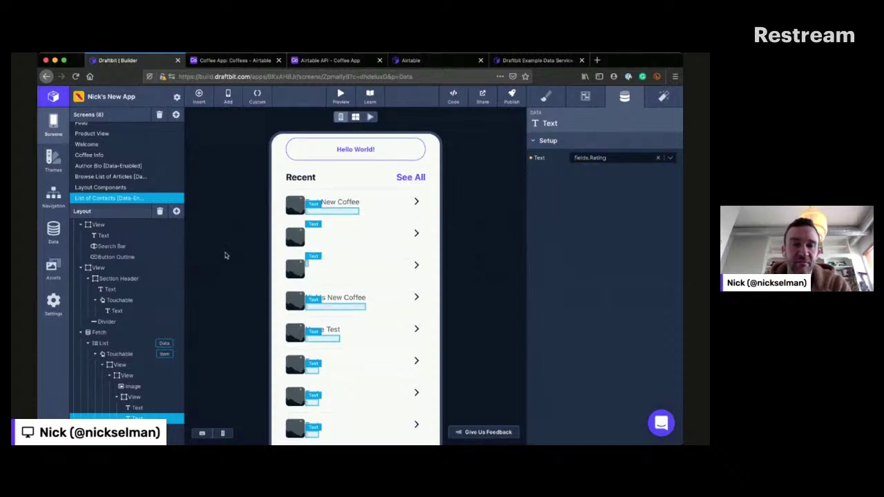
scroll(224, 256, "down", 2)
scroll(224, 255, "down", 1)
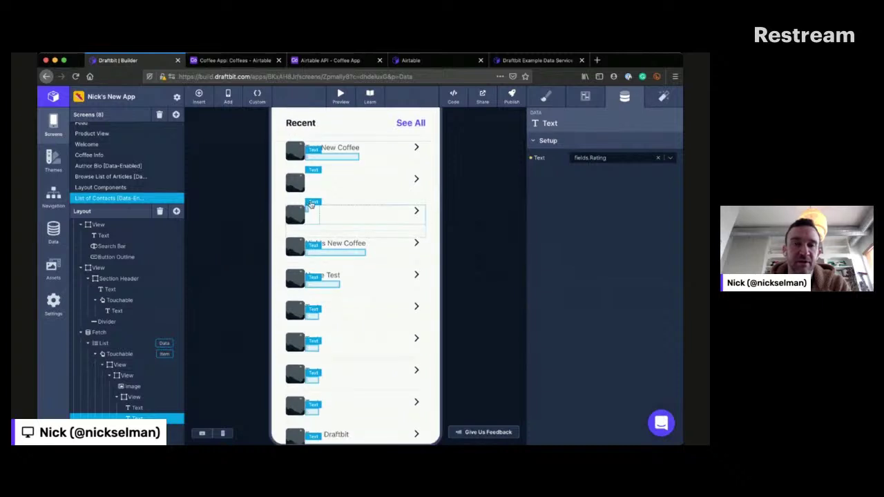
left_click(167, 397)
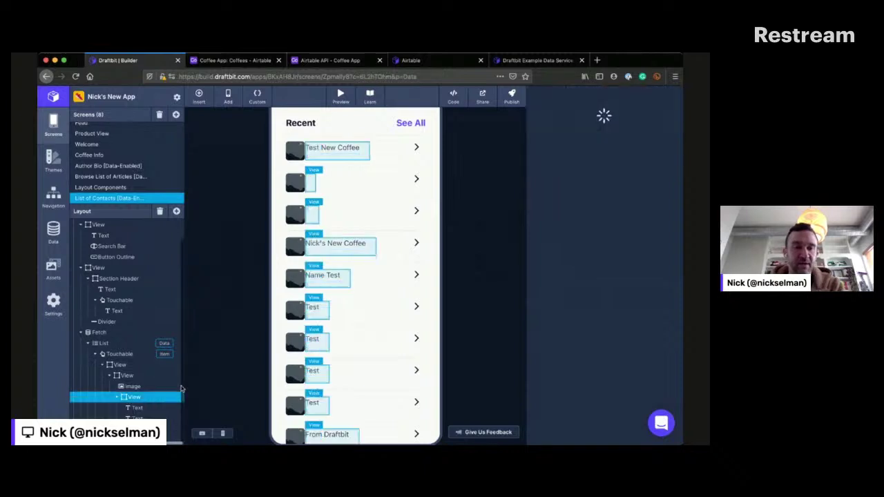
left_click(176, 210)
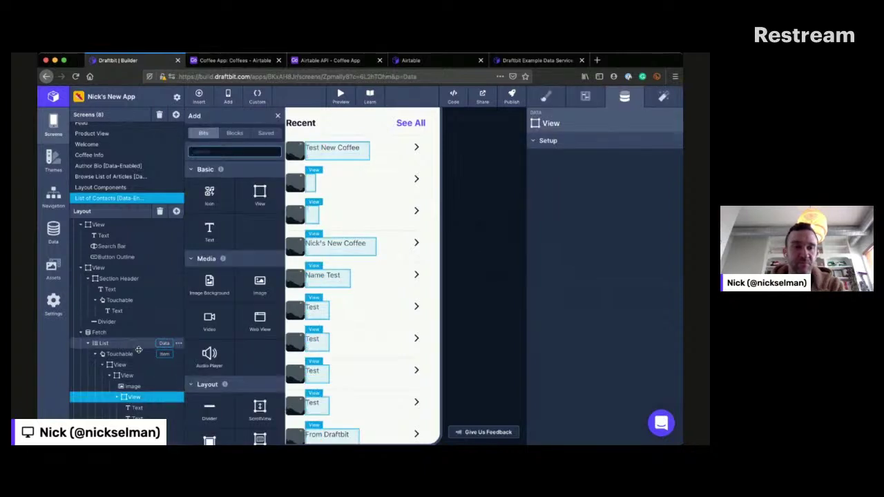
left_click(178, 416)
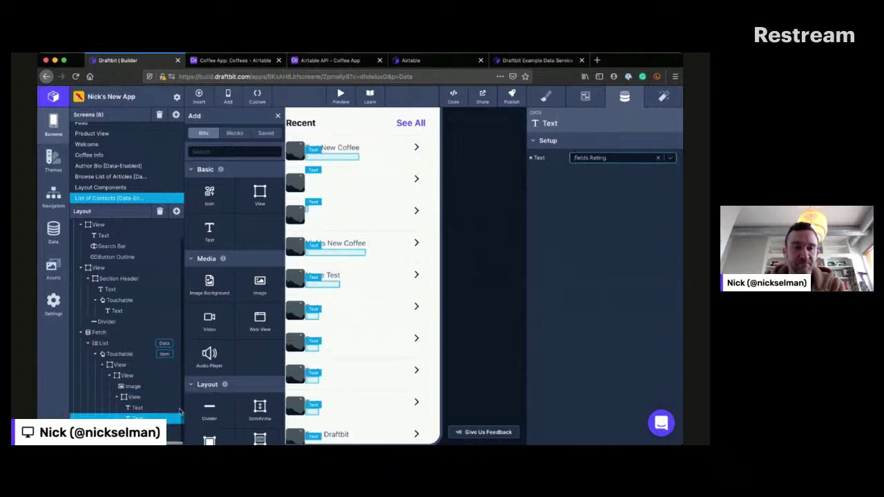
left_click(277, 116)
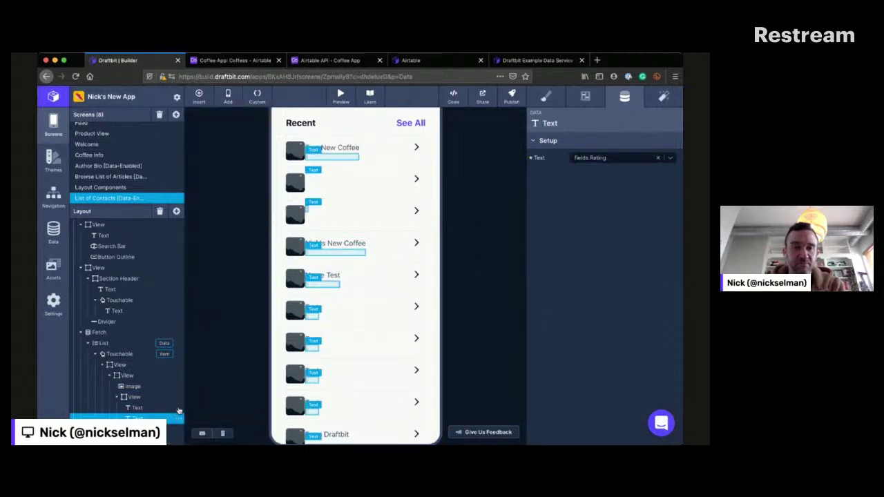
Step: Duplicate the rating Text in the list item and set the copy's text to the custom value "of 5"
left_click(178, 417)
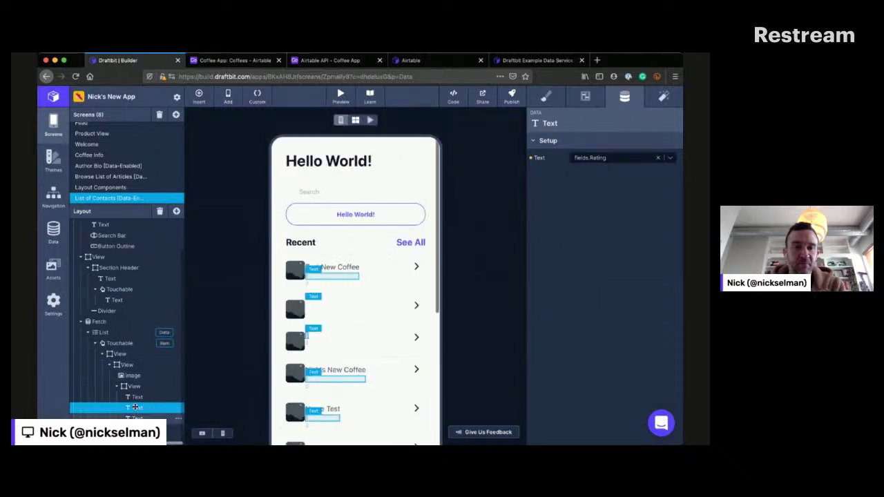
left_click(575, 158)
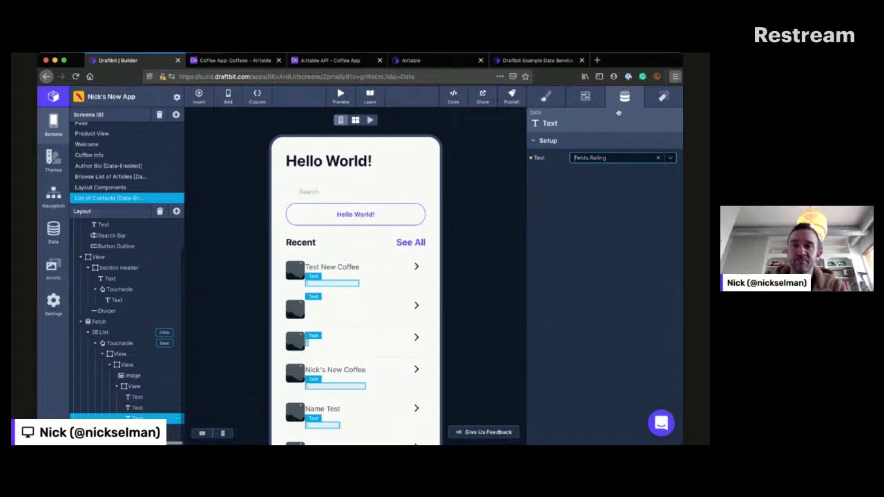
key("ctrl+a")
key("BackSpace")
type("of")
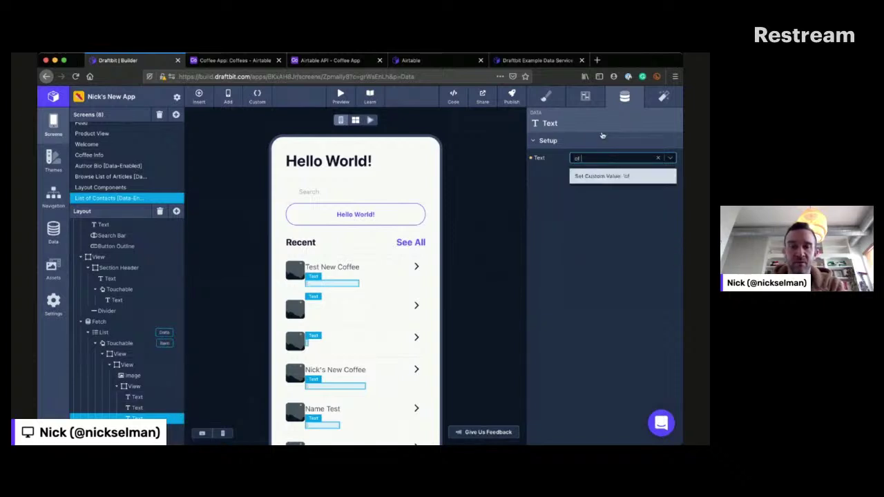
type(" 5")
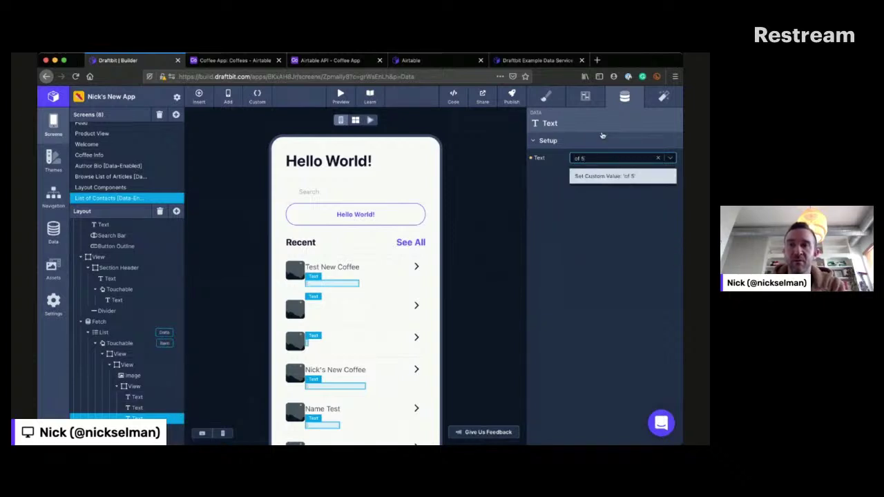
key("Return")
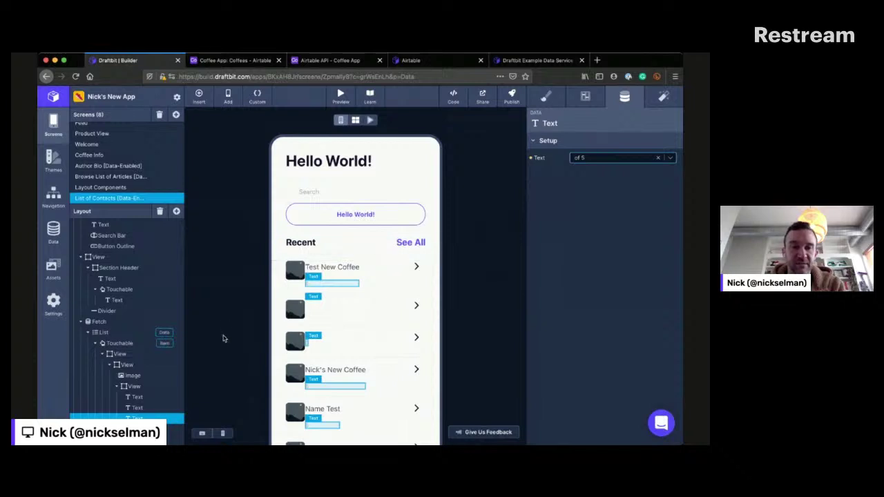
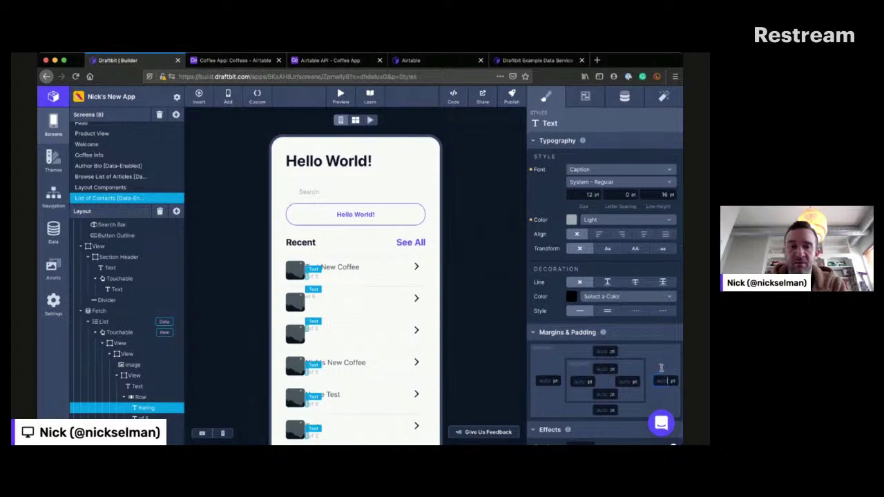
Step: Try a right margin of 2 pt on the Rating Text and check its spacing in the list preview
left_click(665, 380)
type("2")
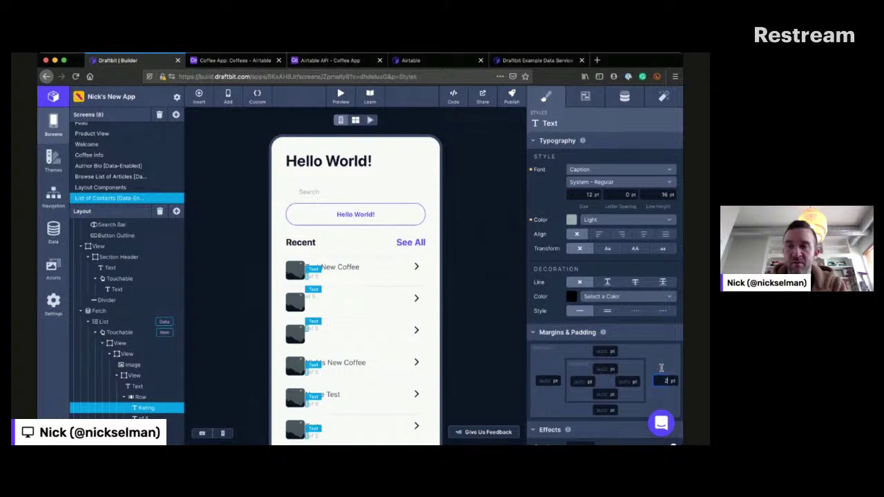
left_click(479, 372)
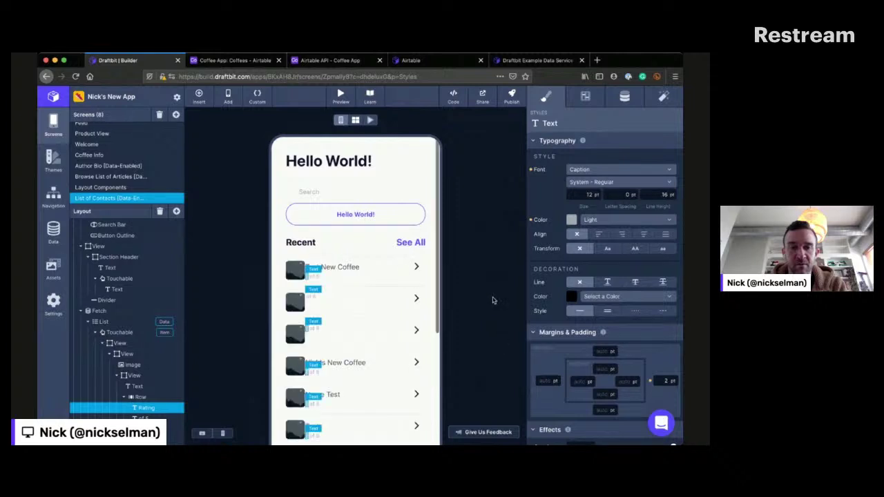
left_click(325, 214)
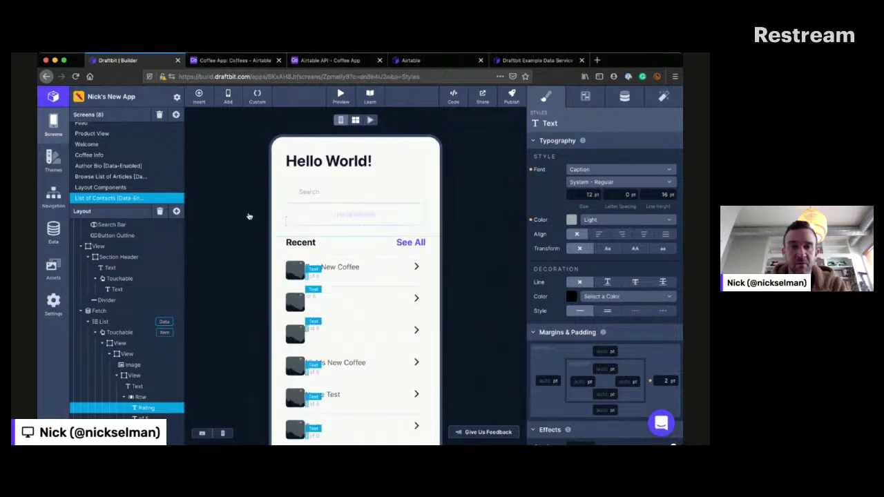
scroll(222, 221, "down", 2)
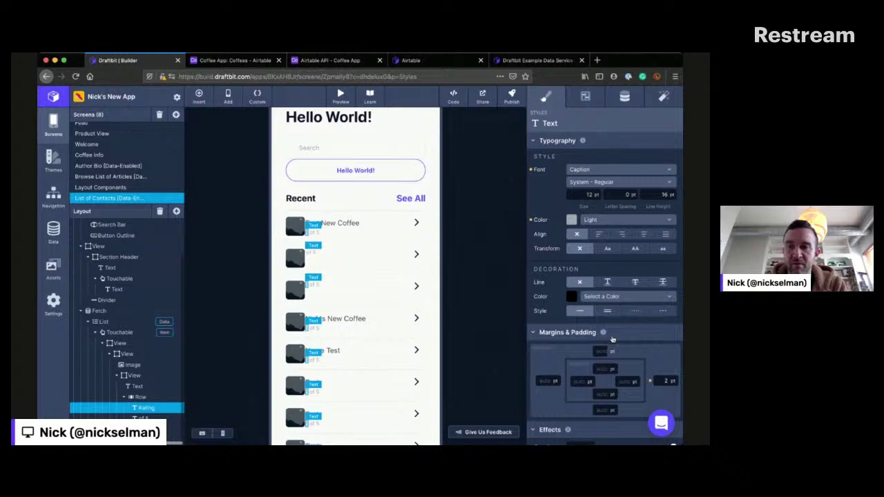
Step: Set the Rating Text's right margin to 3 pt and check the spacing before "of 5" in the list preview
double_click(663, 378)
type("3")
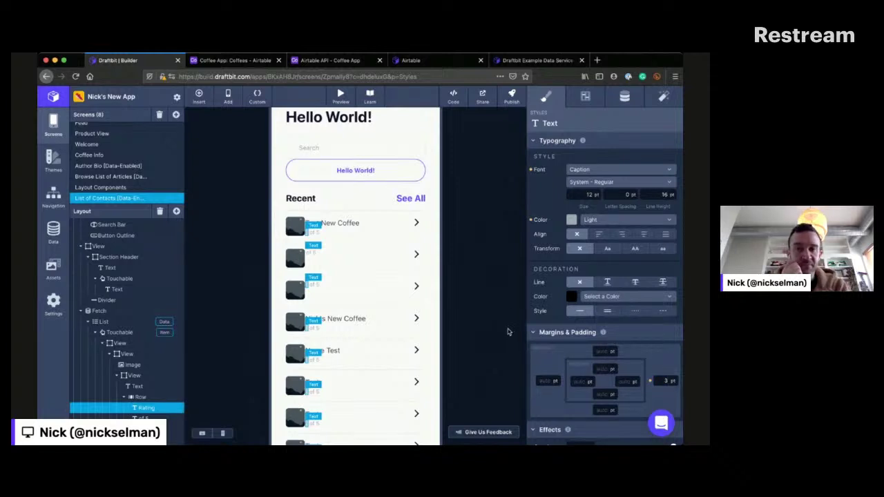
scroll(507, 333, "up", 2)
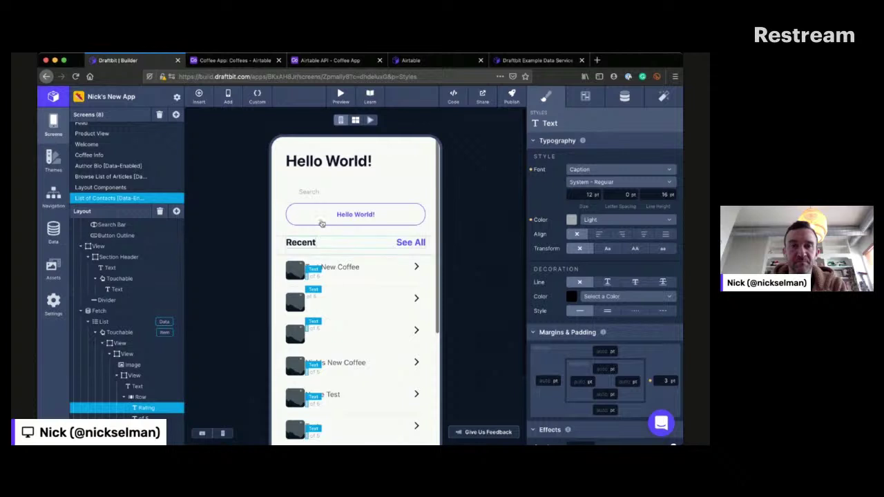
left_click(322, 224)
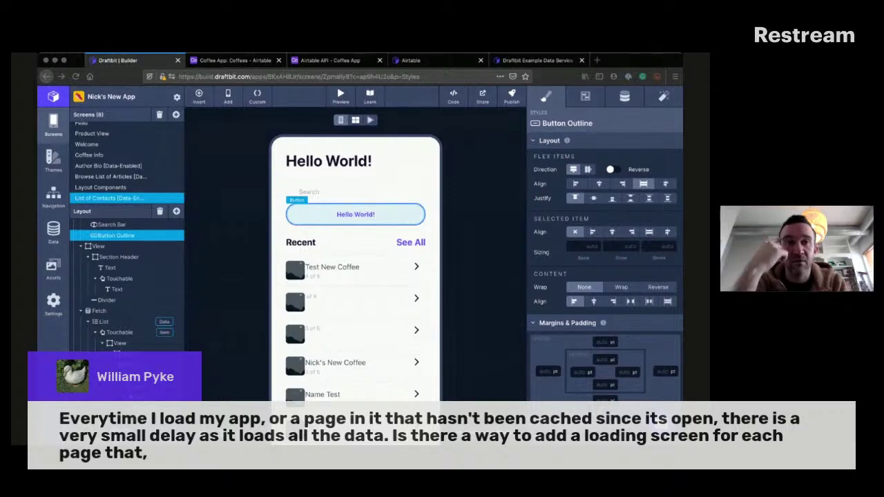
Step: Review the data settings of the List, its Touchable and the Fetch component, and look at the screen's custom code without changing it
left_click(458, 299)
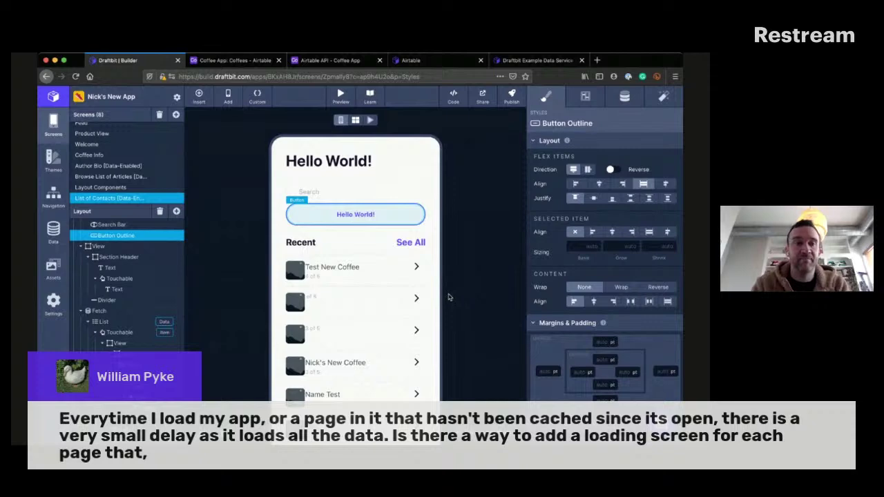
left_click(119, 315)
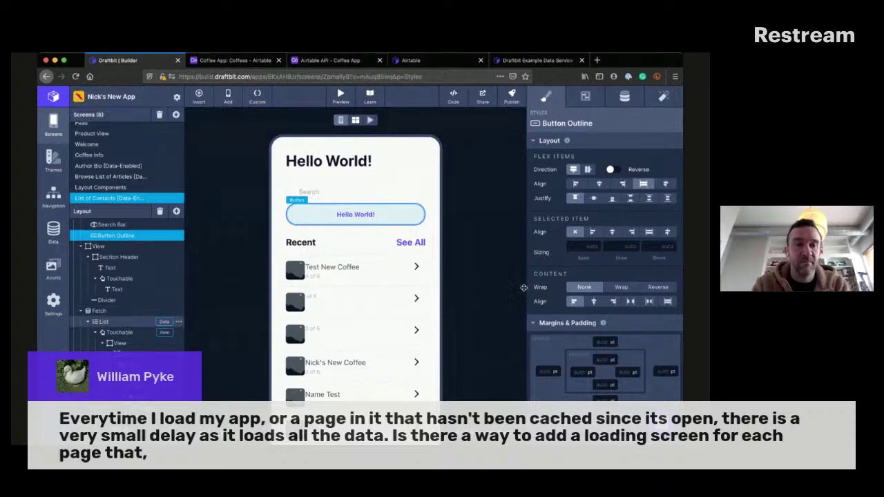
left_click(624, 97)
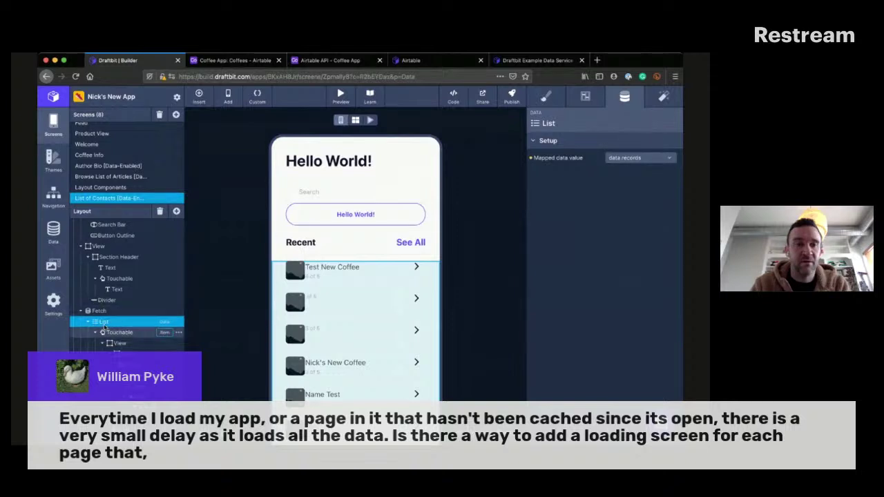
left_click(114, 332)
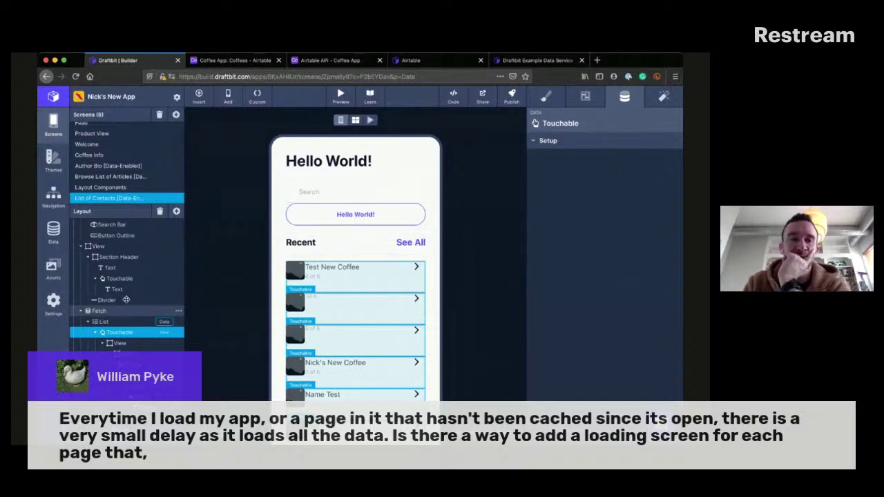
left_click(173, 311)
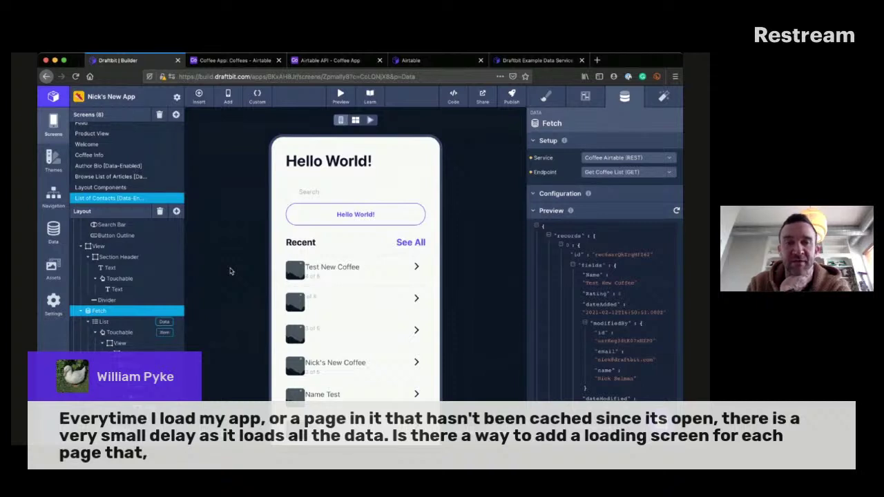
left_click(258, 91)
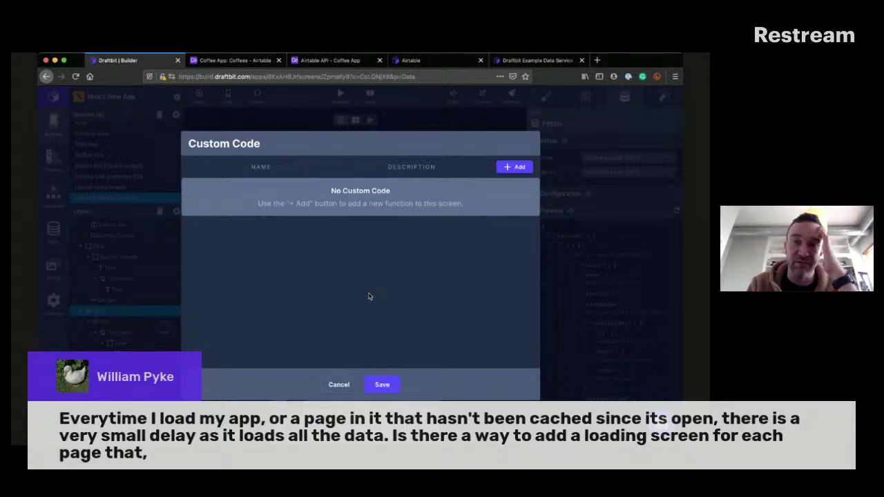
left_click(339, 384)
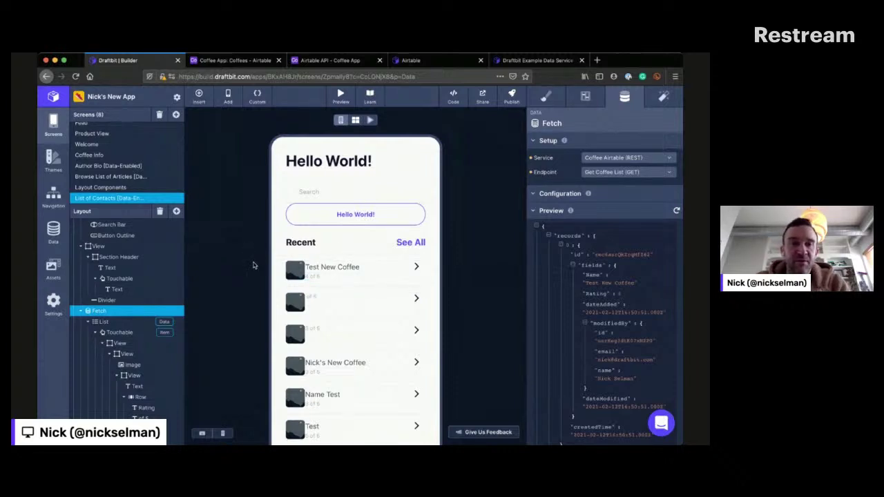
key("super+Tab")
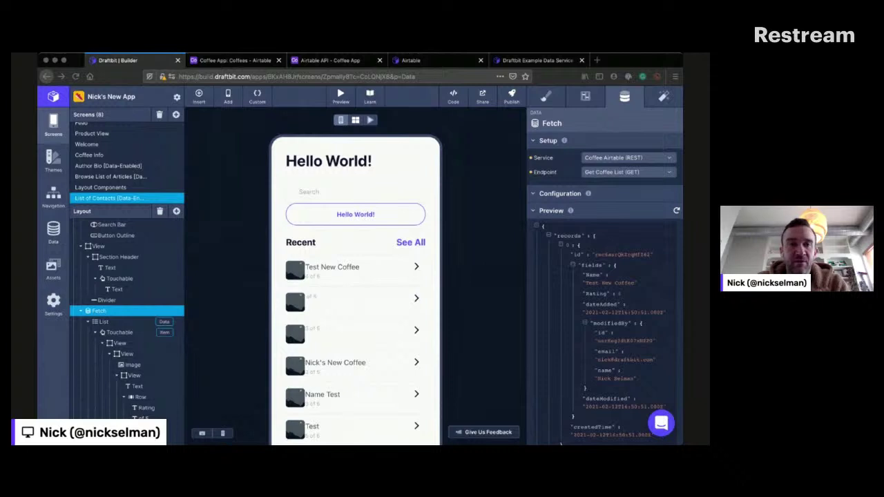
key("super+Tab")
scroll(387, 314, "down", 3)
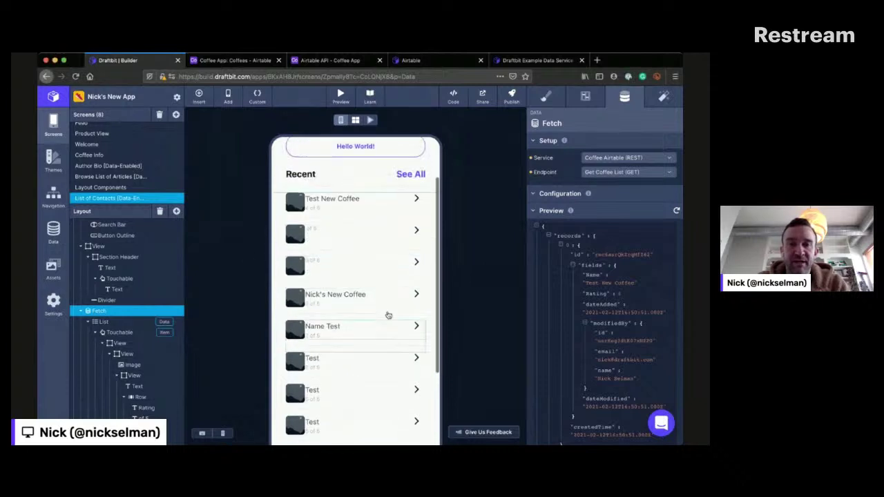
scroll(387, 311, "up", 3)
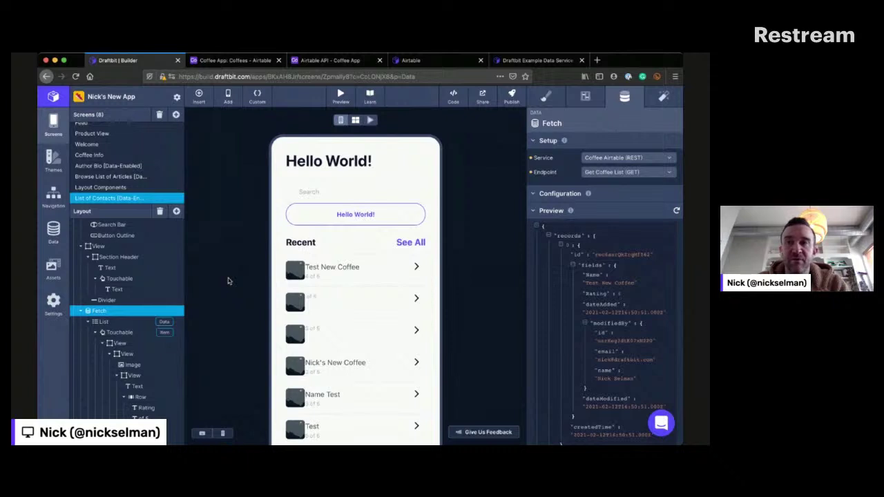
key("super+Tab")
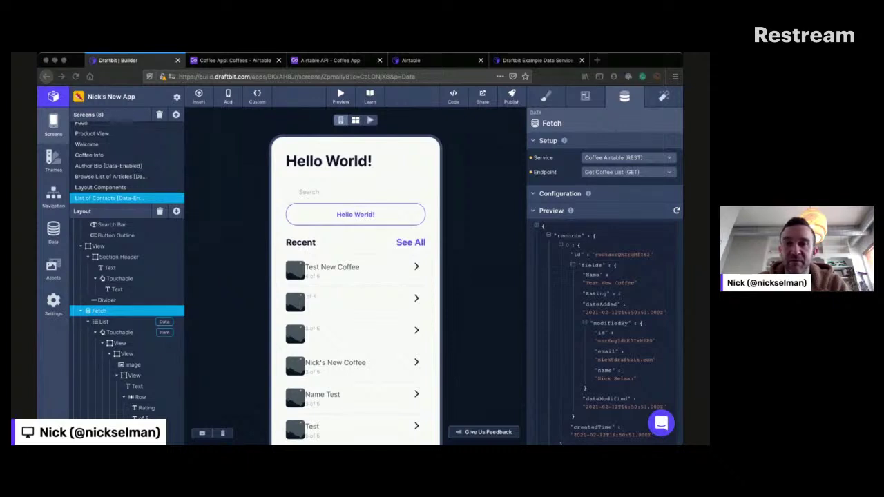
Step: Examine the fields of the individual coffee records in the Fetch component's response preview
left_click(463, 353)
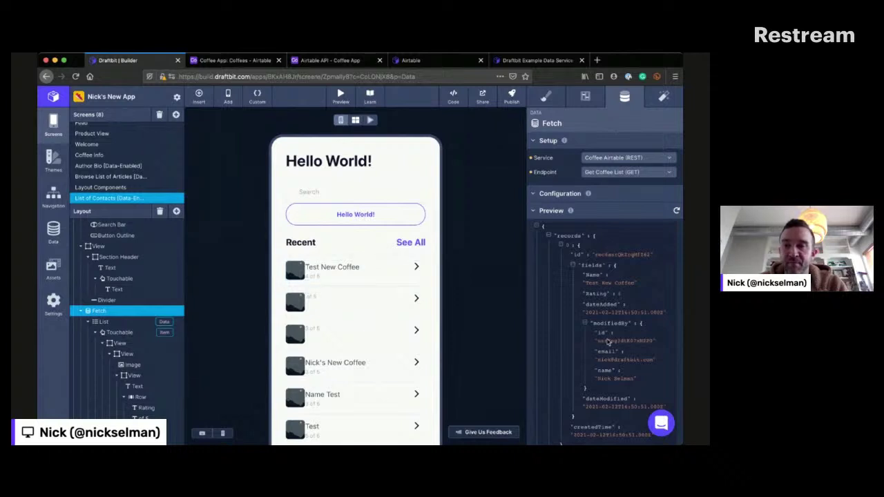
scroll(608, 342, "down", 5)
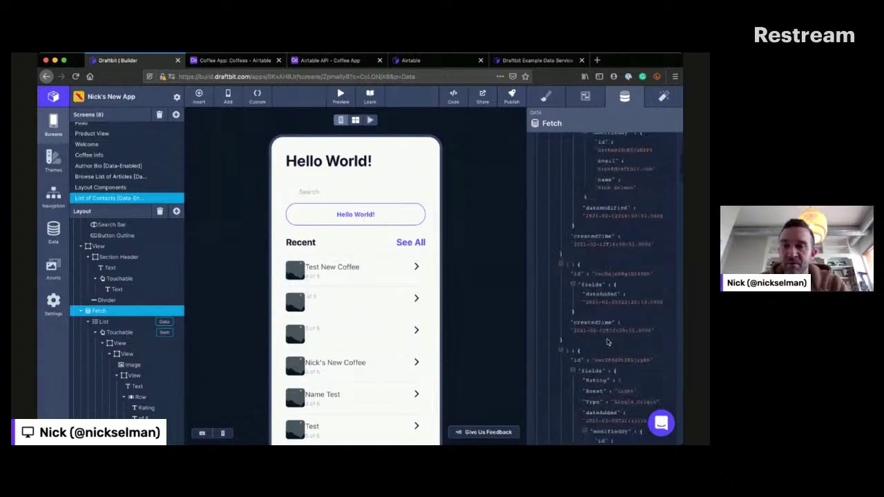
scroll(608, 341, "down", 2)
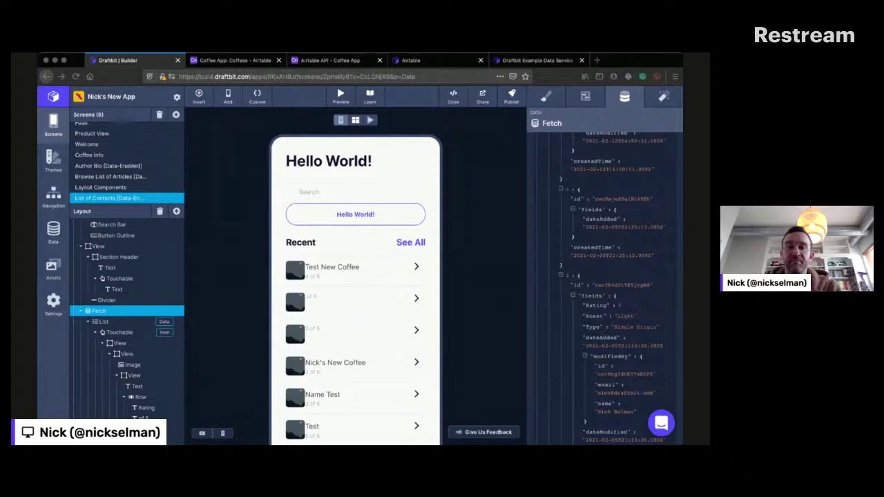
Step: Add a new screen from the Dating Profile template to the app
left_click(200, 233)
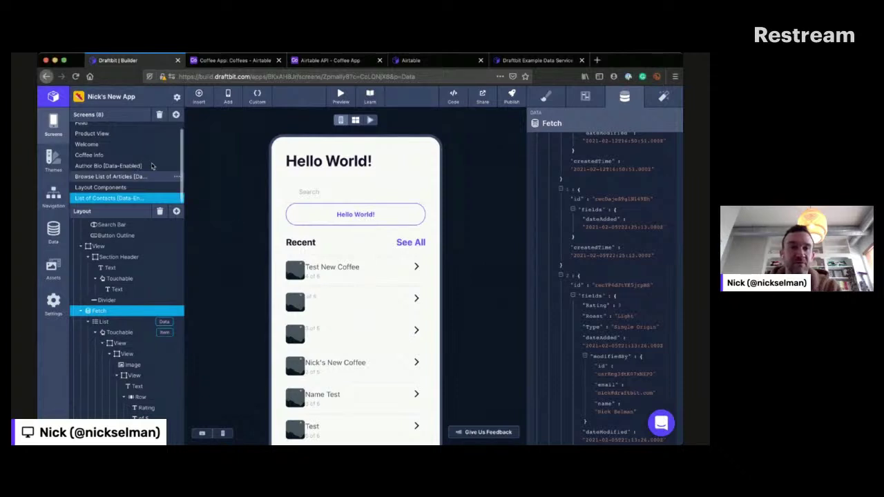
left_click(176, 112)
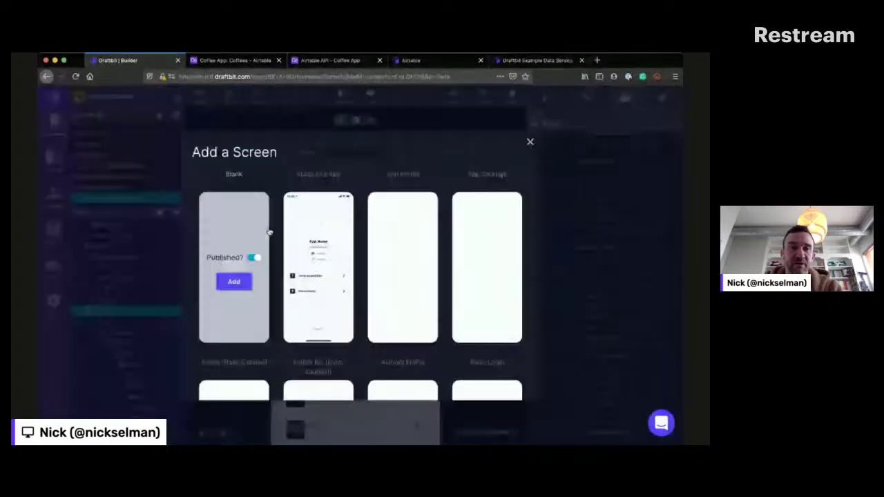
scroll(275, 270, "down", 3)
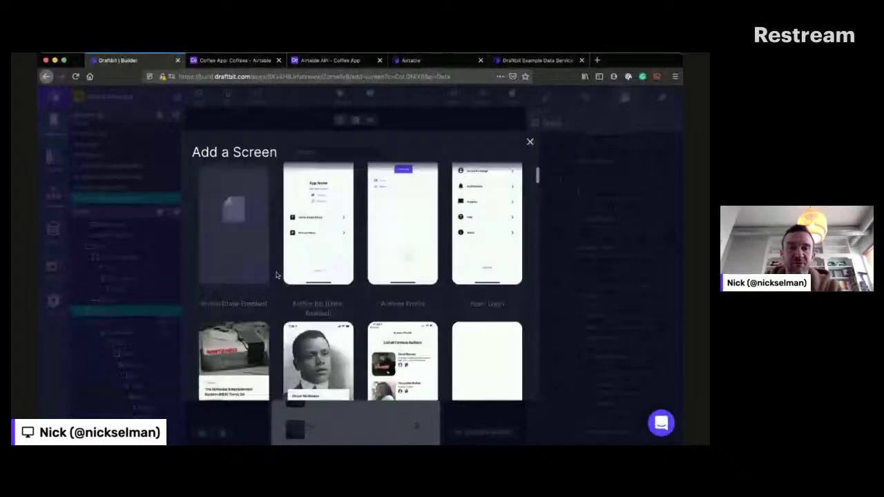
scroll(275, 275, "down", 5)
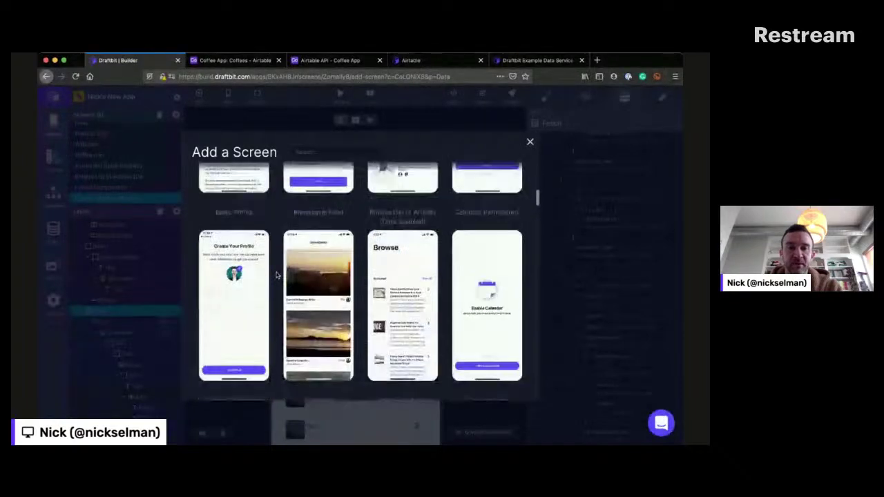
scroll(276, 275, "down", 6)
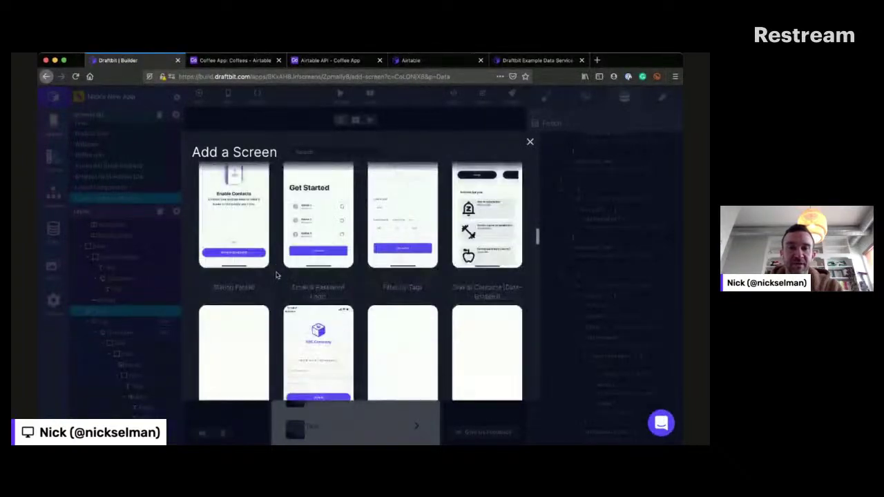
scroll(276, 275, "down", 5)
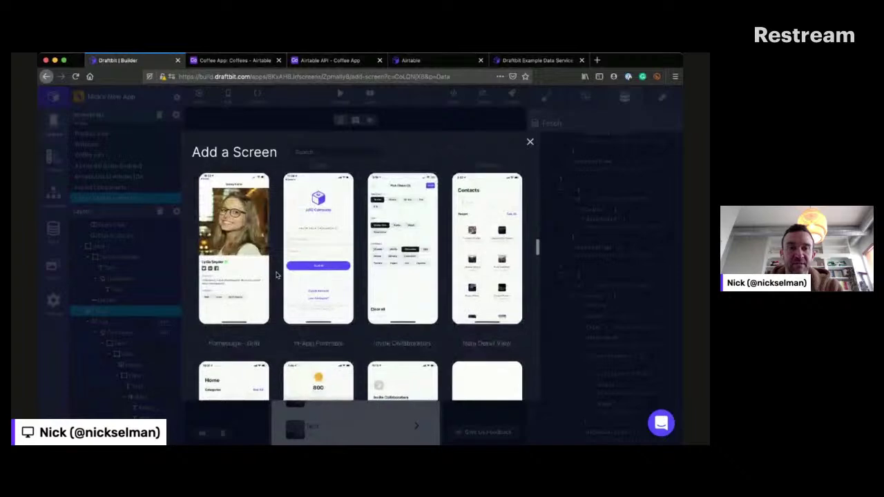
scroll(276, 275, "up", 3)
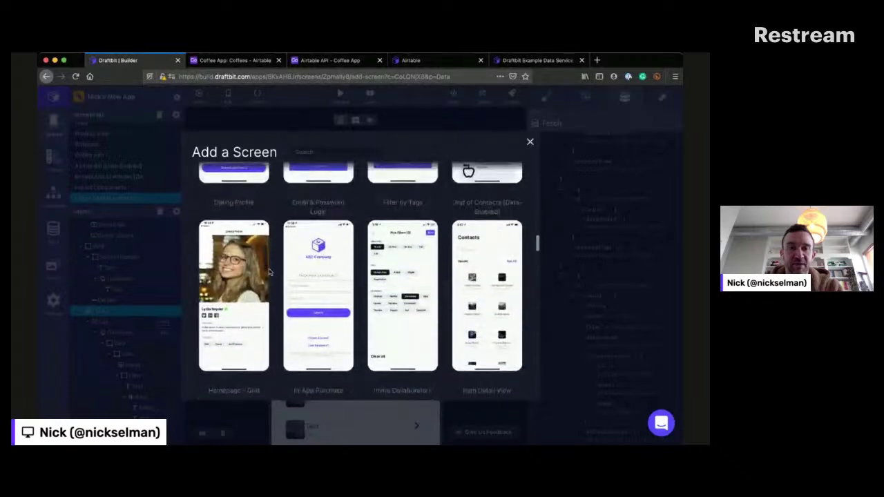
mouse_move(241, 276)
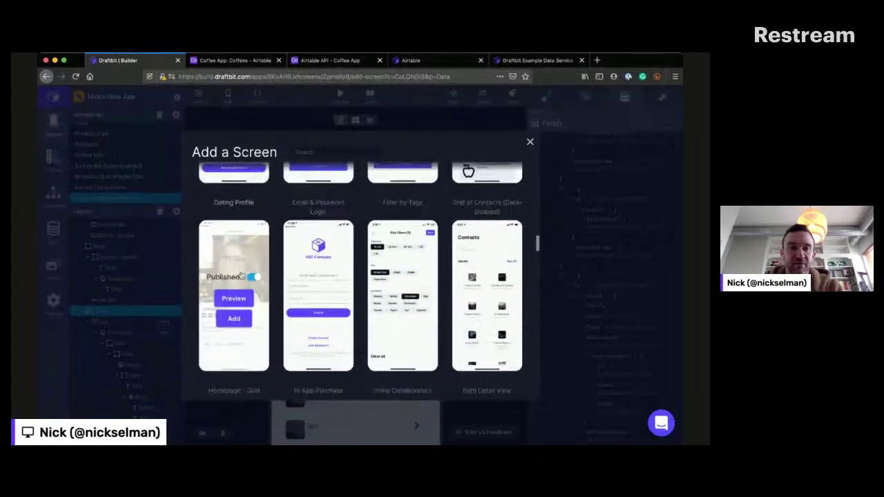
left_click(241, 315)
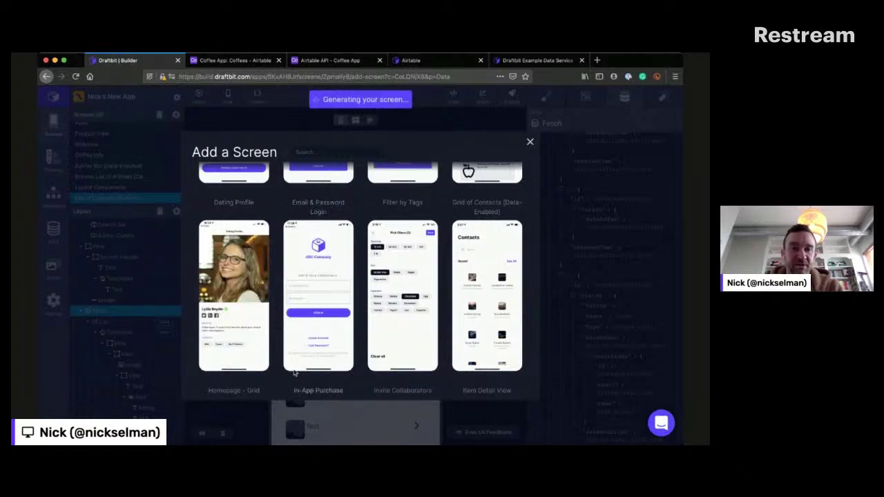
mouse_move(218, 334)
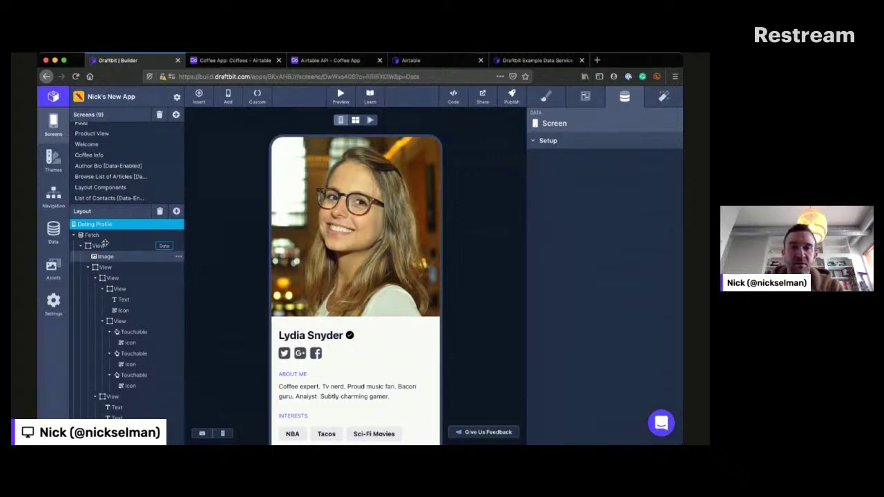
Step: Review the data settings of the Dating Profile screen's Image and Fetch component, and the endpoints of the Coffee Airtable service
left_click(105, 255)
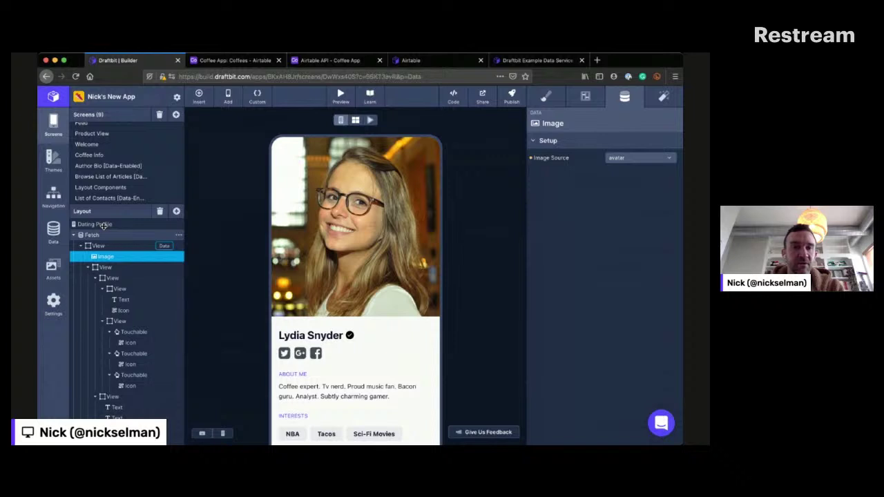
left_click(103, 235)
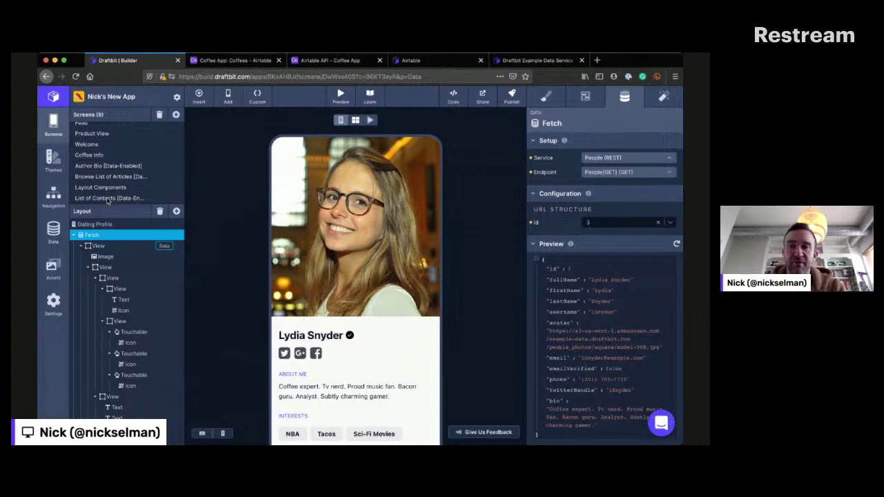
left_click(53, 230)
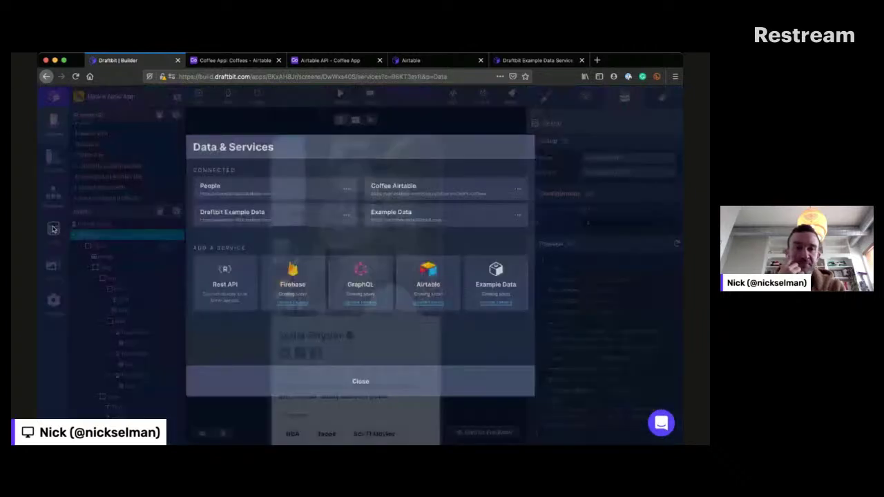
left_click(411, 183)
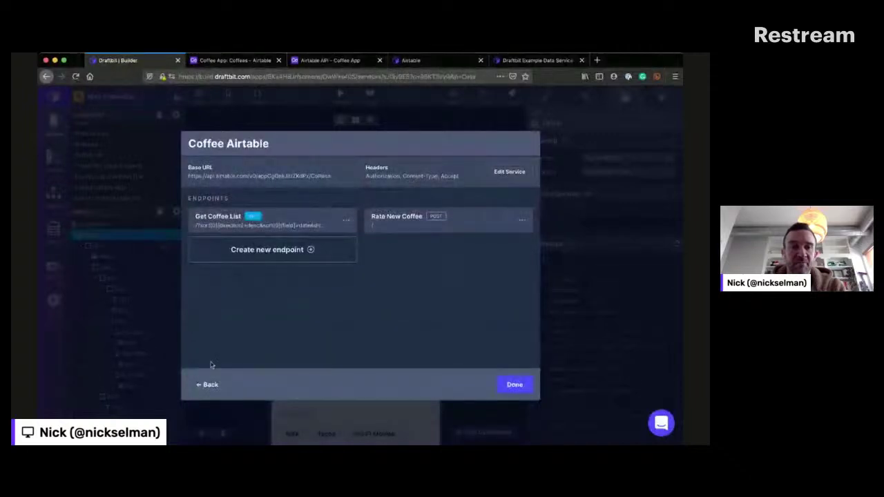
left_click(228, 384)
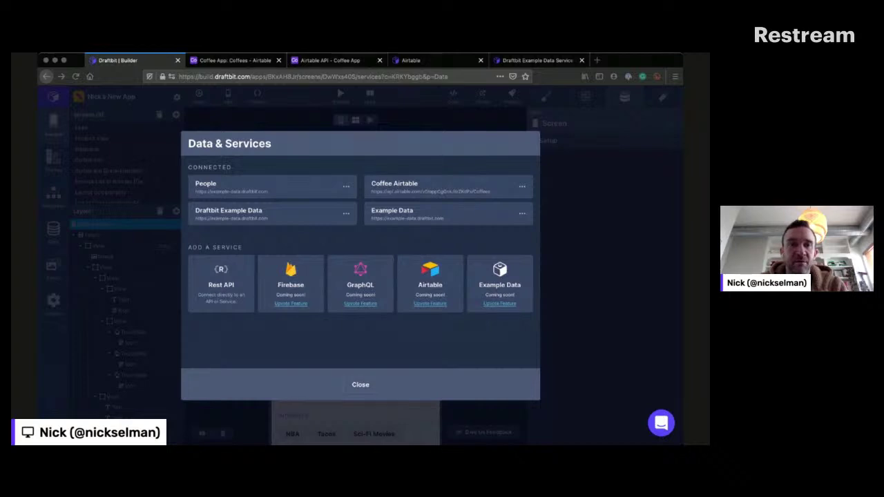
left_click(360, 384)
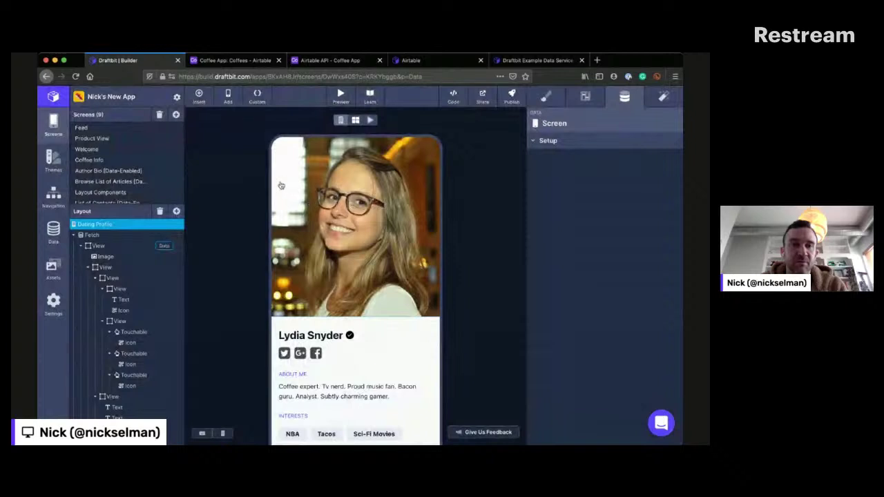
left_click(92, 224)
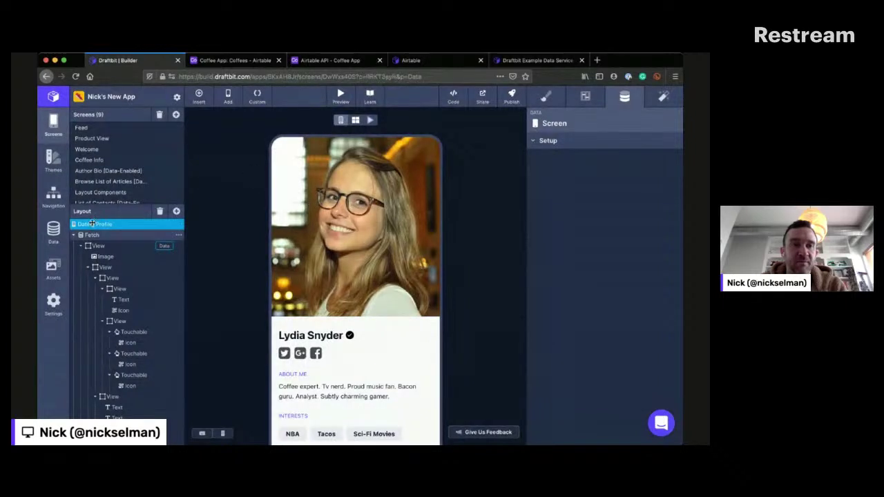
left_click(92, 234)
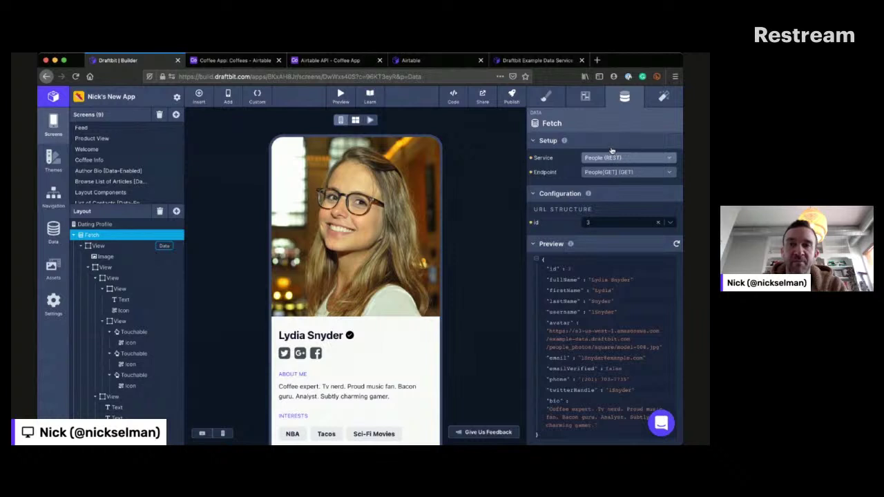
Step: Create a new GET endpoint named "Get Coffee Item" in the Coffee Airtable service
left_click(58, 221)
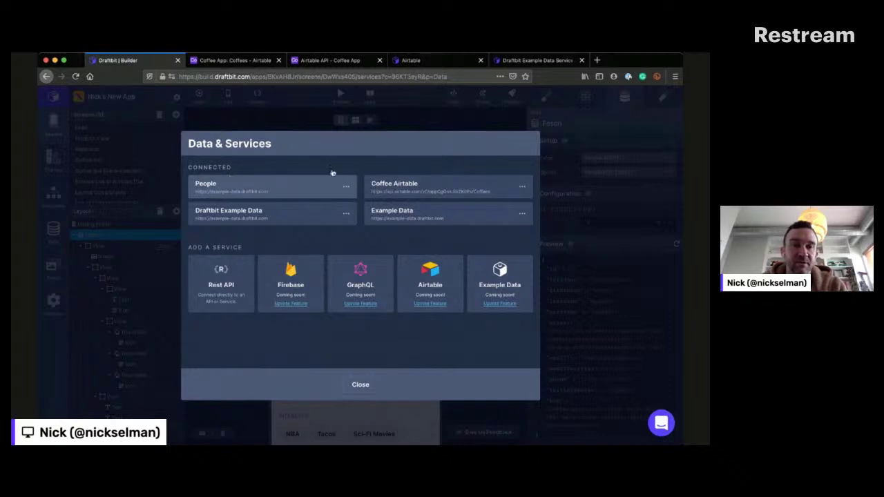
left_click(415, 182)
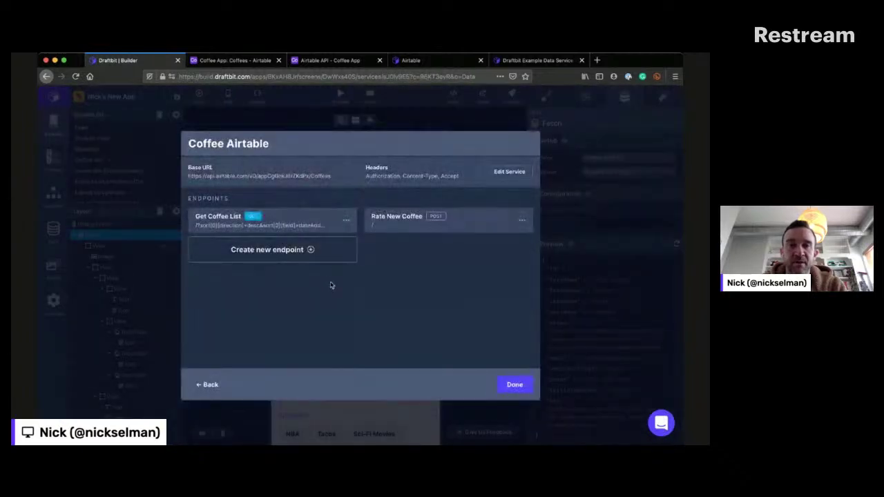
left_click(263, 240)
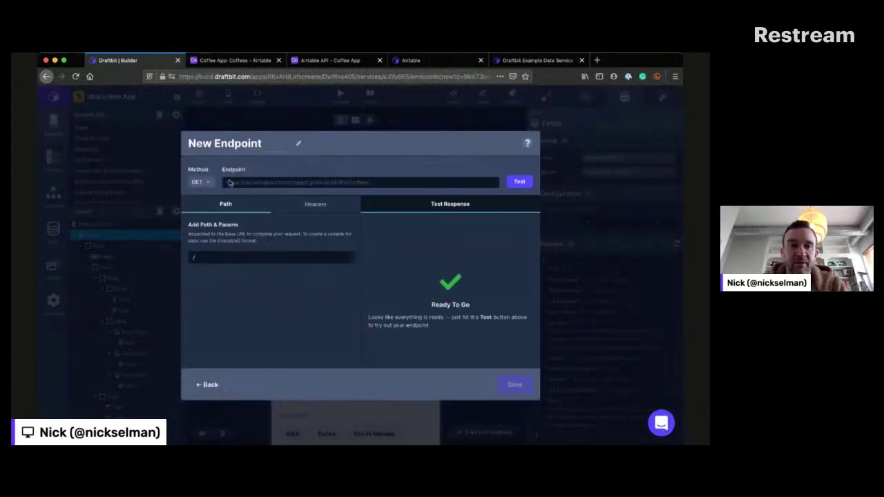
left_click(220, 135)
type("Get")
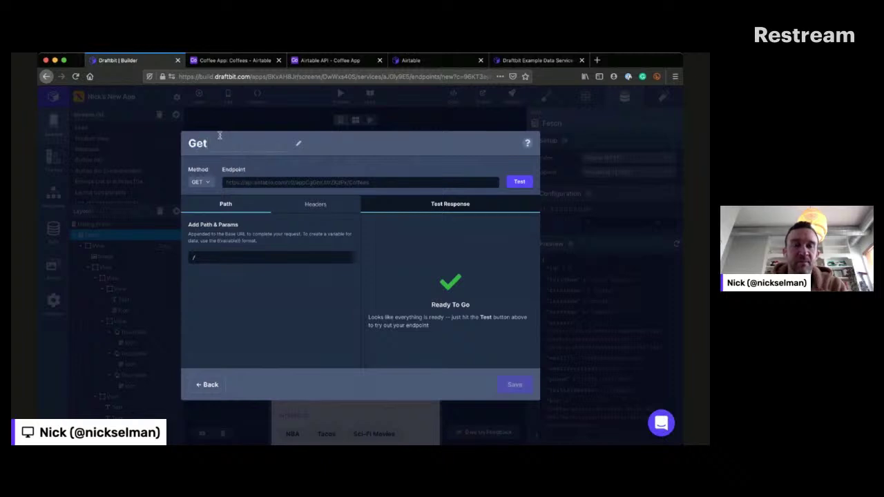
type(" Coffee Item")
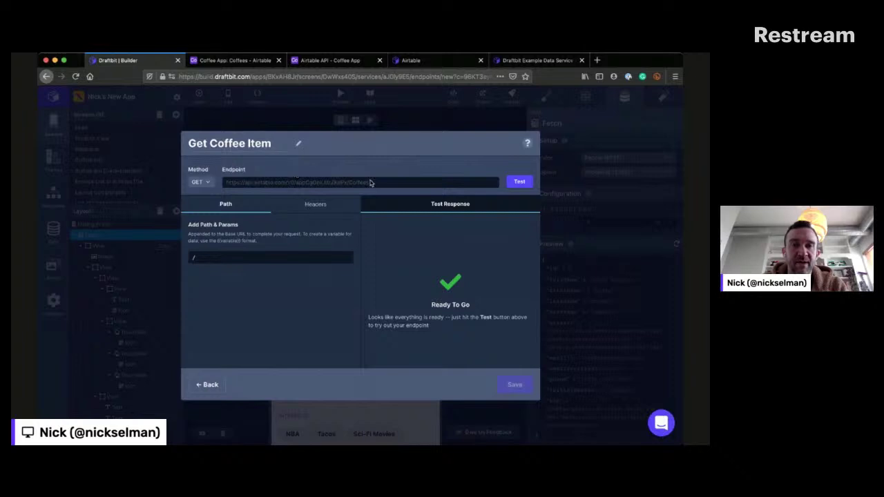
Step: Set the endpoint's path to /{{id}} so that it takes the record id as a variable
left_click(256, 244)
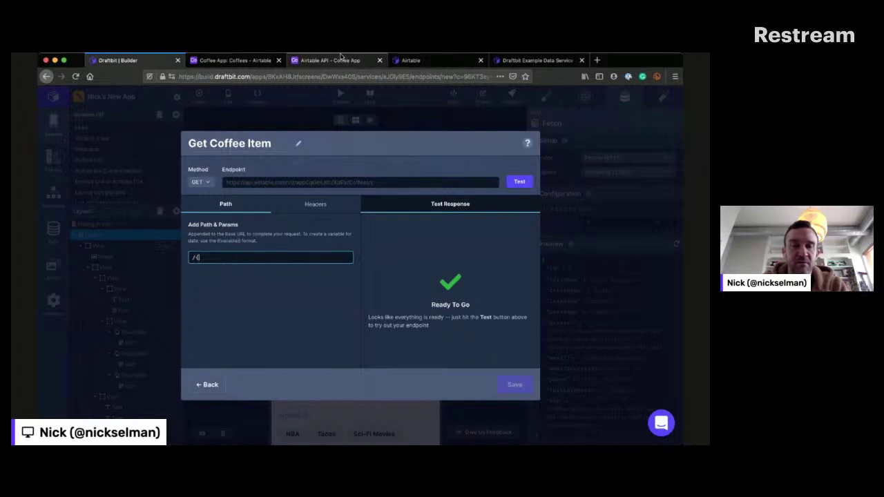
type("{item")
key("BackSpace")
key("BackSpace")
key("BackSpace")
type("tem")
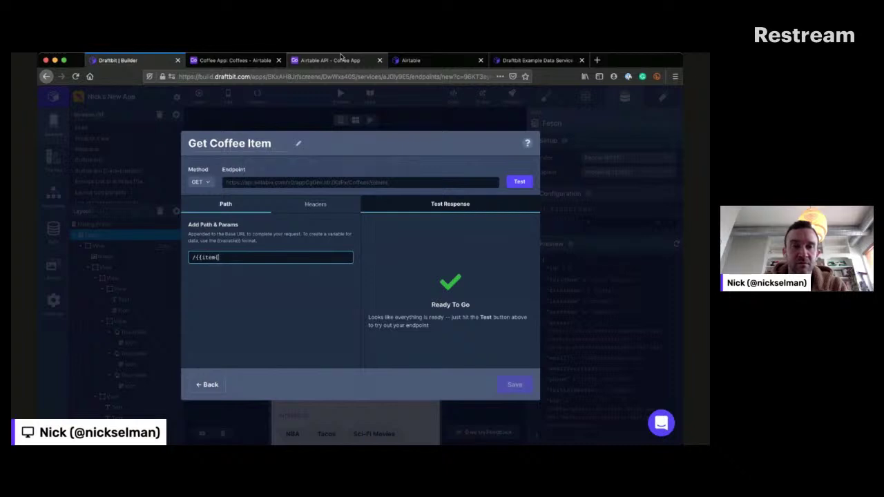
type("}}")
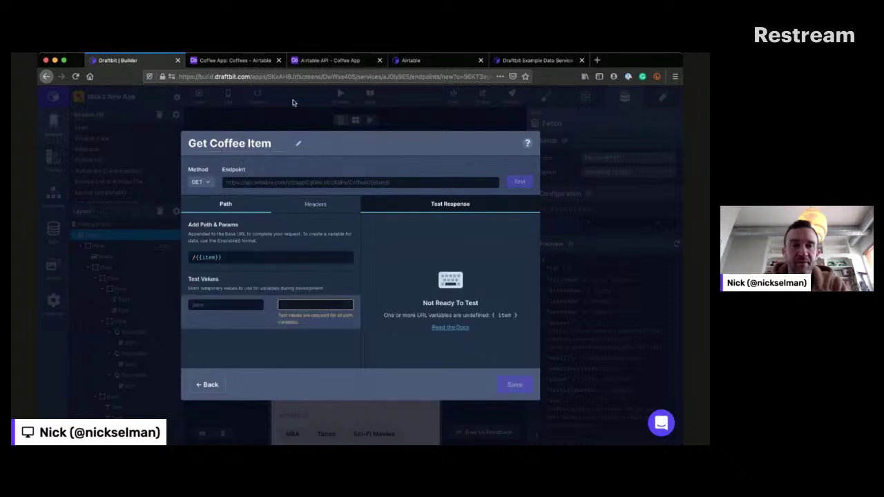
double_click(209, 257)
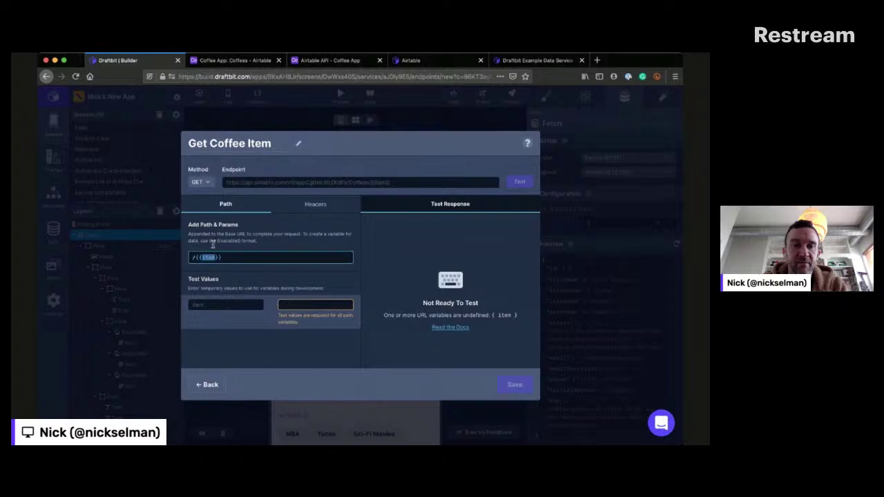
type("dd")
Step: Try testing the Get Coffee Item endpoint with 2 as the test value for id
left_click(279, 270)
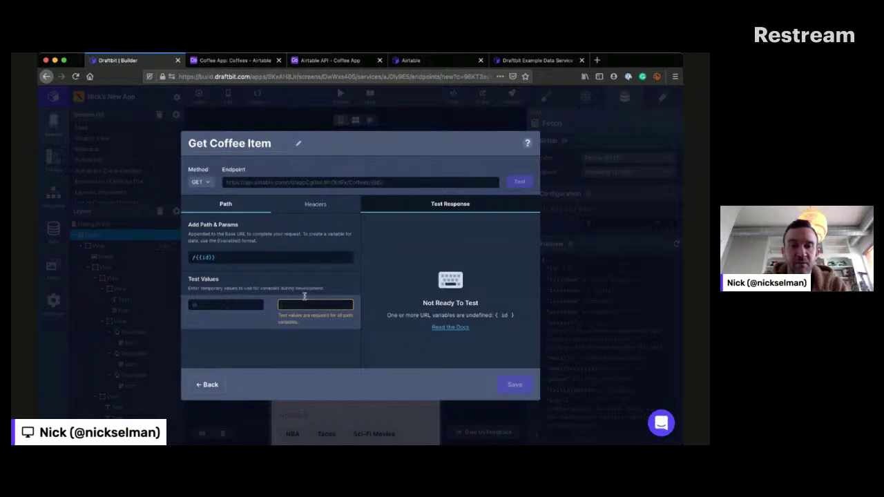
type("2")
left_click(520, 181)
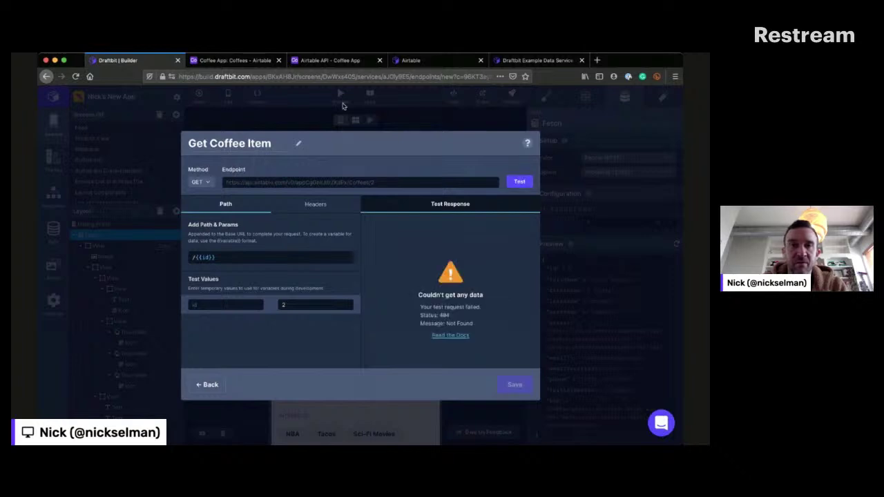
Step: Switch to the Airtable API documentation and copy the record id from the example response for retrieving a Coffees record
left_click(329, 60)
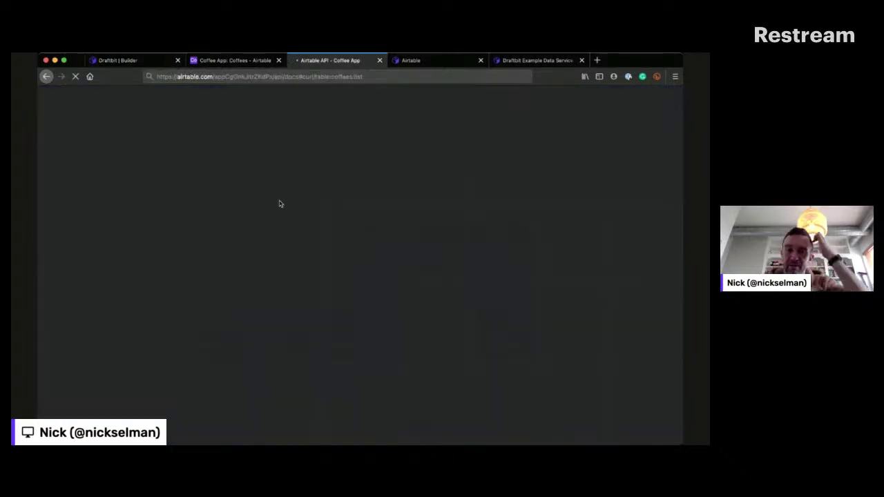
left_click(235, 62)
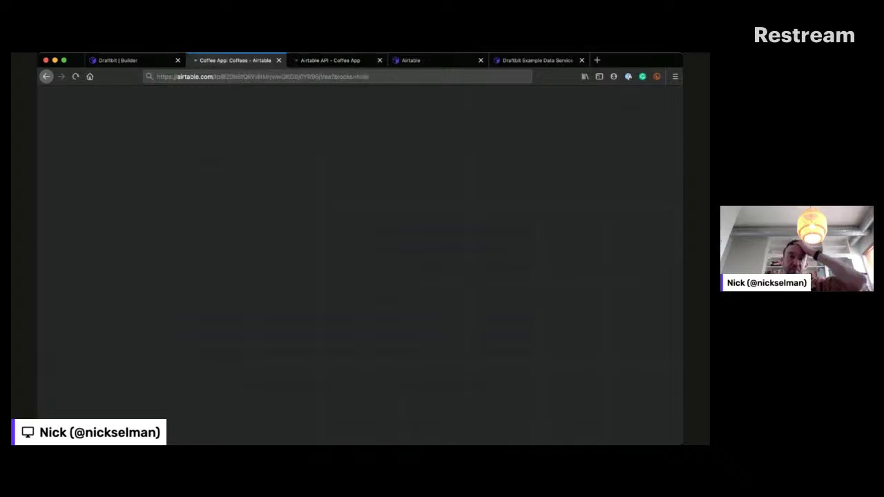
left_click(330, 61)
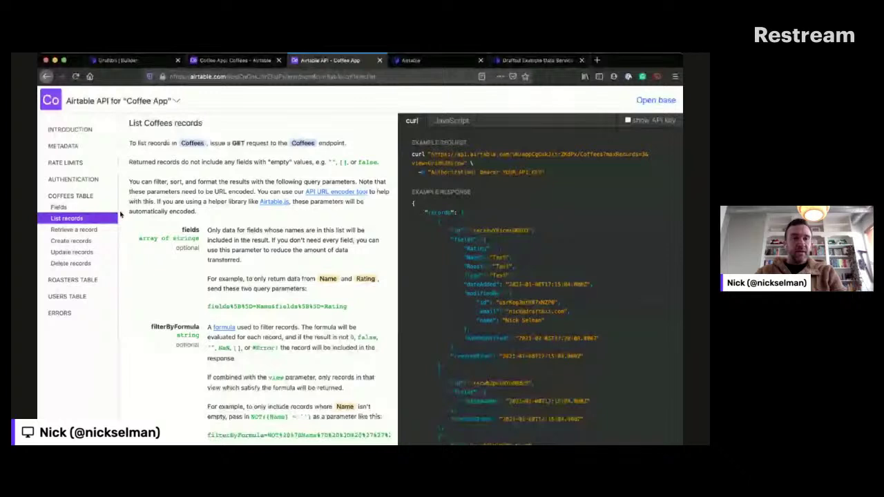
left_click(75, 229)
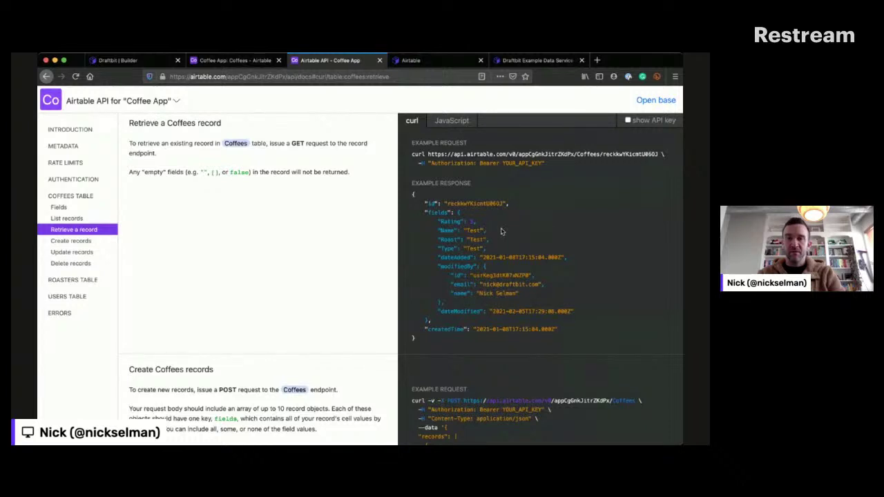
scroll(503, 231, "down", 1)
scroll(483, 197, "up", 2)
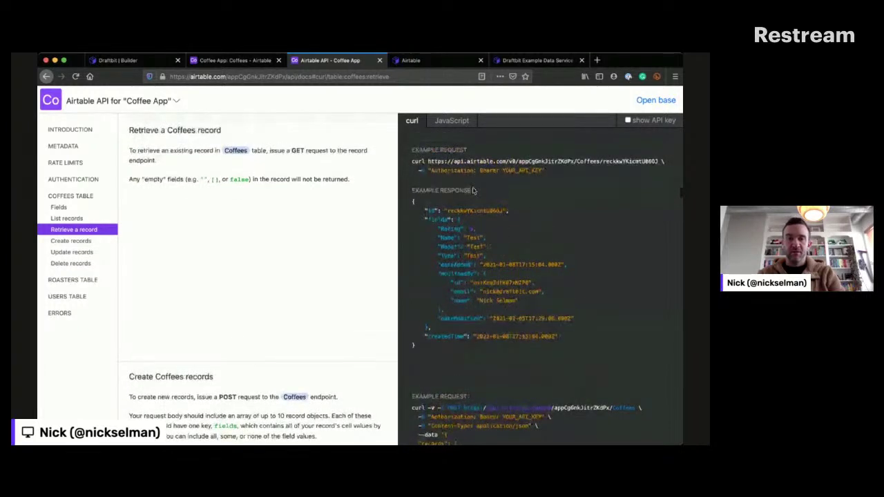
double_click(473, 200)
key("super+c")
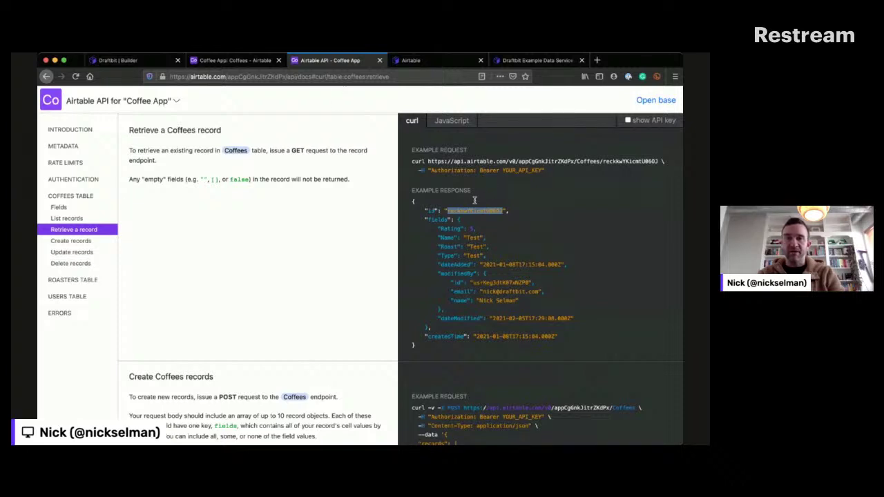
Step: Switch back to Draftbit and test the Get Coffee Item endpoint with reckkwYKicmtU06OJ as the test value for id
left_click(302, 216)
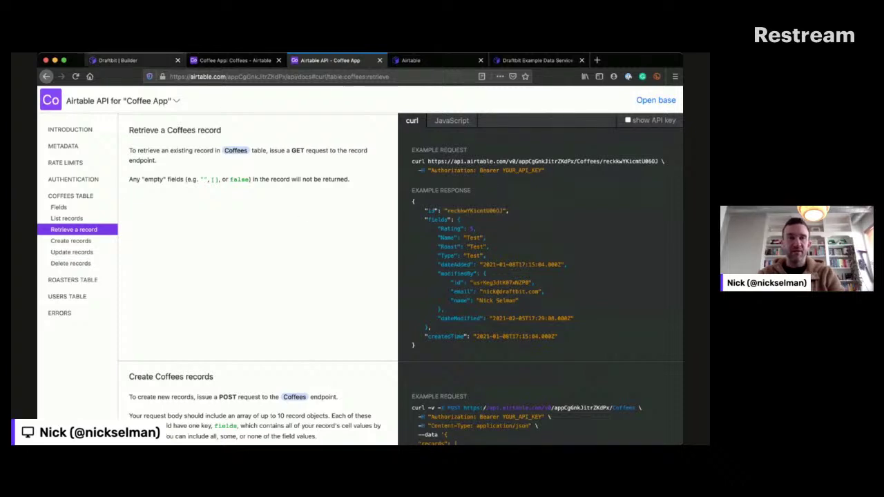
left_click(142, 61)
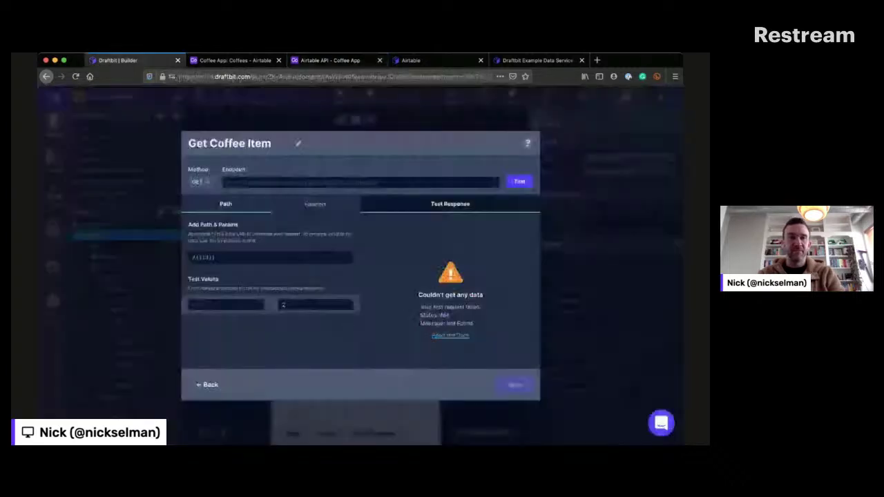
left_click(306, 300)
key("super+v")
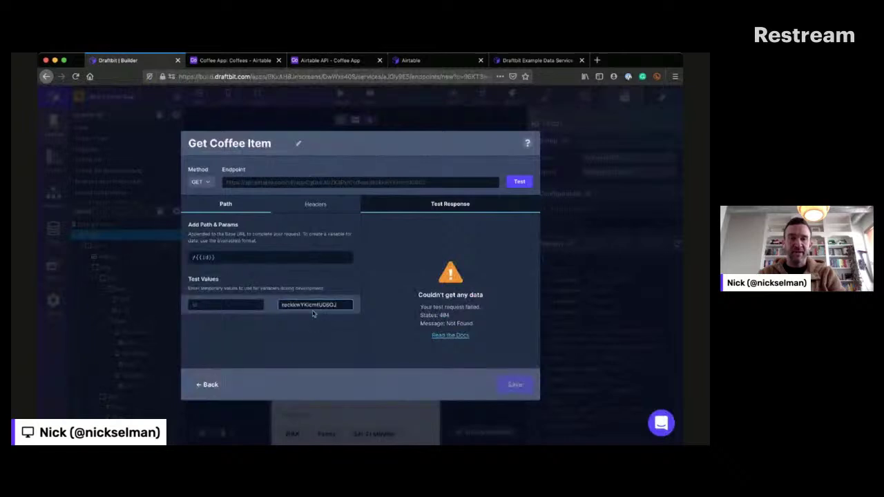
left_click(513, 181)
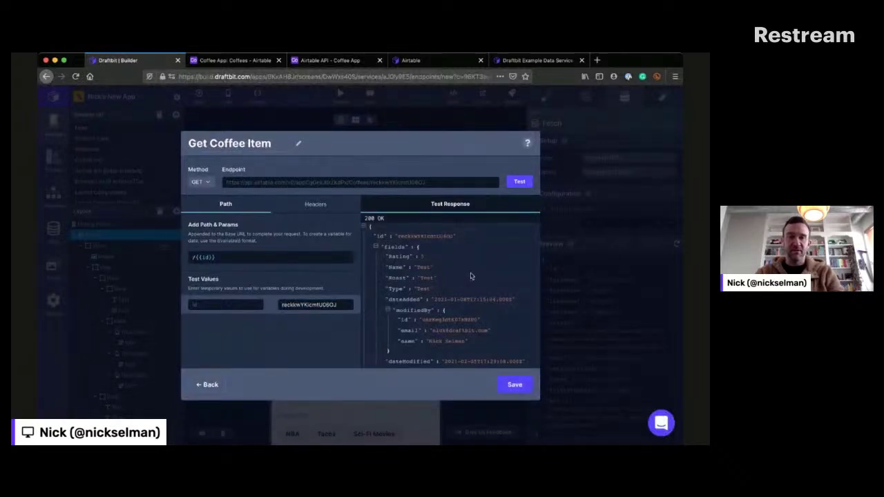
scroll(472, 275, "down", 1)
scroll(472, 276, "up", 1)
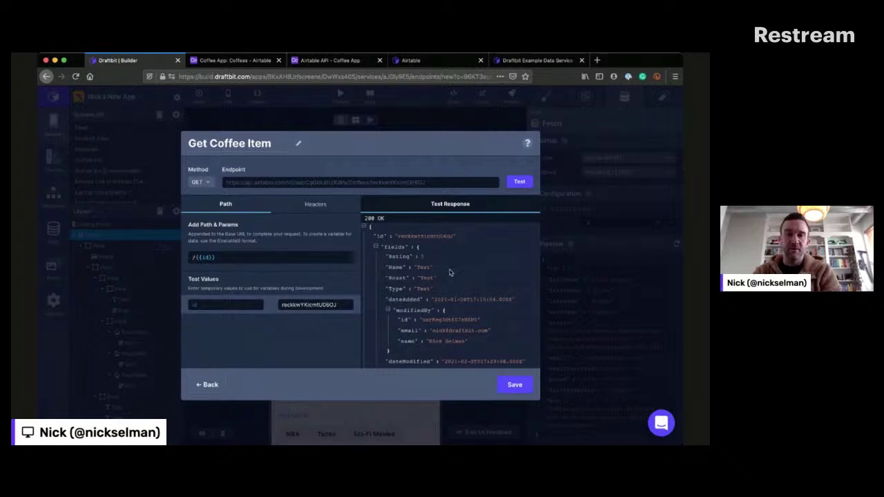
scroll(451, 273, "down", 2)
scroll(451, 272, "up", 2)
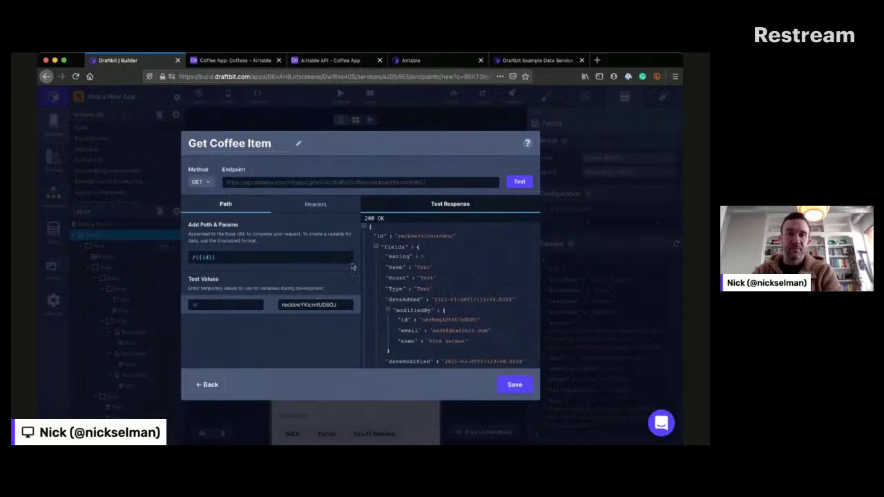
Step: Copy the id test value, save the Get Coffee Item endpoint and finish editing the Coffee Airtable service
left_click(309, 302)
double_click(314, 304)
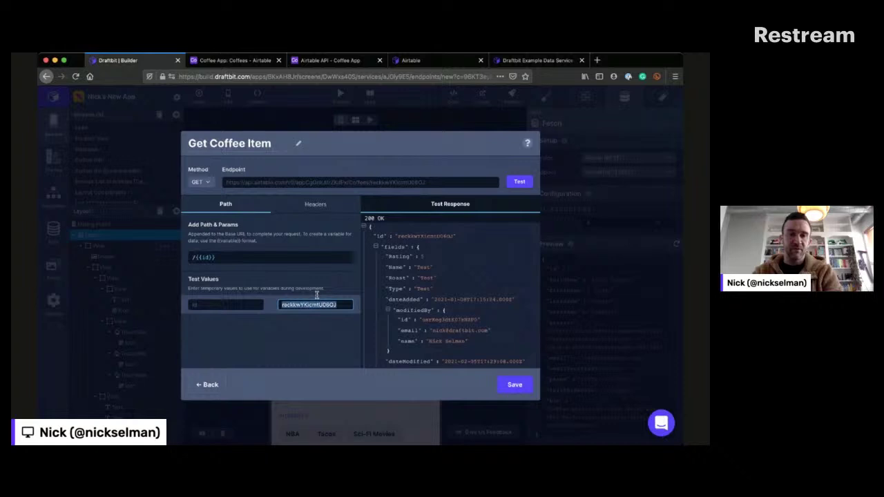
left_click(515, 385)
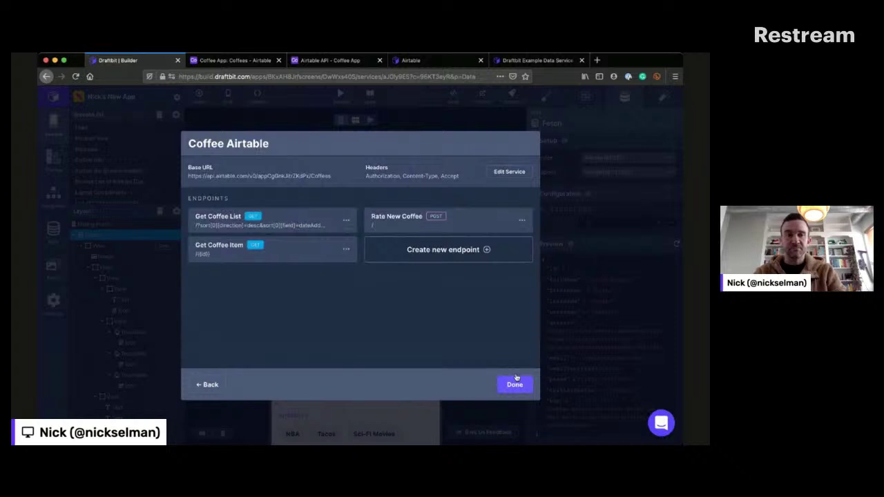
left_click(515, 384)
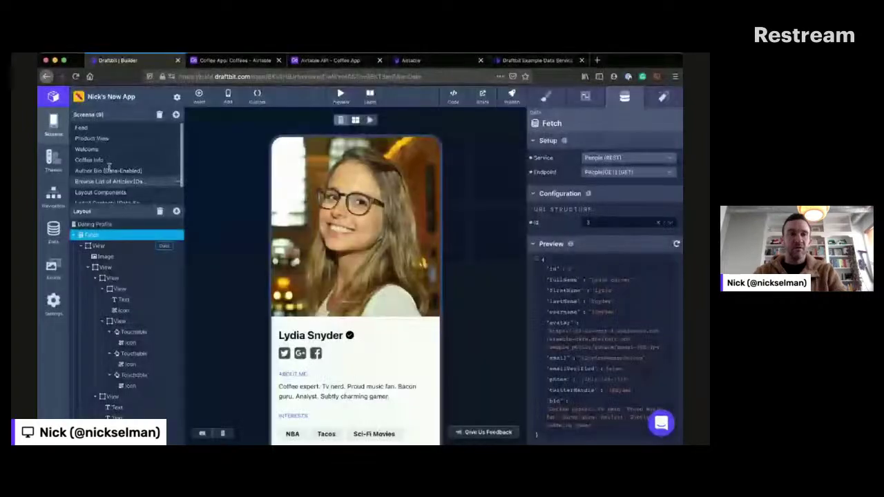
Step: Set the Dating Profile screen's Fetch to the Coffee Airtable service with the Get Coffee Item endpoint
scroll(108, 167, "down", 2)
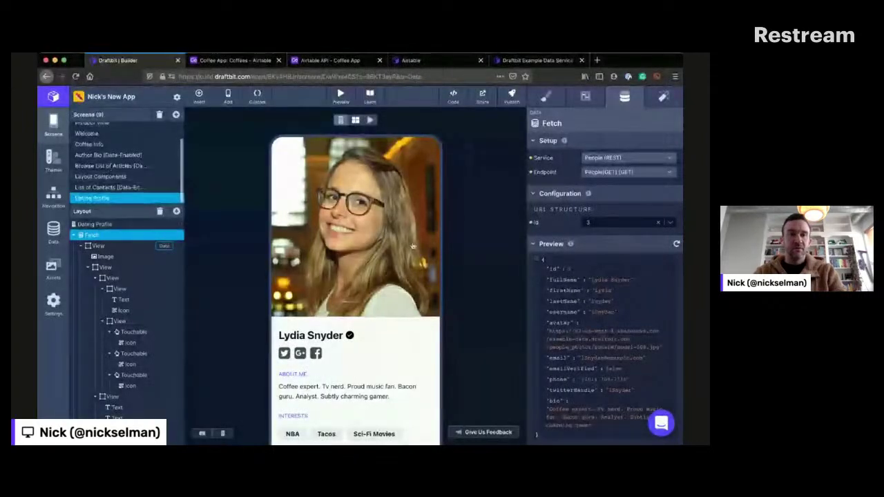
left_click(603, 156)
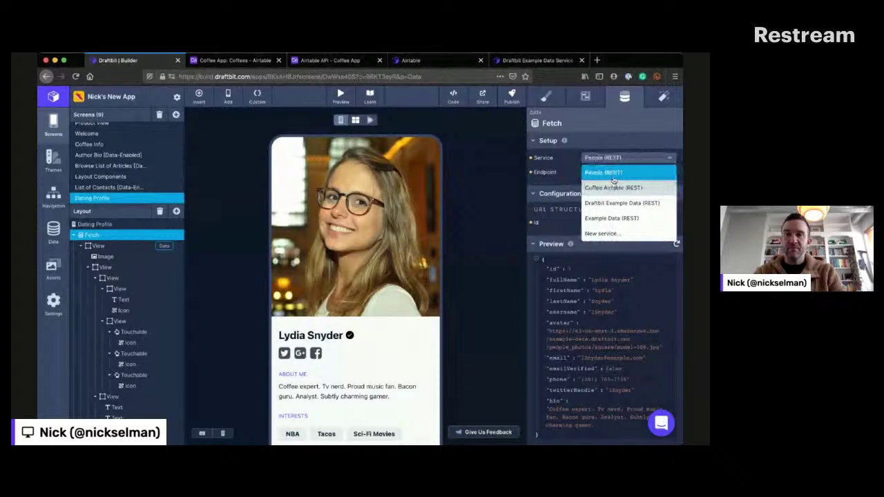
left_click(611, 174)
left_click(612, 172)
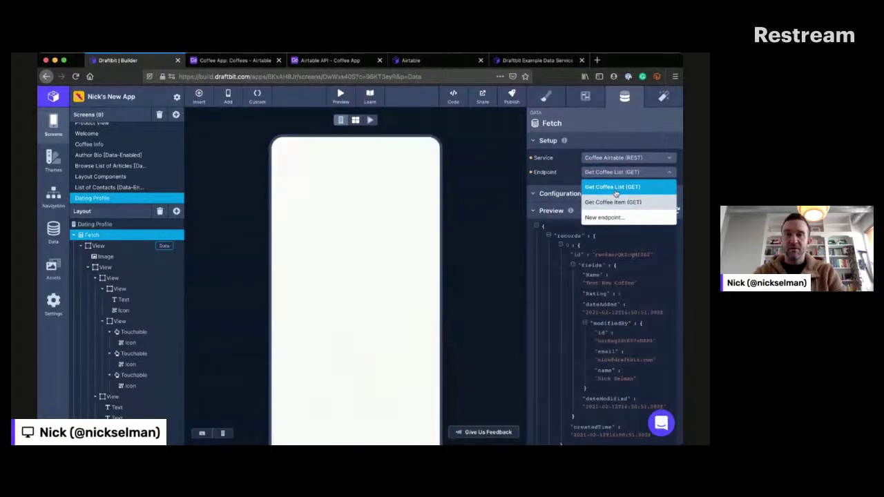
left_click(619, 202)
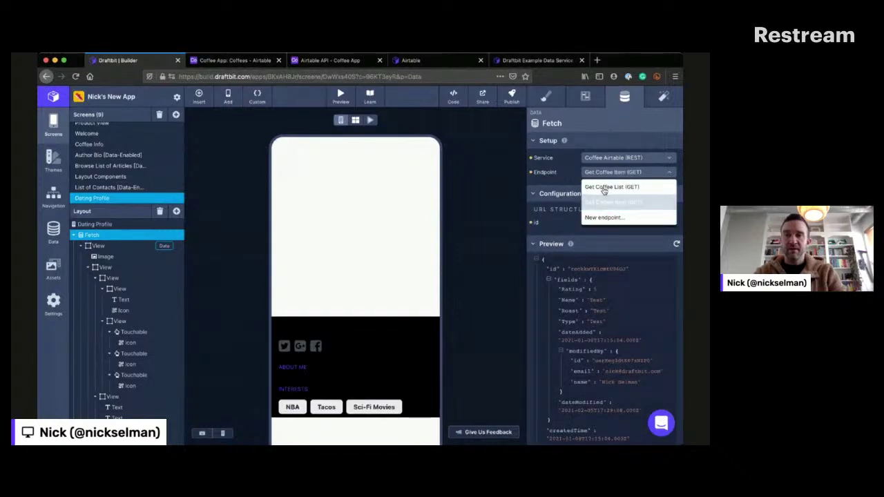
Step: Set the Fetch's id parameter to the custom value reckkwYKicmtU06OJ
left_click(607, 214)
left_click(607, 216)
type("reckkwYKicmtU06OJ")
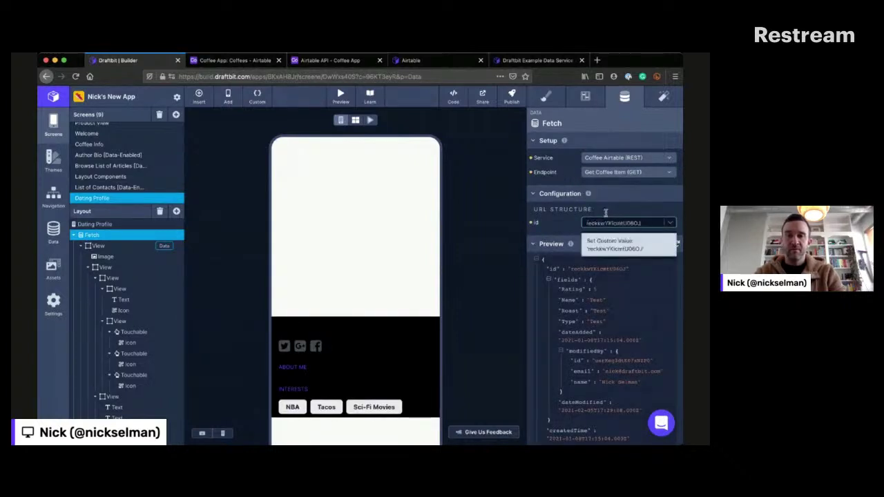
left_click(624, 233)
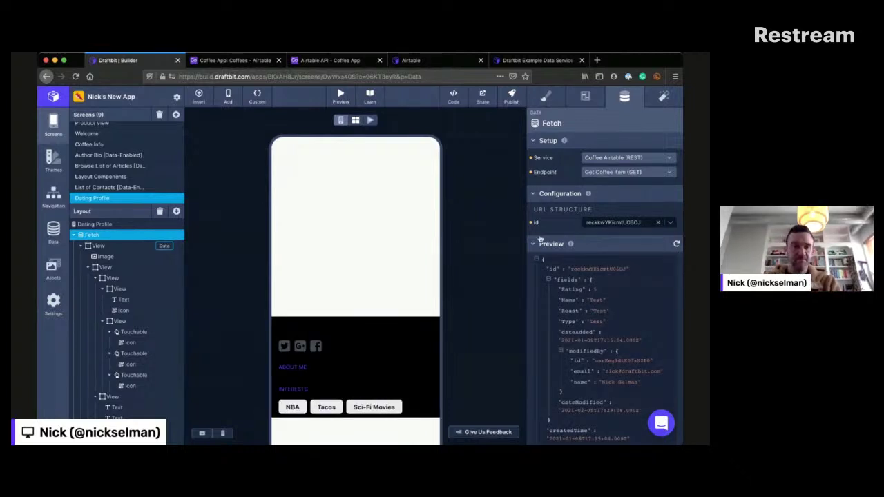
Step: Examine which coffee data fields are available as the source for the large Image on the Dating Profile screen
left_click(103, 254)
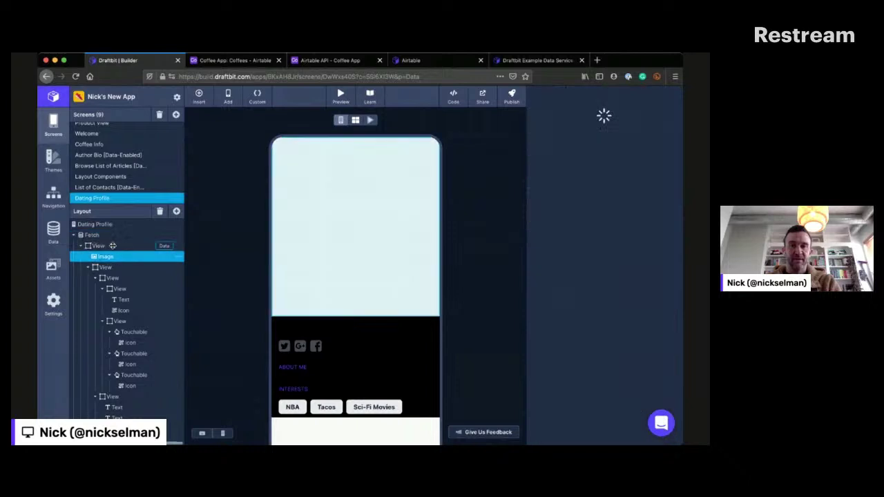
left_click(639, 158)
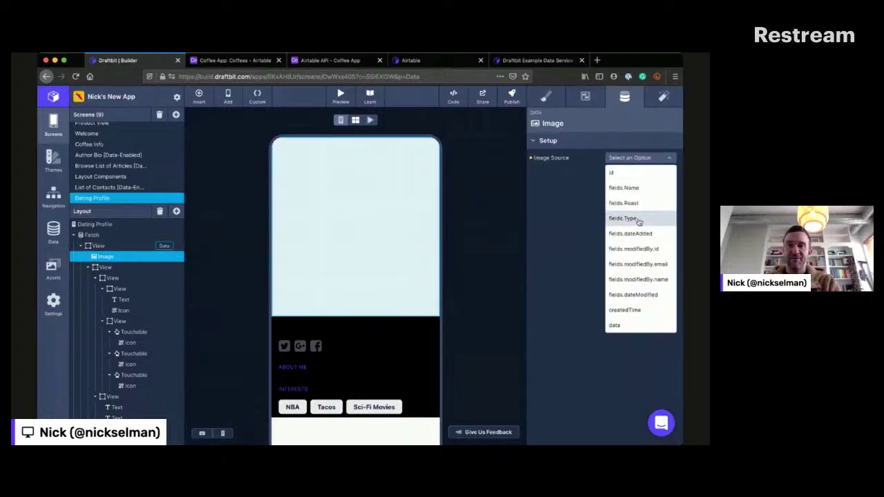
left_click(607, 155)
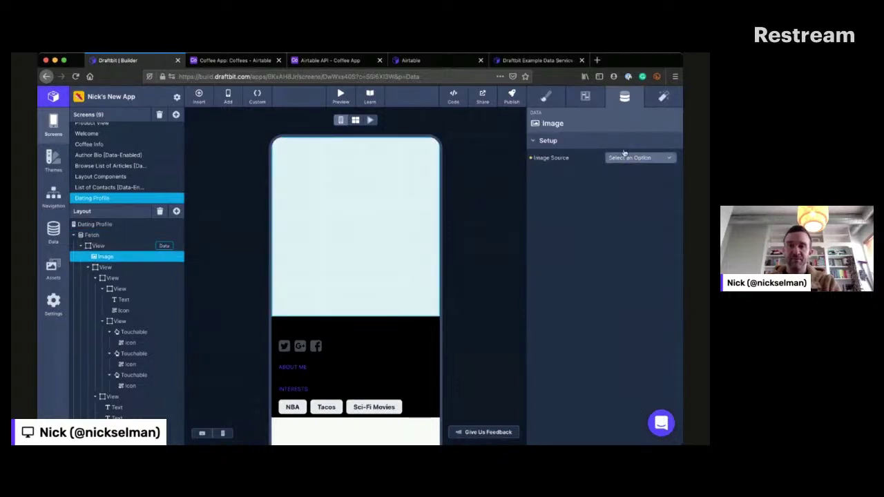
left_click(625, 154)
left_click(592, 166)
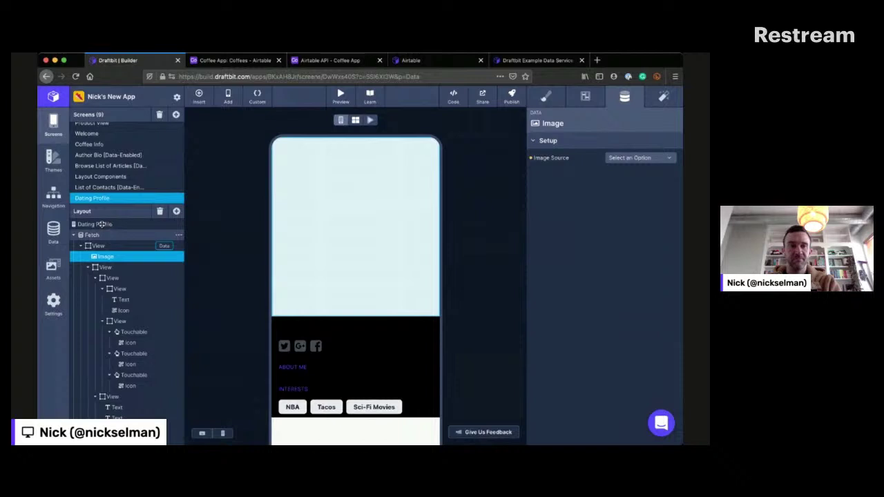
left_click(626, 157)
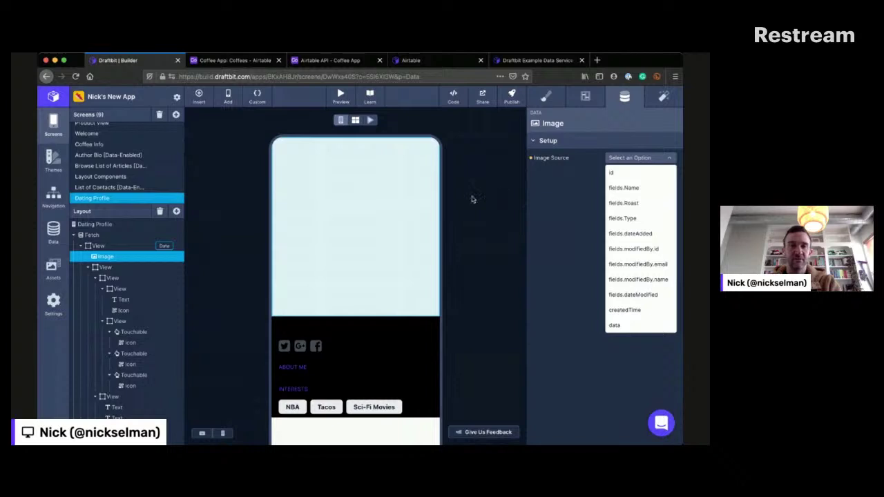
left_click(112, 248)
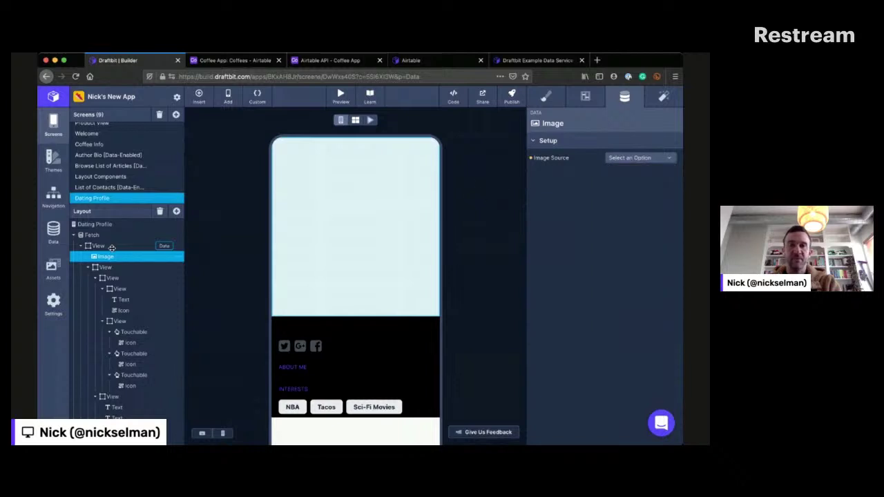
left_click(668, 158)
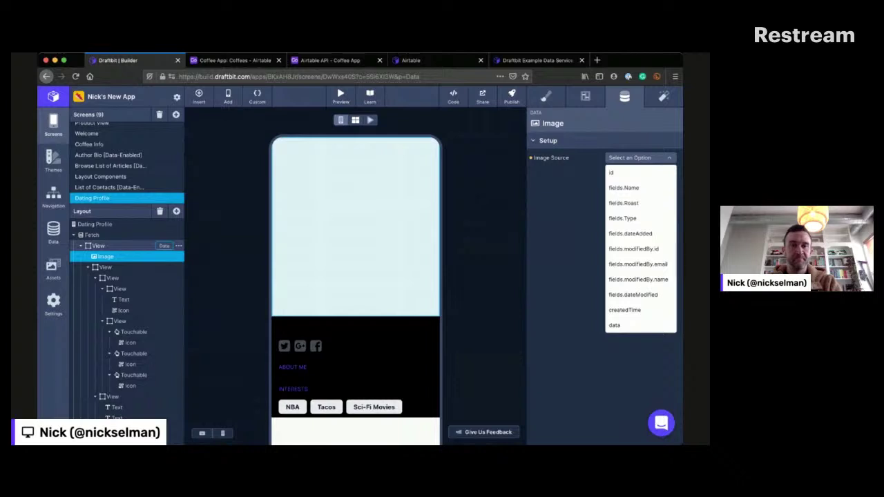
left_click(110, 257)
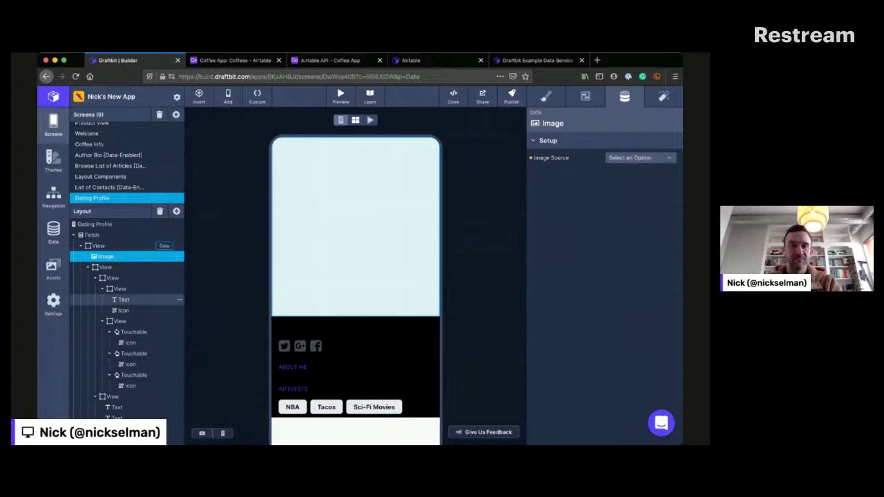
Step: Bind the heading text below the image to the fields.Name value
left_click(112, 266)
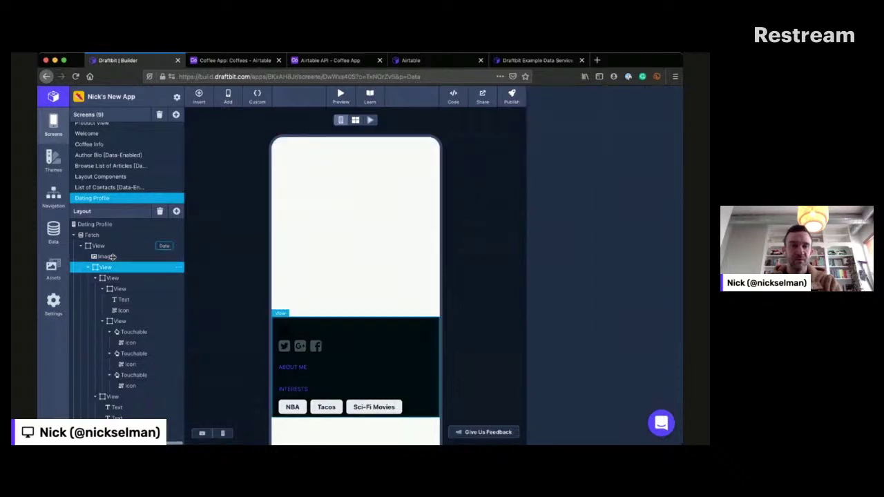
left_click(123, 297)
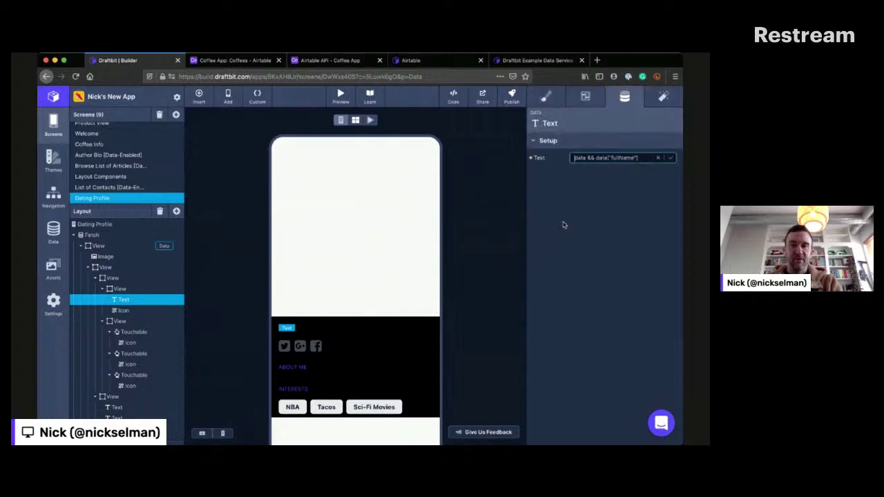
left_click(613, 159)
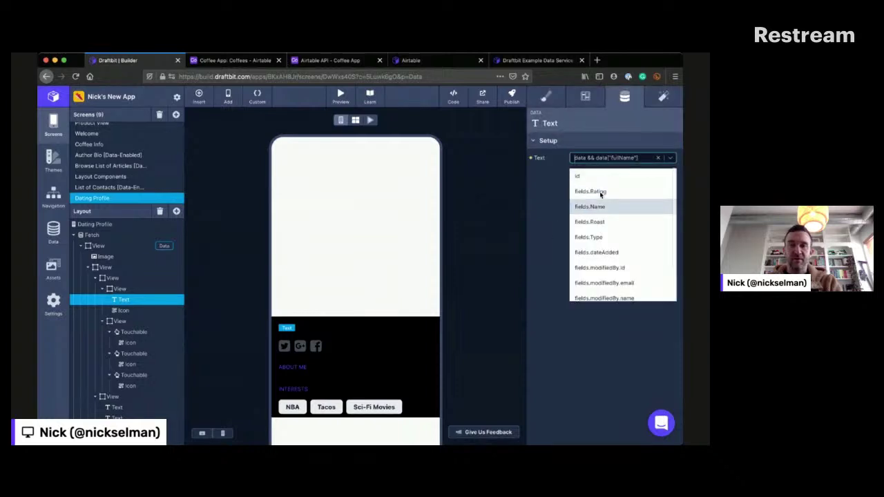
left_click(595, 205)
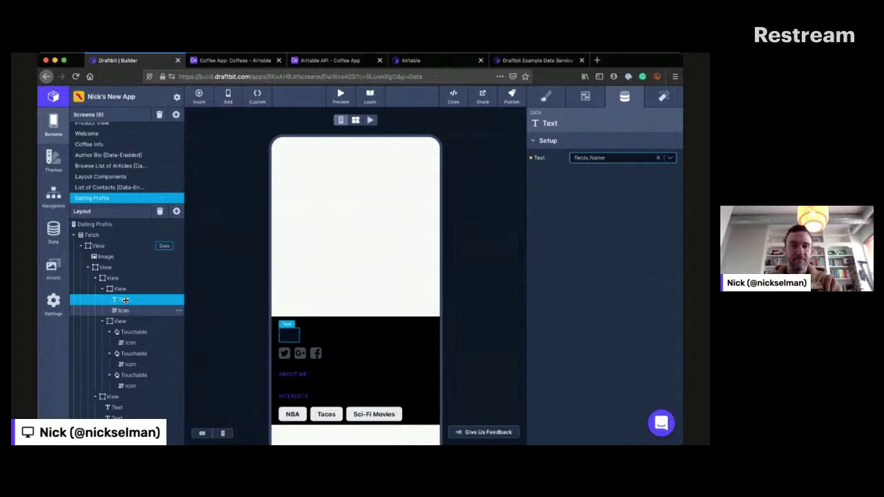
Step: Apply the Modern theme to the app
left_click(54, 153)
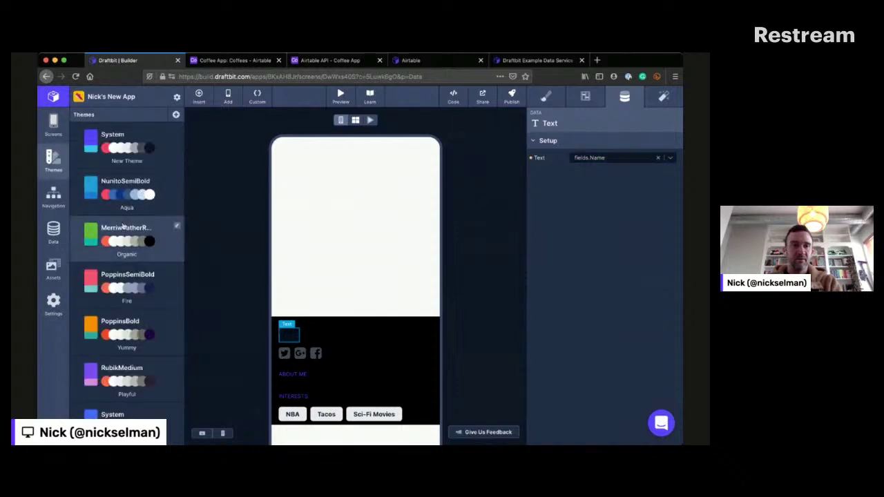
scroll(123, 226, "down", 4)
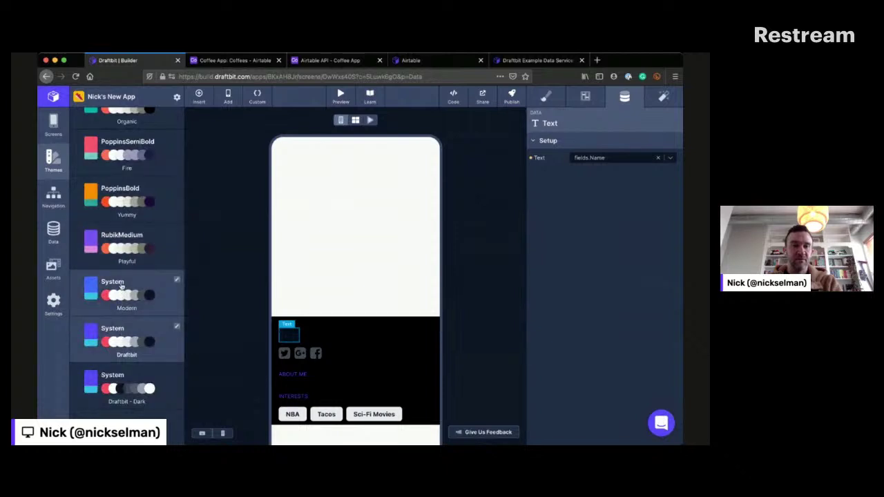
left_click(123, 327)
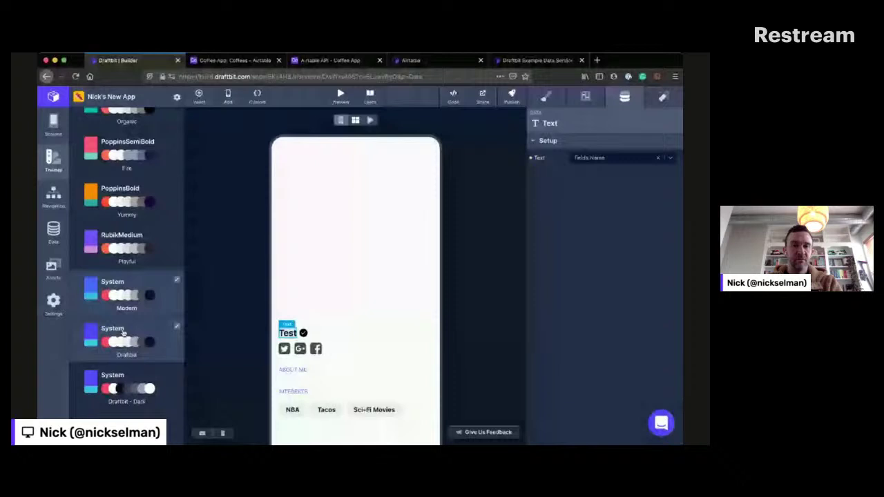
left_click(116, 329)
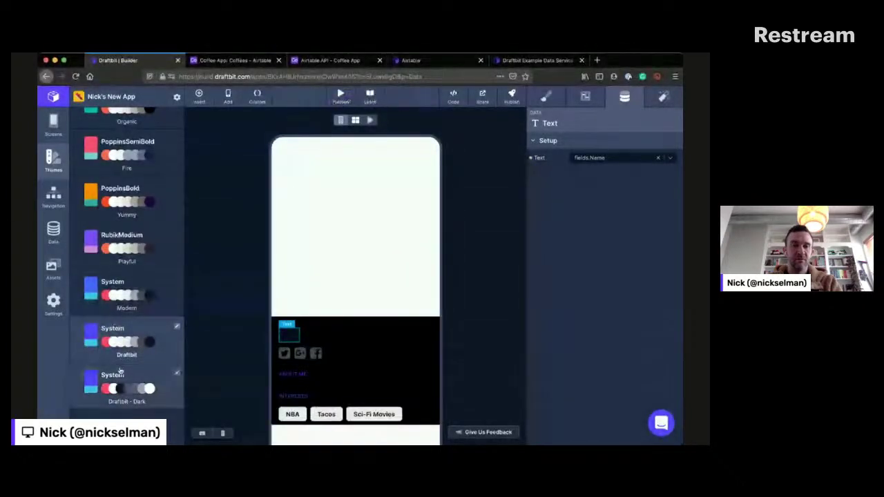
left_click(125, 290)
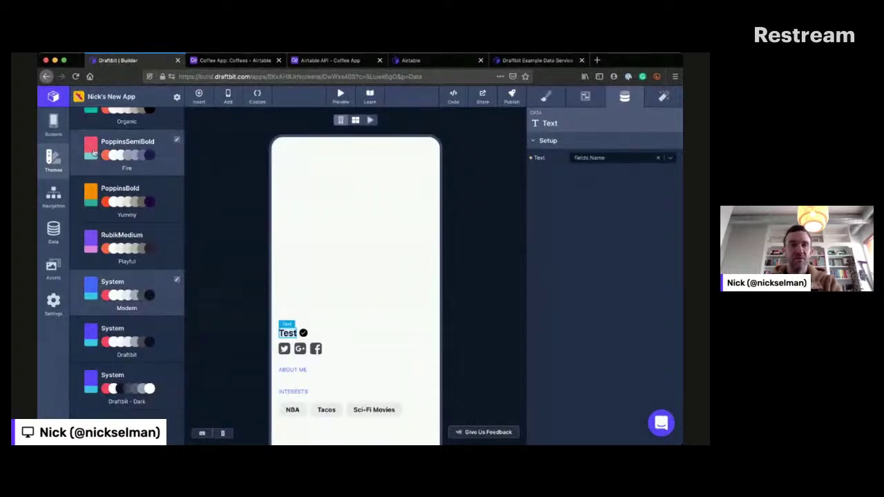
Step: Return to the screen layout and bind the About Me heading text to the fields.Roast value
left_click(53, 122)
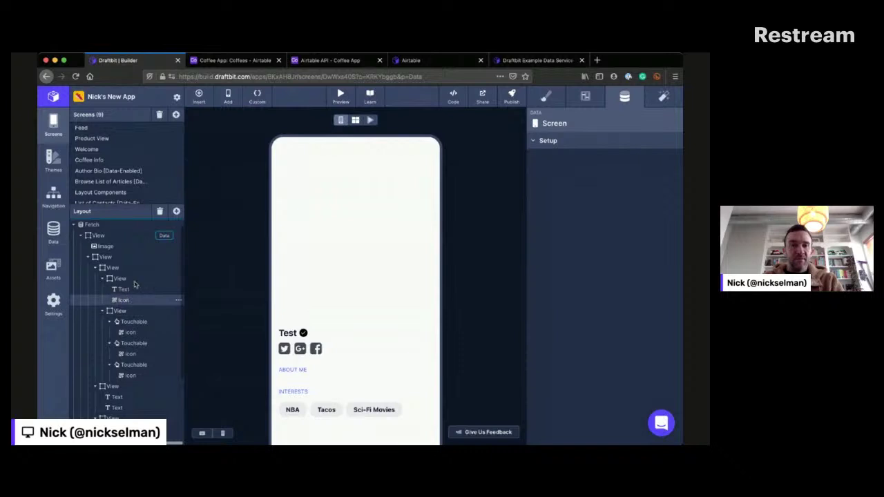
left_click(129, 289)
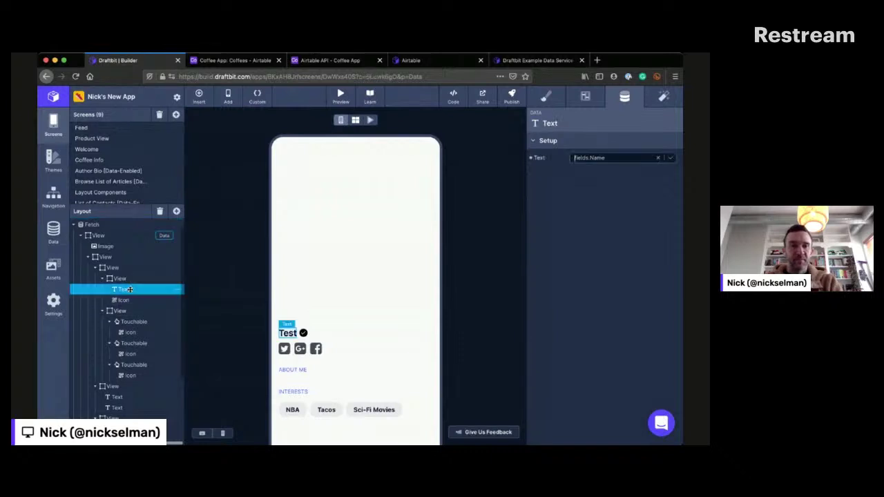
left_click(126, 300)
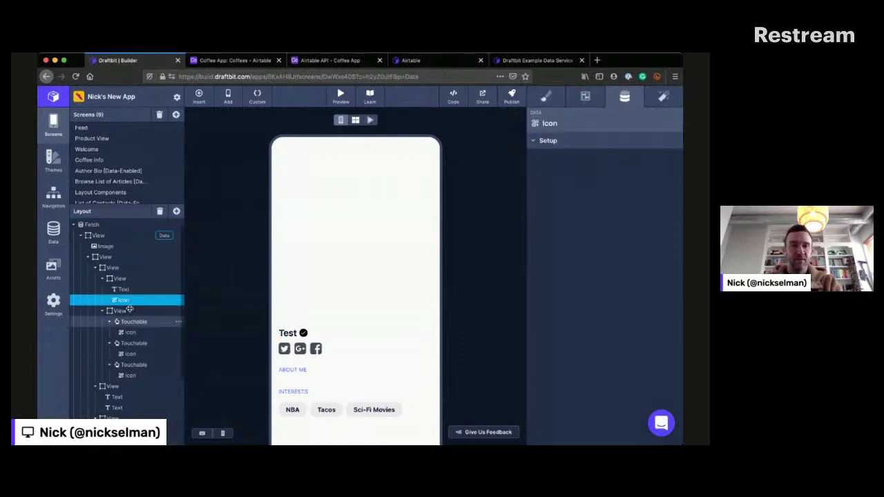
scroll(128, 335, "down", 2)
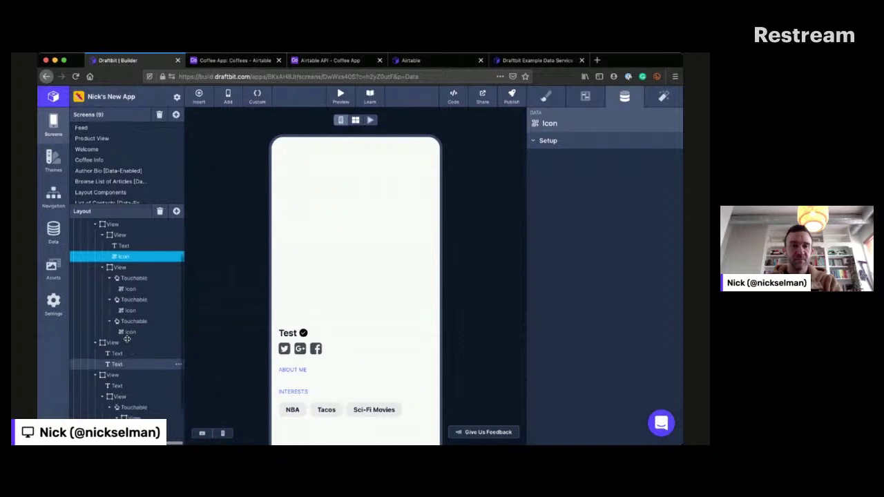
left_click(117, 353)
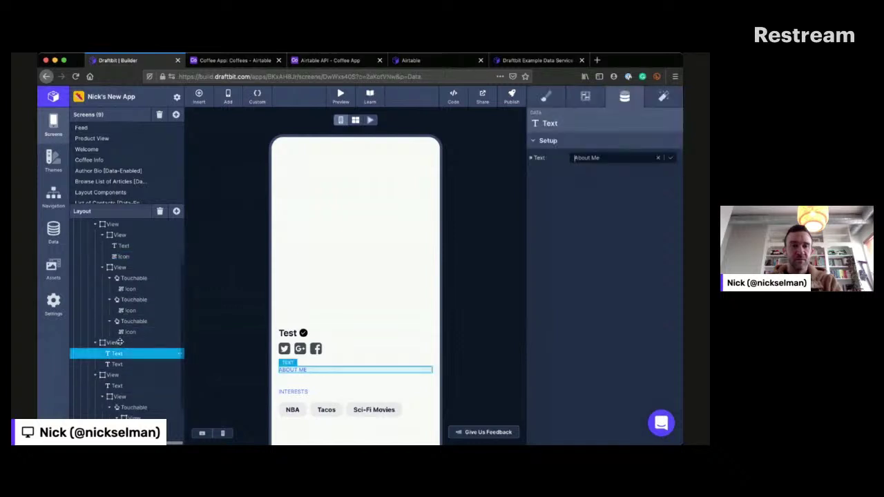
left_click(613, 157)
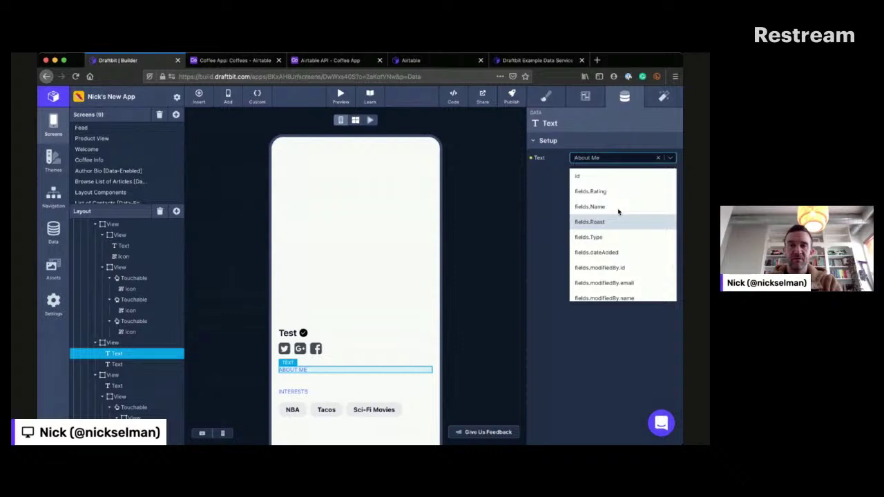
key("Return")
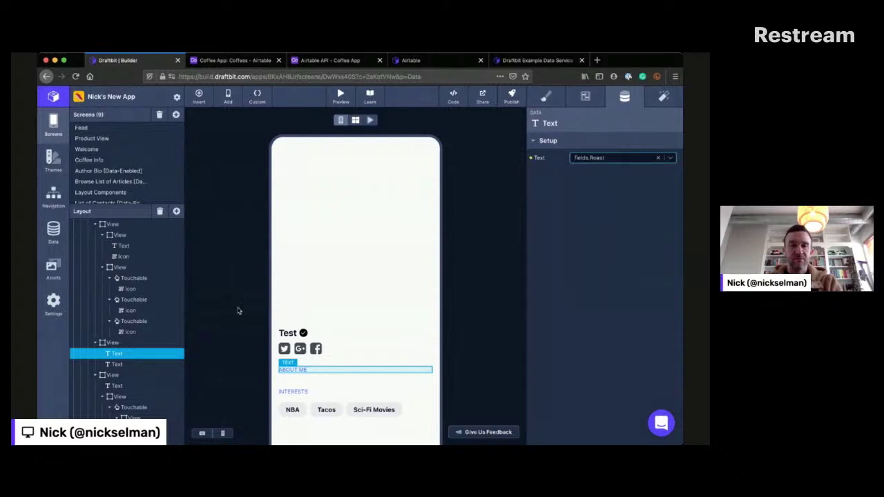
Step: Bind the bio text directly below that heading to the fields.Type value
left_click(119, 359)
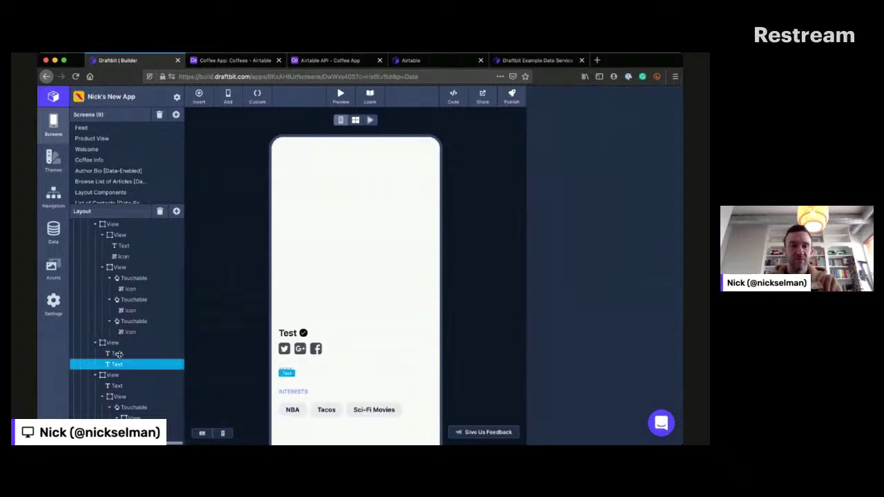
left_click(608, 157)
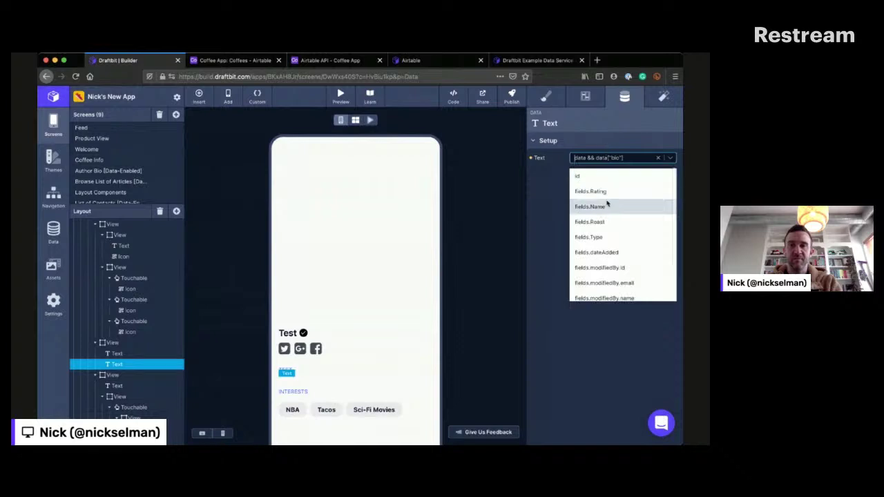
left_click(605, 236)
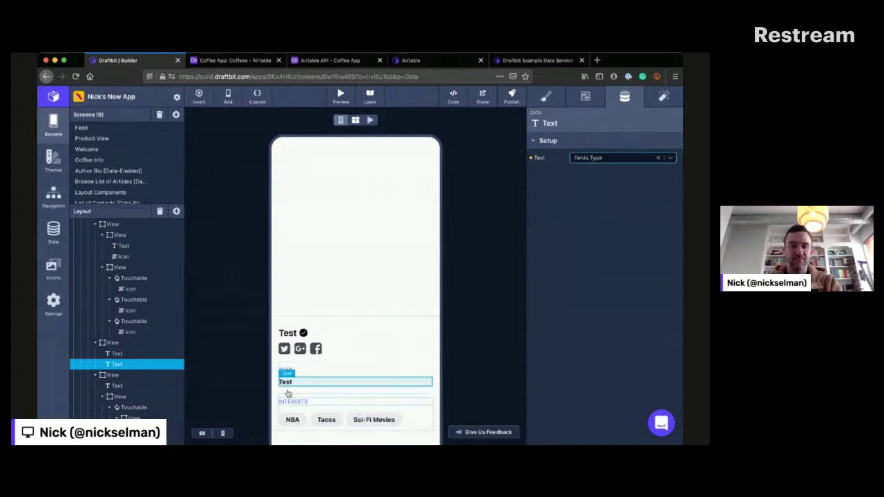
Step: Bind the Interests heading text to the fields.Rating value
scroll(118, 350, "down", 1)
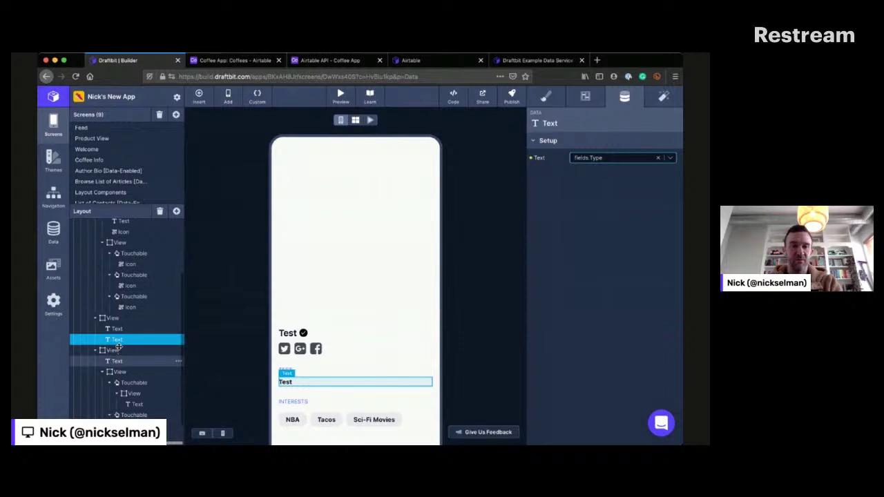
left_click(118, 360)
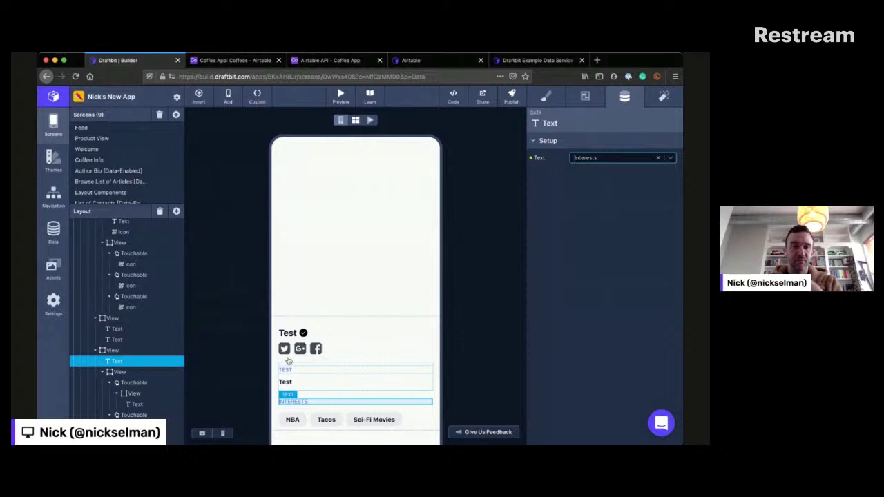
scroll(282, 373, "down", 1)
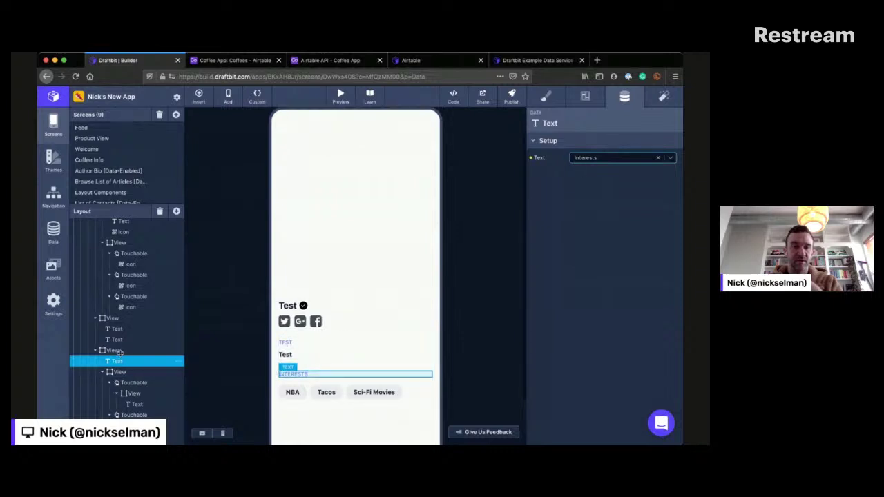
left_click(613, 154)
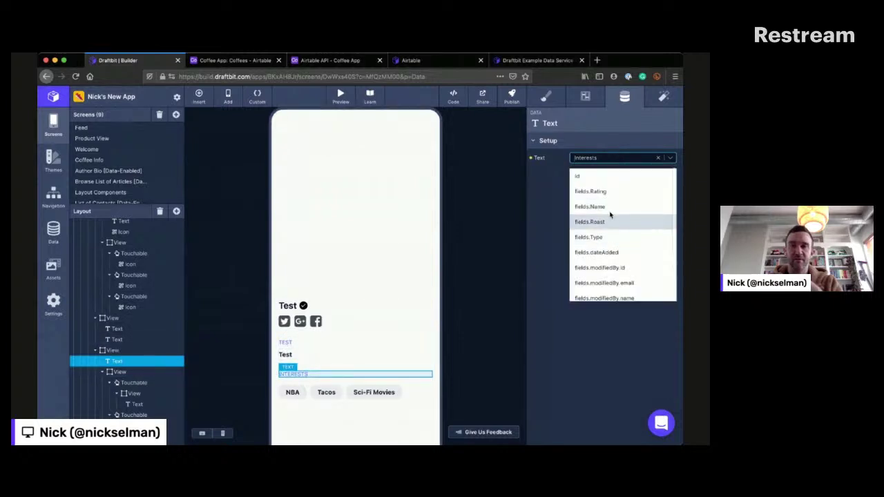
scroll(600, 206, "down", 1)
left_click(598, 178)
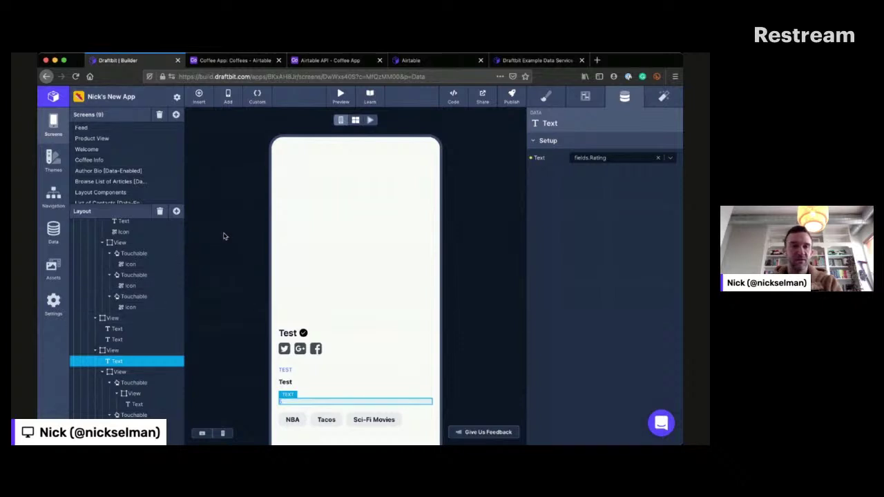
Step: Rename the List of Contacts screen to List of Coffees and clear its description
scroll(151, 172, "down", 2)
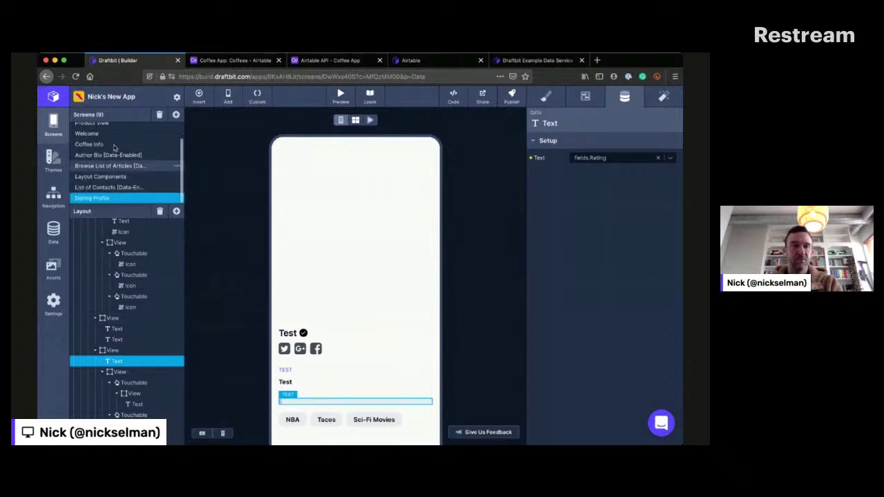
left_click(104, 187)
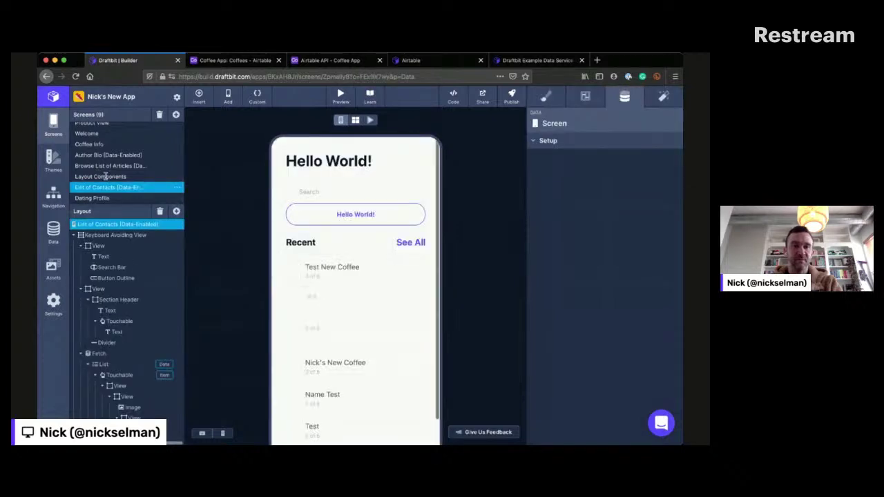
left_click(585, 90)
left_click_drag(627, 158, 682, 147)
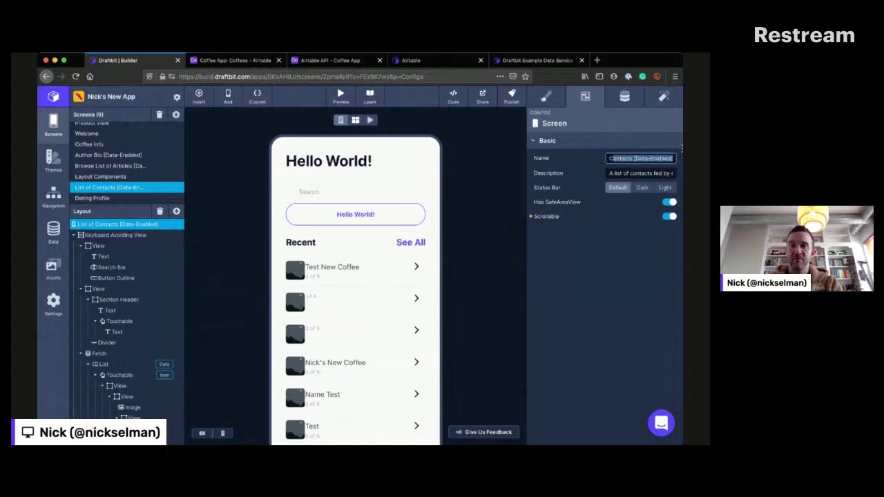
type("Coffees")
key("Tab")
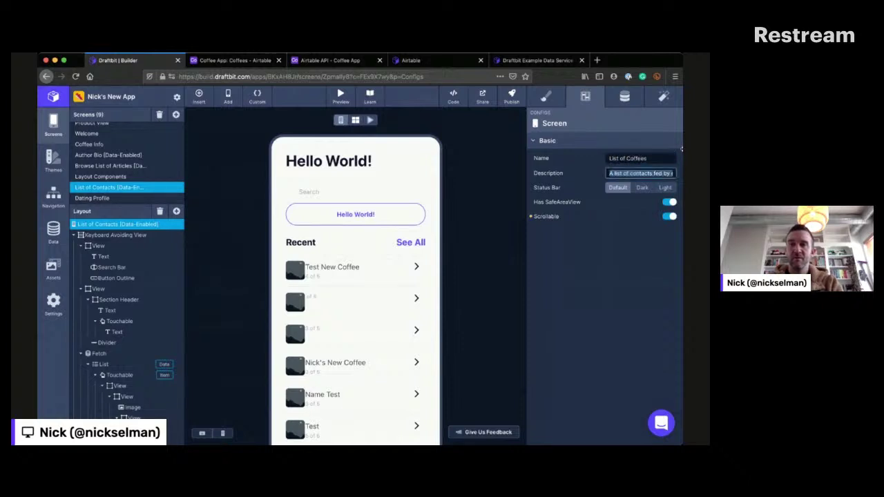
key("BackSpace")
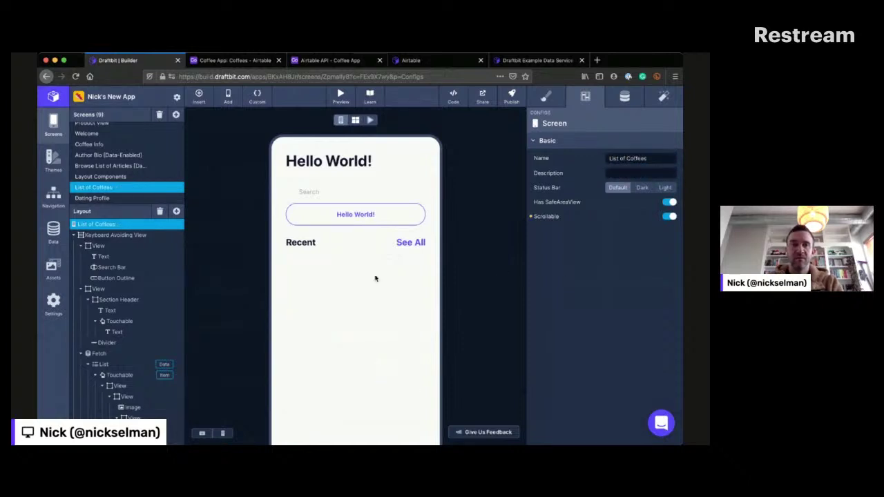
left_click(100, 186)
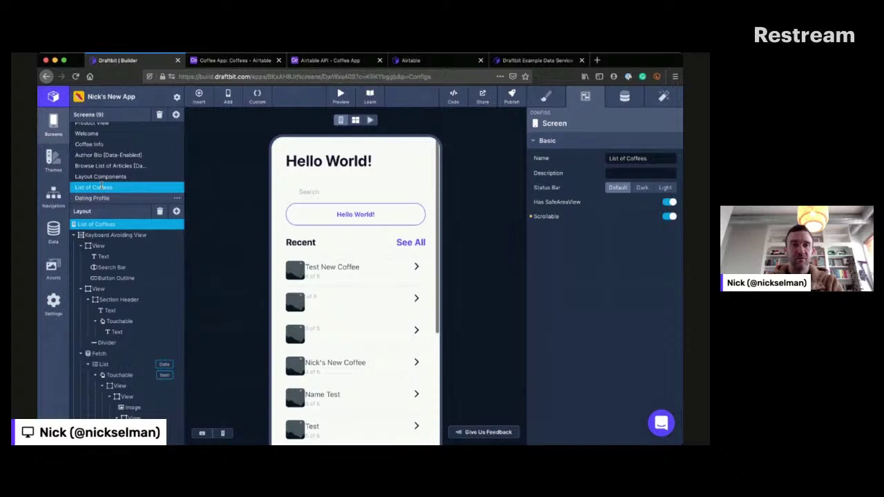
Step: Rename the Dating Profile screen to Coffee Item and clear its description
left_click(97, 199)
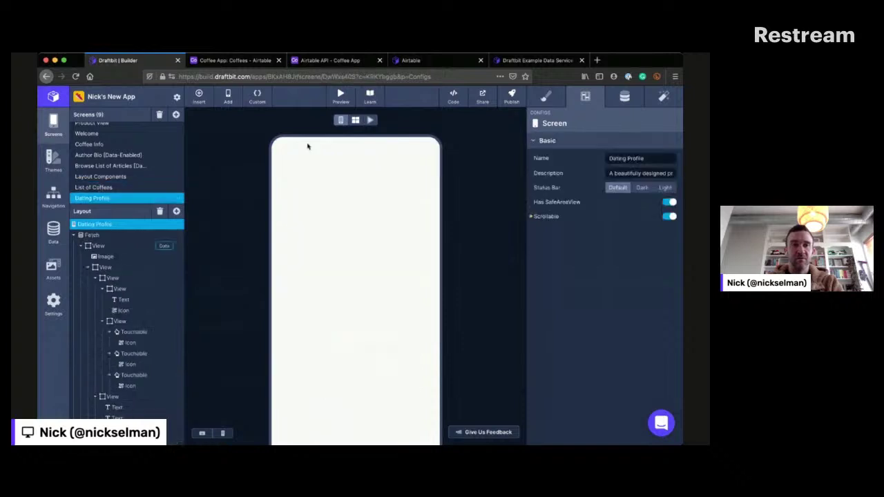
triple_click(641, 148)
type("Cu")
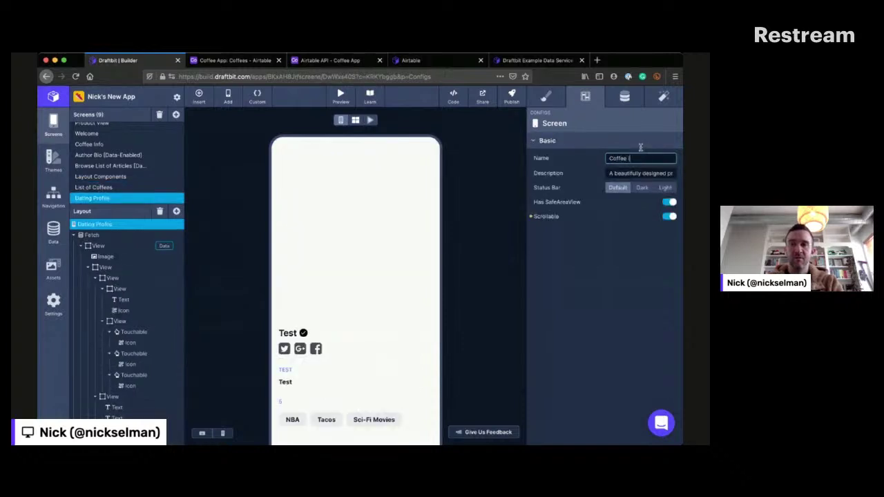
key("Tab")
key("BackSpace")
left_click(481, 184)
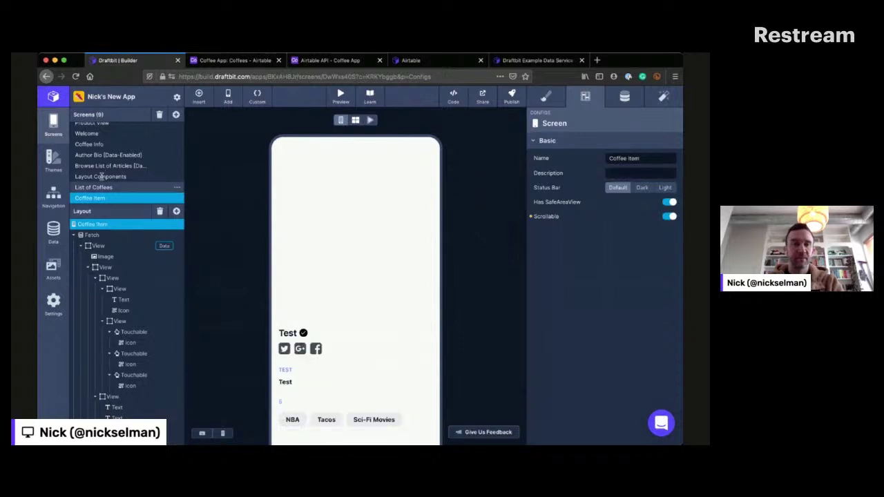
Step: Add an On Tap Navigate action to the coffee list's Touchable on List of Coffees, with the Coffee Item screen as destination
left_click(95, 187)
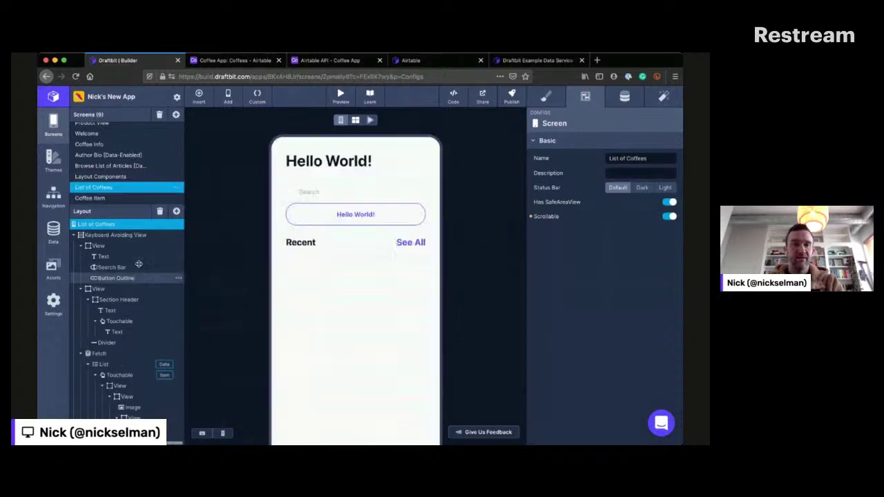
scroll(128, 324, "down", 2)
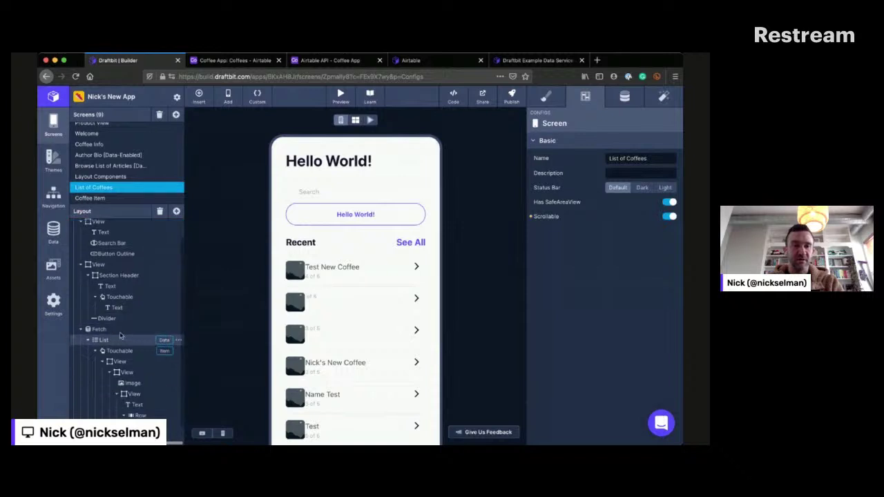
left_click(119, 351)
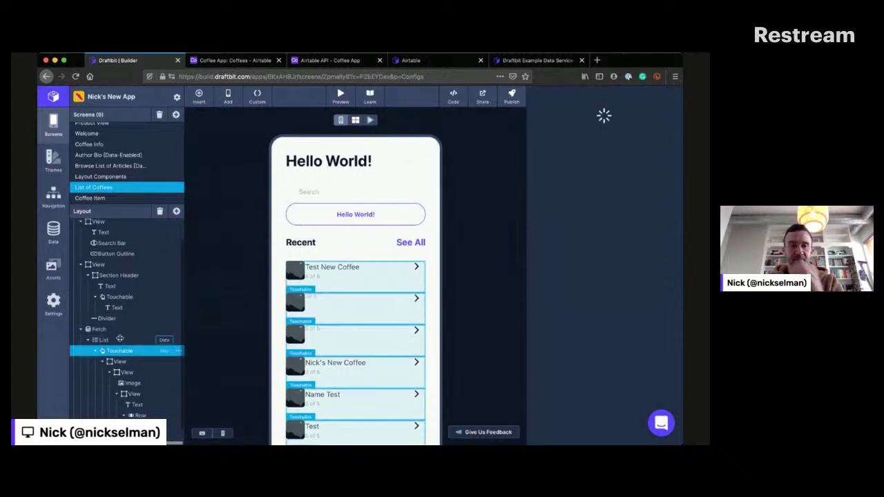
left_click(663, 96)
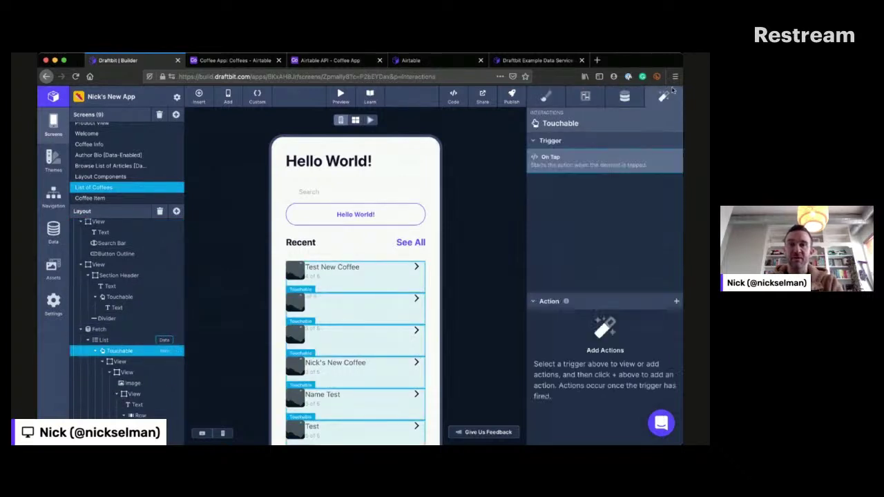
left_click(677, 301)
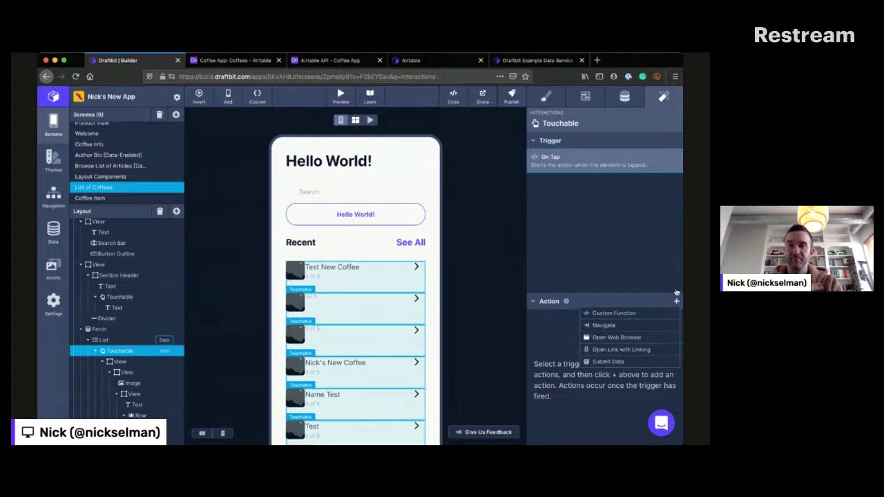
left_click(605, 311)
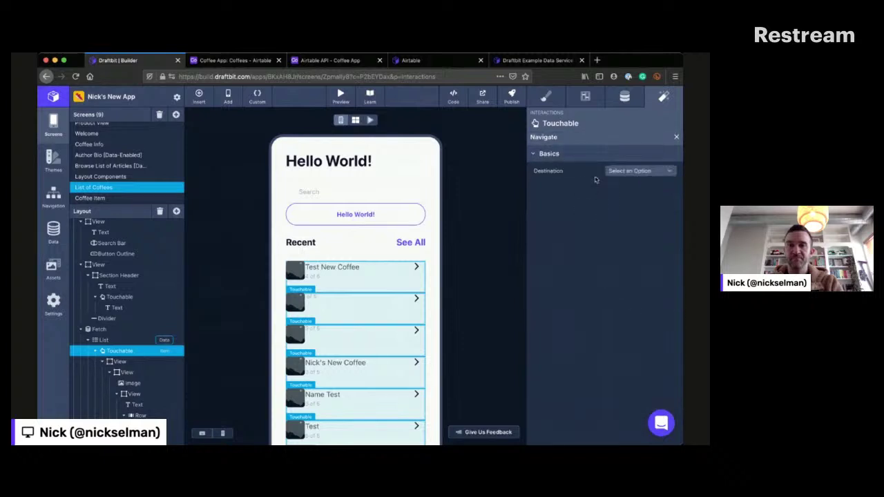
left_click(629, 172)
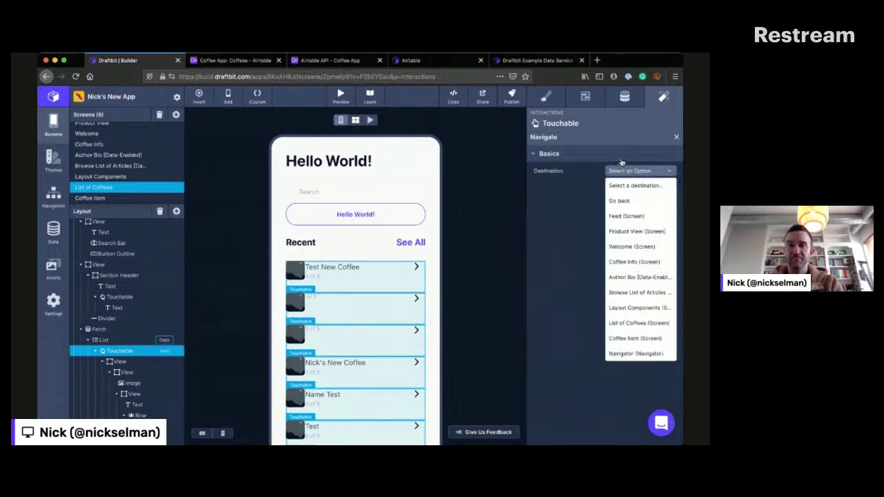
left_click(633, 335)
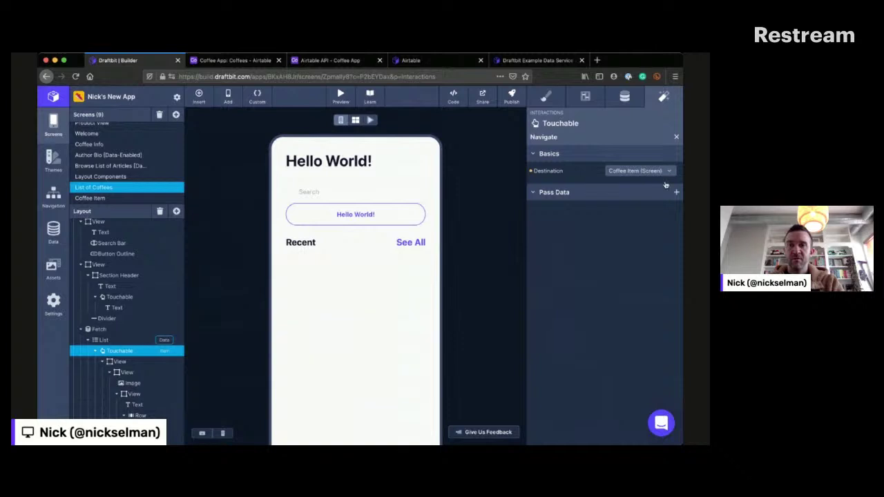
Step: Pass a parameter named id with the coffee record's id value in the Touchable's Navigate action
left_click(676, 191)
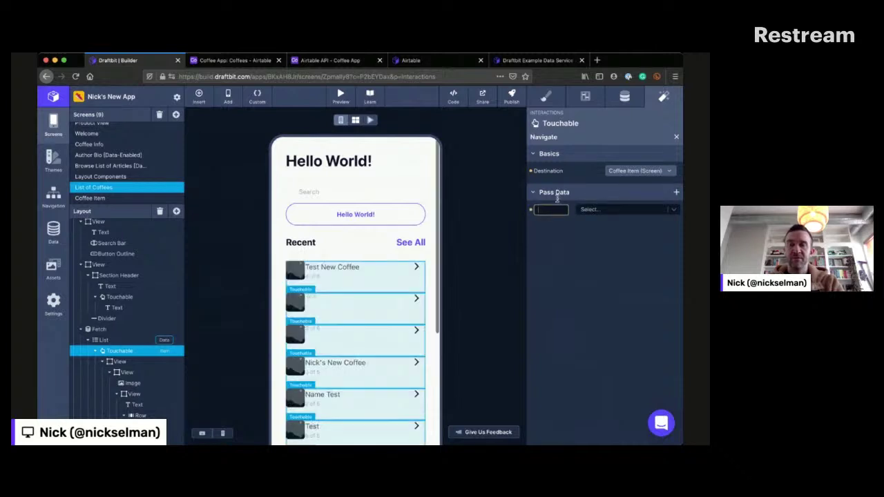
left_click(601, 205)
left_click(558, 200)
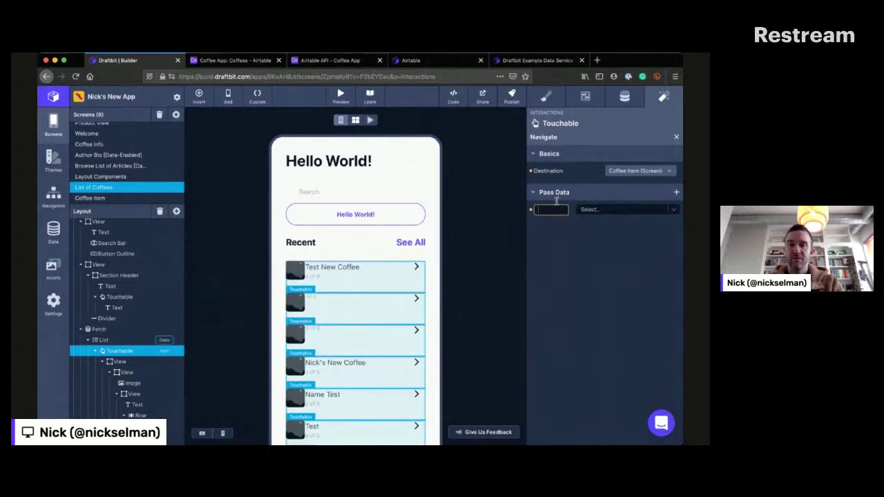
left_click(591, 205)
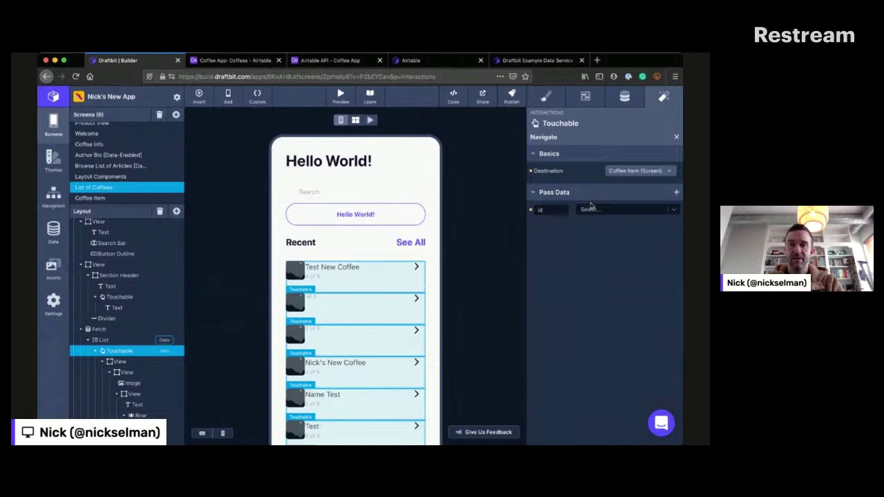
left_click(663, 209)
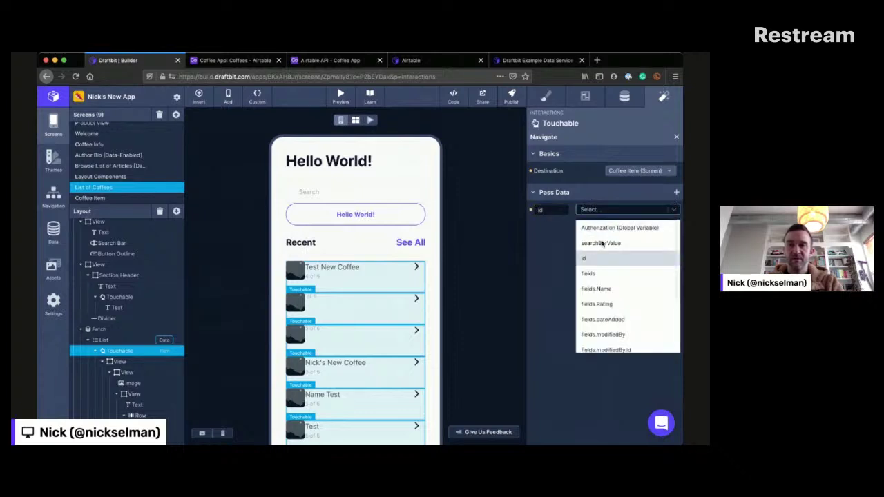
scroll(599, 250, "down", 3)
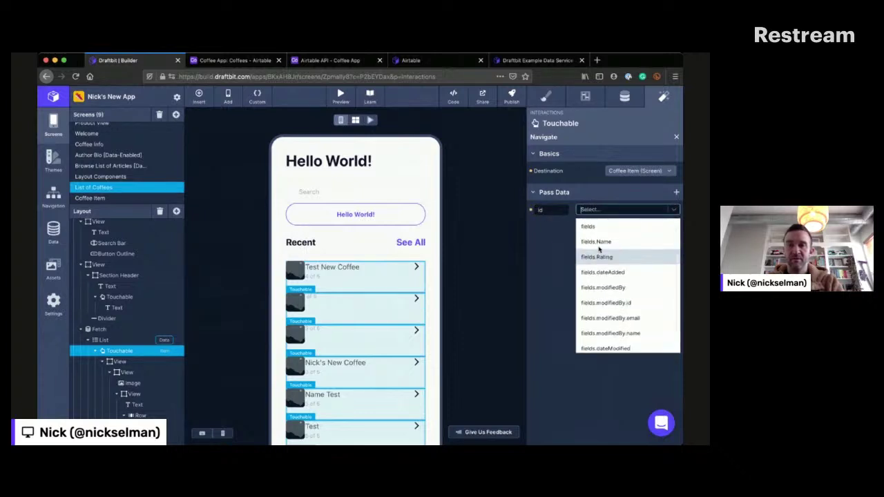
scroll(598, 252, "up", 3)
left_click(599, 256)
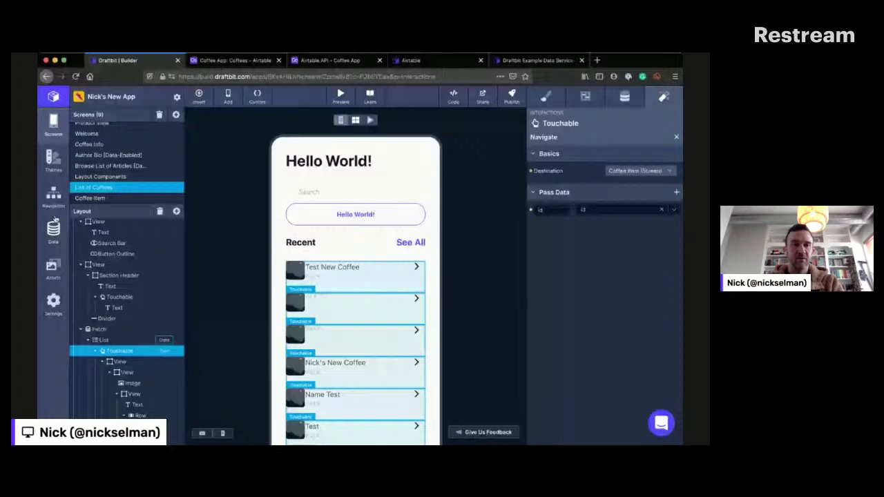
Step: Check the Fetch data settings on the Coffee Item screen and view the Live Preview QR code from List of Coffees
left_click(93, 199)
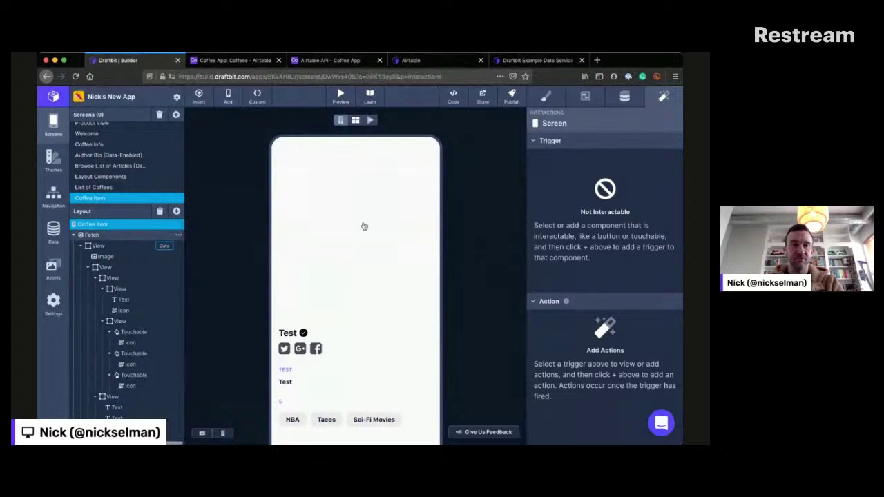
left_click(625, 94)
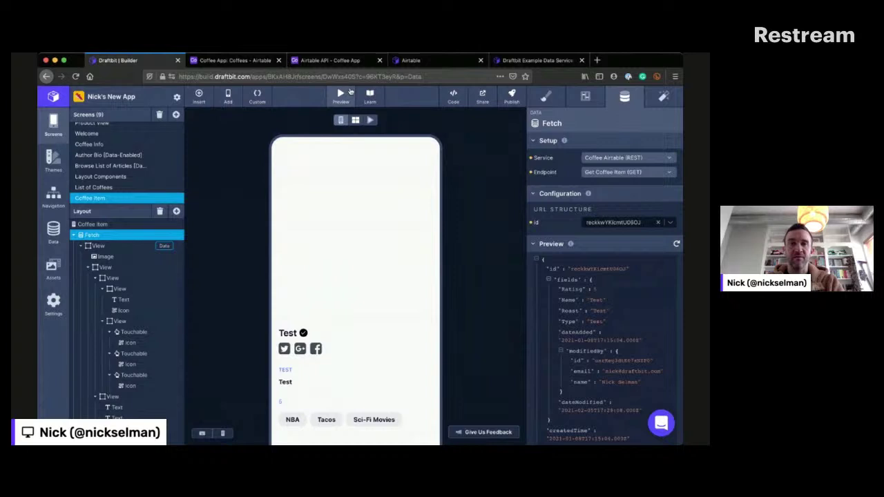
left_click(350, 91)
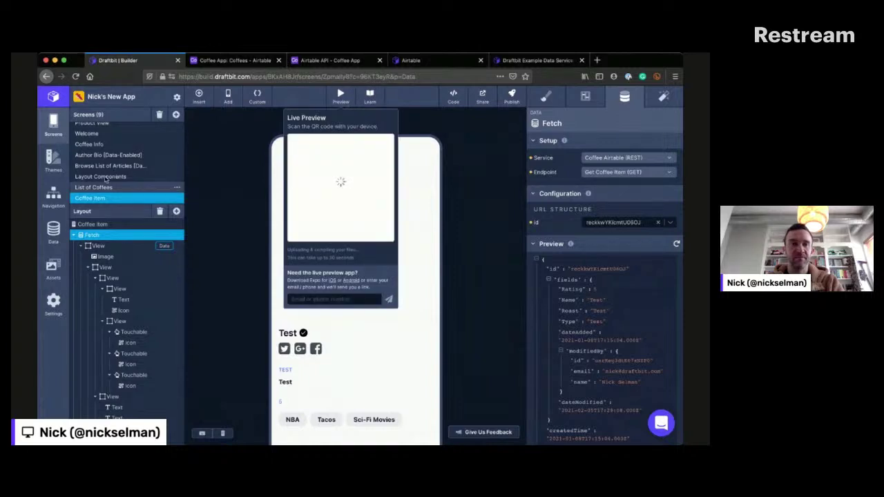
left_click(145, 188)
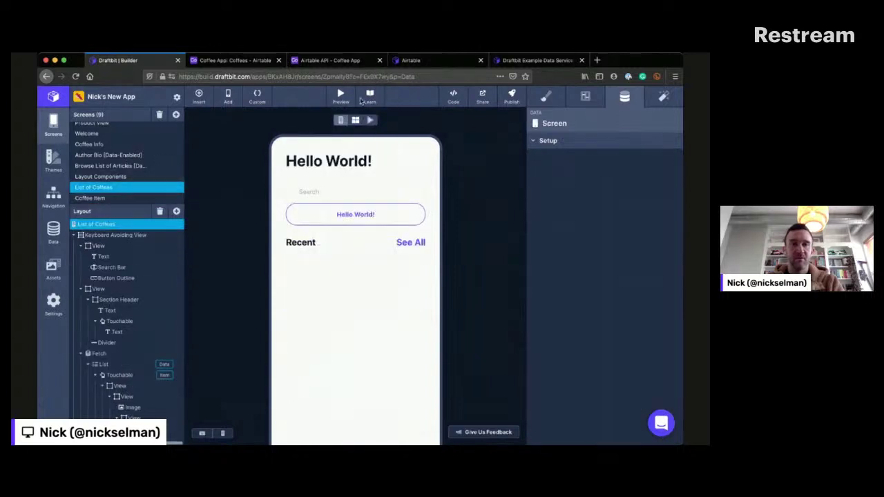
left_click(340, 85)
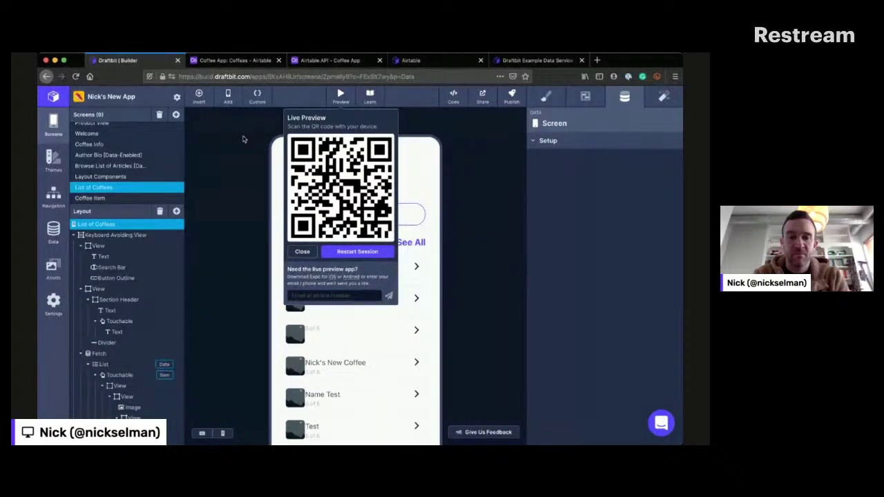
left_click(222, 202)
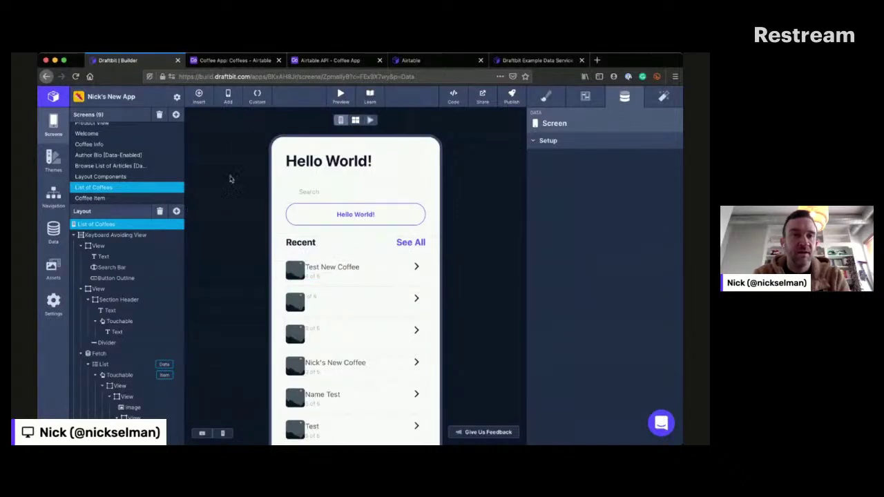
Step: Delete the Author Bio [Data-Enabled] and Browse List of Articles screens from the app
scroll(136, 153, "up", 2)
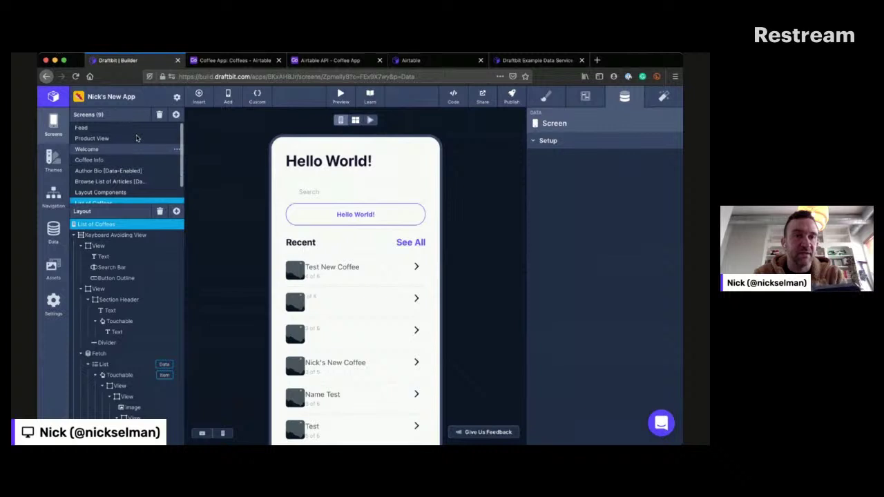
scroll(134, 153, "down", 1)
scroll(134, 156, "up", 1)
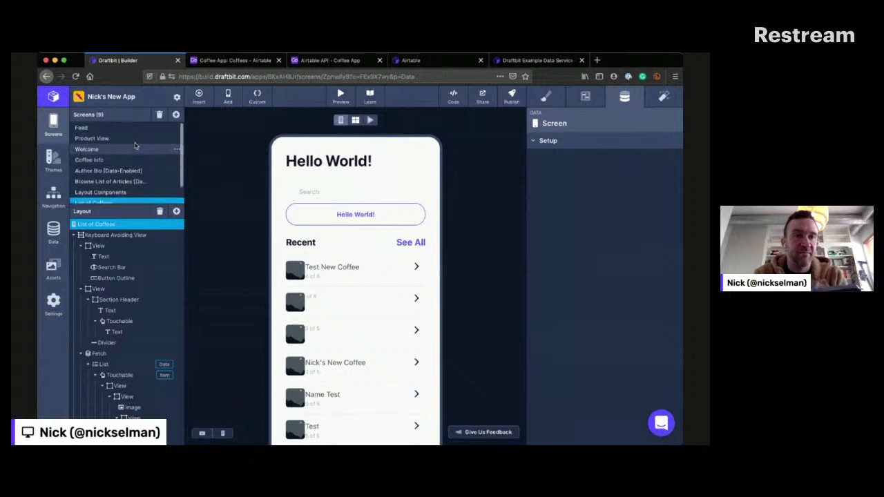
left_click(162, 167)
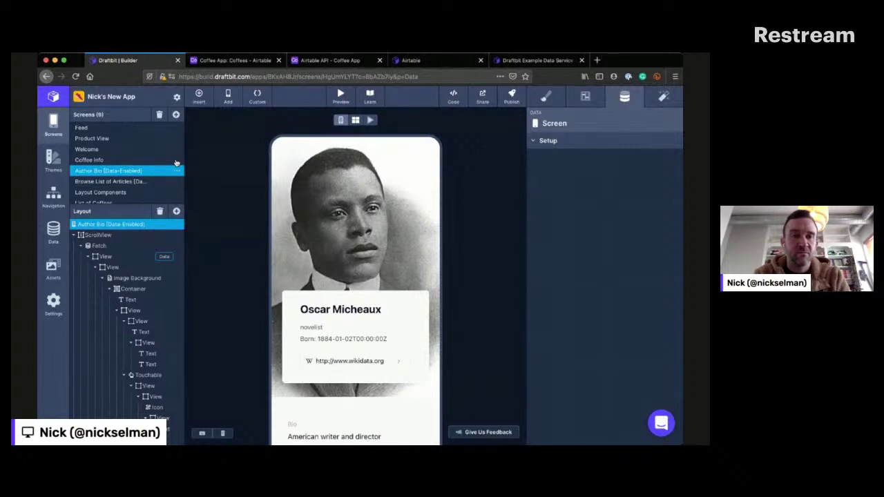
left_click(178, 171)
left_click(185, 181)
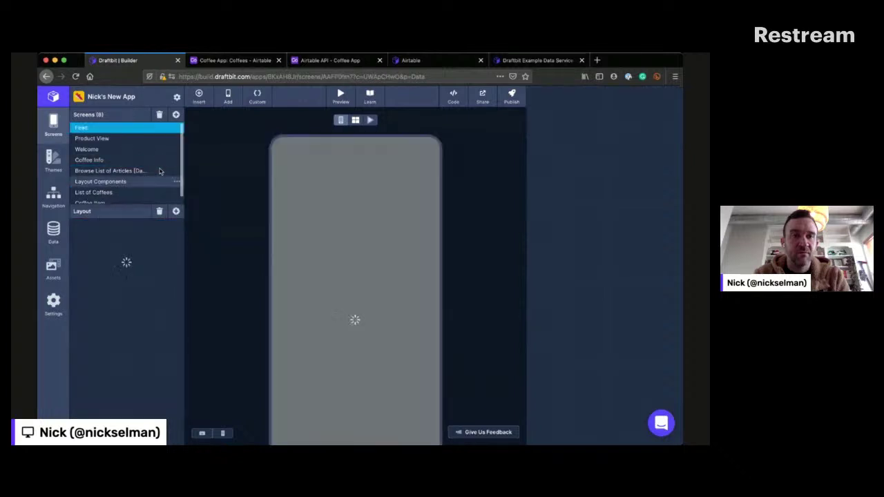
left_click(145, 171)
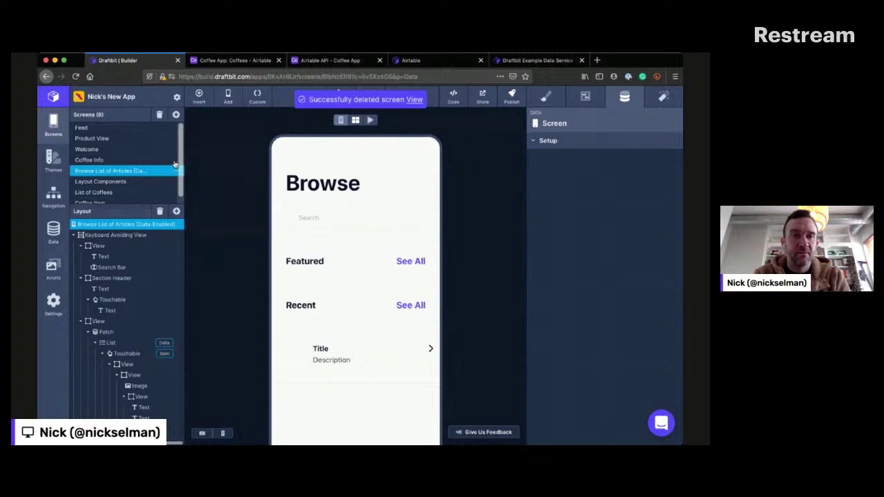
left_click(177, 170)
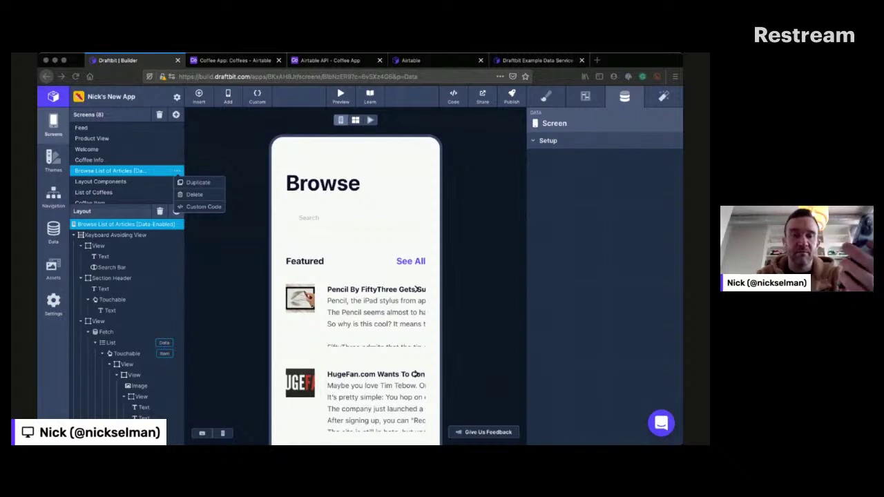
left_click(180, 161)
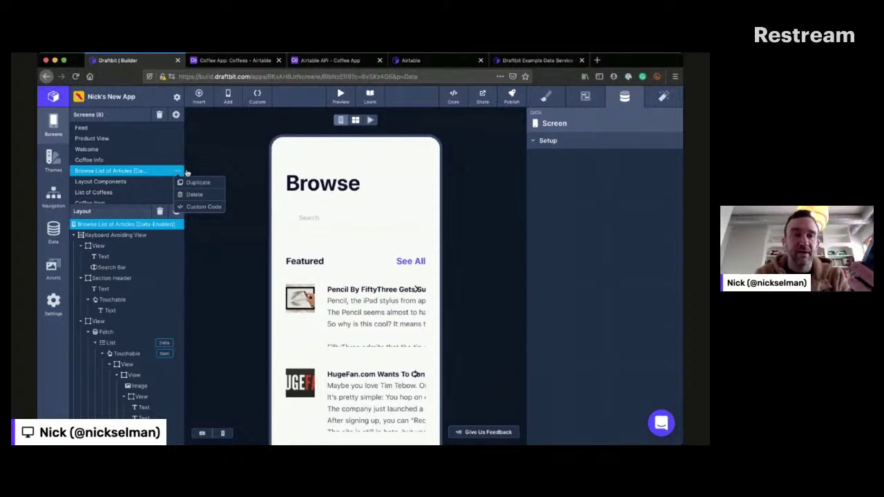
left_click(188, 183)
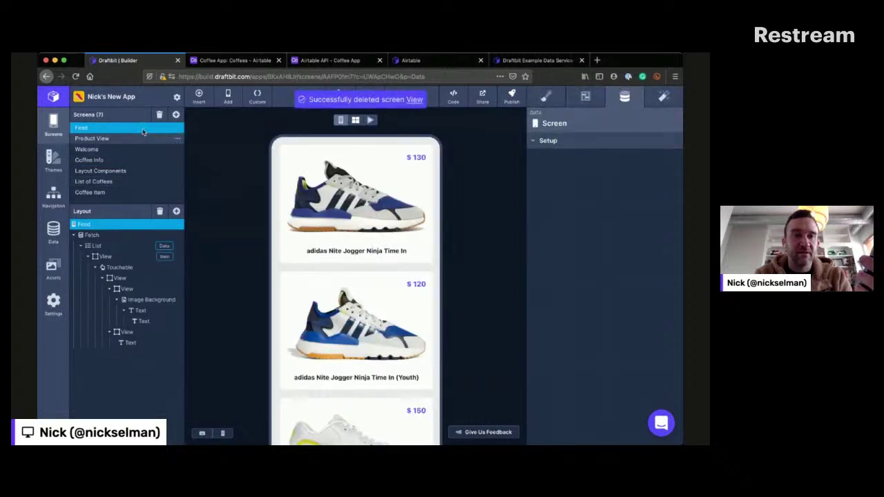
Step: Delete the Layout Components and Product View screens from the app
left_click(143, 170)
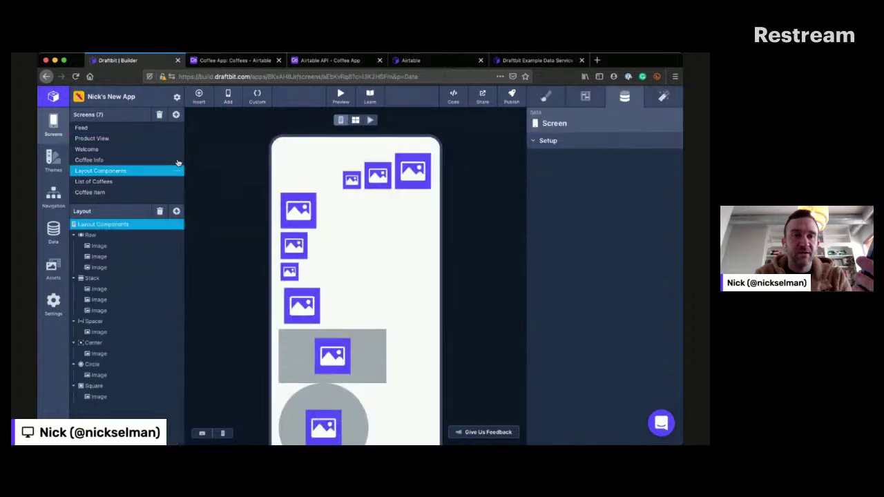
left_click(178, 163)
left_click(192, 189)
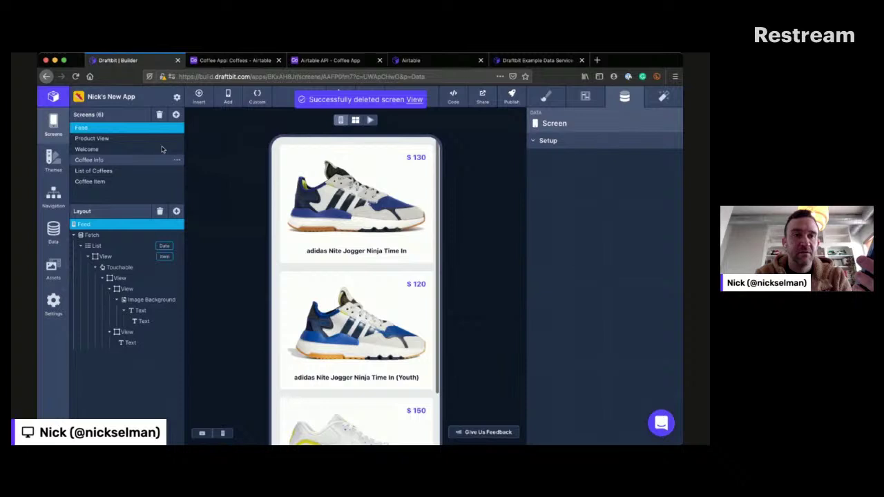
left_click(164, 138)
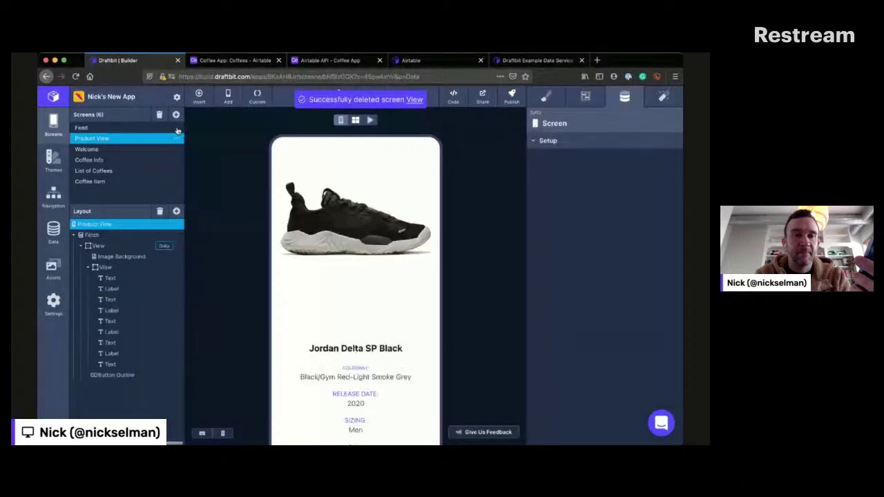
left_click(178, 138)
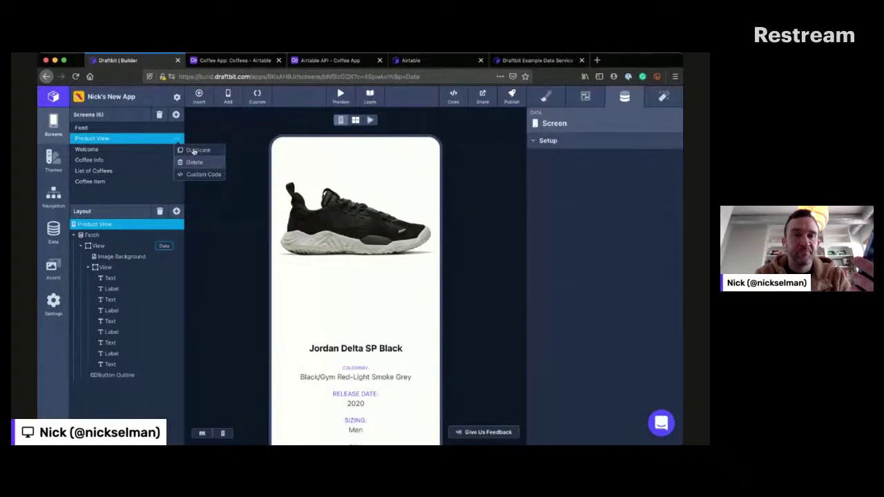
left_click(194, 150)
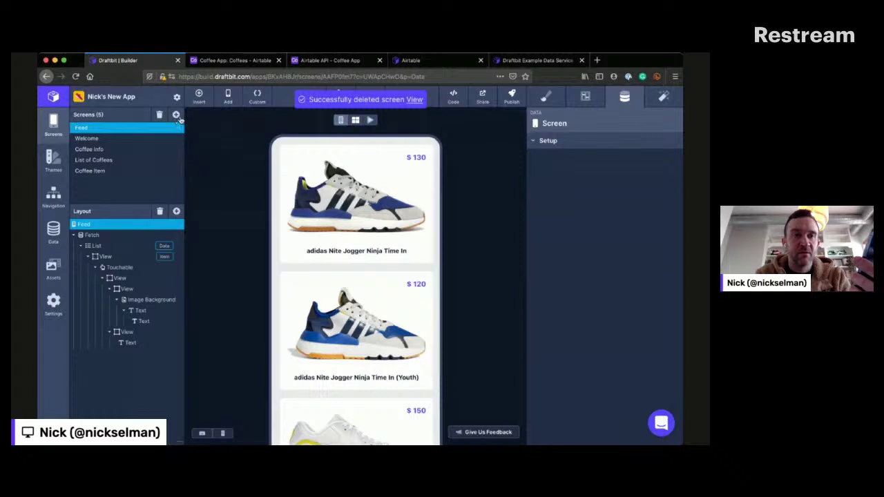
Step: Delete the Feed and Welcome screens from the app
left_click(179, 128)
left_click(190, 140)
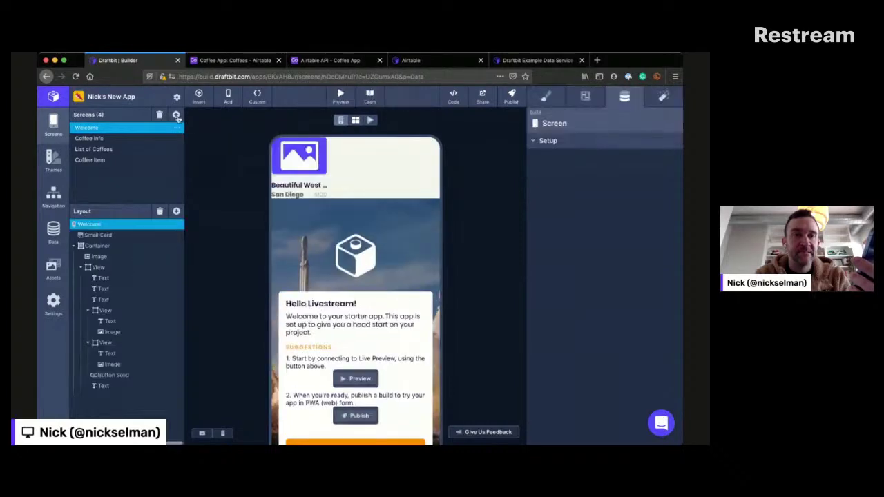
left_click(178, 127)
left_click(194, 151)
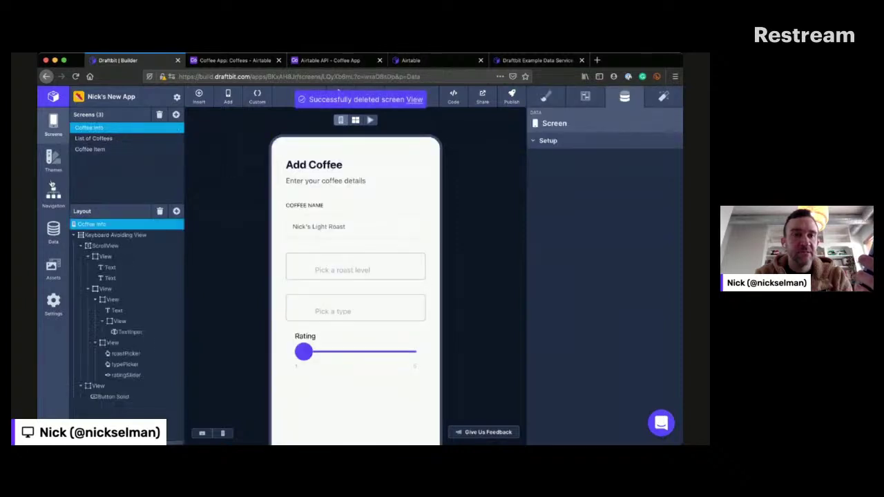
Step: Try to add a screen to the Root navigator in the app's navigation
left_click(57, 181)
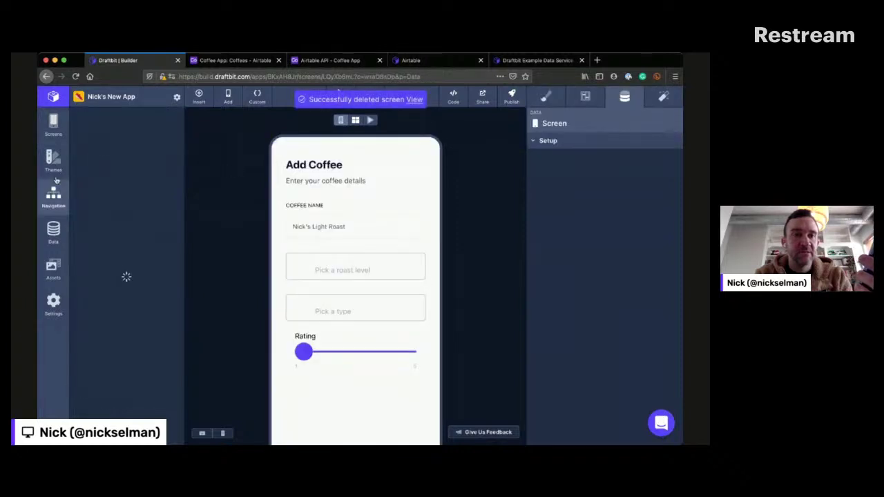
left_click(103, 137)
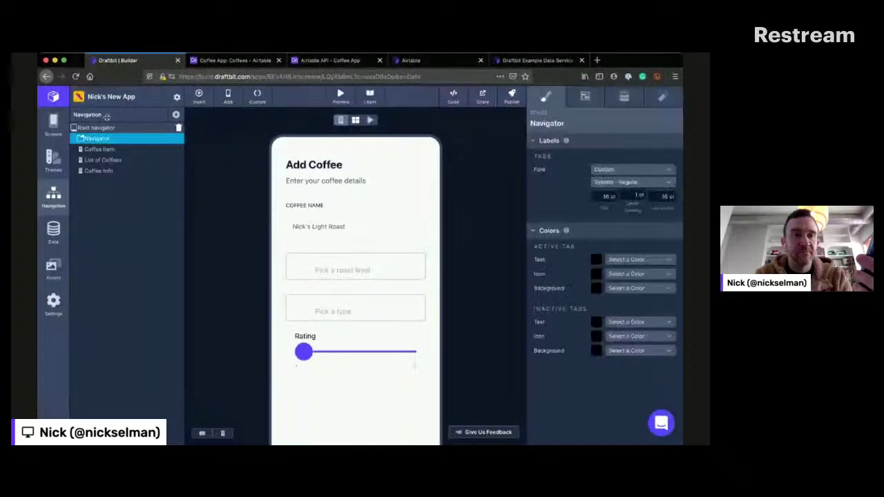
left_click(103, 128)
left_click(176, 113)
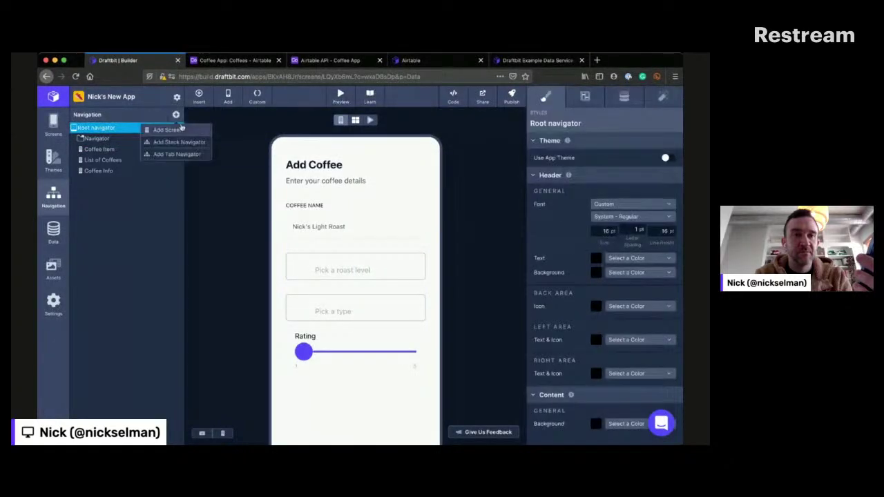
left_click(173, 126)
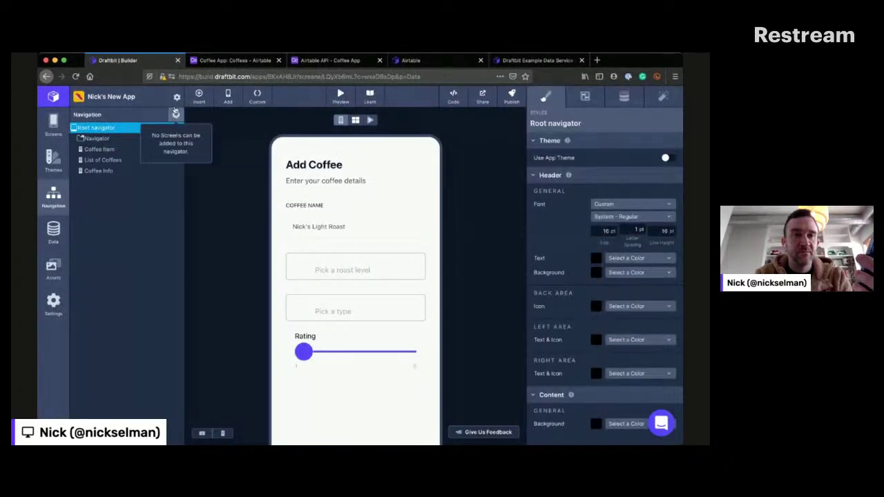
left_click(175, 112)
left_click(114, 138)
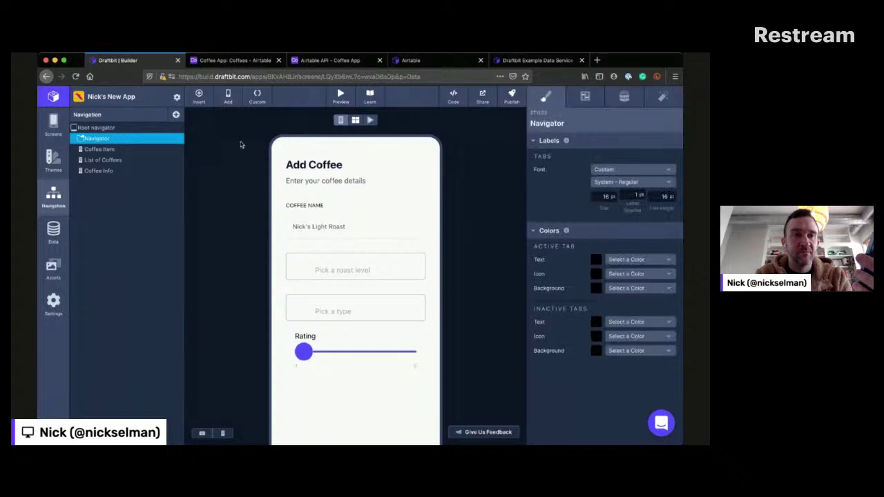
Step: Open the Root navigator's configuration and review the screens offered for its initial route
left_click(94, 127)
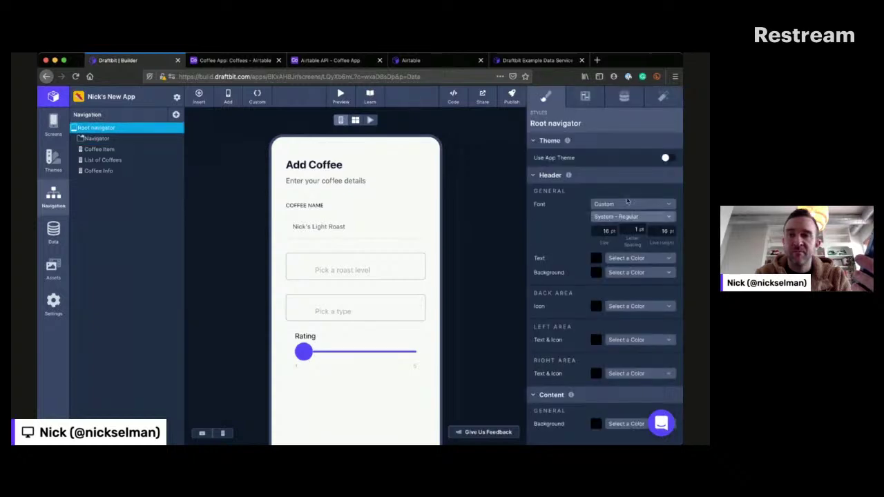
left_click(585, 96)
left_click(628, 182)
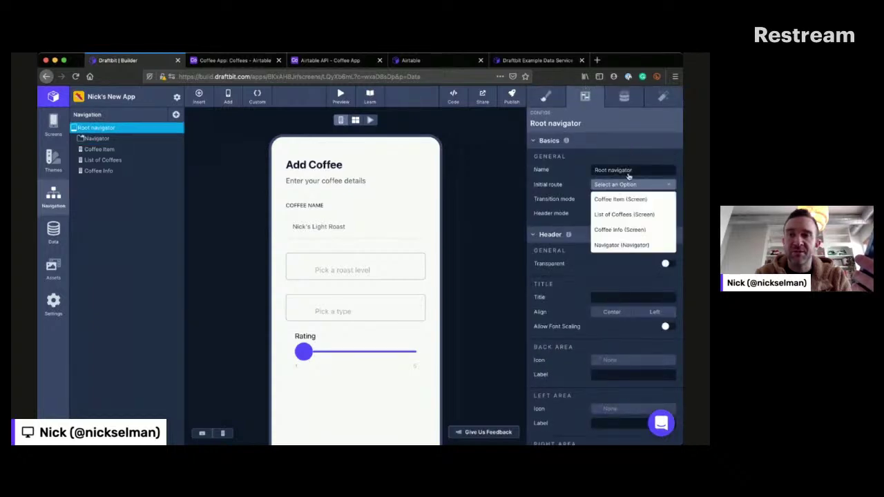
left_click(488, 192)
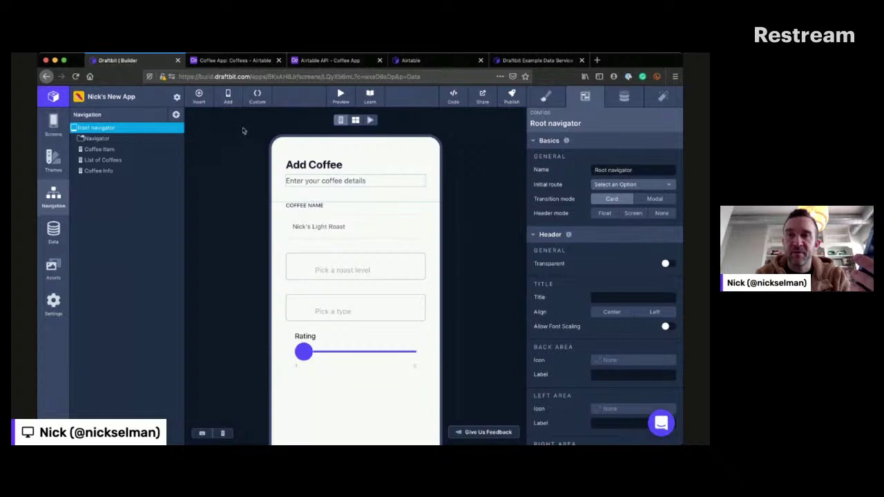
Step: Review the nested Navigator's configuration options, and look through the Coffee Info, List of Coffees and Coffee Item screens
left_click(97, 138)
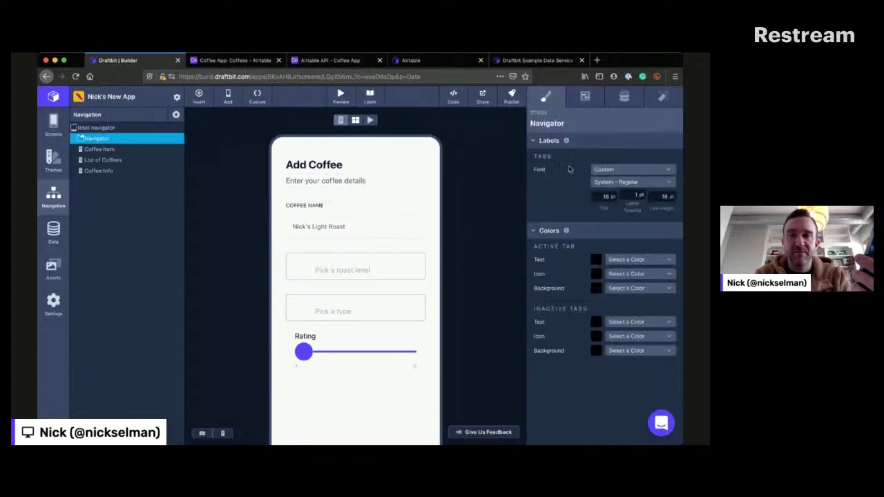
left_click(585, 96)
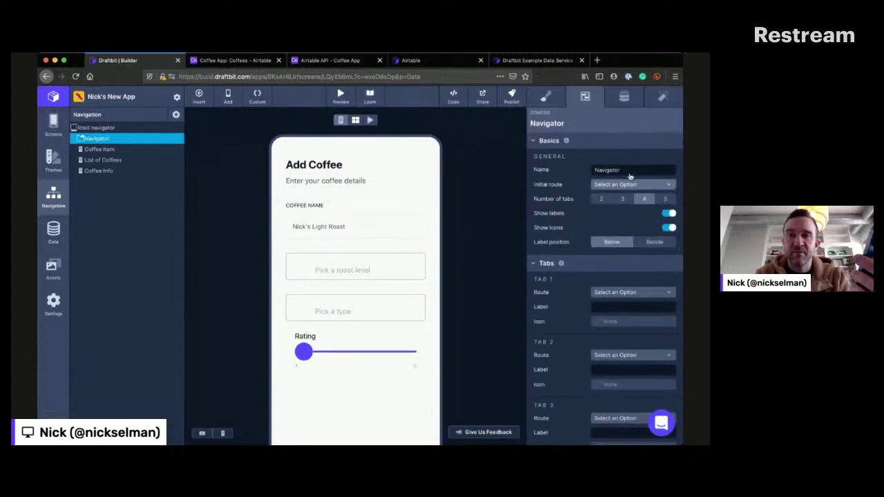
left_click(54, 125)
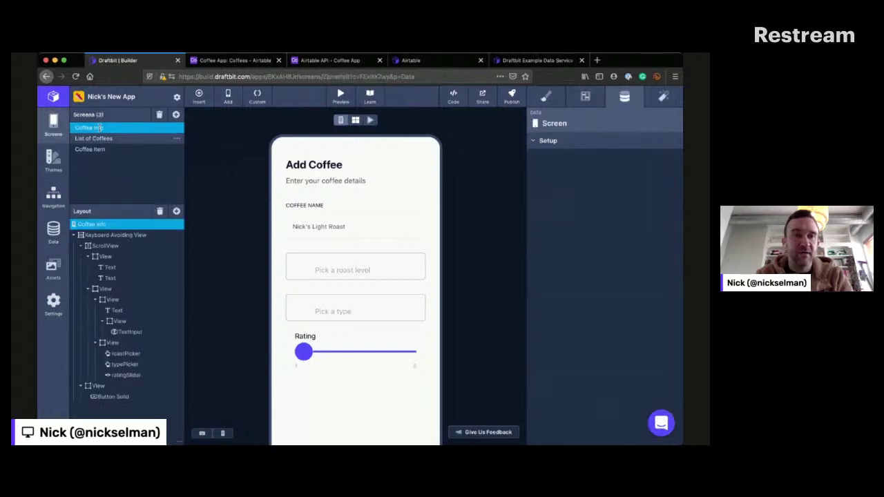
left_click(96, 138)
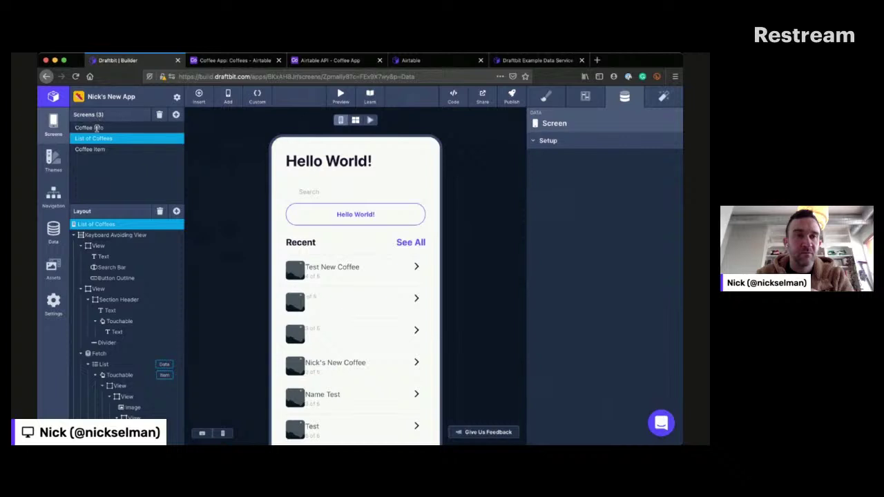
left_click(93, 147)
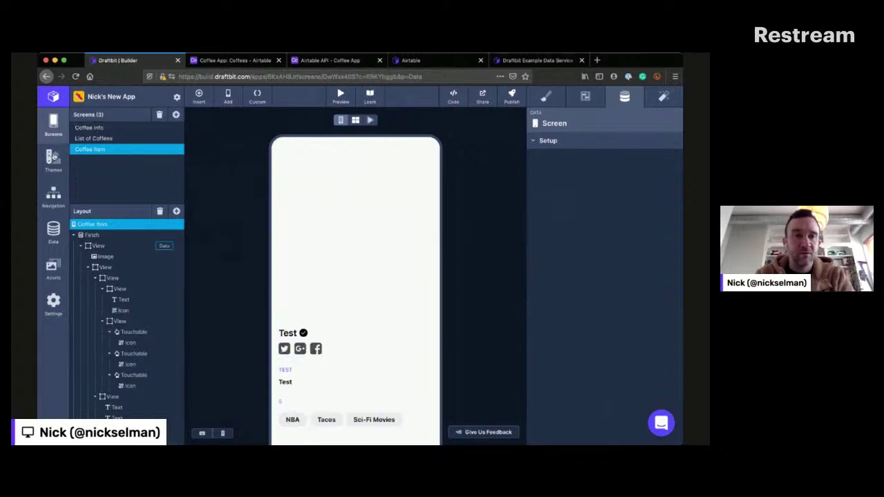
Step: Try the Draftbit theme on the Coffee Item screen and switch back to the Modern theme
left_click(53, 157)
scroll(129, 332, "down", 4)
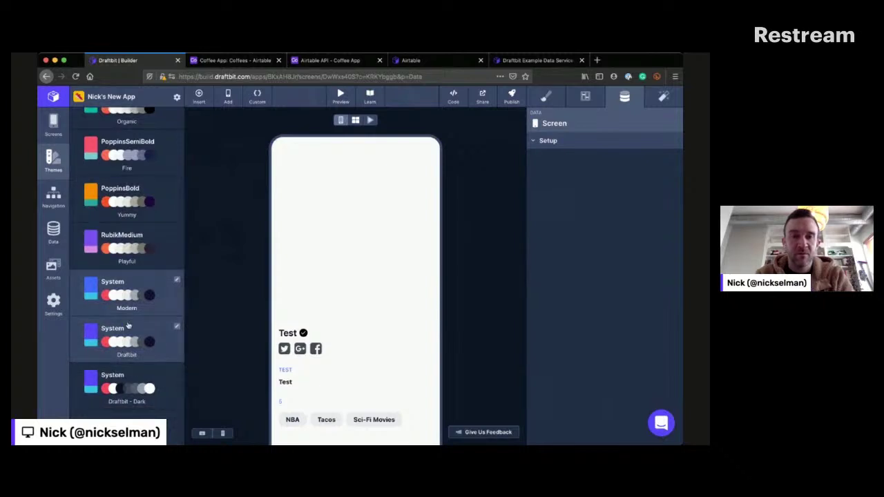
left_click(128, 326)
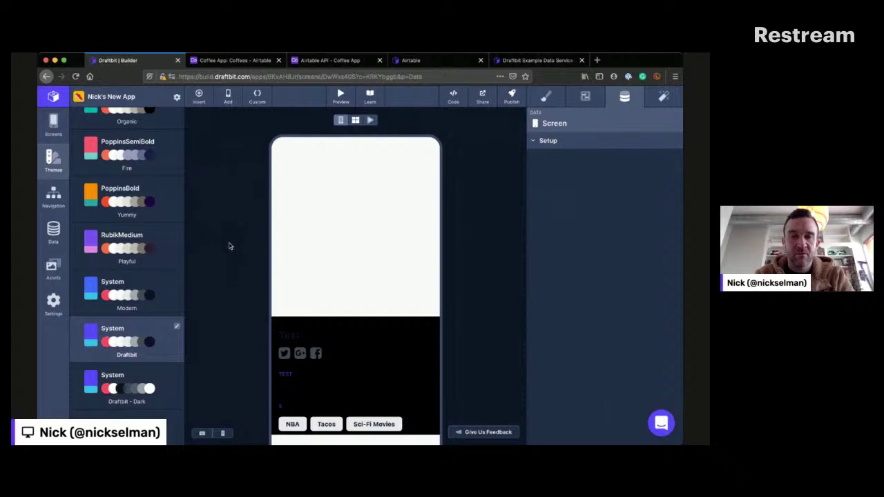
left_click(147, 292)
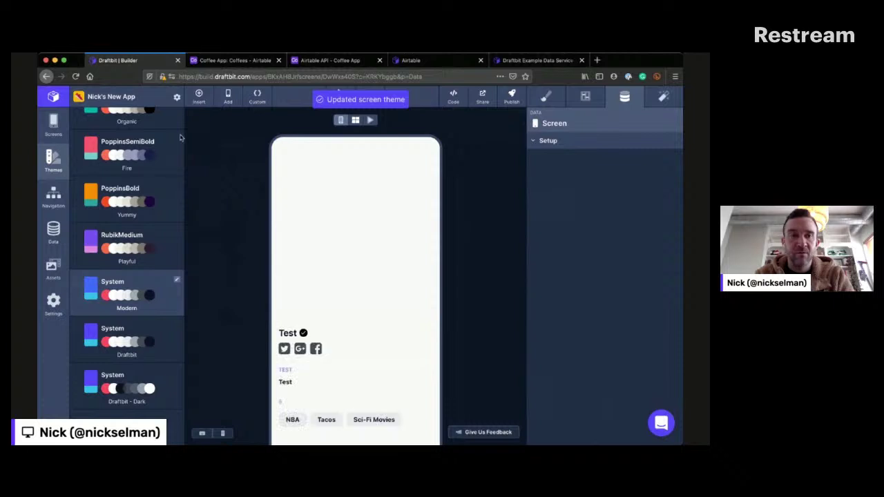
scroll(125, 204, "up", 4)
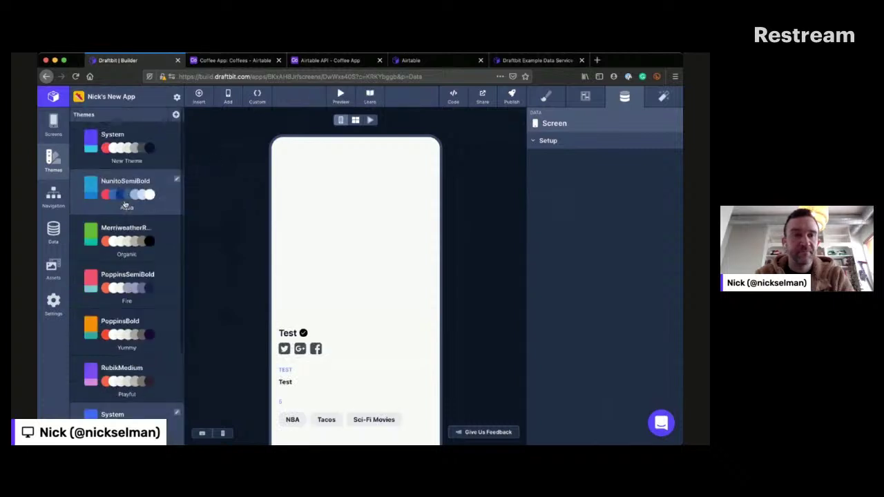
Step: Open the Navigate action triggered by tapping the coffee list's Touchable on the List of Coffees screen
left_click(53, 124)
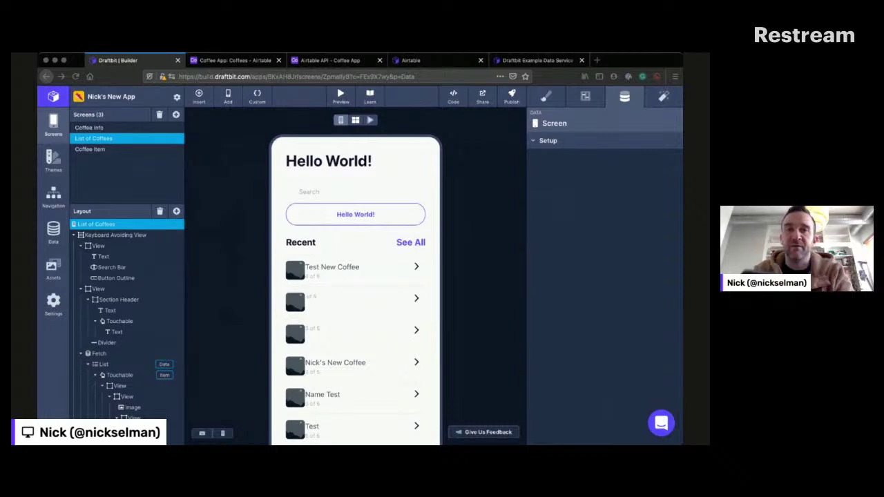
left_click(102, 128)
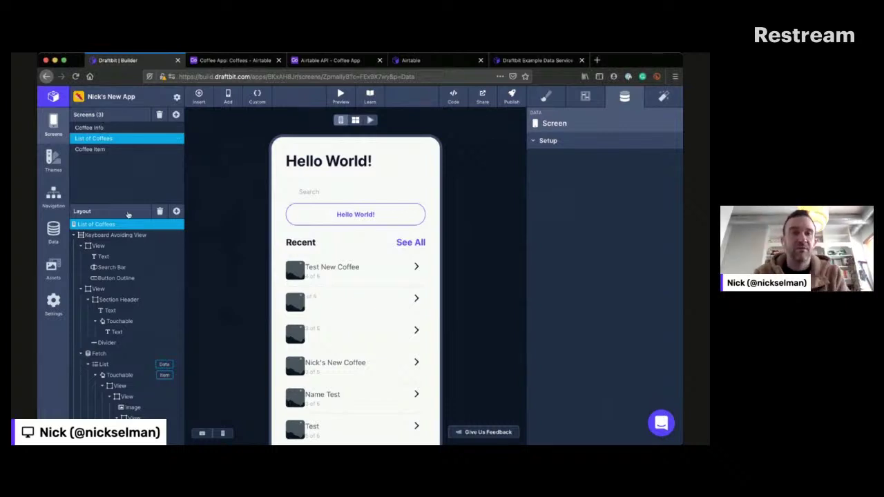
scroll(144, 281, "down", 2)
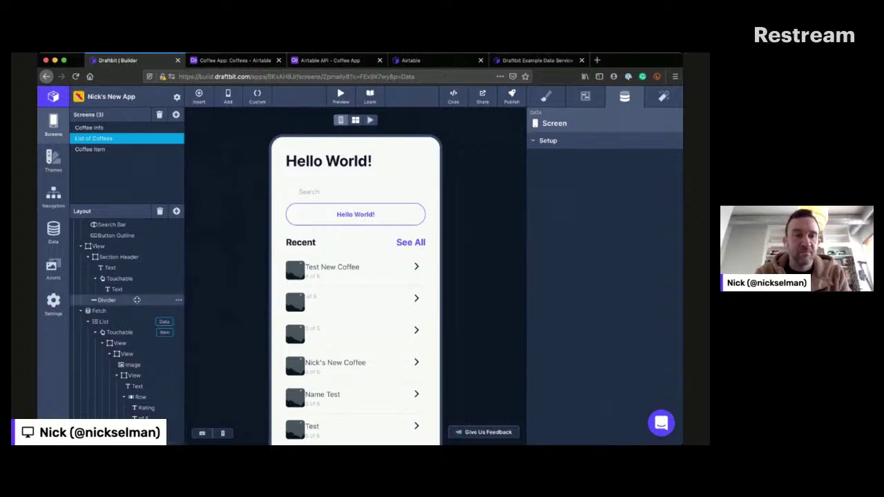
left_click(122, 331)
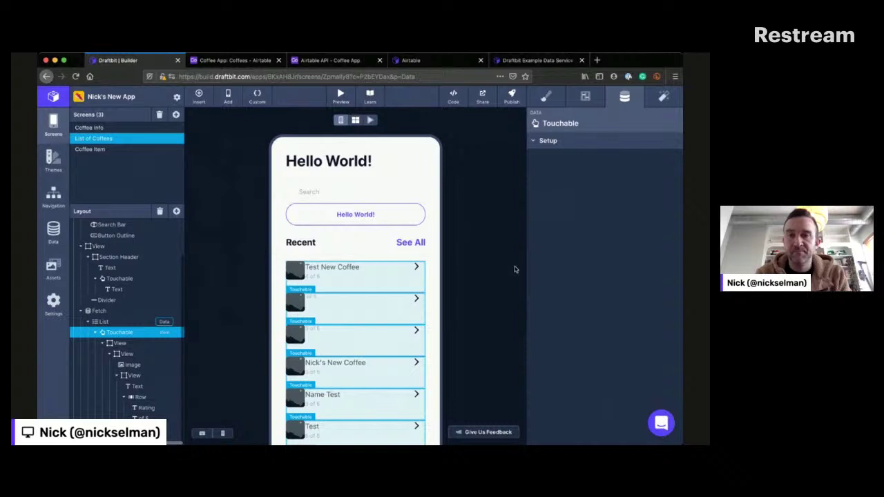
left_click(664, 105)
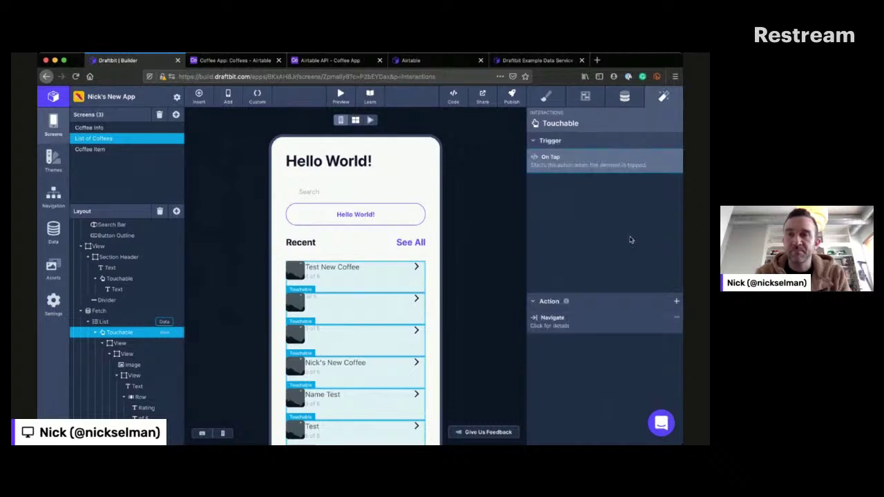
left_click(610, 316)
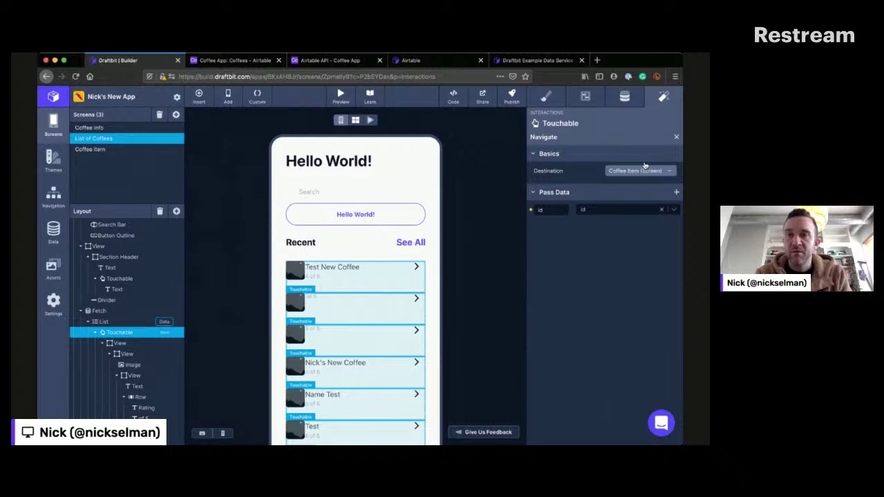
Step: Review the data values that can be passed to the Coffee Item screen and pick id for the id parameter
left_click(674, 210)
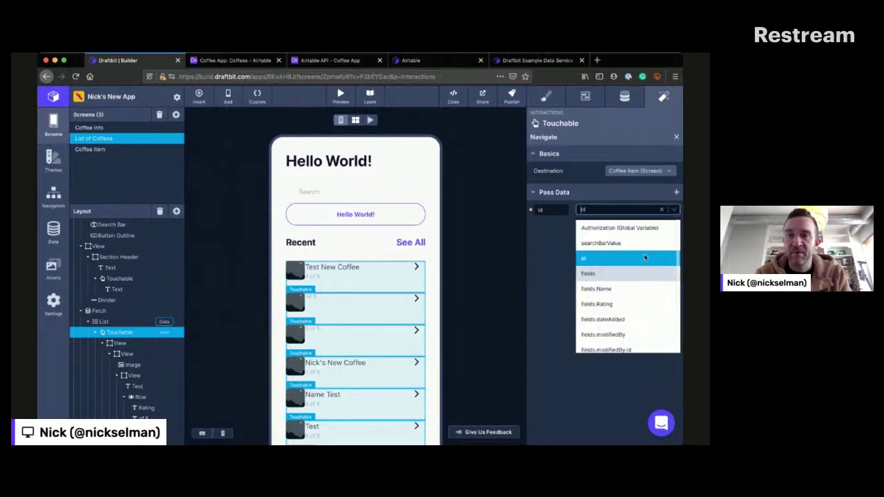
scroll(644, 266, "down", 1)
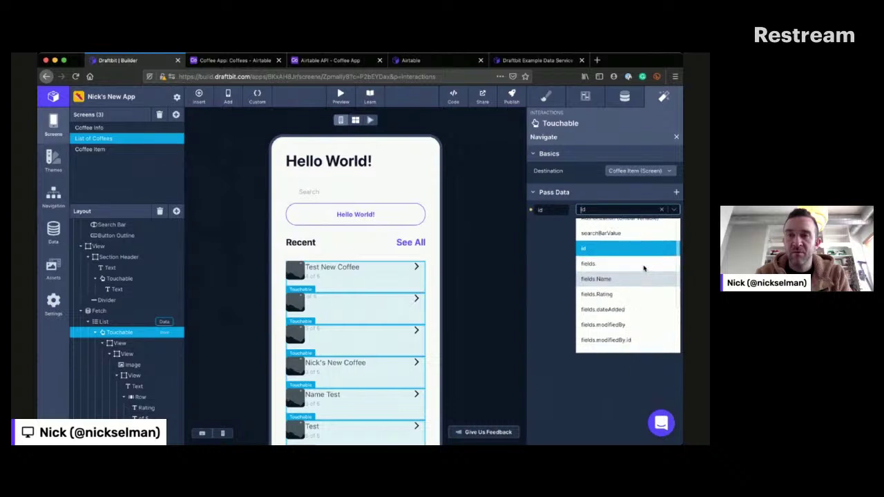
scroll(644, 268, "up", 1)
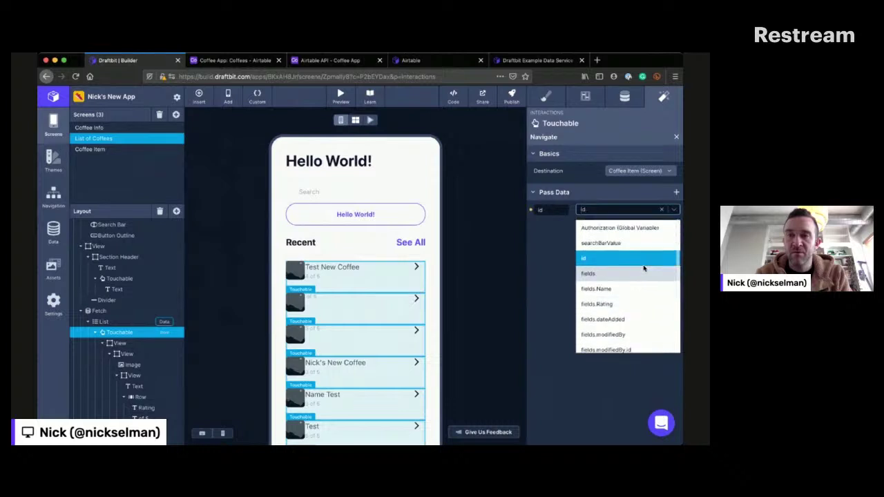
scroll(644, 268, "down", 5)
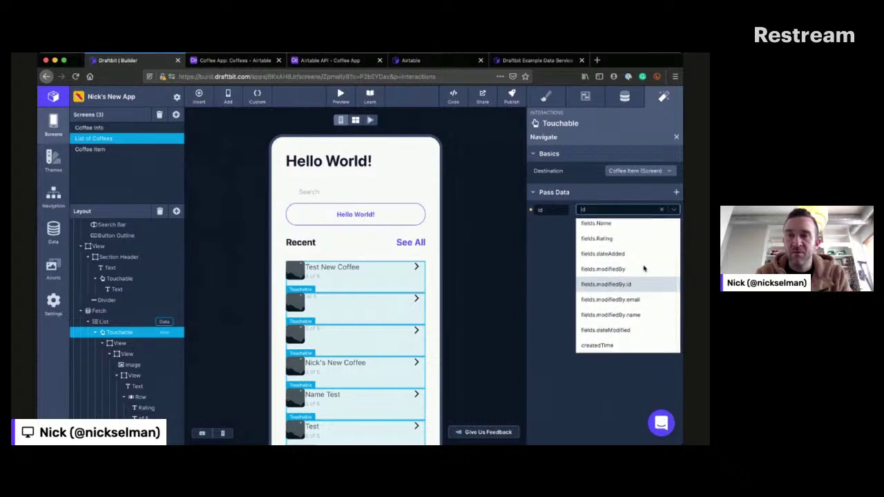
scroll(644, 268, "up", 5)
scroll(642, 273, "down", 1)
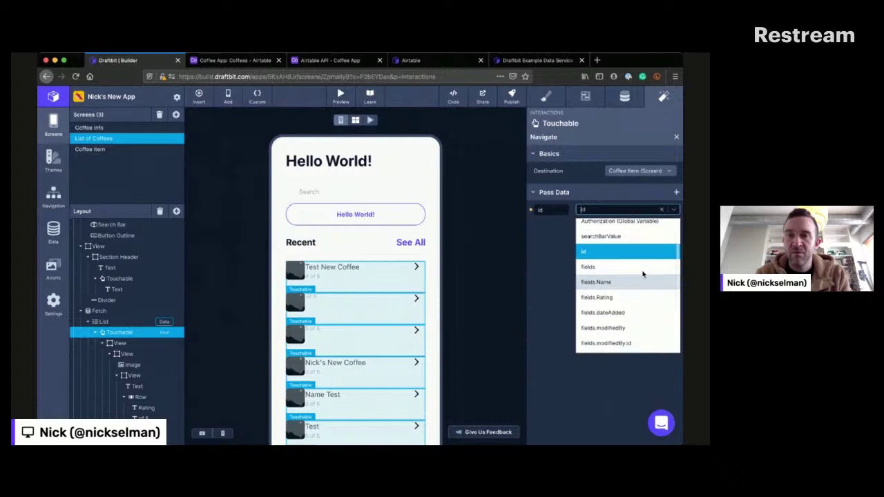
scroll(642, 274, "up", 1)
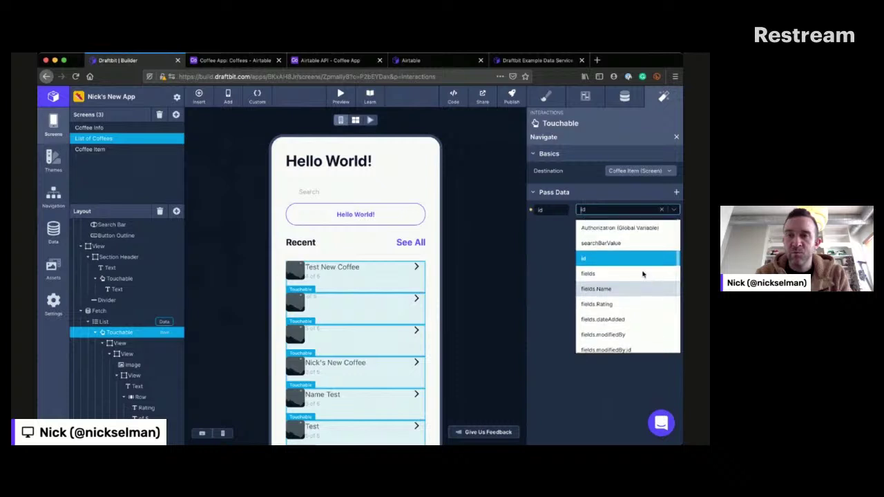
left_click(586, 255)
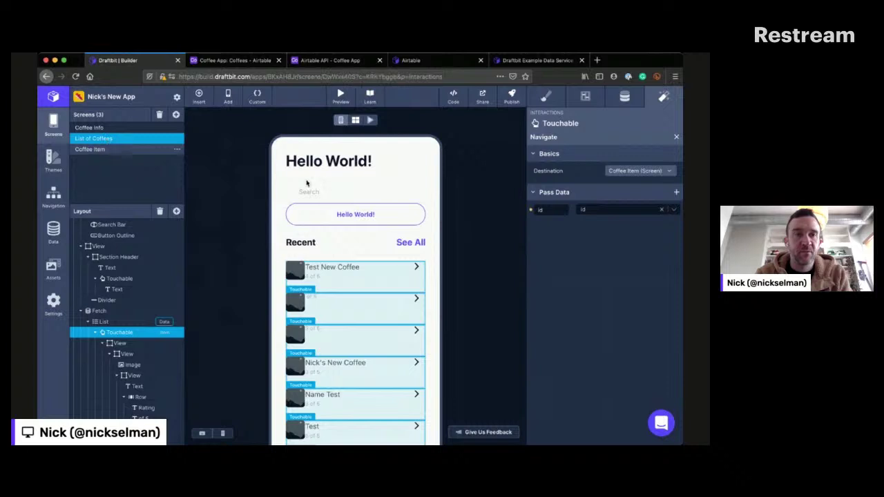
Step: Clear the id in the data configuration of the Coffee Item screen's Fetch component and select the same coffee record id again
left_click(138, 149)
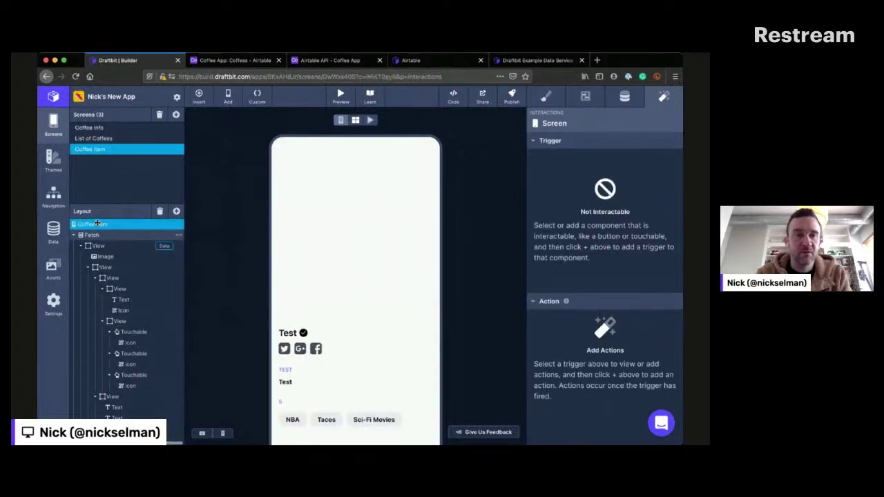
left_click(93, 235)
left_click(626, 96)
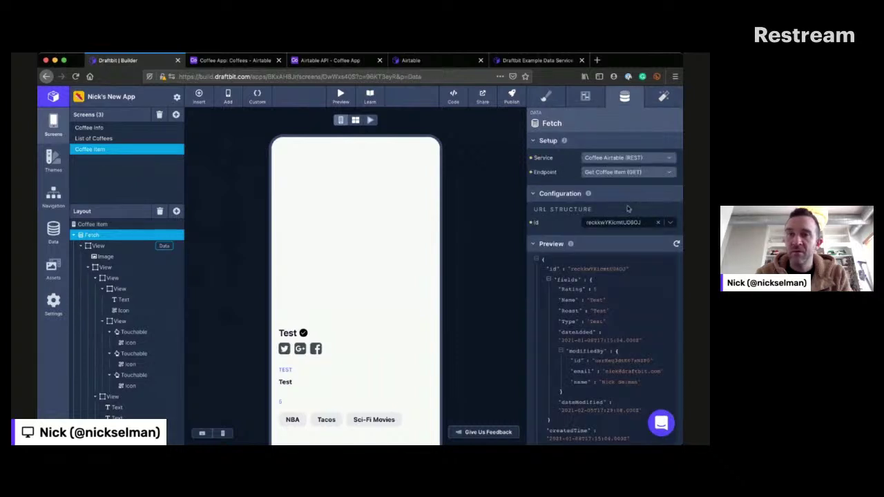
left_click(658, 222)
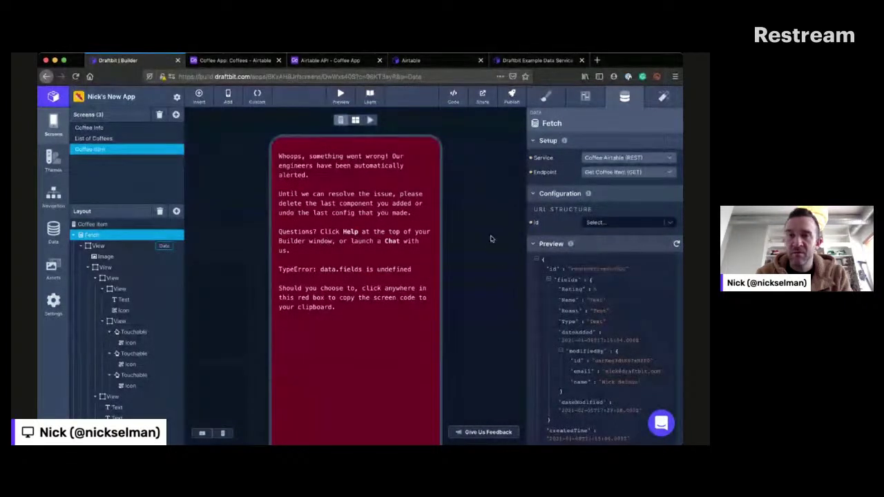
left_click(618, 222)
left_click(608, 236)
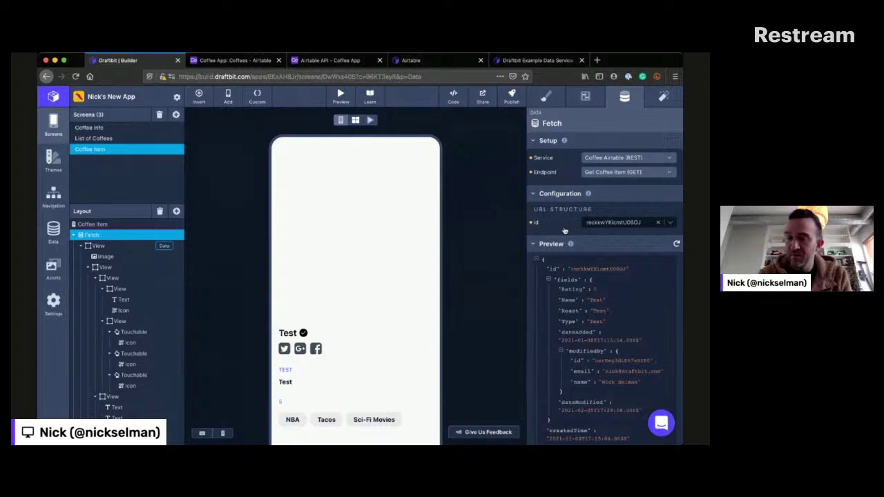
scroll(140, 324, "down", 1)
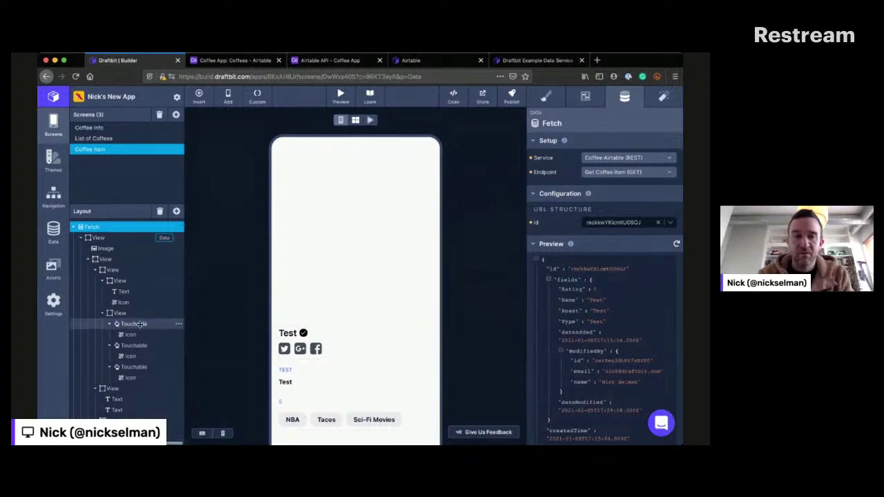
scroll(140, 324, "down", 1)
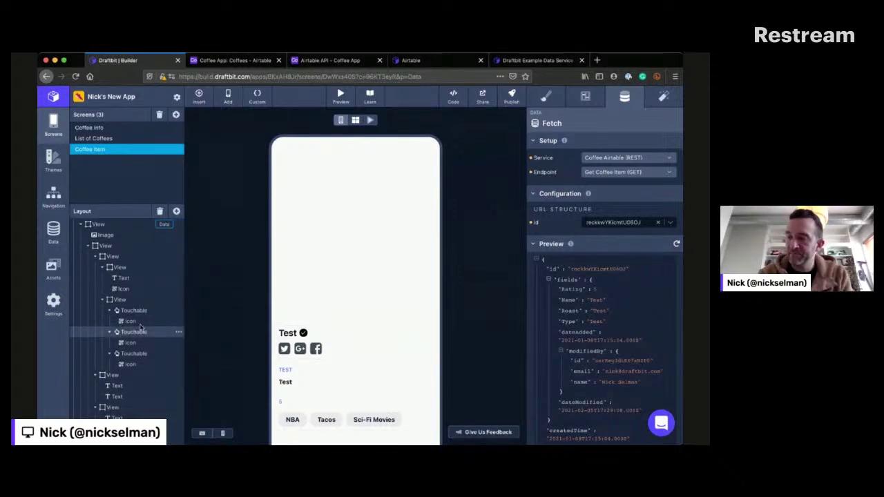
scroll(141, 328, "down", 2)
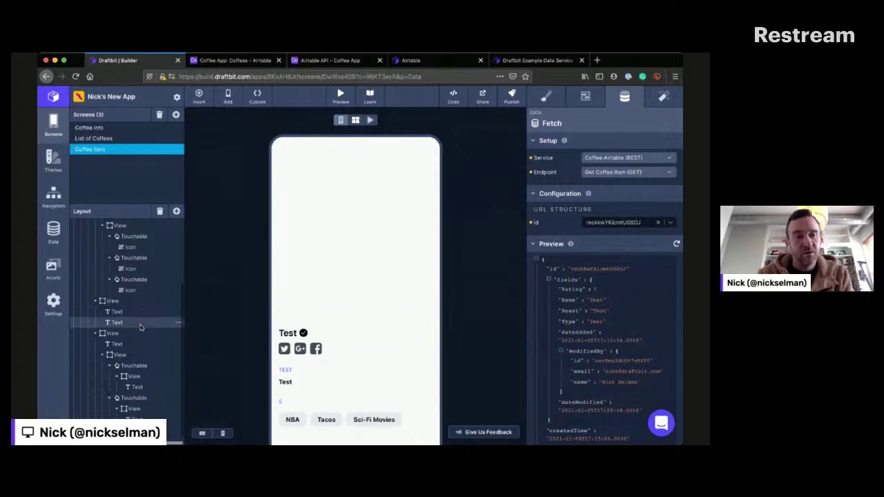
scroll(140, 327, "up", 4)
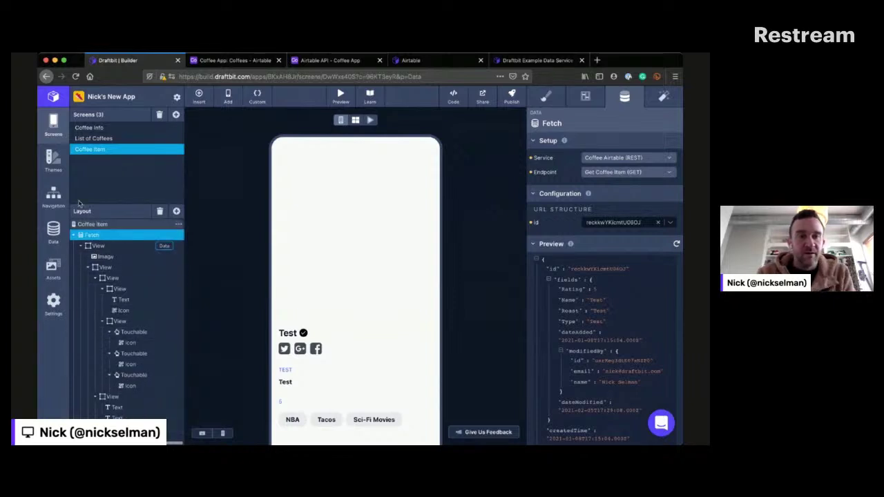
Step: Test the Get Coffee Item endpoint of the Coffee Airtable service with its existing test id and examine the response
left_click(55, 233)
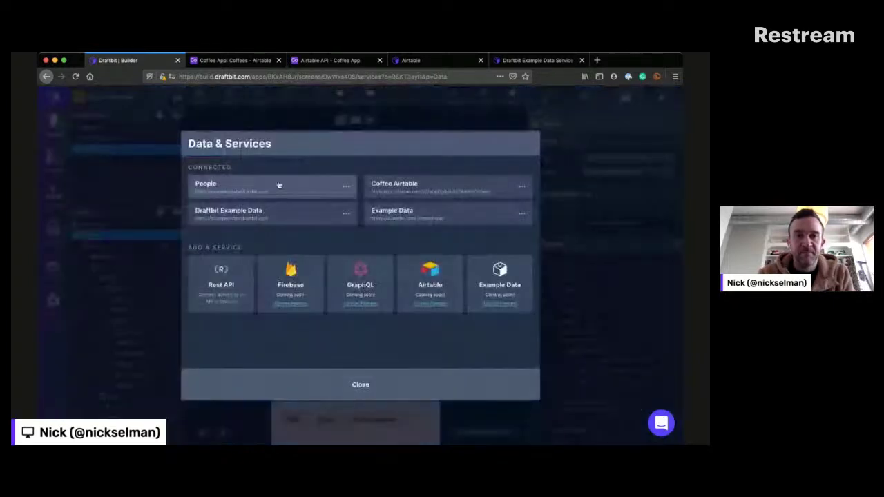
left_click(402, 181)
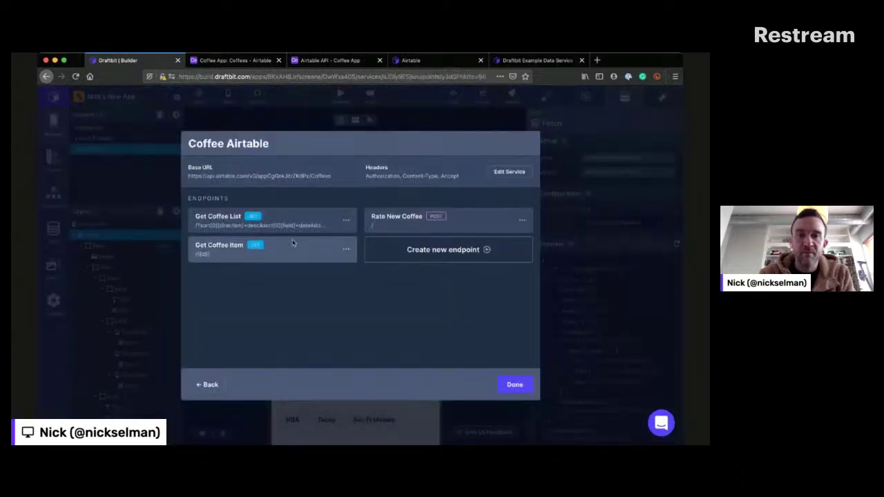
left_click(293, 244)
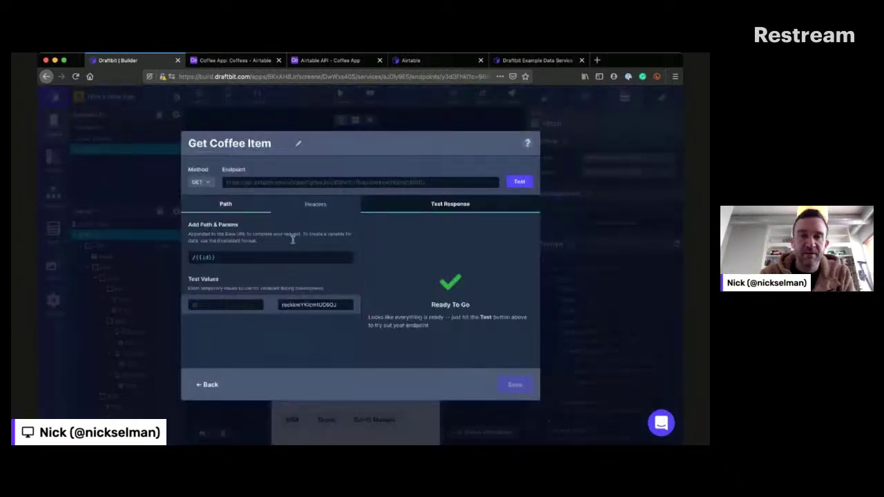
left_click(520, 181)
scroll(472, 260, "down", 2)
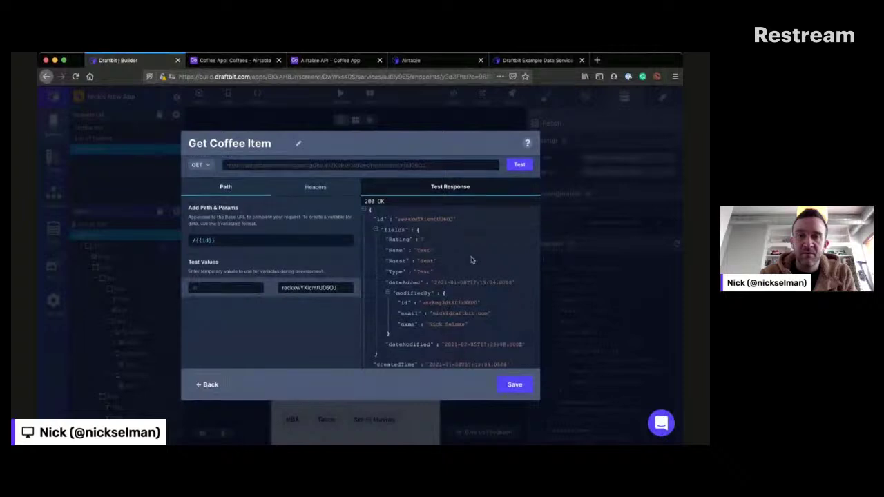
scroll(472, 260, "down", 2)
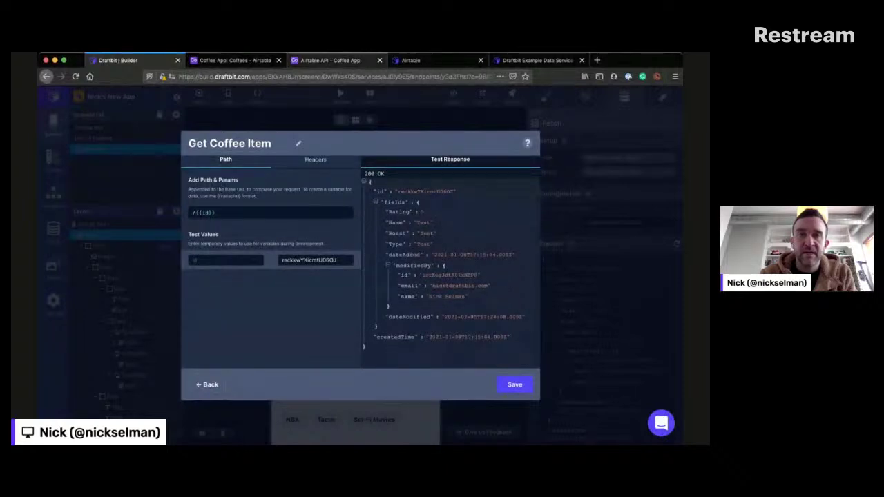
Step: Examine the Airtable API documentation for the Coffees table, covering how records are retrieved, created and listed
left_click(328, 60)
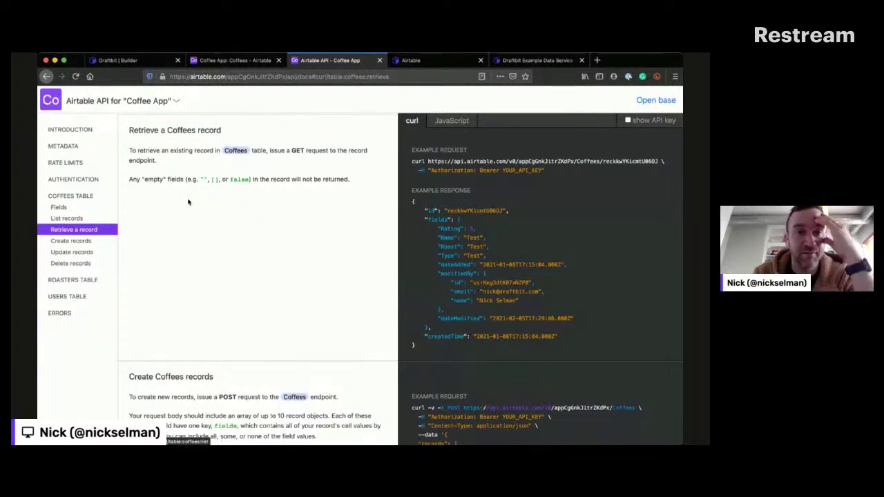
key("super+Tab")
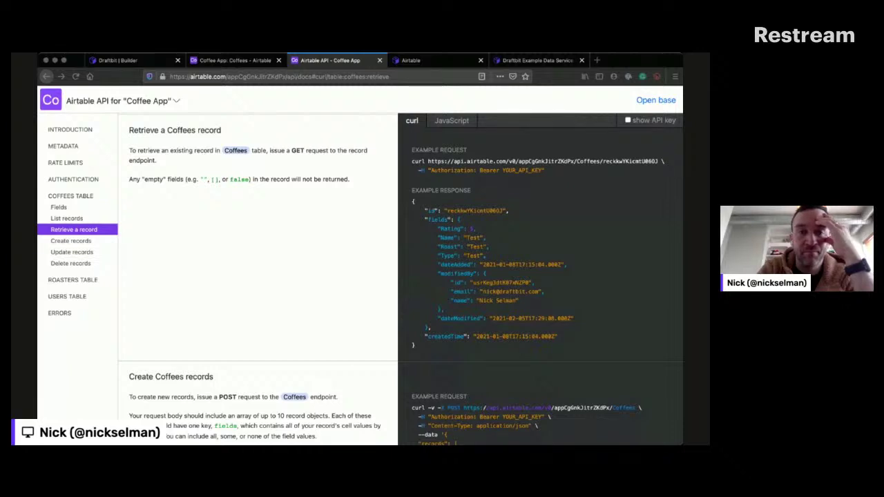
left_click(228, 136)
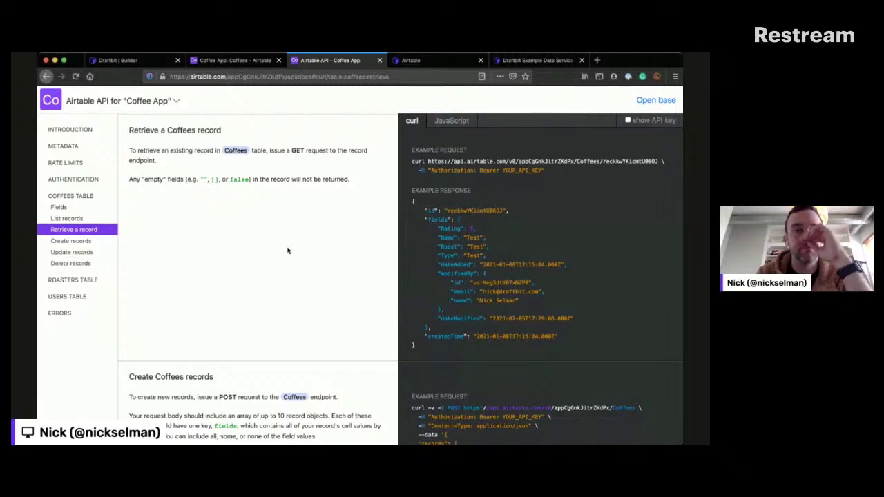
scroll(288, 250, "down", 5)
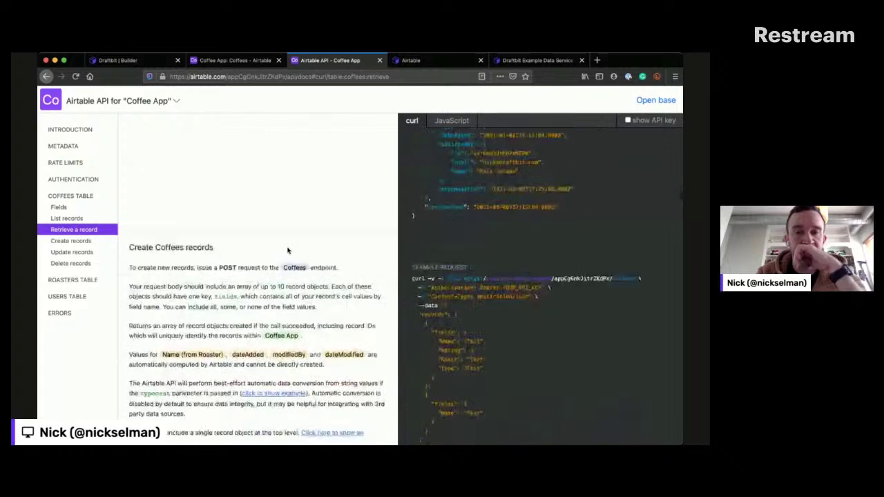
scroll(288, 251, "down", 1)
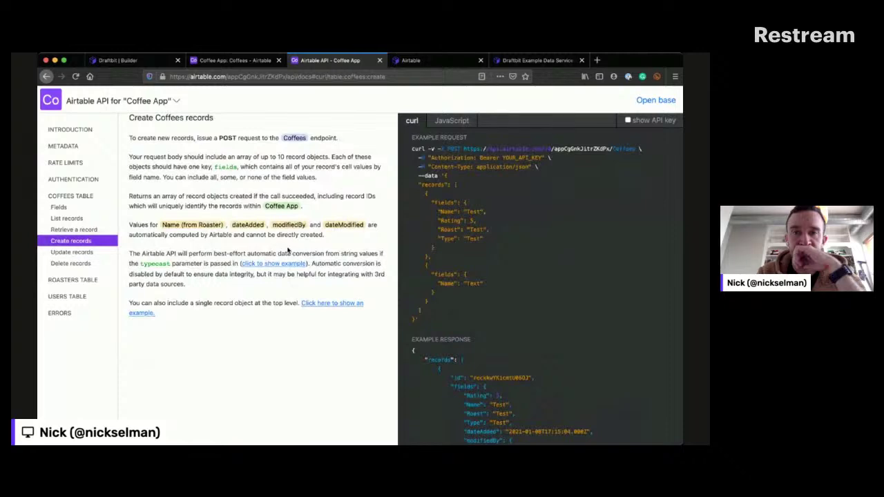
scroll(288, 250, "down", 1)
scroll(288, 248, "up", 3)
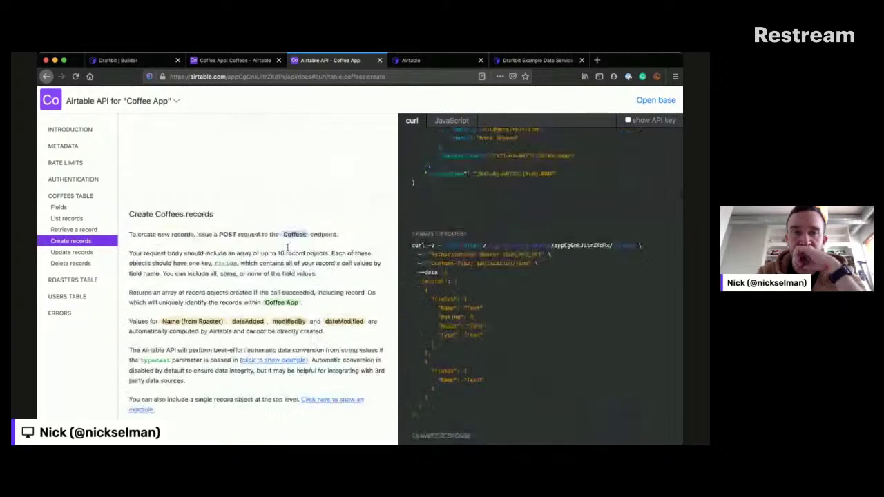
scroll(288, 249, "up", 8)
scroll(288, 251, "up", 5)
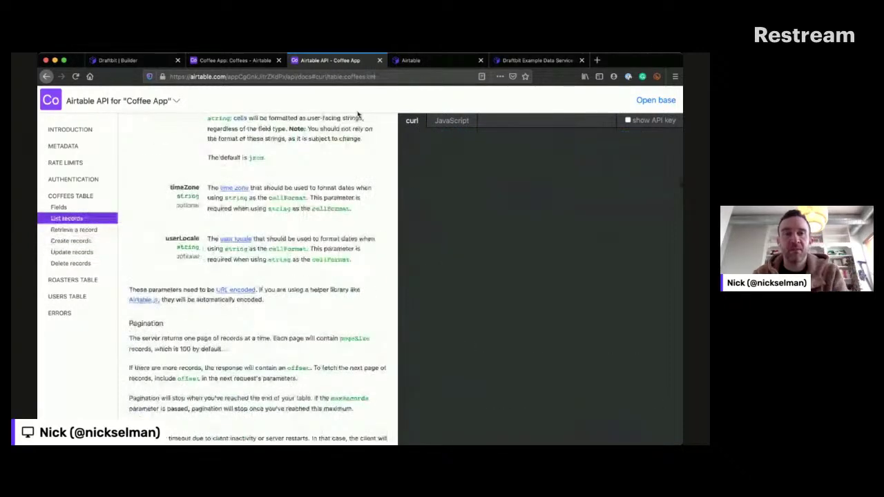
Step: Return to Draftbit, try /records.{{id}} as the Get Coffee Item endpoint's path with a test, and remove the added text
left_click(117, 60)
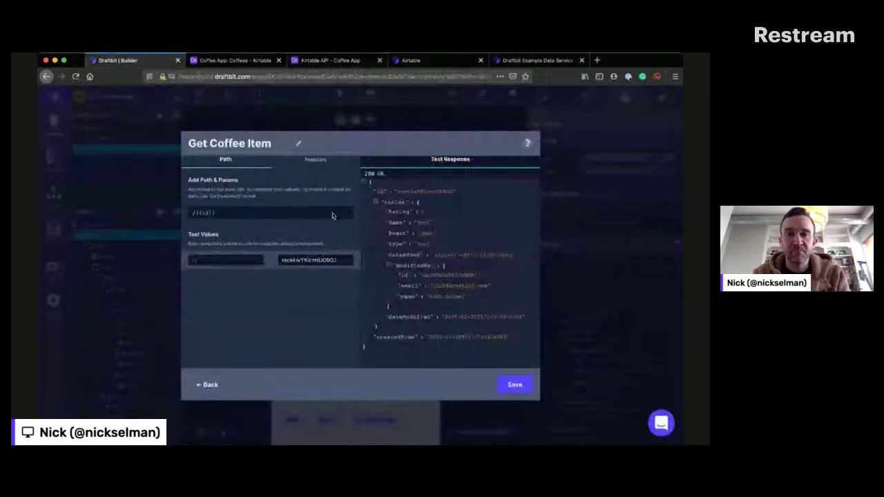
scroll(273, 240, "up", 2)
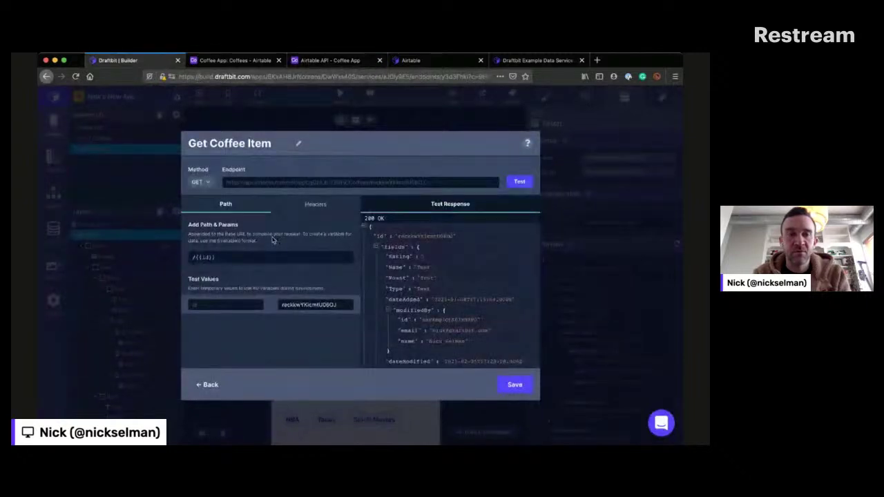
left_click(198, 251)
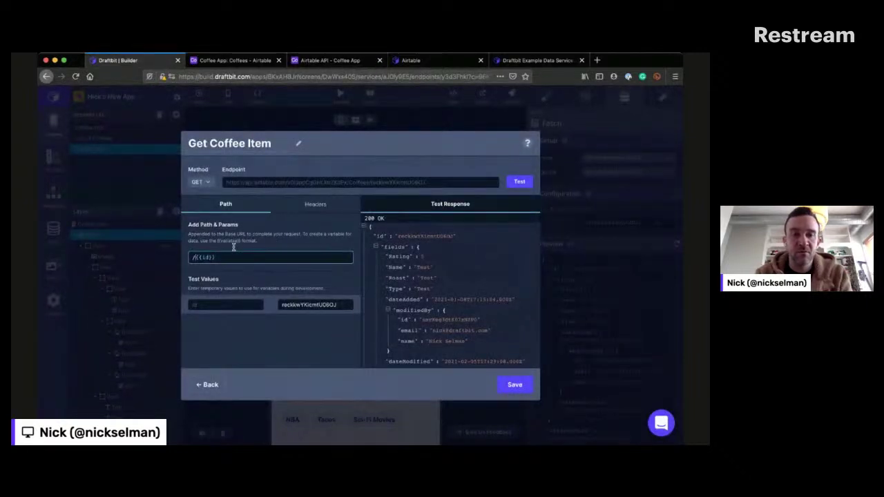
type("records/")
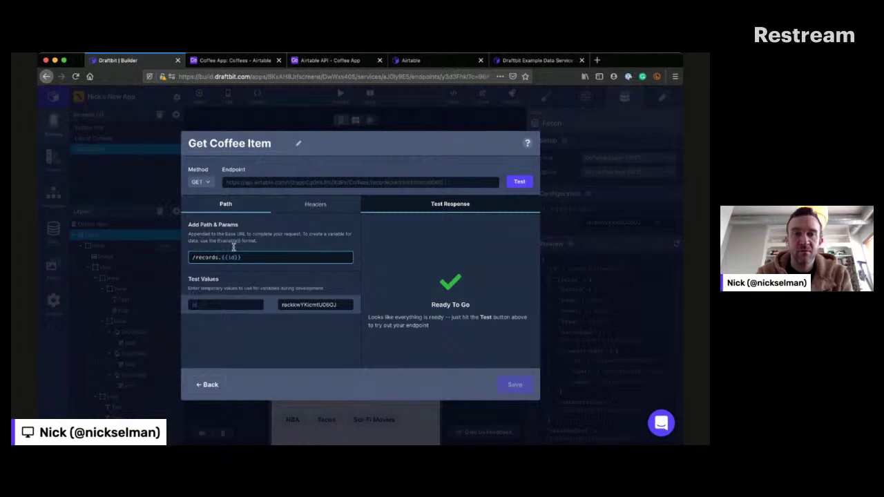
left_click(519, 181)
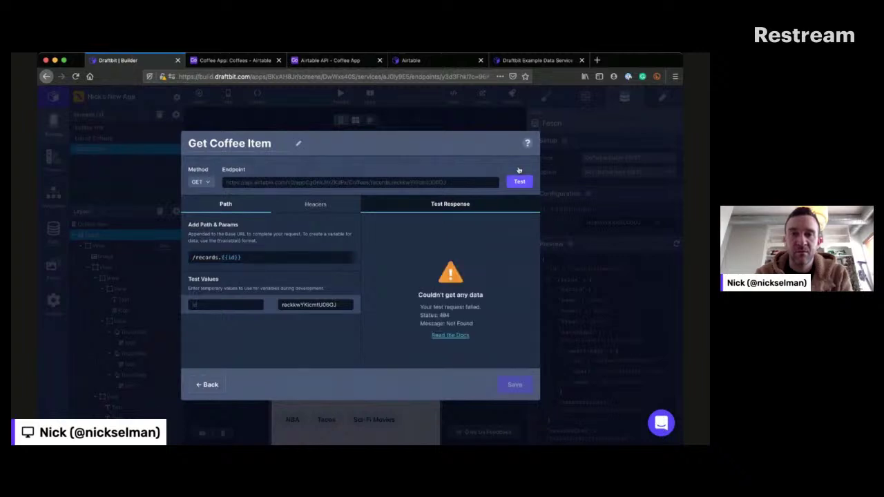
left_click_drag(224, 249, 198, 248)
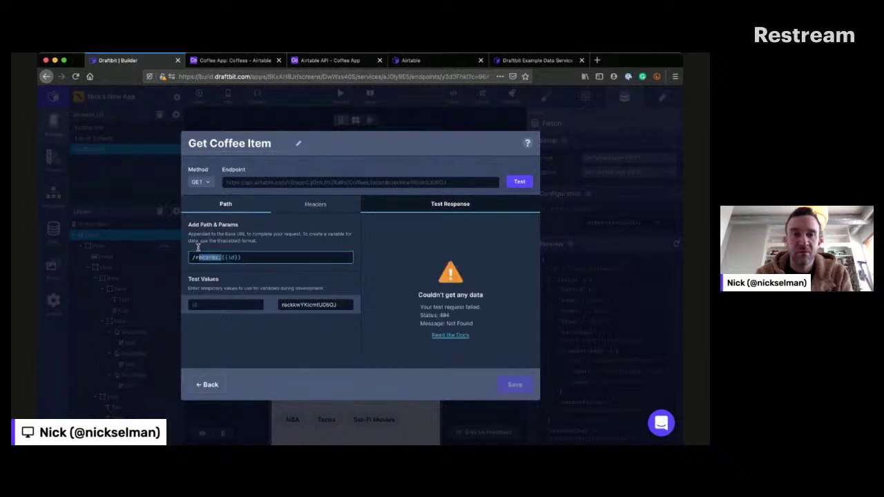
key("BackSpace")
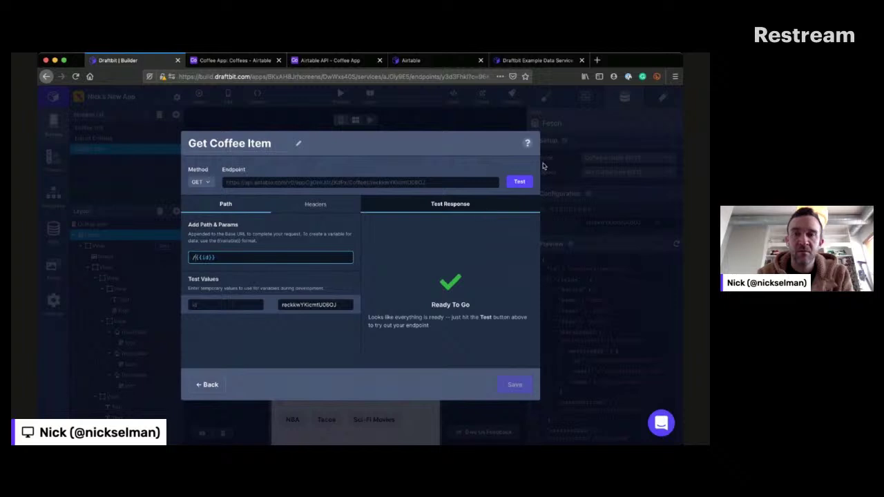
Step: Test the Get Coffee Item endpoint with the path /{{id}}, save it and close the Coffee Airtable service
left_click(520, 181)
left_click(515, 384)
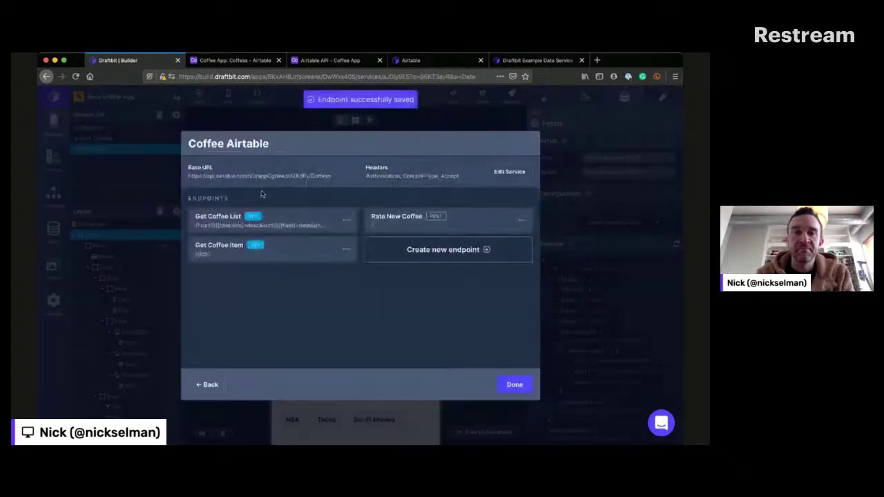
left_click(515, 382)
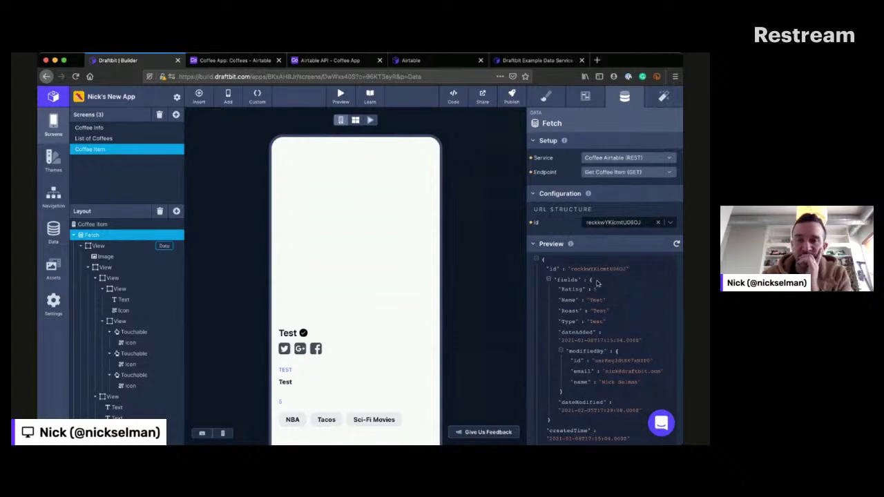
Step: Review the response preview of the Coffee Item screen's Fetch component and check the List of Coffees screen
scroll(598, 283, "down", 1)
scroll(598, 283, "down", 1)
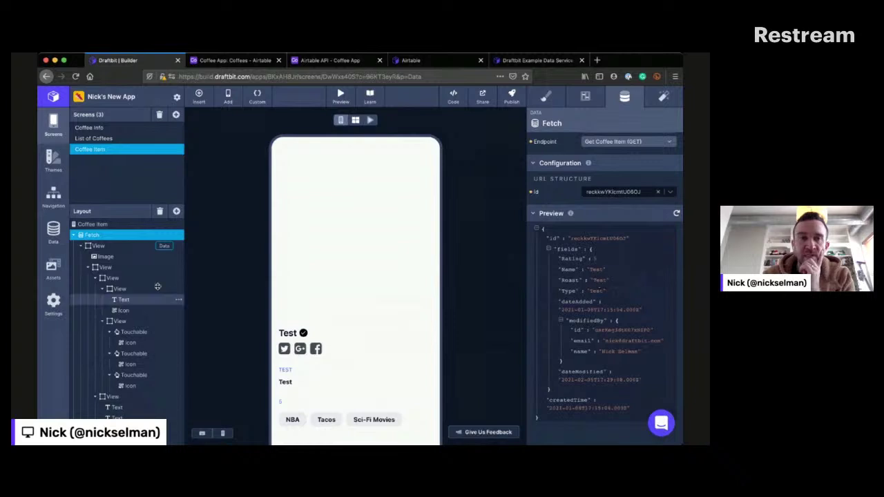
left_click(89, 138)
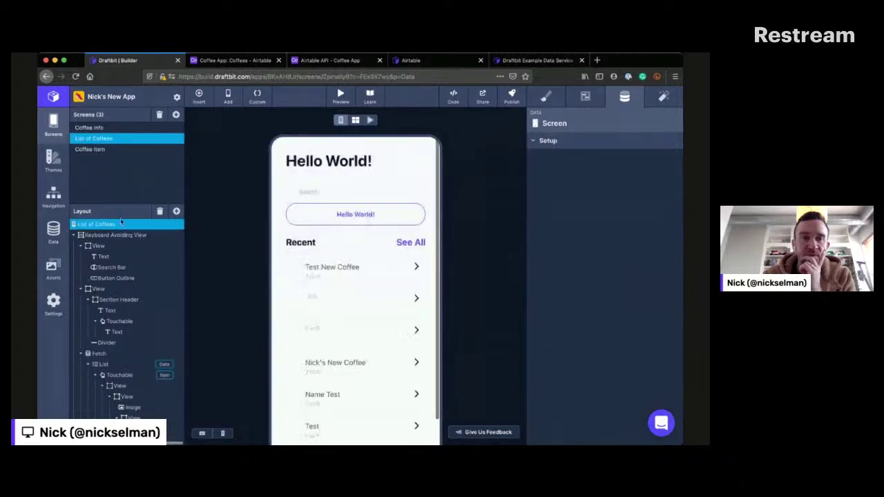
left_click(661, 95)
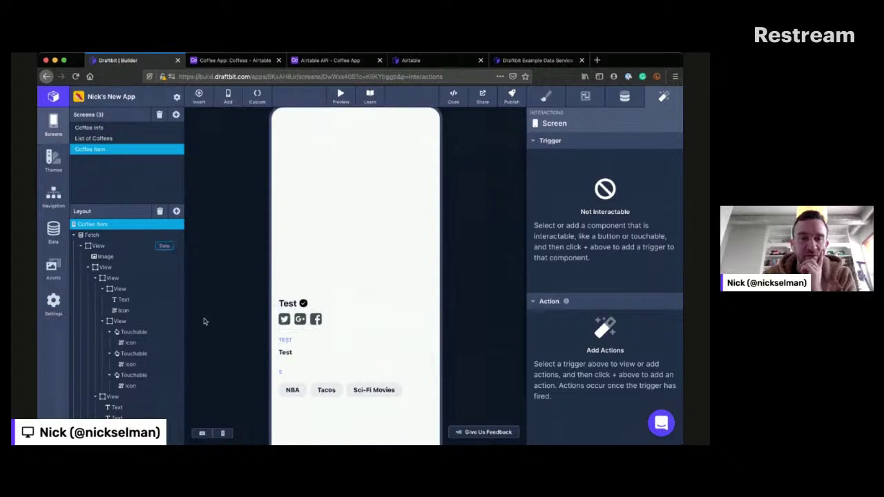
Step: Bind the text of the NBA tag on the Coffee Item screen to the id data value
scroll(135, 309, "down", 4)
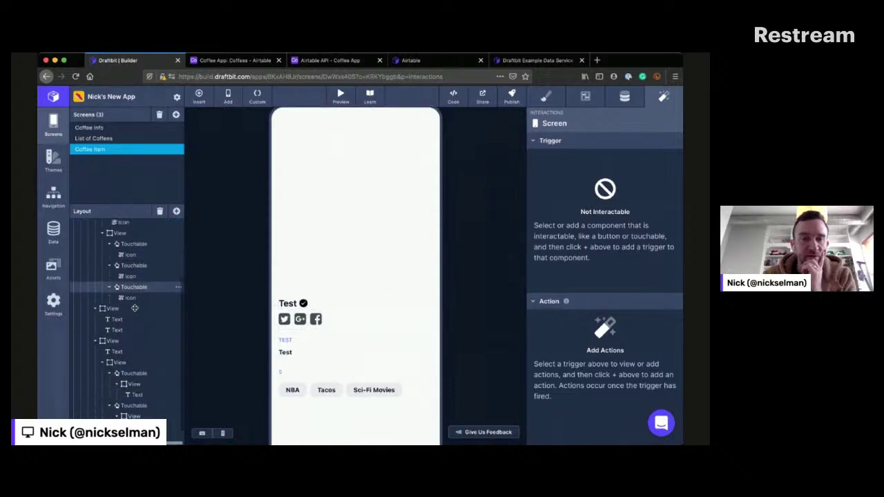
left_click(135, 373)
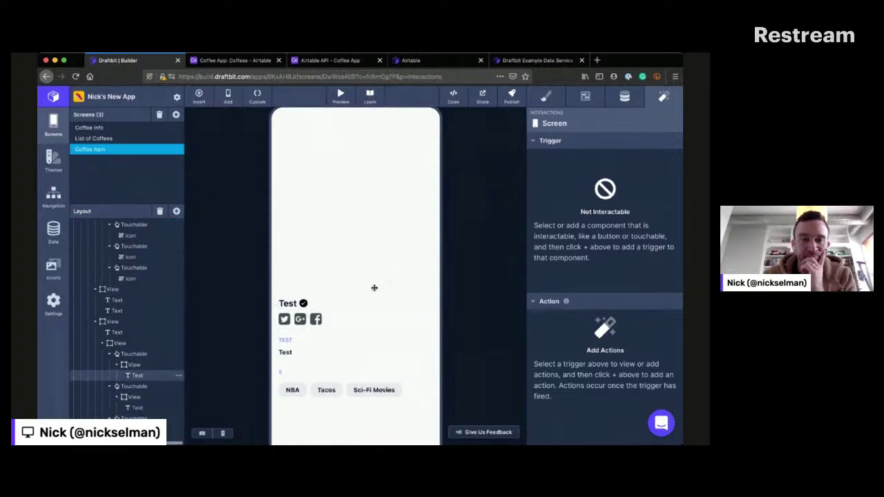
left_click(626, 97)
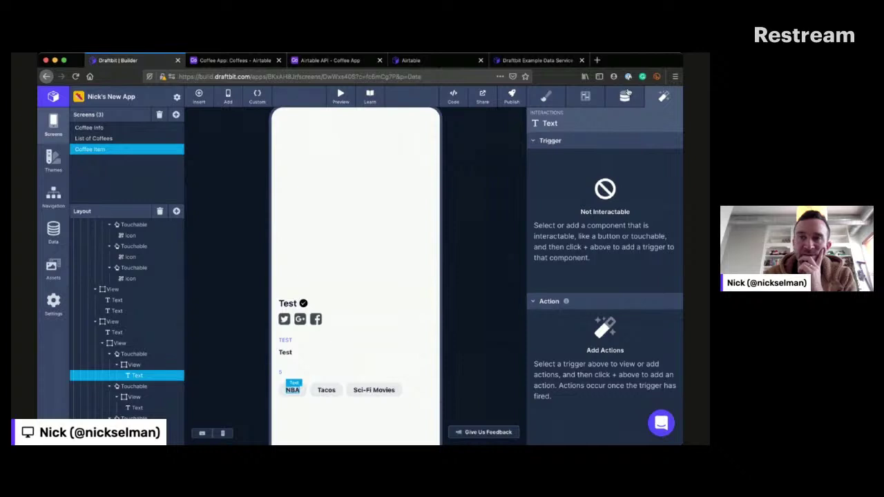
left_click(668, 156)
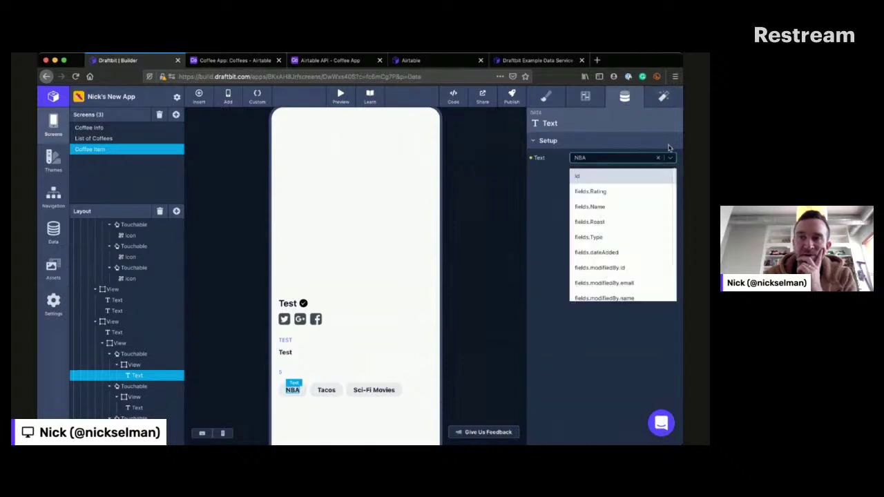
left_click(598, 170)
left_click(499, 200)
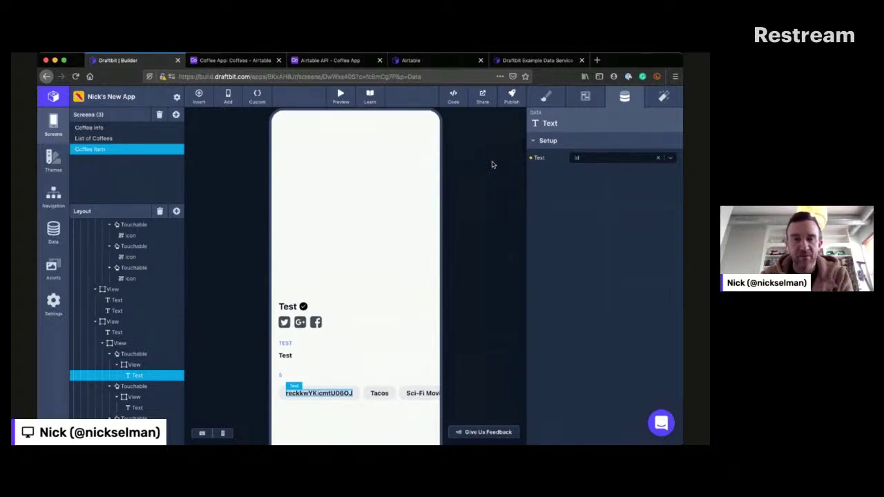
left_click(137, 131)
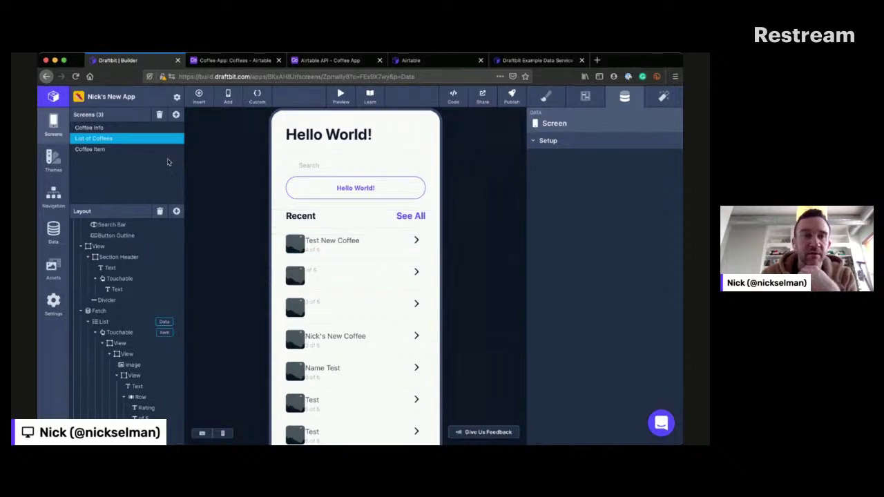
left_click(116, 140)
key("Down")
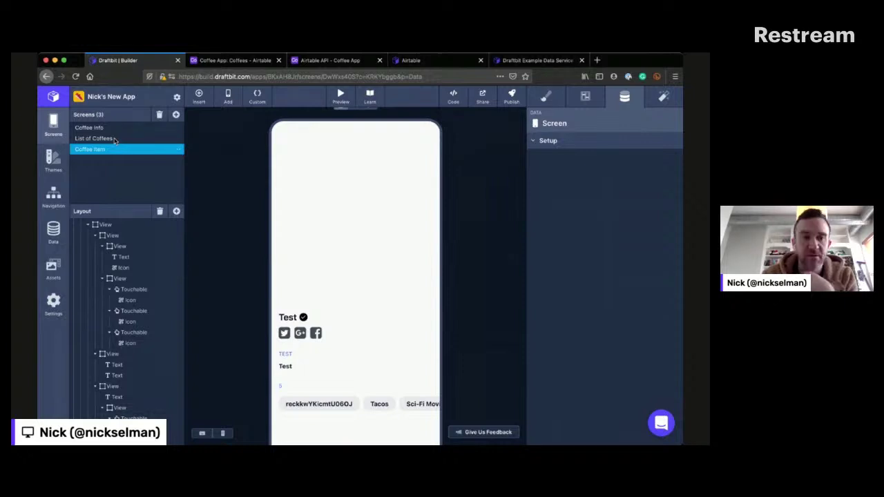
scroll(174, 304, "up", 1)
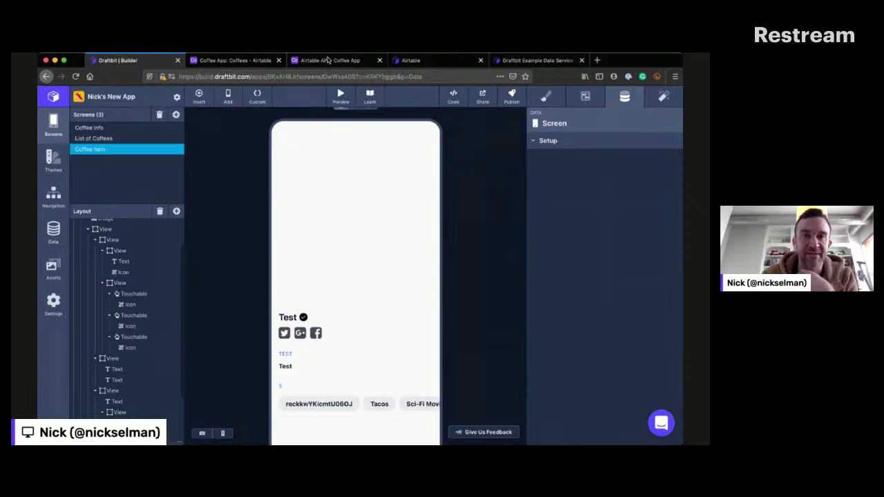
key("super+3")
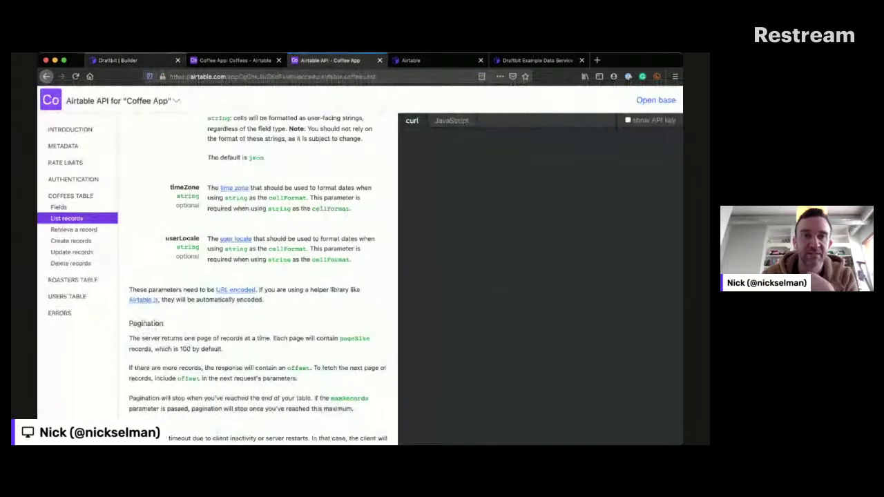
key("super+1")
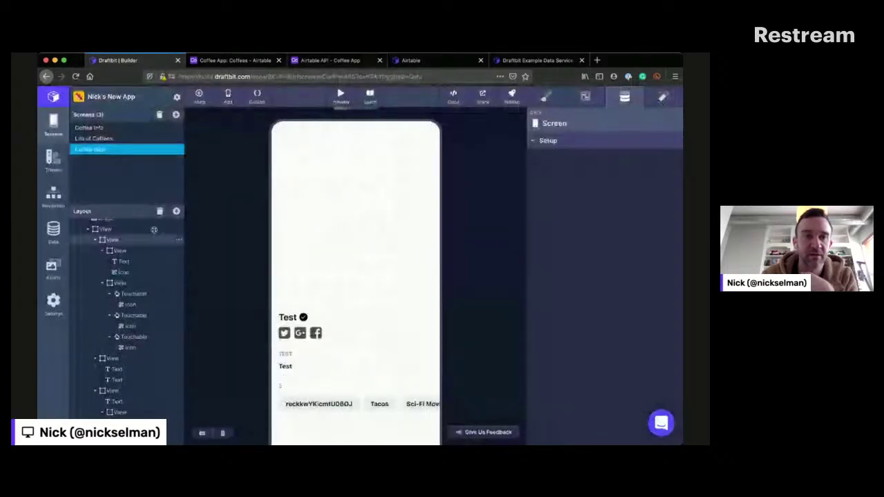
scroll(128, 248, "up", 1)
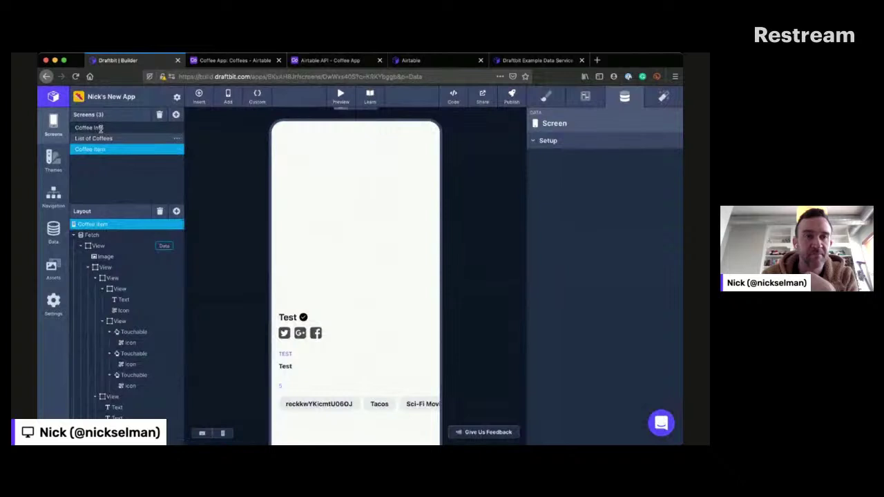
Step: Open the Navigate action of the coffee list's Touchable on List of Coffees and select id again as the passed id value
left_click(97, 138)
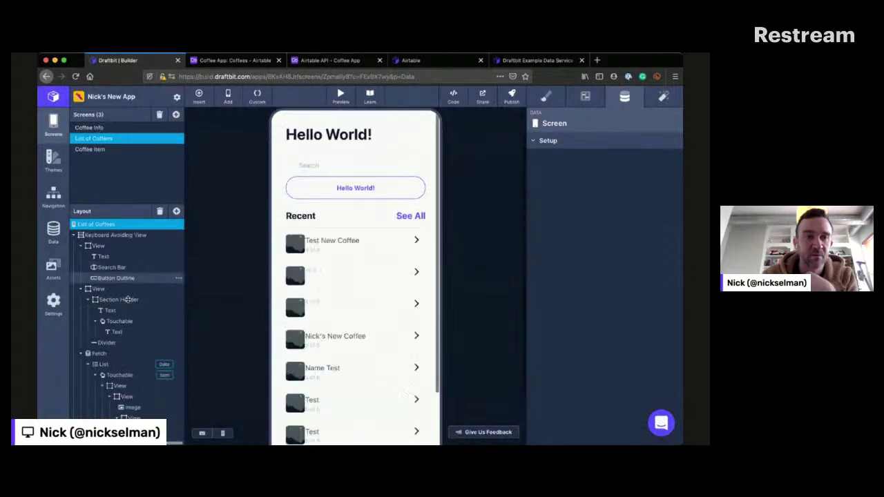
left_click(121, 374)
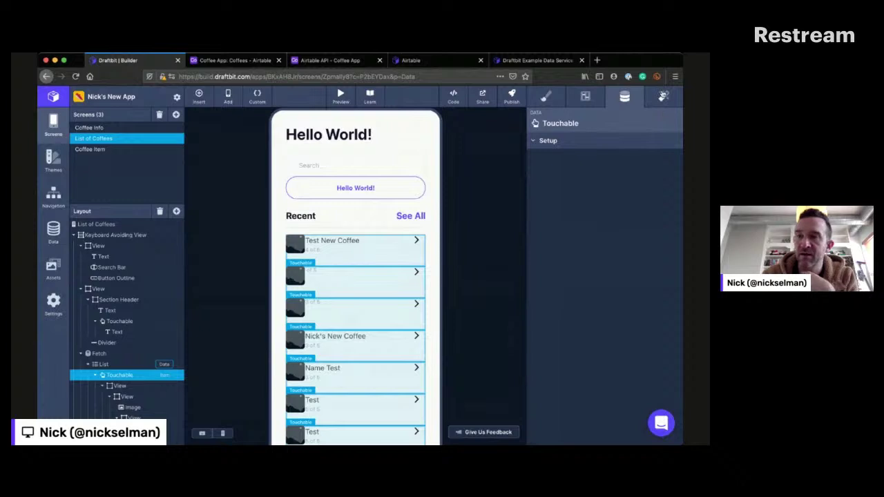
left_click(663, 96)
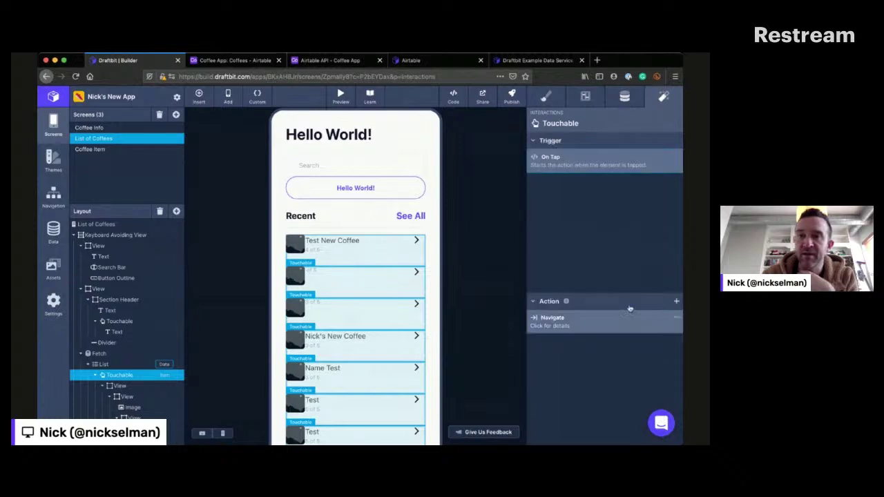
left_click(628, 312)
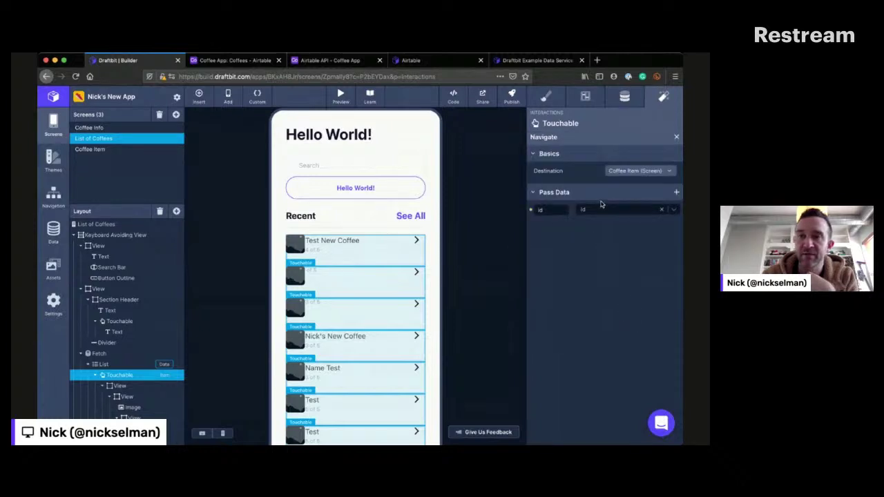
left_click(601, 205)
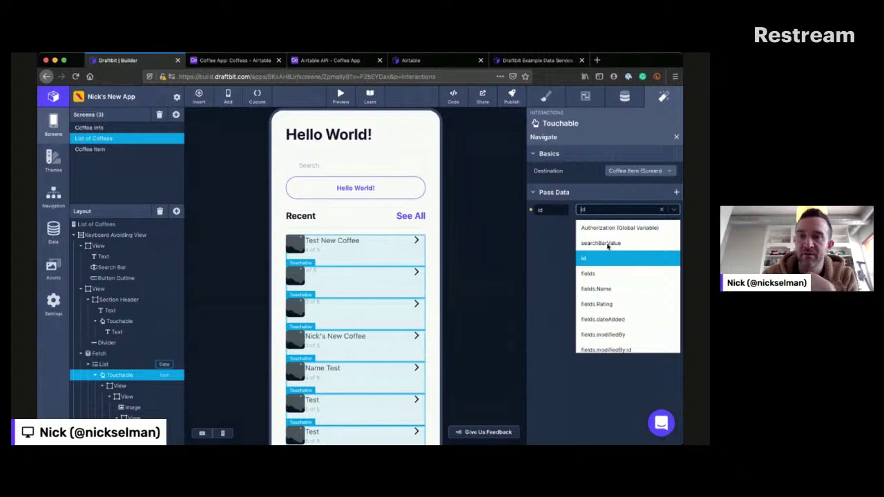
left_click(599, 257)
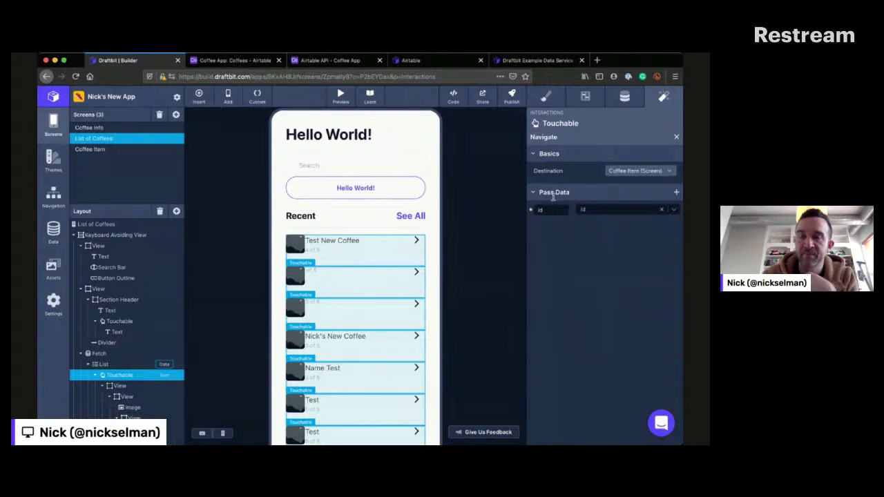